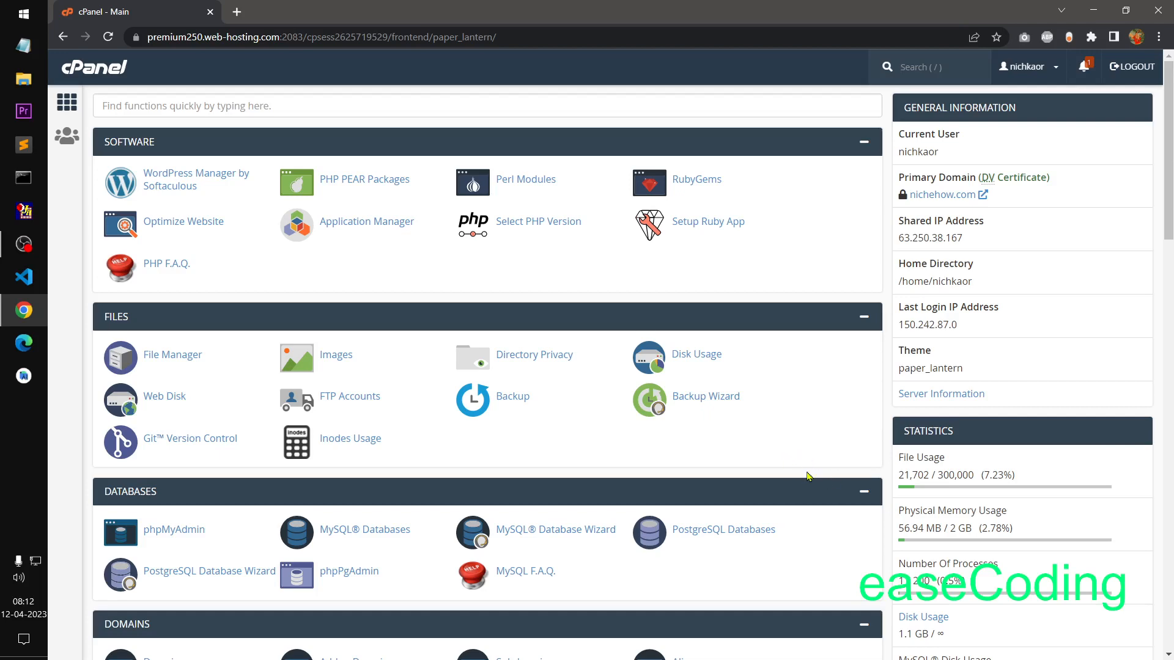
Step: Collapse the Software, Files, Databases, Domains and Security categories on the cPanel home page
{"action": "scroll", "coordinate": [807, 476], "scroll_direction": "down", "scroll_amount": 15}
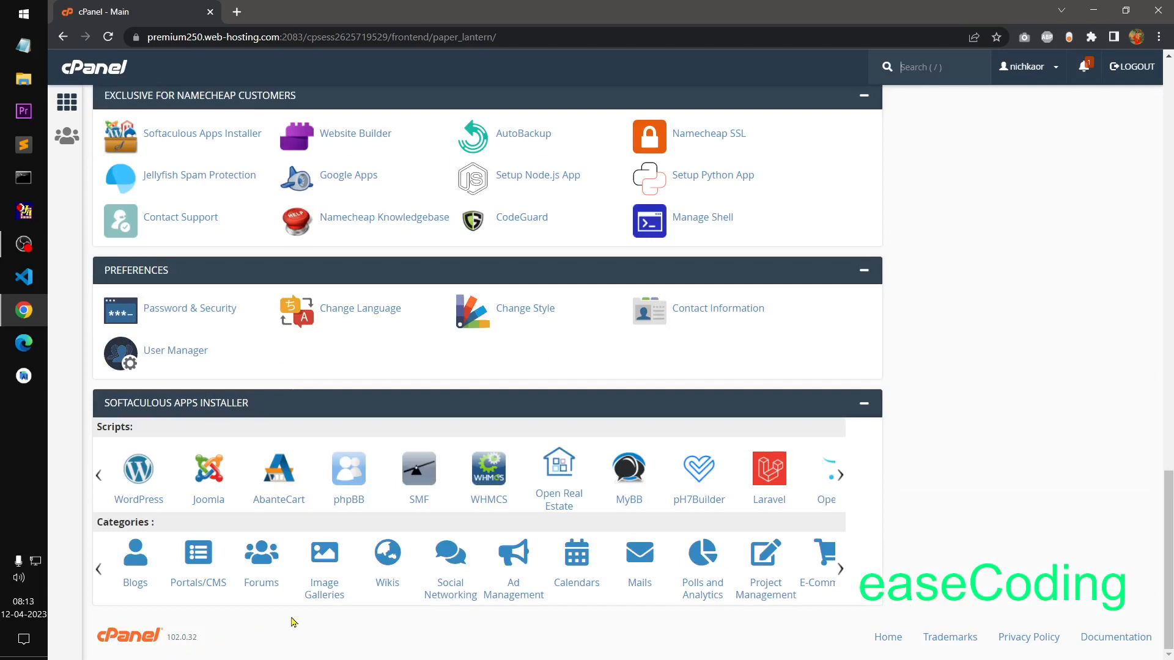
{"action": "scroll", "coordinate": [511, 544], "scroll_direction": "up", "scroll_amount": 15}
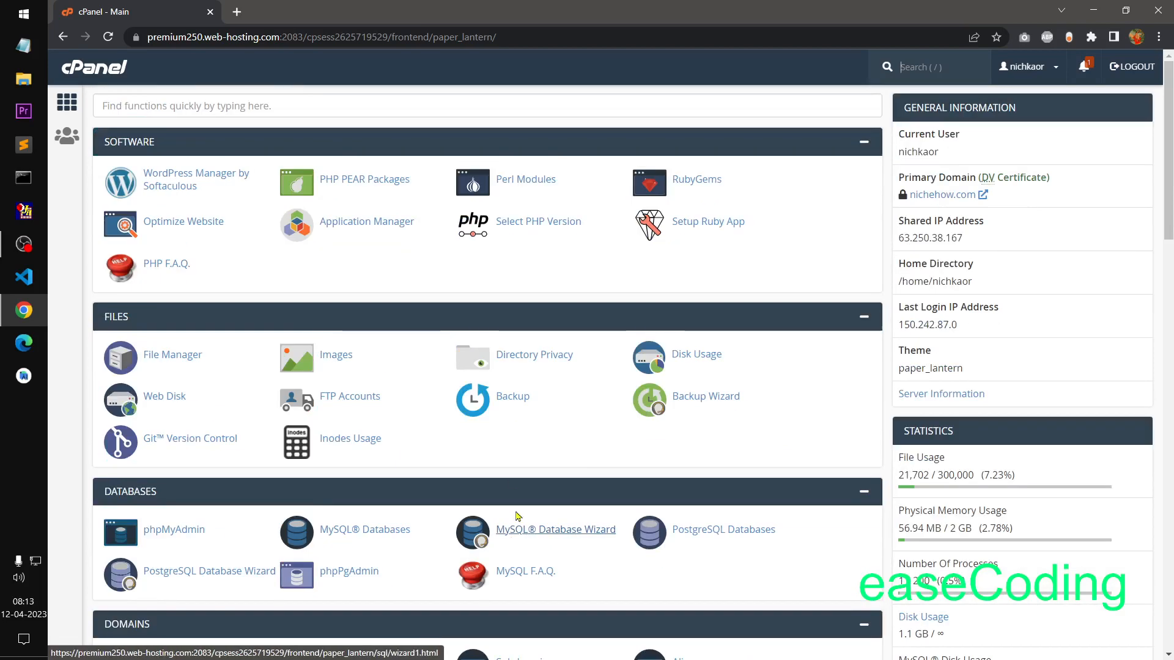
{"action": "left_click", "coordinate": [694, 360]}
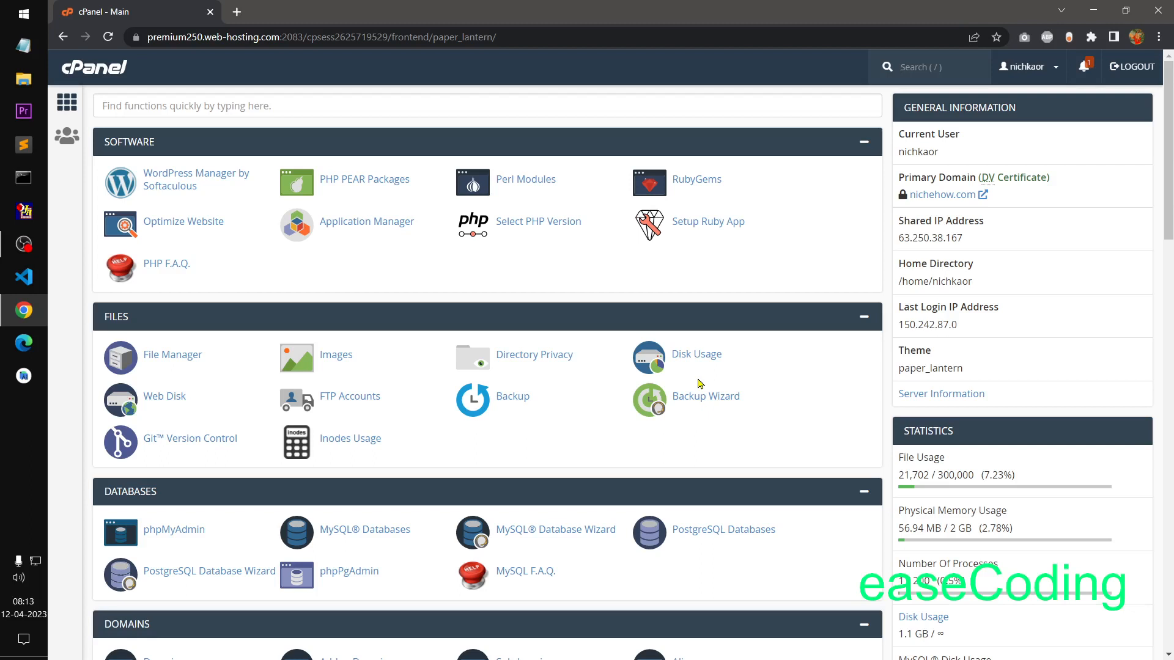
{"action": "scroll", "coordinate": [600, 428], "scroll_direction": "down", "scroll_amount": 20}
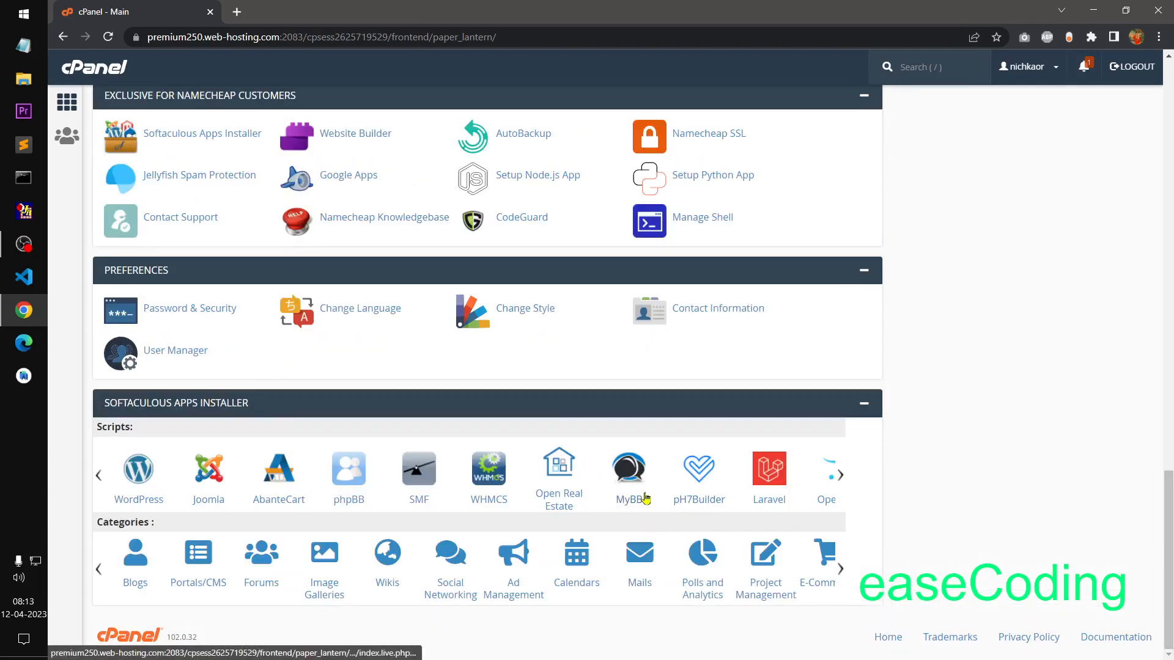
{"action": "scroll", "coordinate": [646, 498], "scroll_direction": "up", "scroll_amount": 20}
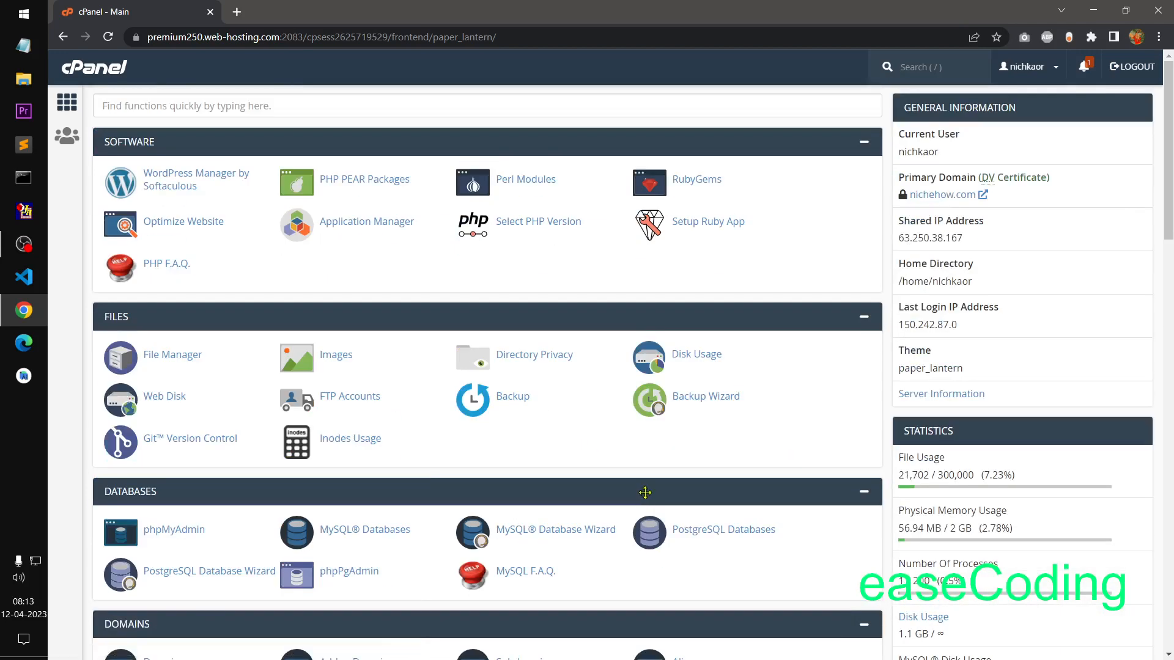
{"action": "left_click", "coordinate": [865, 143]}
{"action": "left_click", "coordinate": [864, 181]}
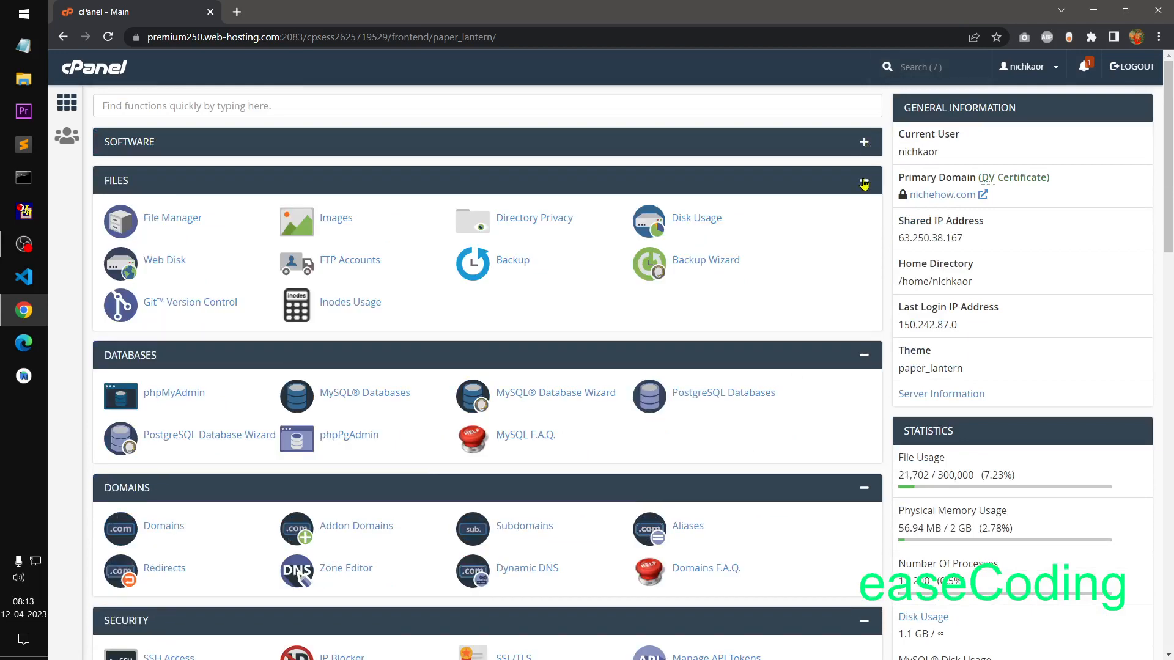
{"action": "left_click", "coordinate": [868, 224]}
{"action": "left_click", "coordinate": [864, 258]}
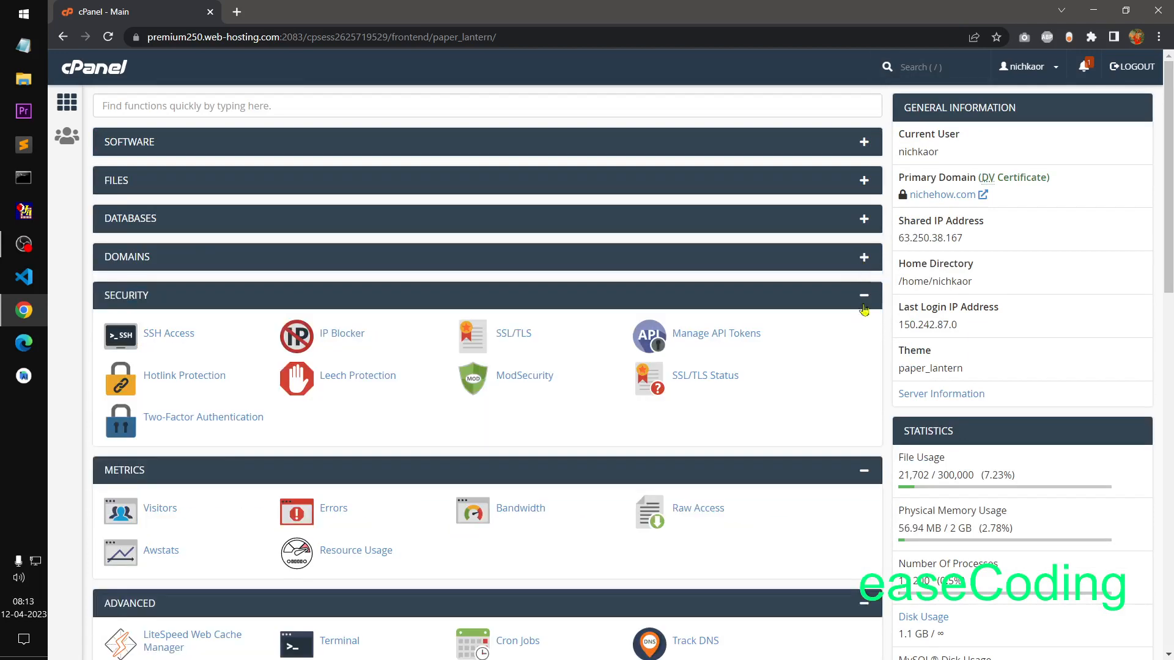
{"action": "left_click", "coordinate": [864, 296]}
Step: Collapse the Metrics, Advanced, Email, Namecheap Exclusive, Preferences and Softaculous categories
{"action": "left_click", "coordinate": [860, 342]}
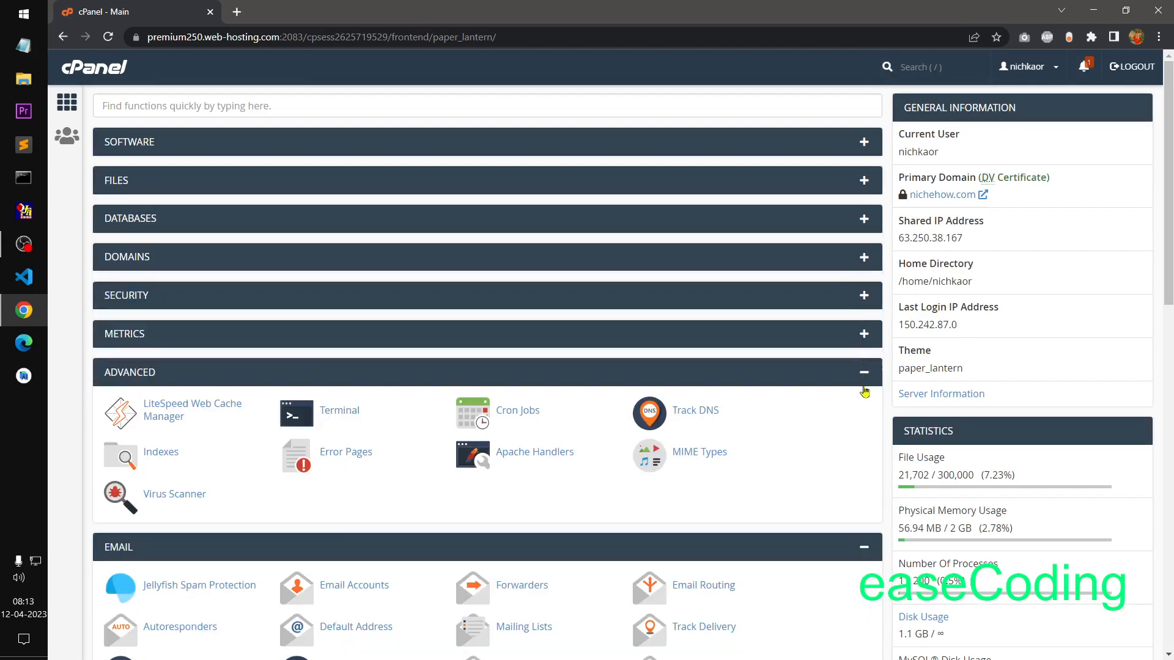
{"action": "left_click", "coordinate": [861, 372]}
{"action": "left_click", "coordinate": [860, 420]}
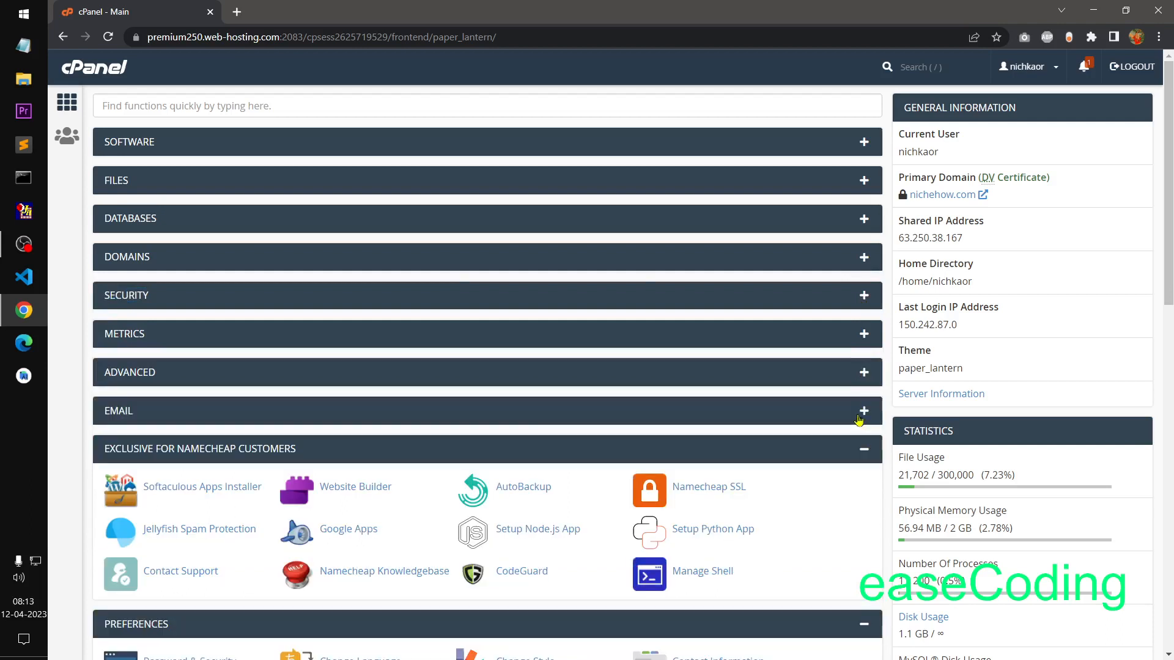
{"action": "left_click", "coordinate": [862, 451]}
{"action": "left_click", "coordinate": [856, 487]}
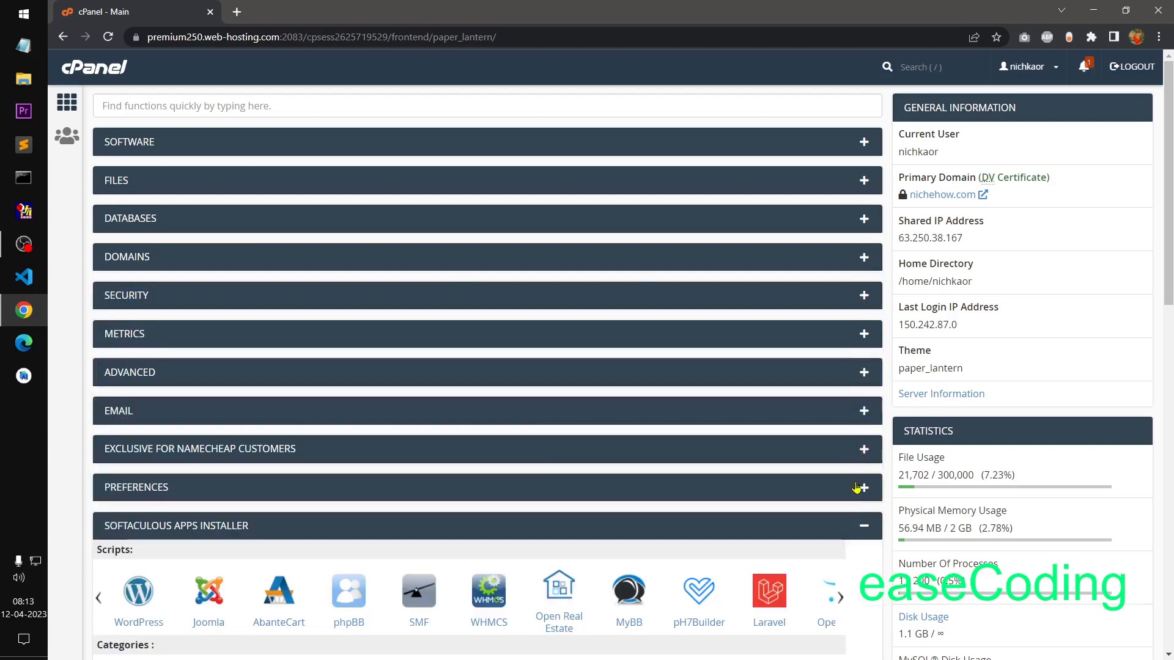
{"action": "left_click", "coordinate": [862, 526]}
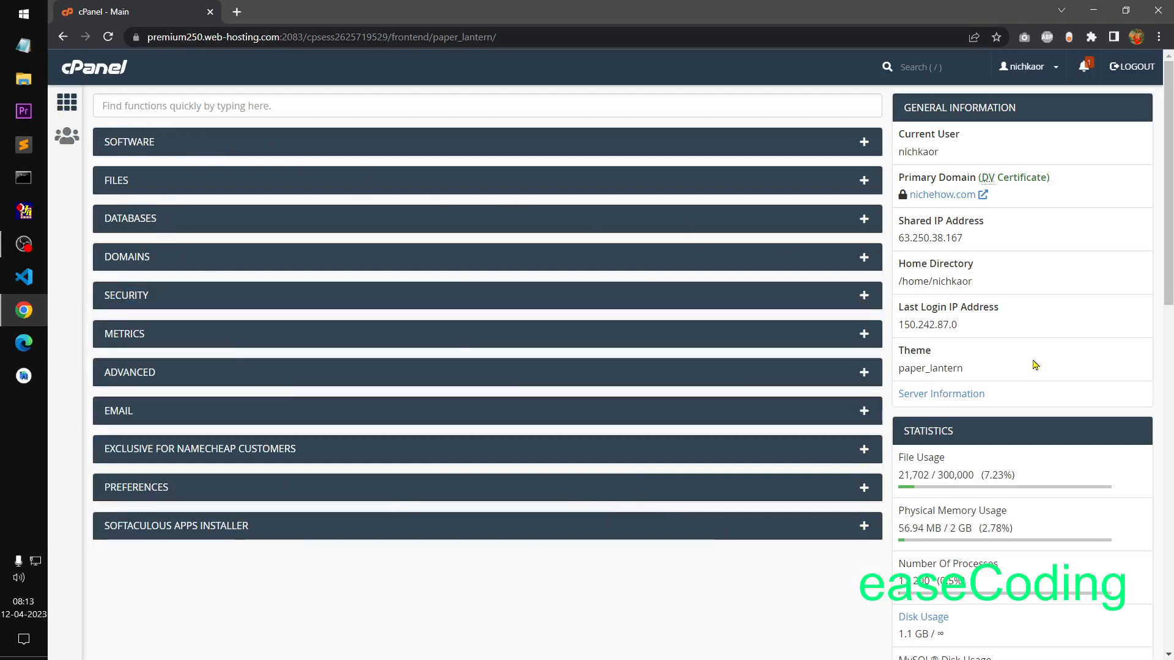
{"action": "left_click", "coordinate": [1046, 72]}
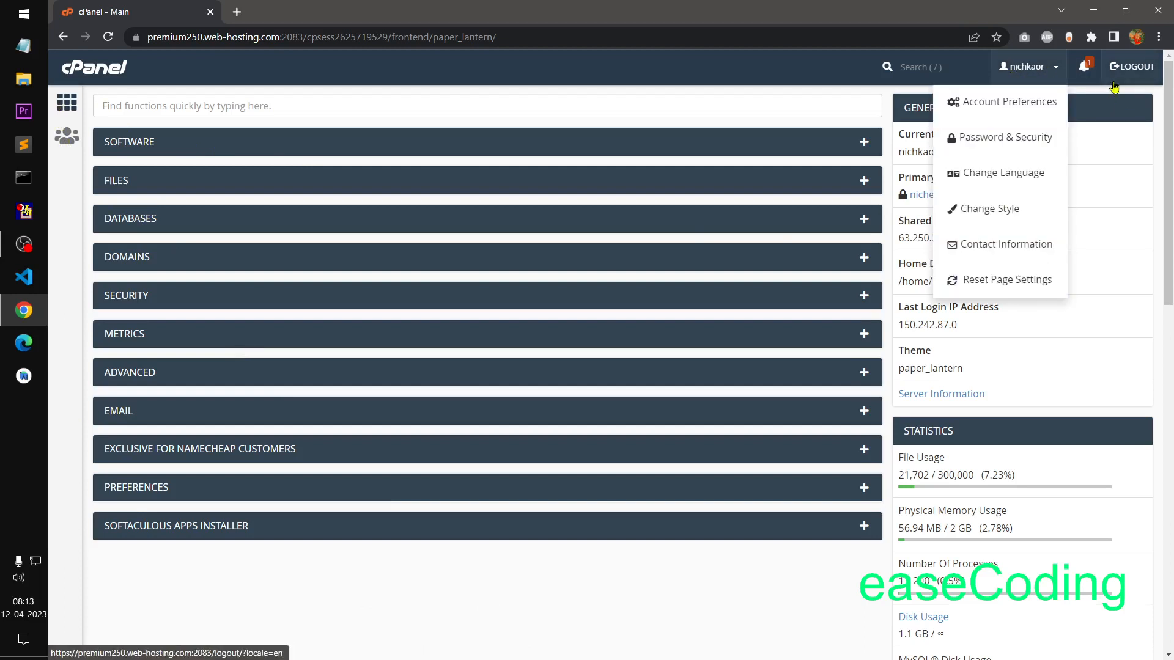
{"action": "left_click", "coordinate": [1085, 70]}
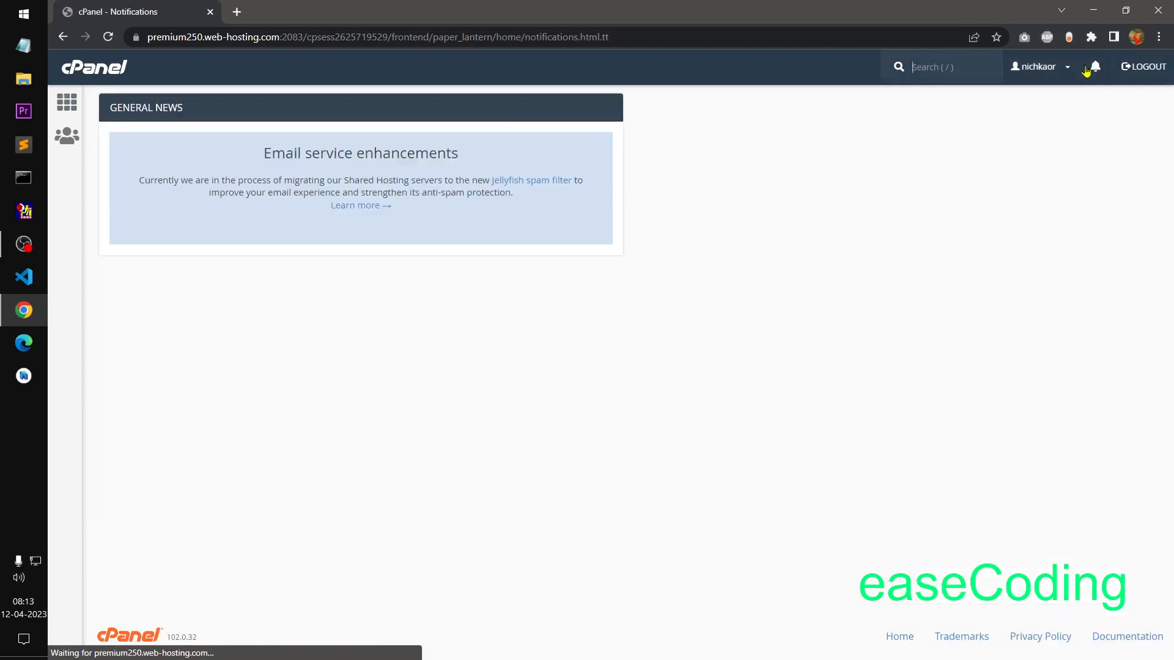
{"action": "left_click_drag", "start_coordinate": [255, 163], "coordinate": [480, 160]}
{"action": "left_click", "coordinate": [357, 260]}
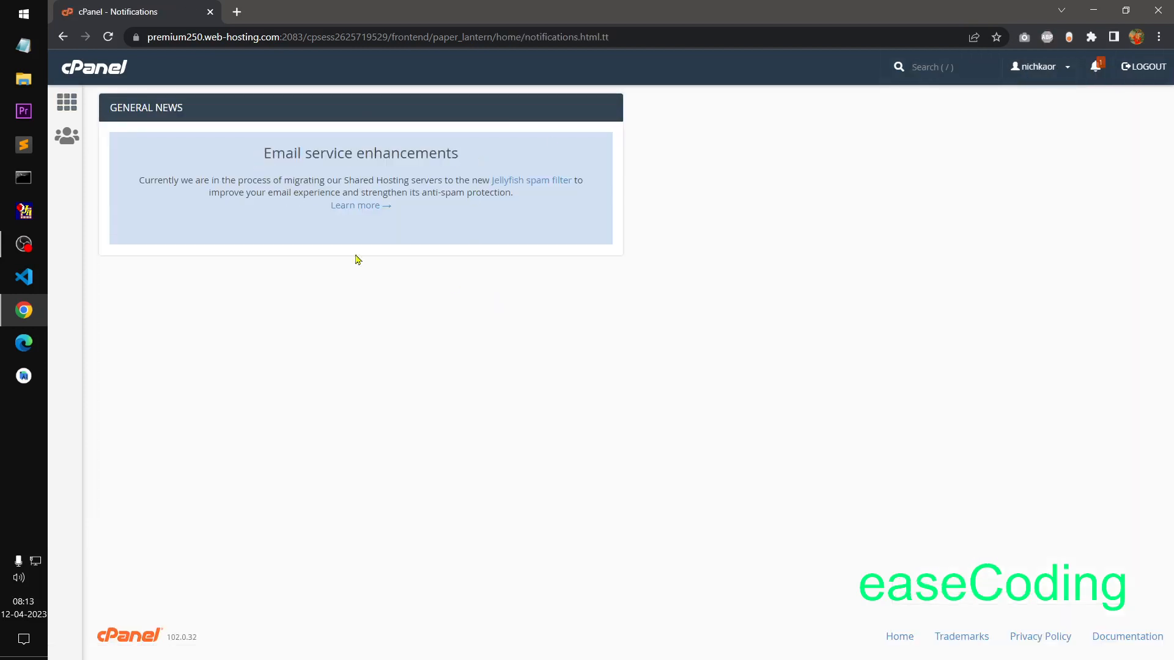
{"action": "left_click", "coordinate": [67, 108]}
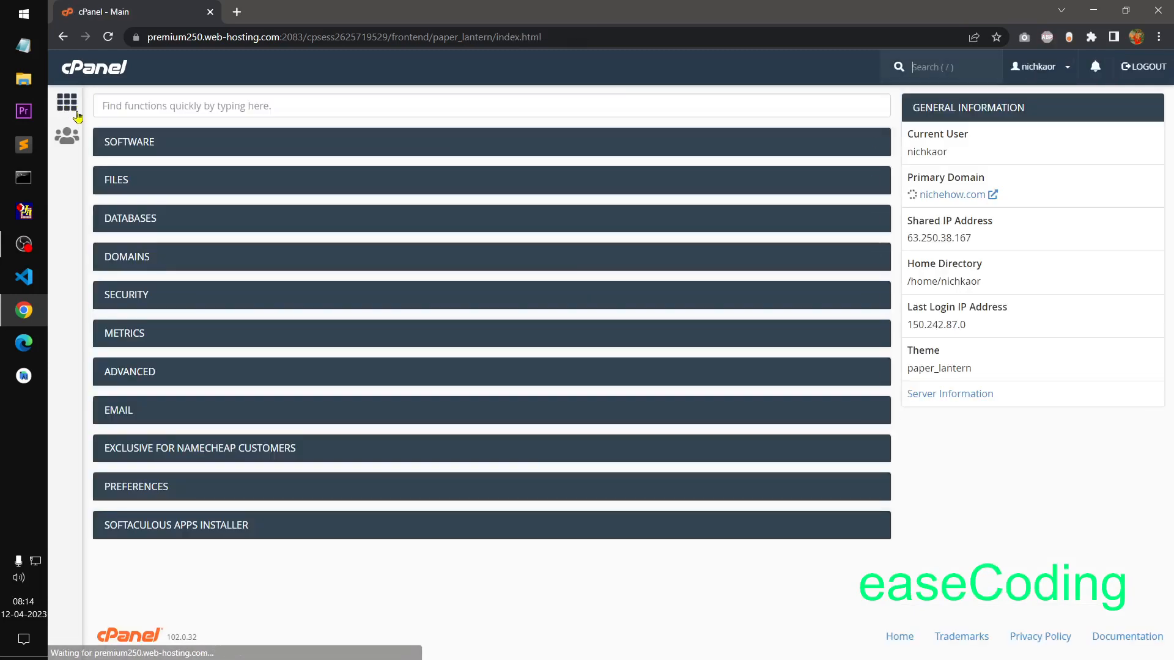
{"action": "left_click", "coordinate": [62, 141]}
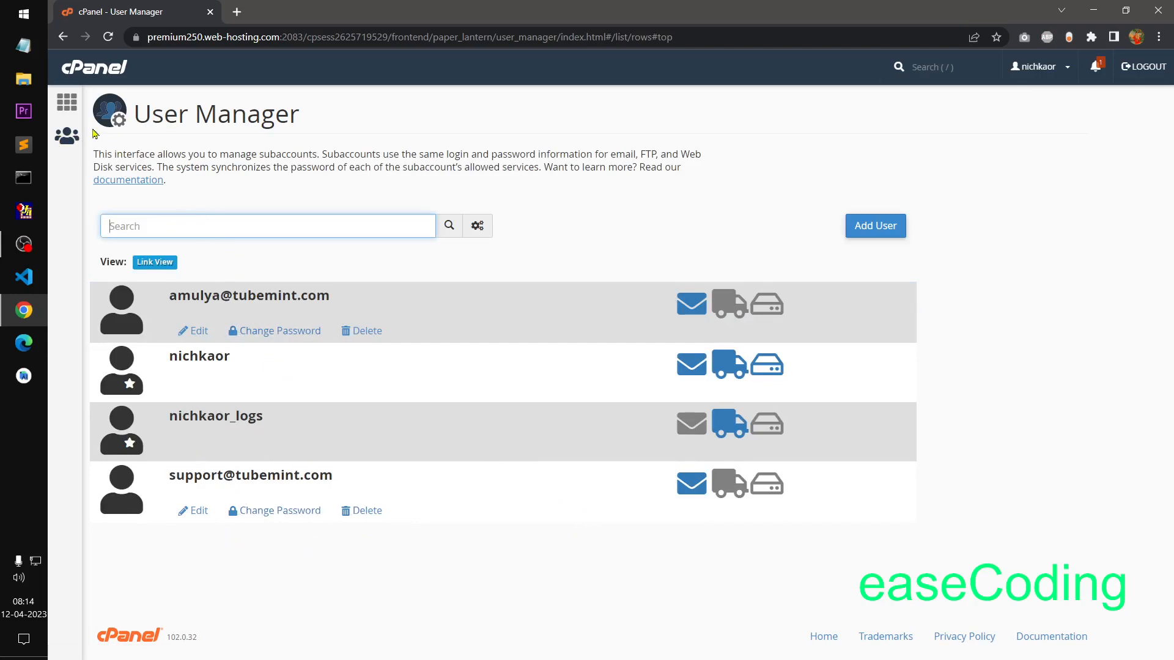
{"action": "left_click", "coordinate": [67, 102]}
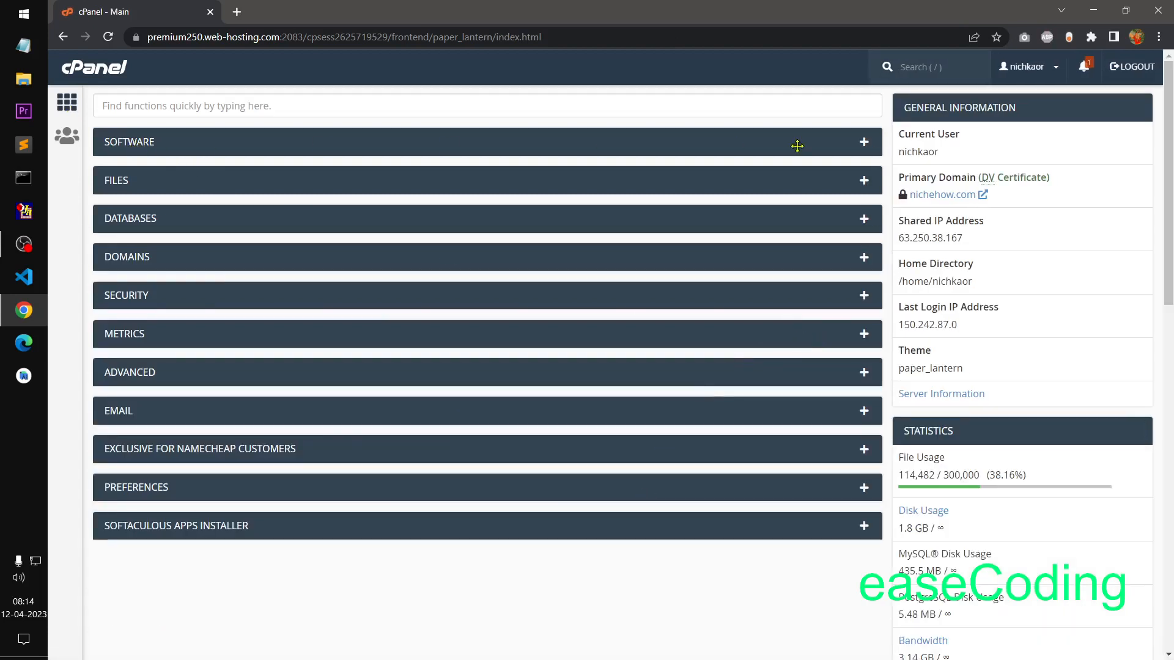
{"action": "left_click", "coordinate": [863, 145]}
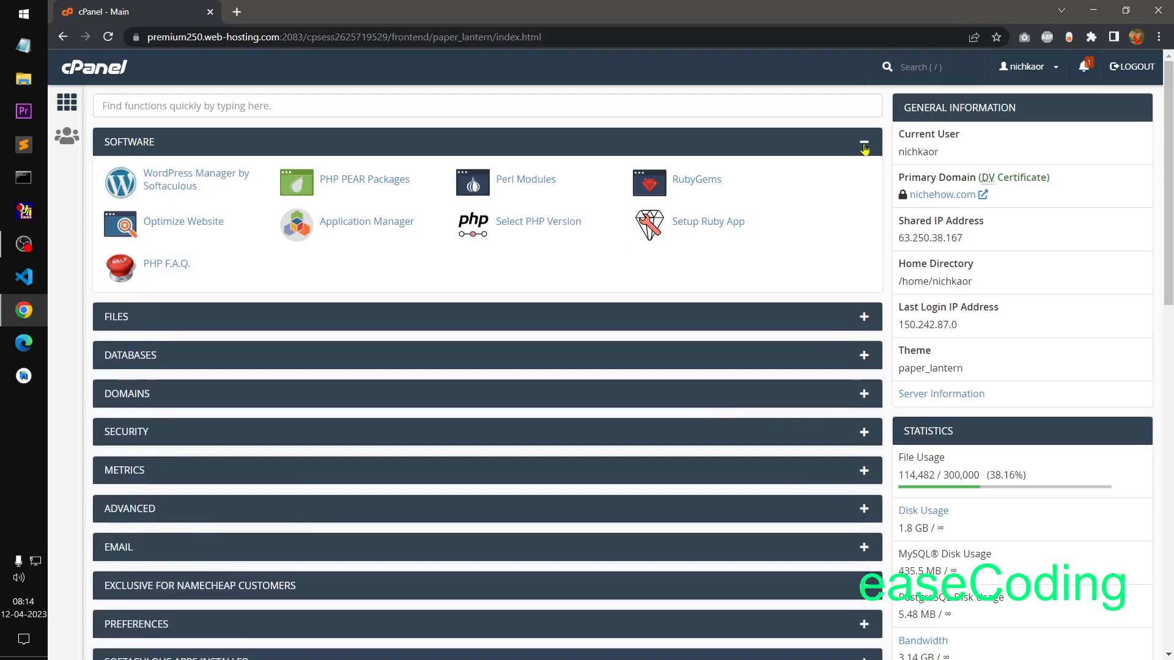
{"action": "left_click", "coordinate": [863, 145]}
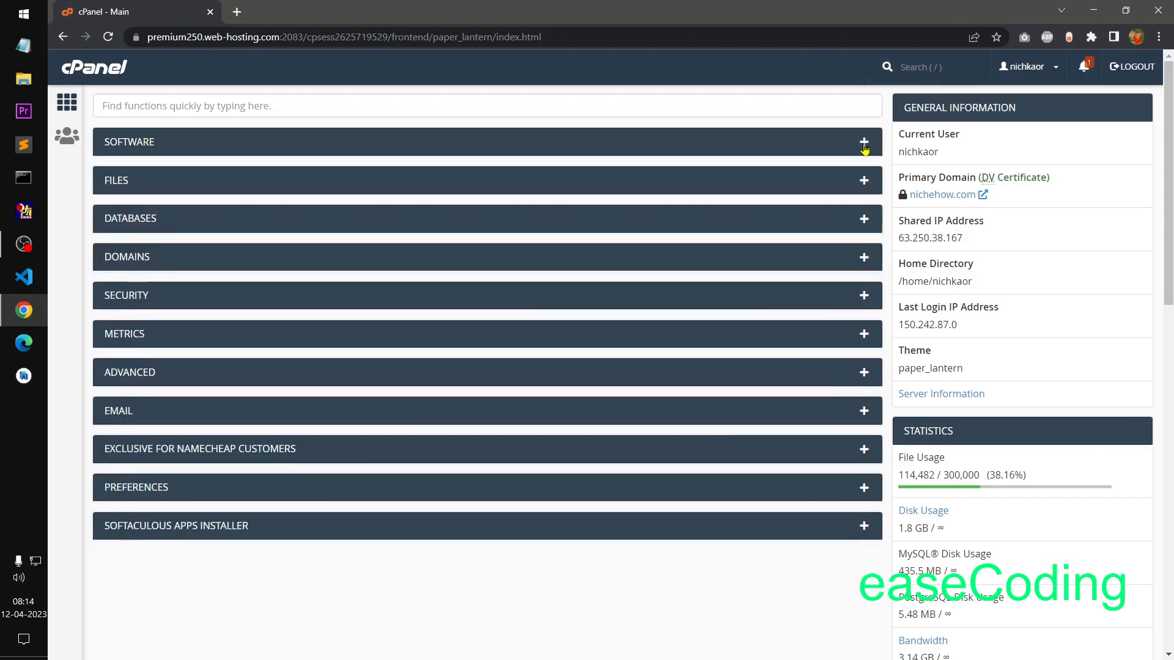
{"action": "left_click", "coordinate": [864, 182]}
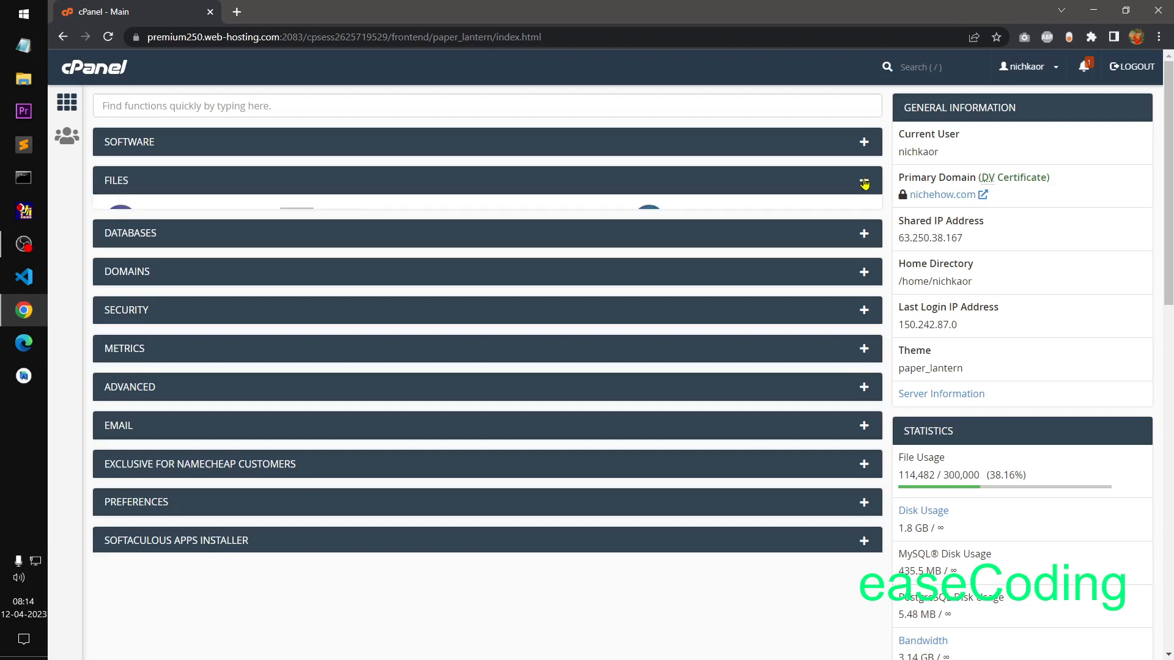
{"action": "left_click", "coordinate": [864, 182]}
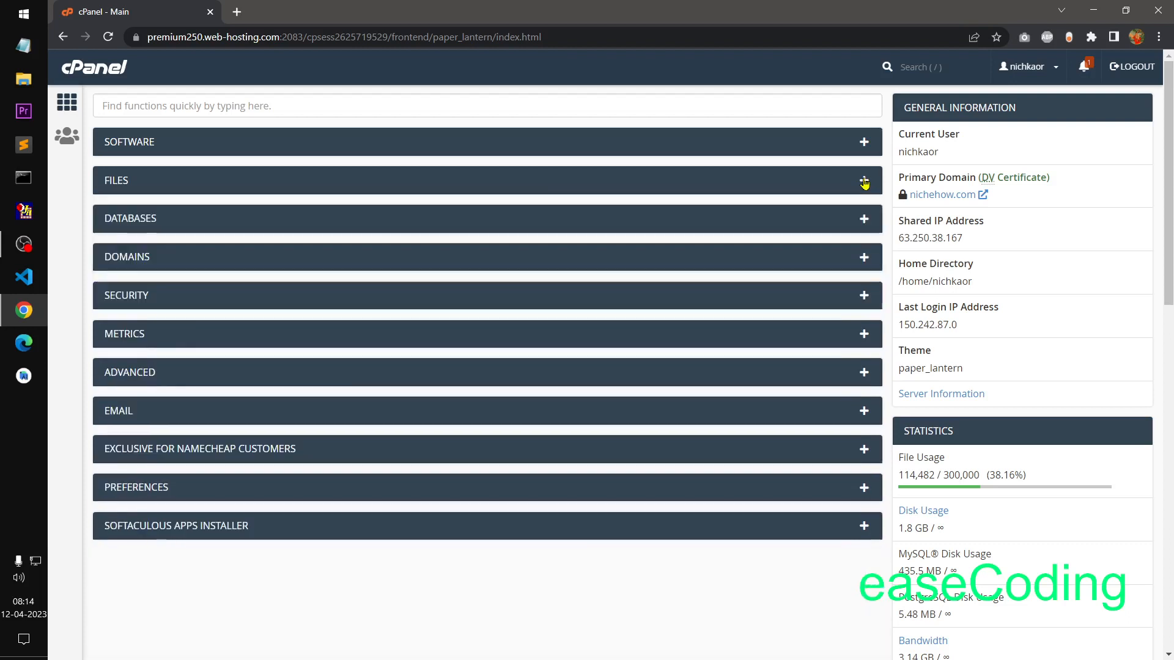
{"action": "left_click", "coordinate": [862, 221]}
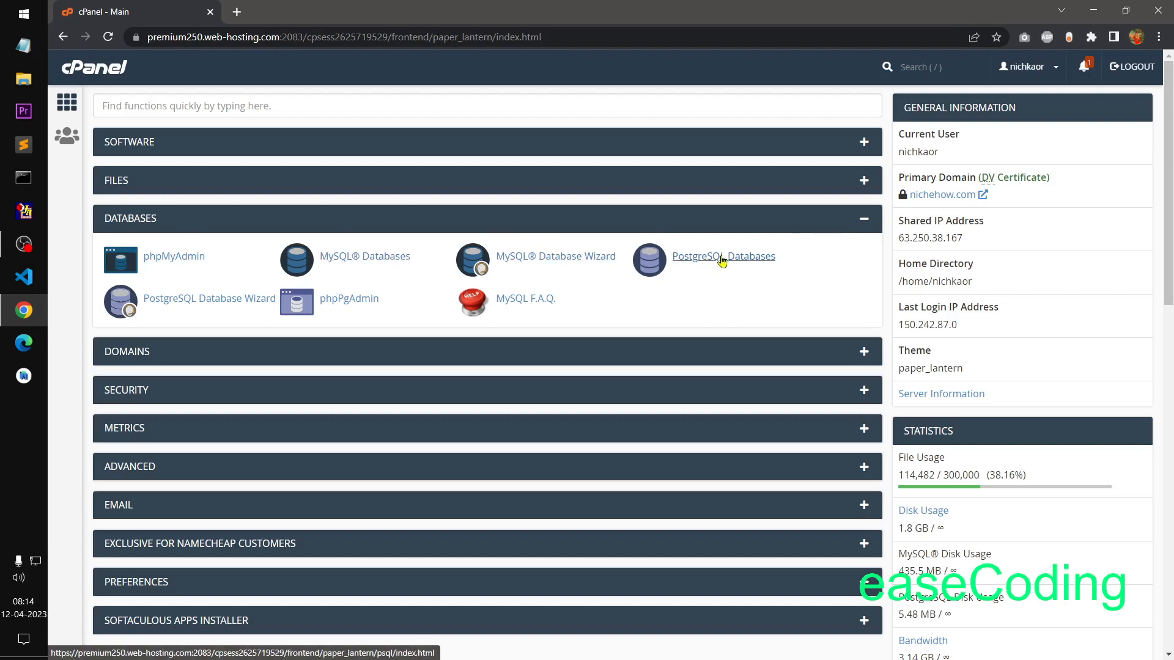
{"action": "left_click", "coordinate": [866, 222]}
{"action": "left_click", "coordinate": [865, 180]}
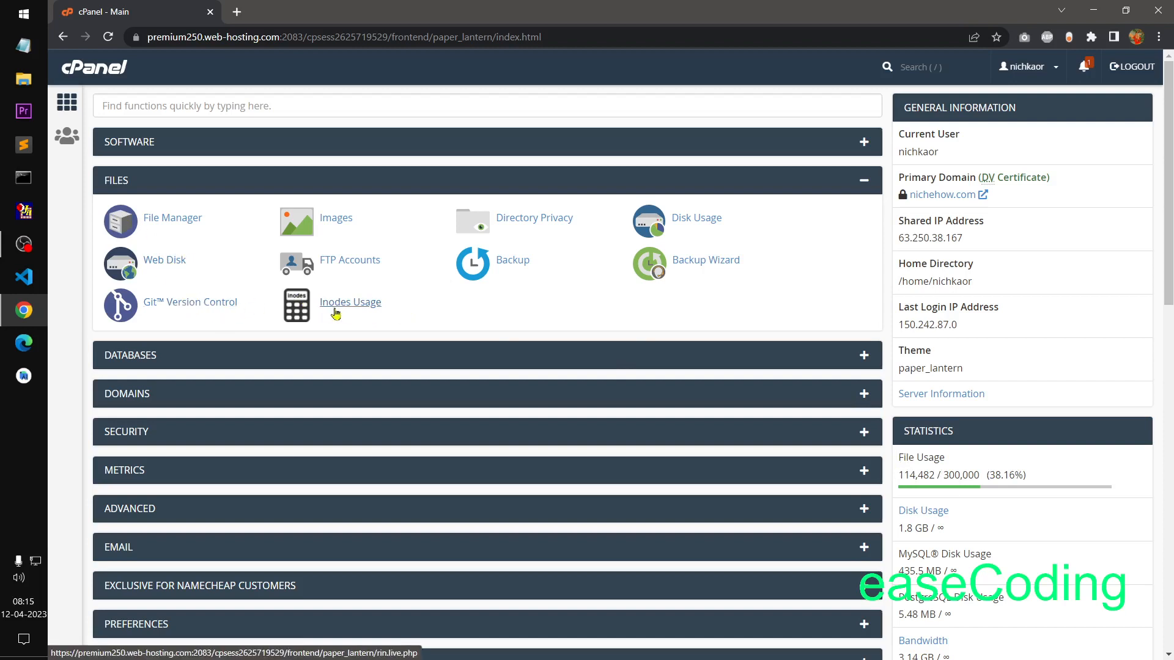
{"action": "left_click", "coordinate": [866, 182]}
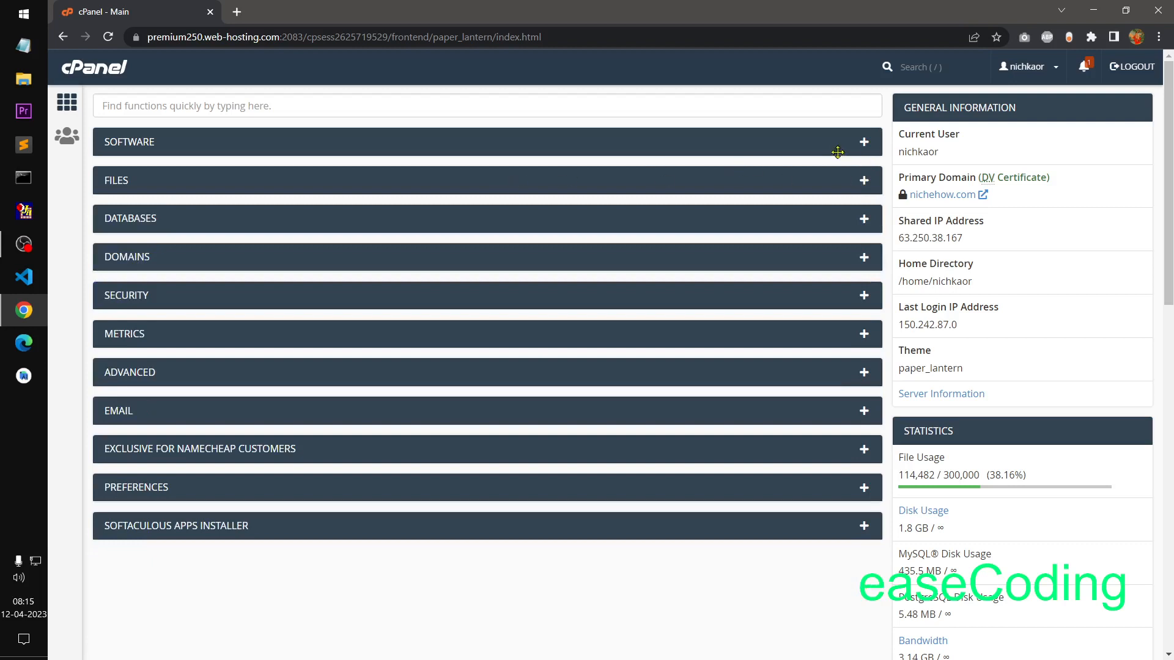
{"action": "left_click", "coordinate": [865, 144]}
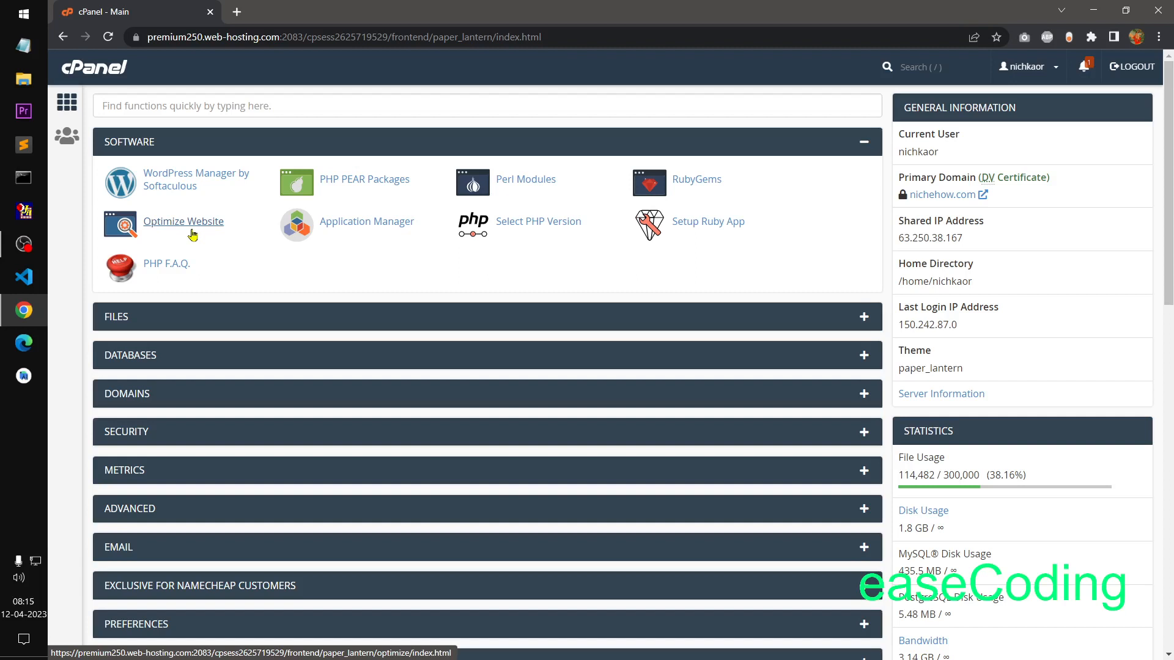
{"action": "right_click", "coordinate": [374, 228]}
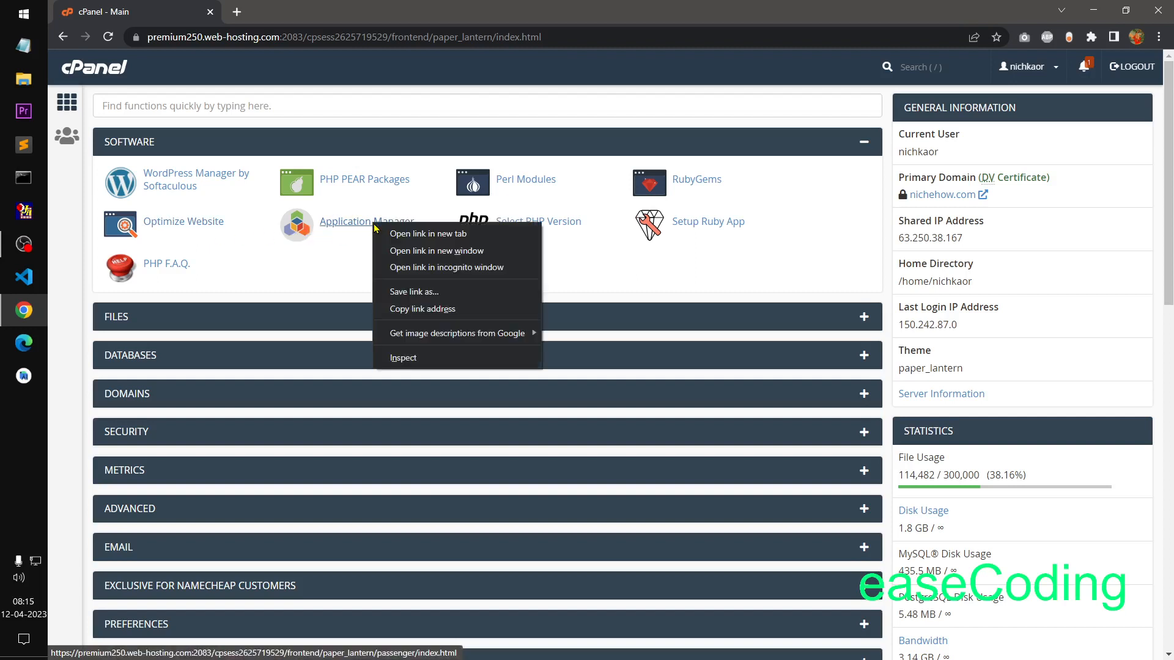
{"action": "left_click", "coordinate": [443, 81]}
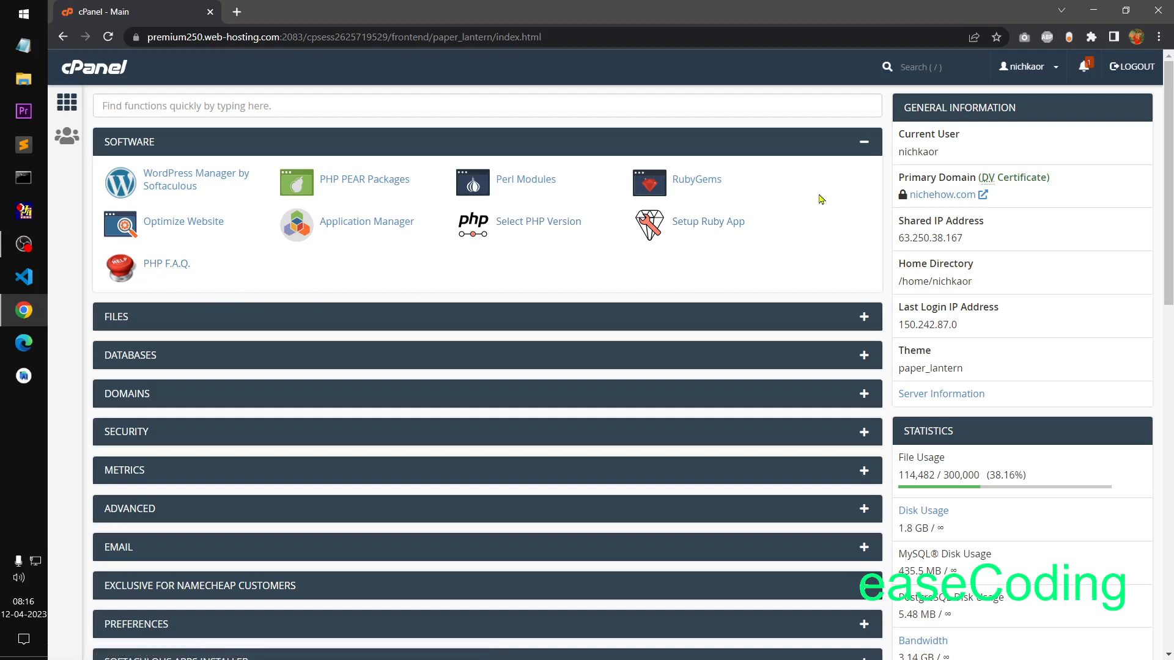
{"action": "left_click", "coordinate": [864, 145]}
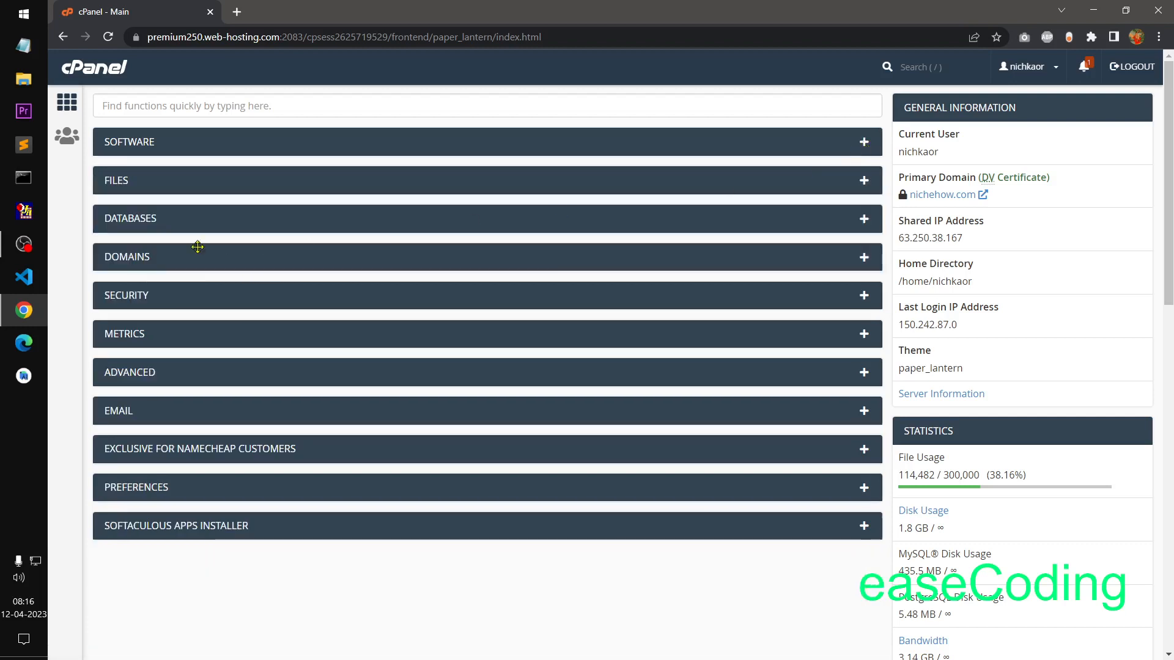
Step: Look through the Domains and Security tools, then collapse both categories back to their headings
{"action": "left_click", "coordinate": [864, 258]}
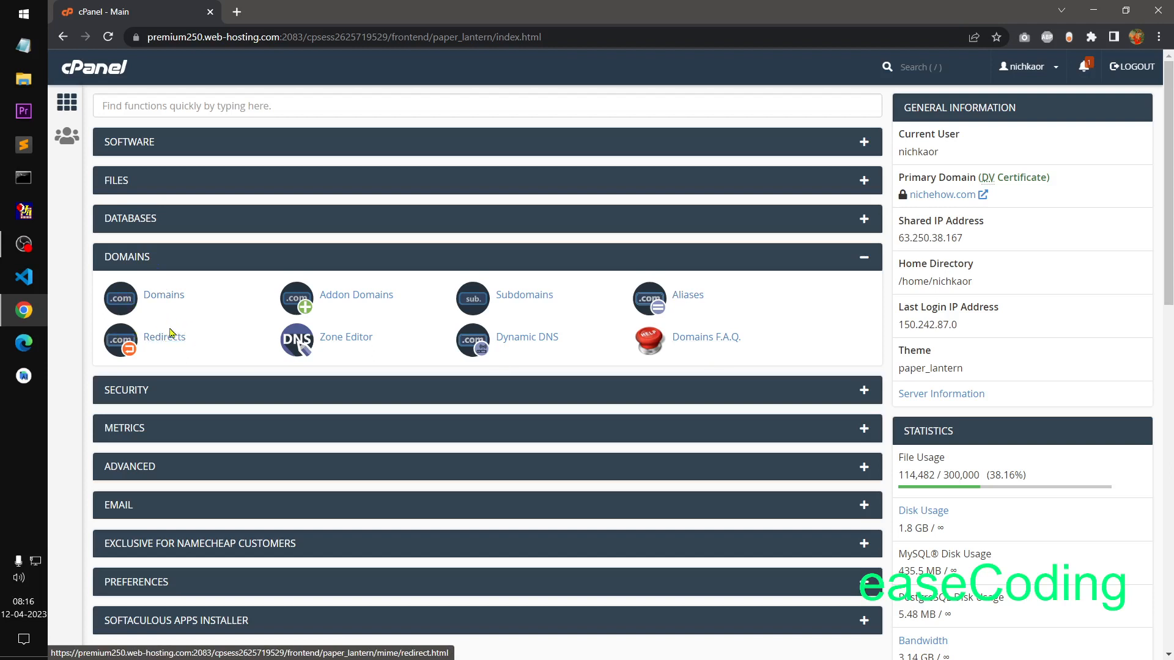
{"action": "left_click", "coordinate": [864, 262]}
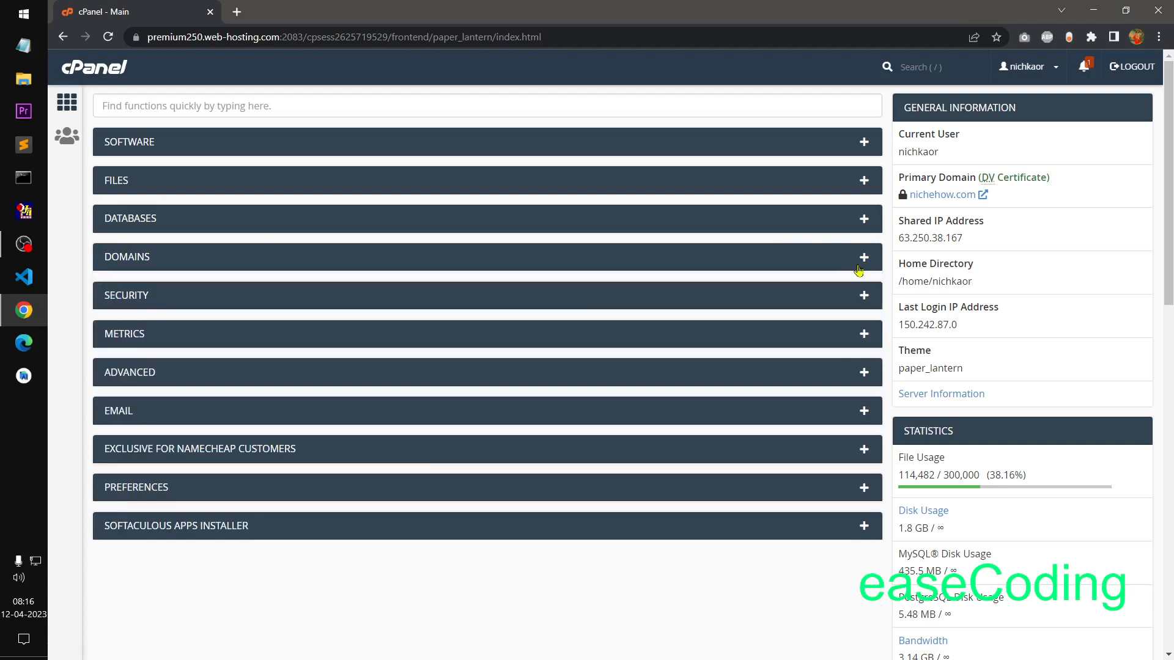
{"action": "left_click", "coordinate": [863, 297]}
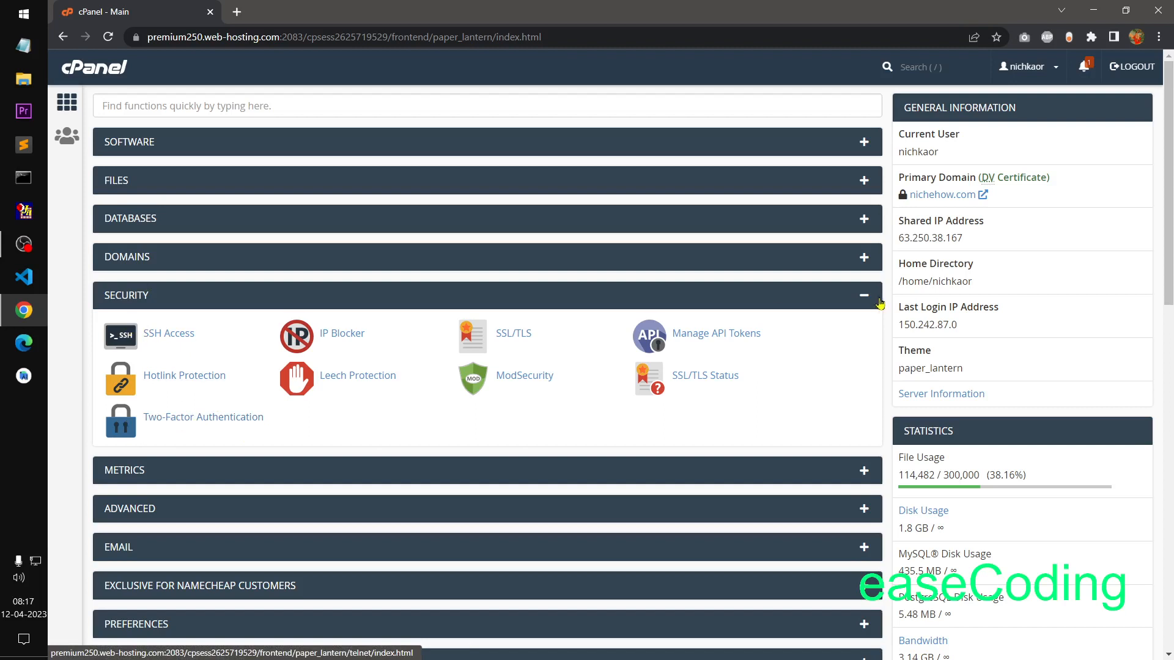
{"action": "left_click", "coordinate": [871, 298]}
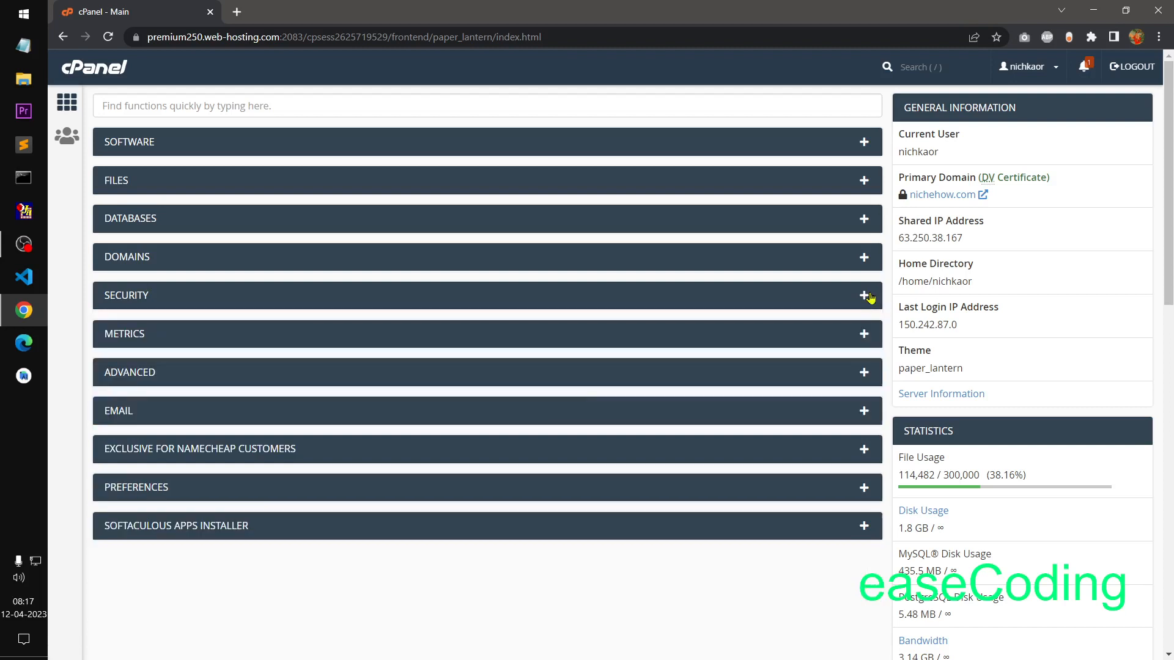
{"action": "left_click", "coordinate": [865, 337]}
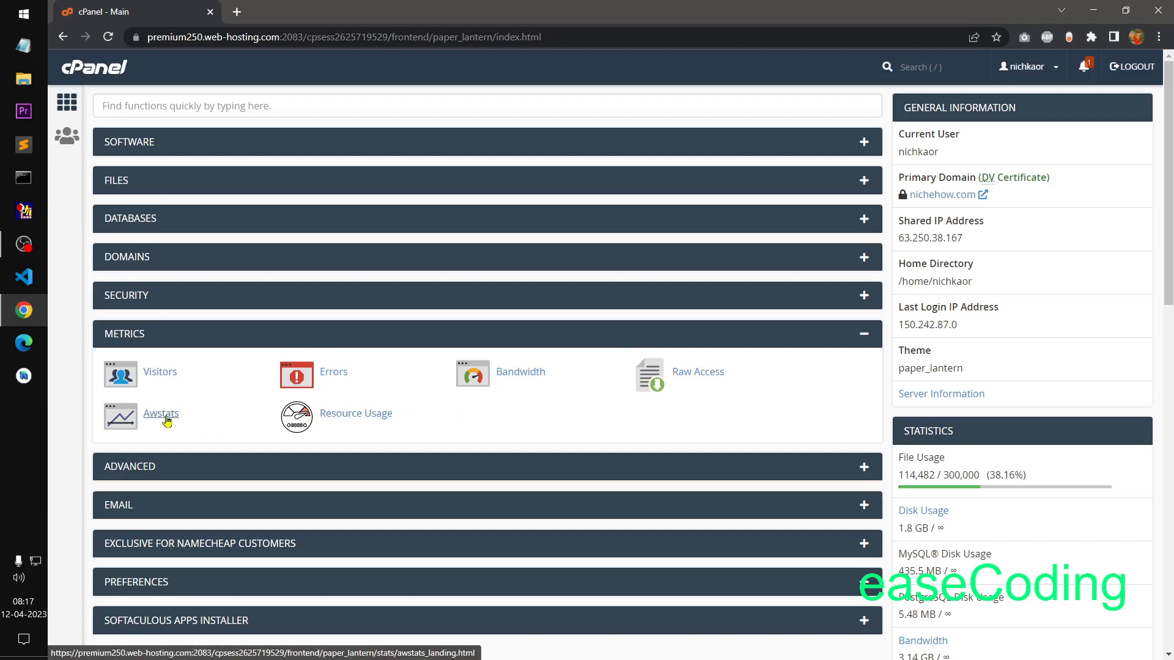
{"action": "left_click", "coordinate": [875, 341]}
{"action": "left_click", "coordinate": [868, 372]}
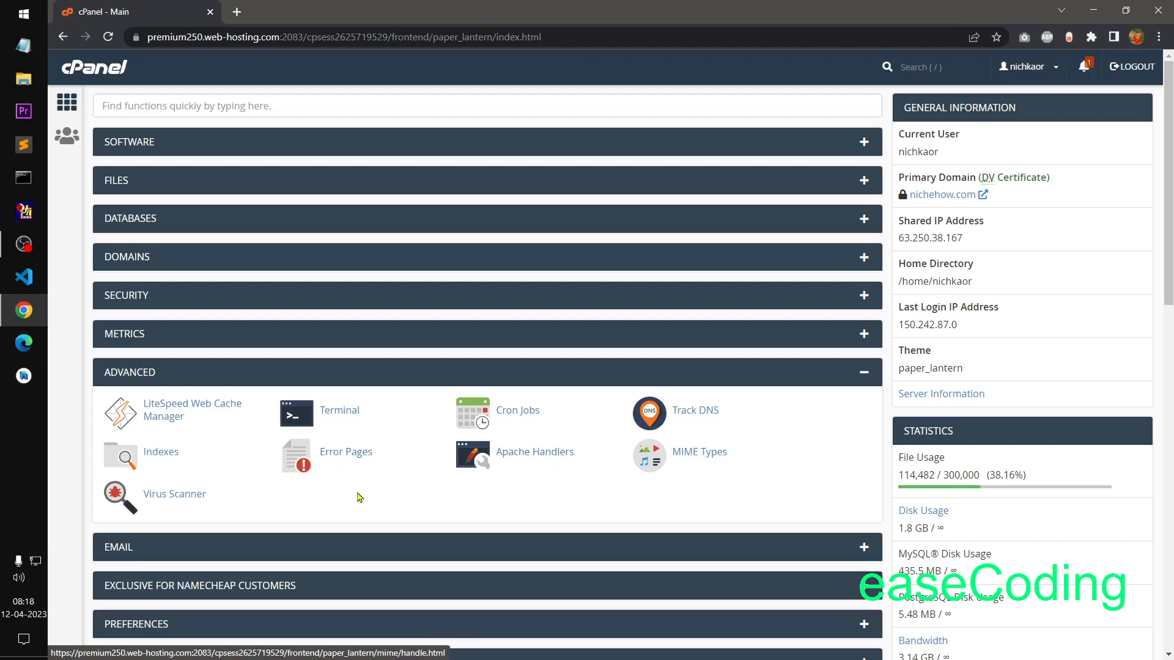
{"action": "left_click", "coordinate": [865, 373]}
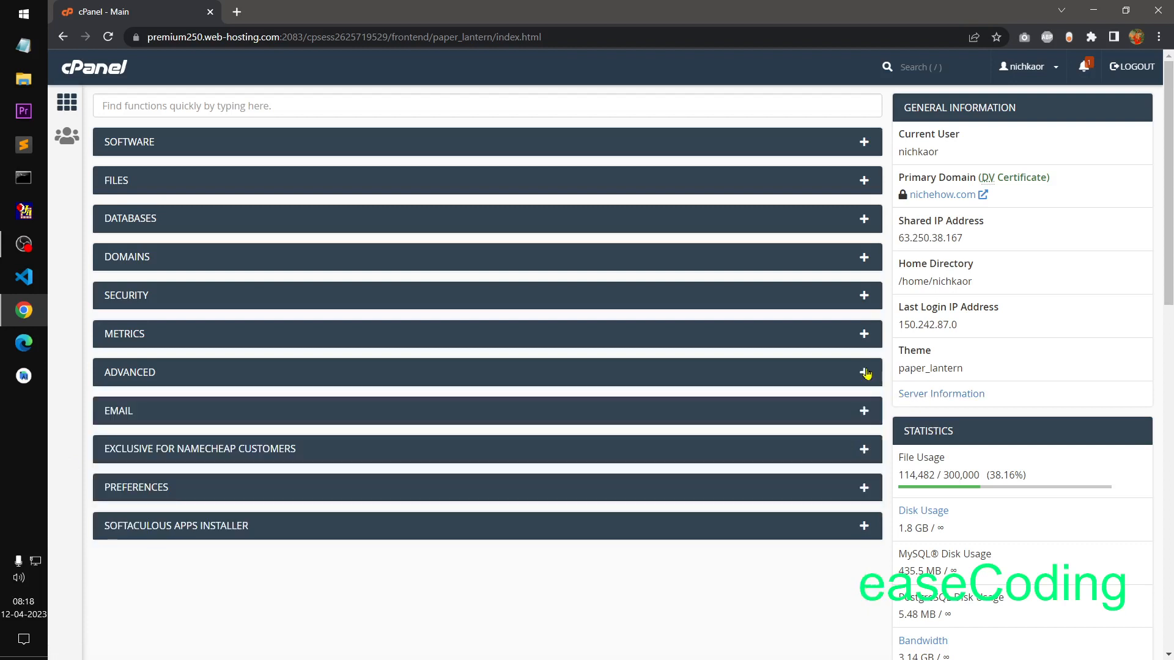
Step: Fold Email away again and expand Exclusive for Namecheap Customers to show AutoBackup and CodeGuard
{"action": "left_click", "coordinate": [869, 411]}
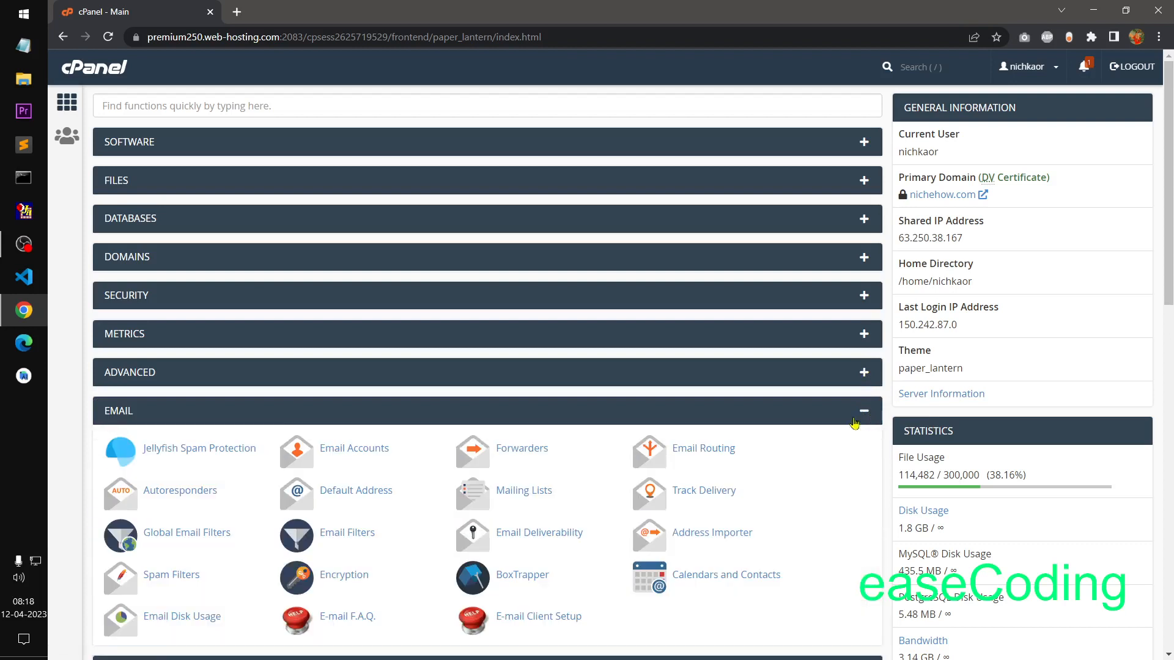
{"action": "scroll", "coordinate": [776, 428], "scroll_direction": "down", "scroll_amount": 2}
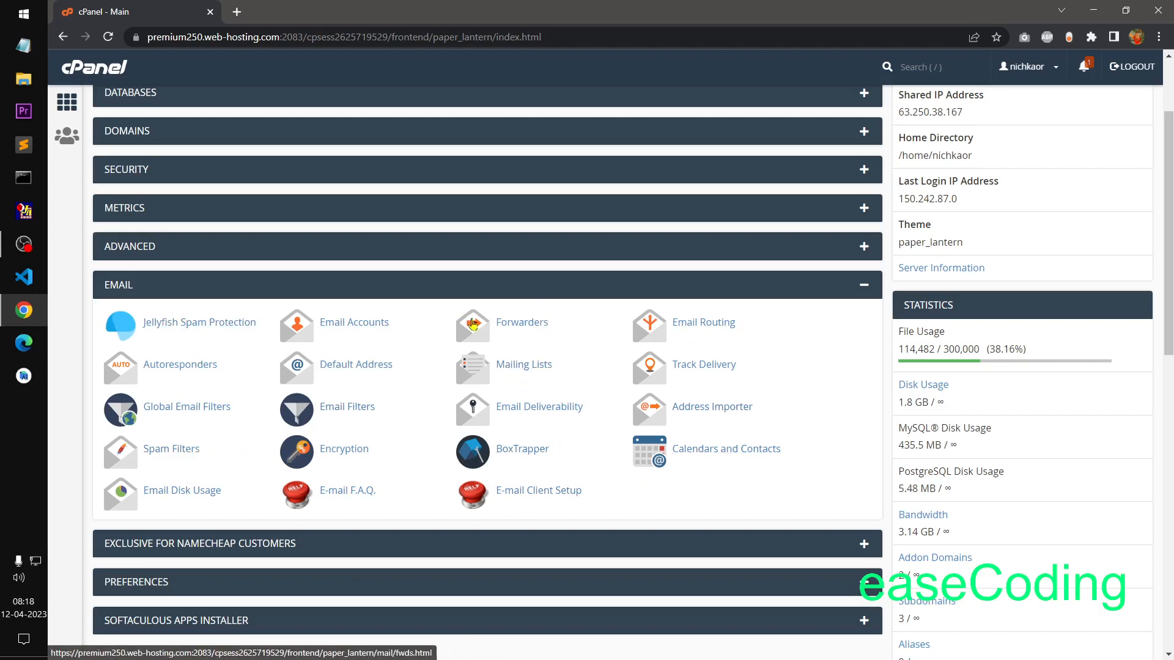
{"action": "left_click", "coordinate": [860, 291]}
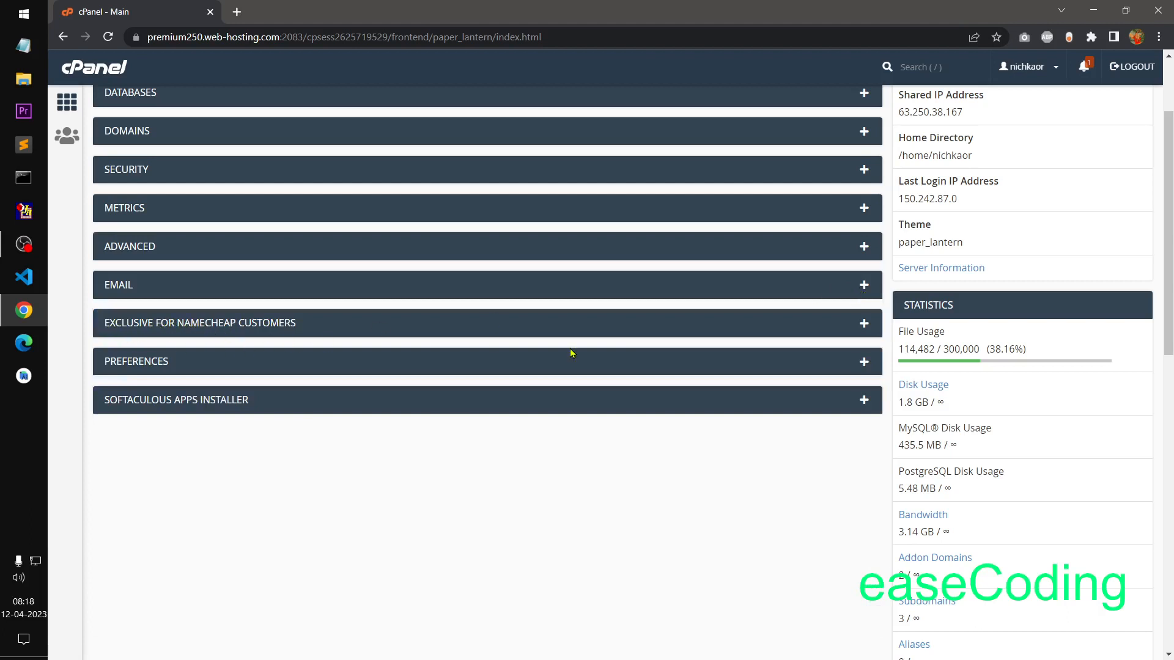
{"action": "left_click", "coordinate": [861, 325]}
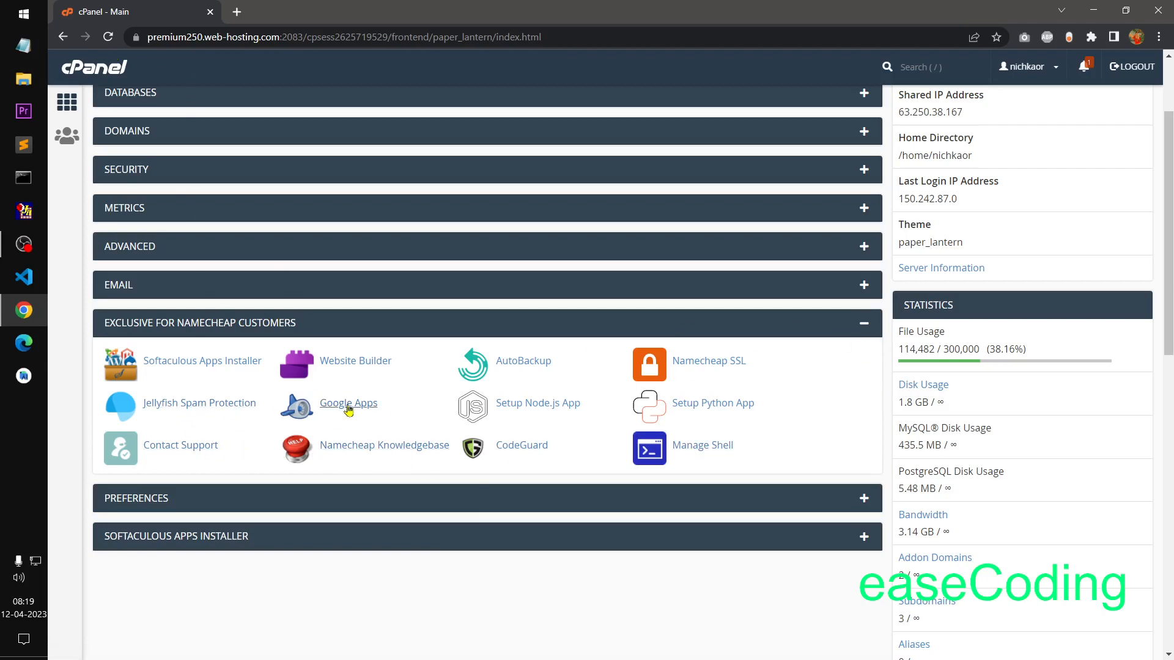
Step: Collapse the Exclusive for Namecheap Customers category to its heading
{"action": "left_click", "coordinate": [864, 324]}
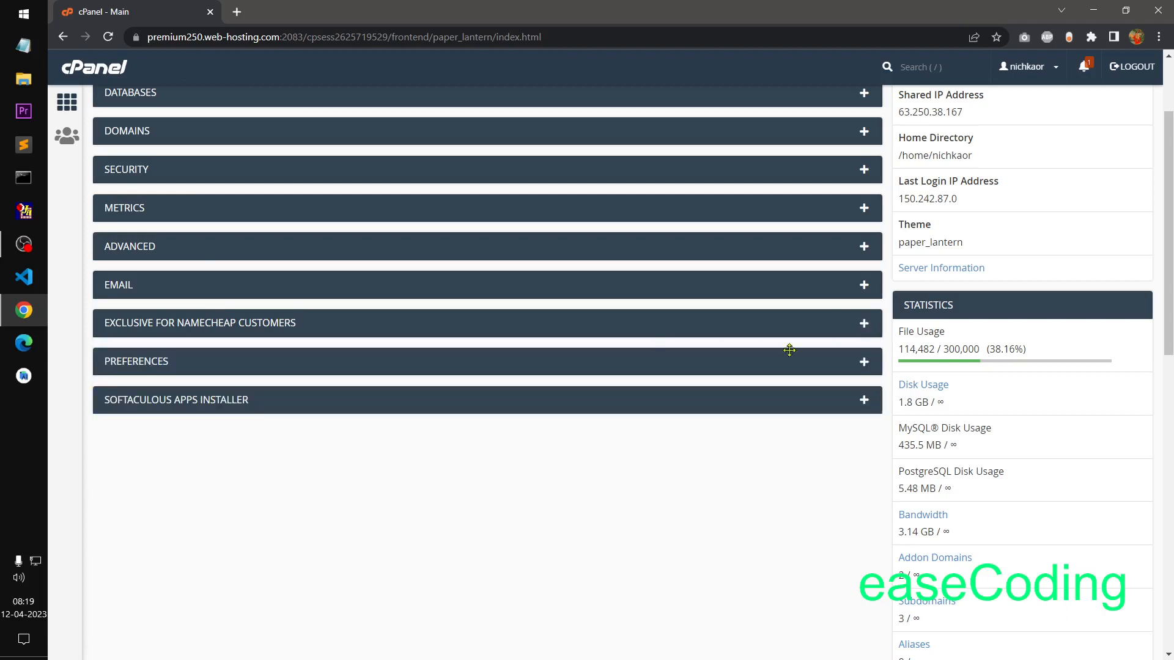
{"action": "left_click", "coordinate": [862, 366]}
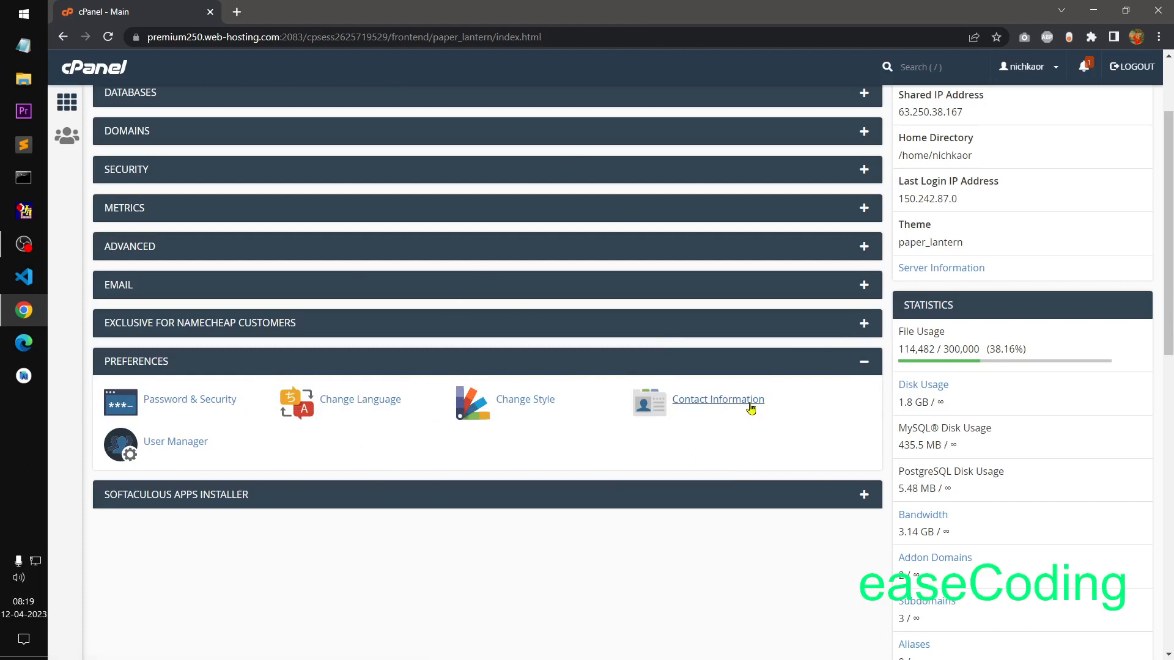
{"action": "left_click", "coordinate": [881, 362]}
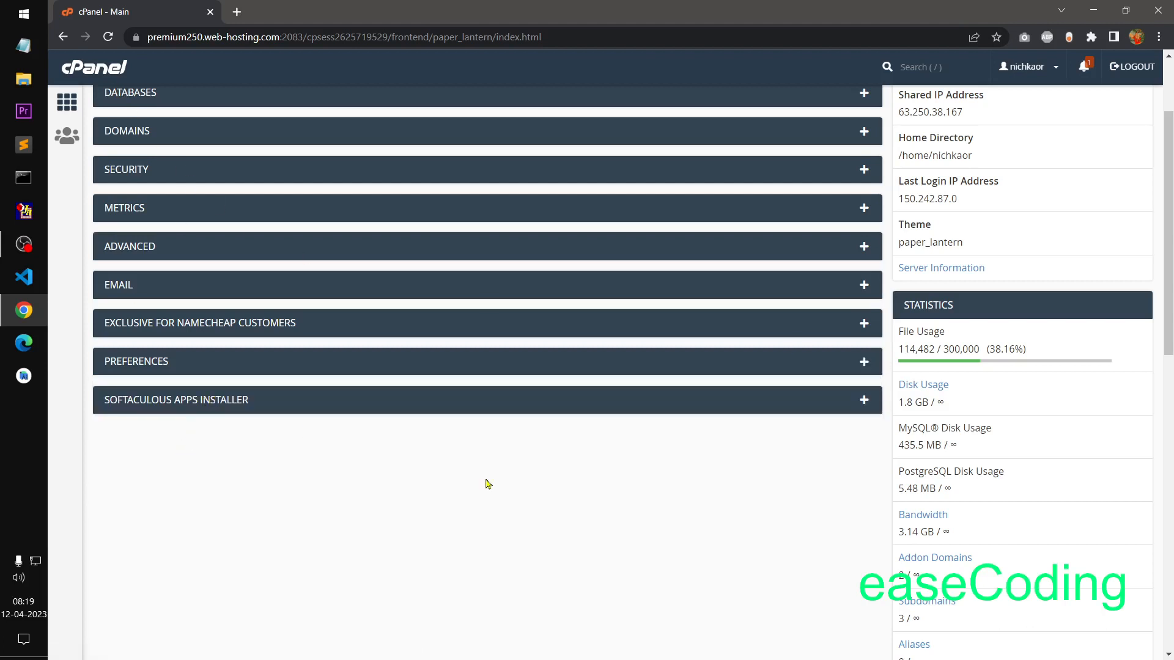
{"action": "left_click", "coordinate": [864, 401]}
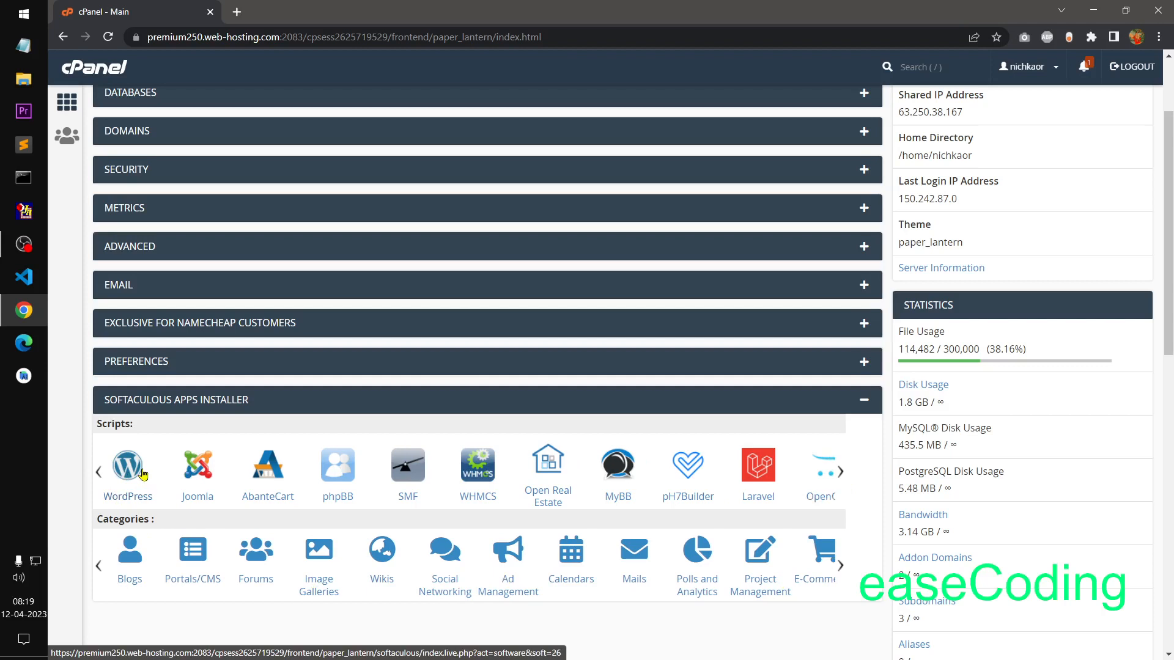
{"action": "left_click", "coordinate": [841, 473]}
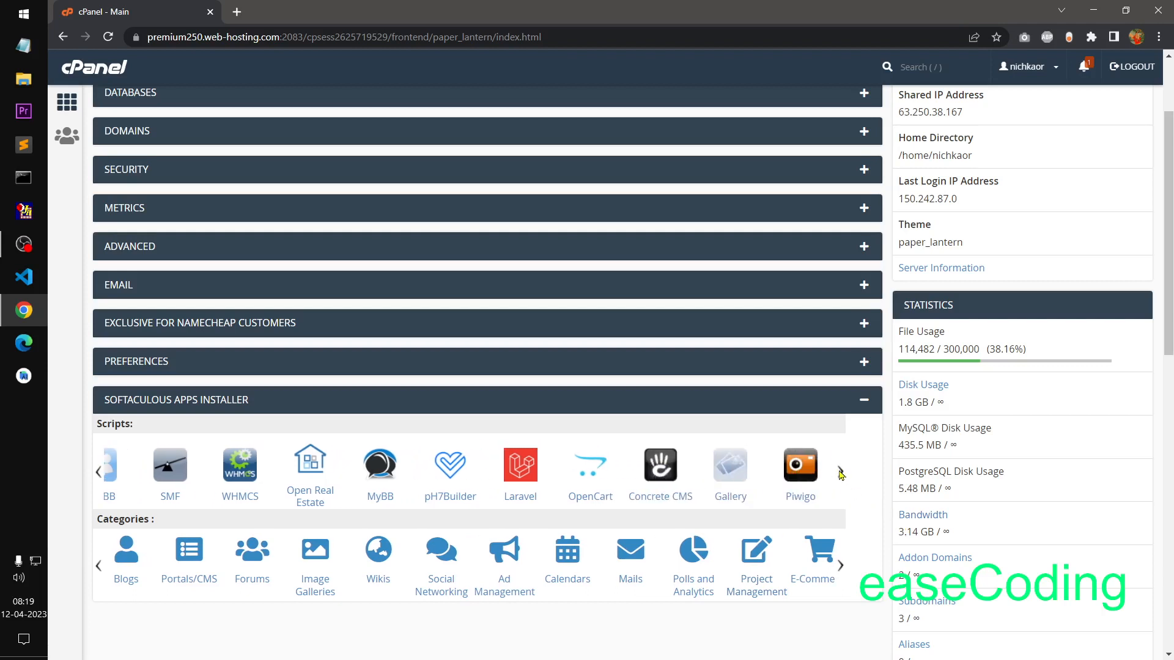
{"action": "left_click", "coordinate": [840, 566]}
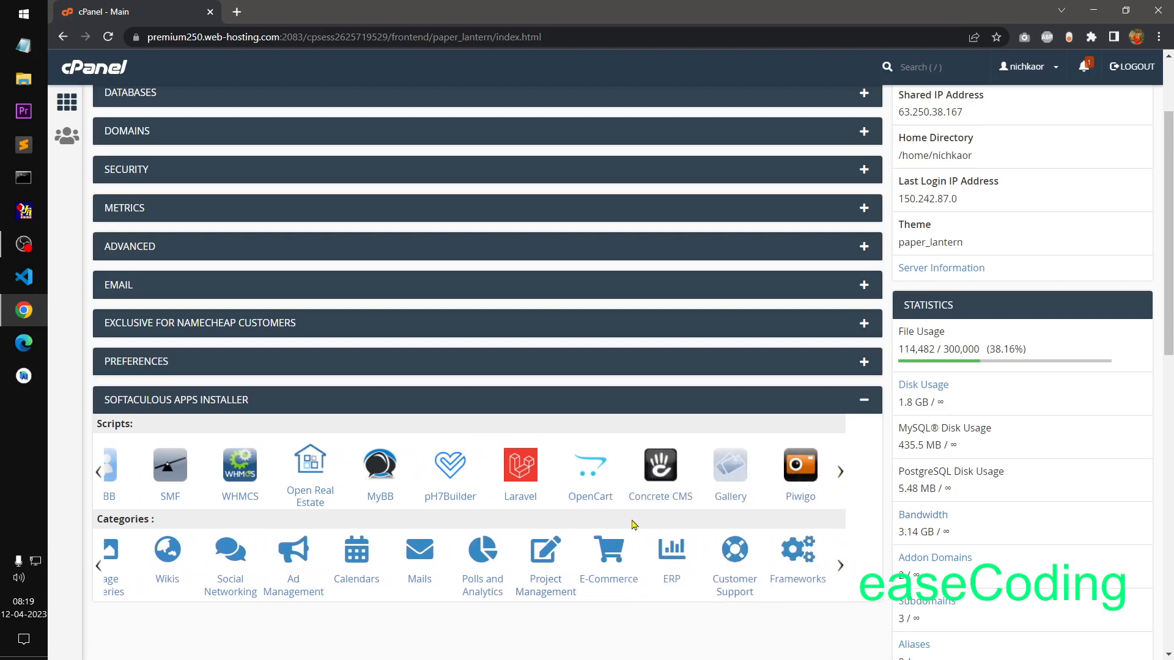
{"action": "scroll", "coordinate": [632, 524], "scroll_direction": "up", "scroll_amount": 2}
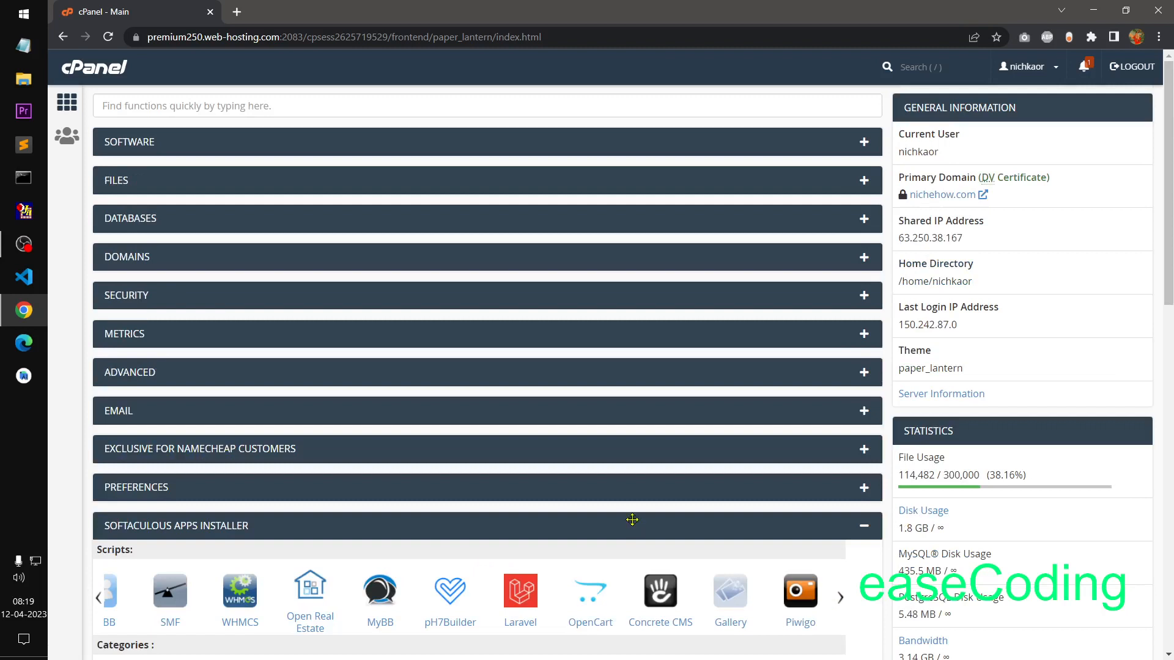
{"action": "left_click", "coordinate": [869, 533]}
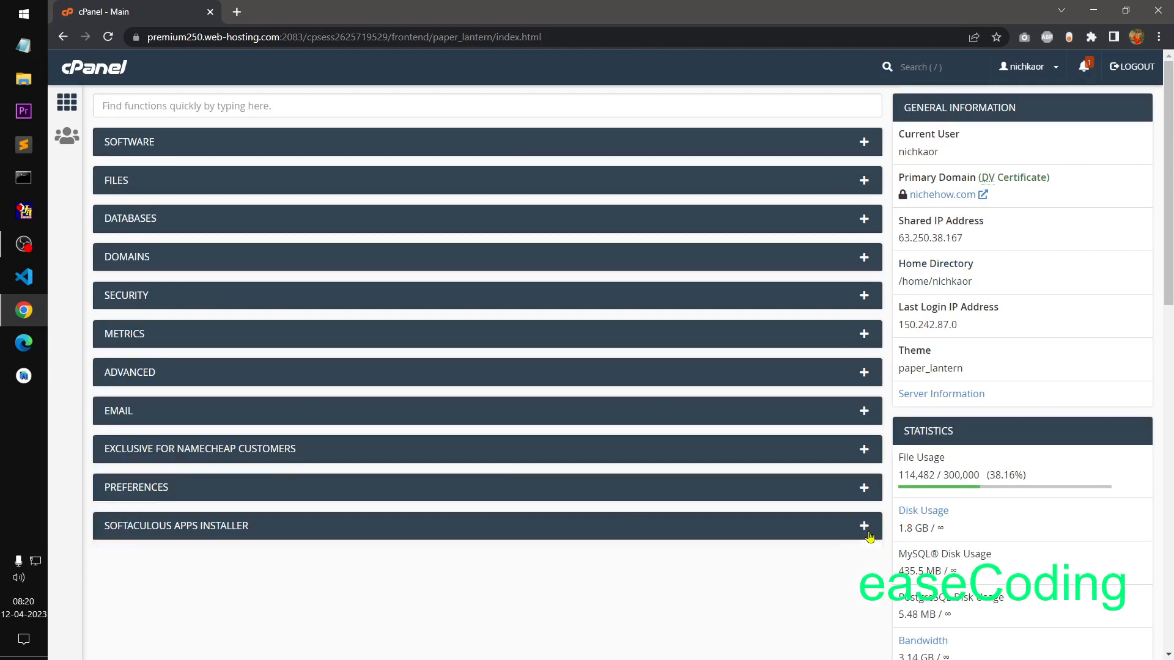
Step: Expand the Files category and open File Manager in a new tab, then switch to it
{"action": "left_click", "coordinate": [862, 182]}
{"action": "right_click", "coordinate": [172, 222]}
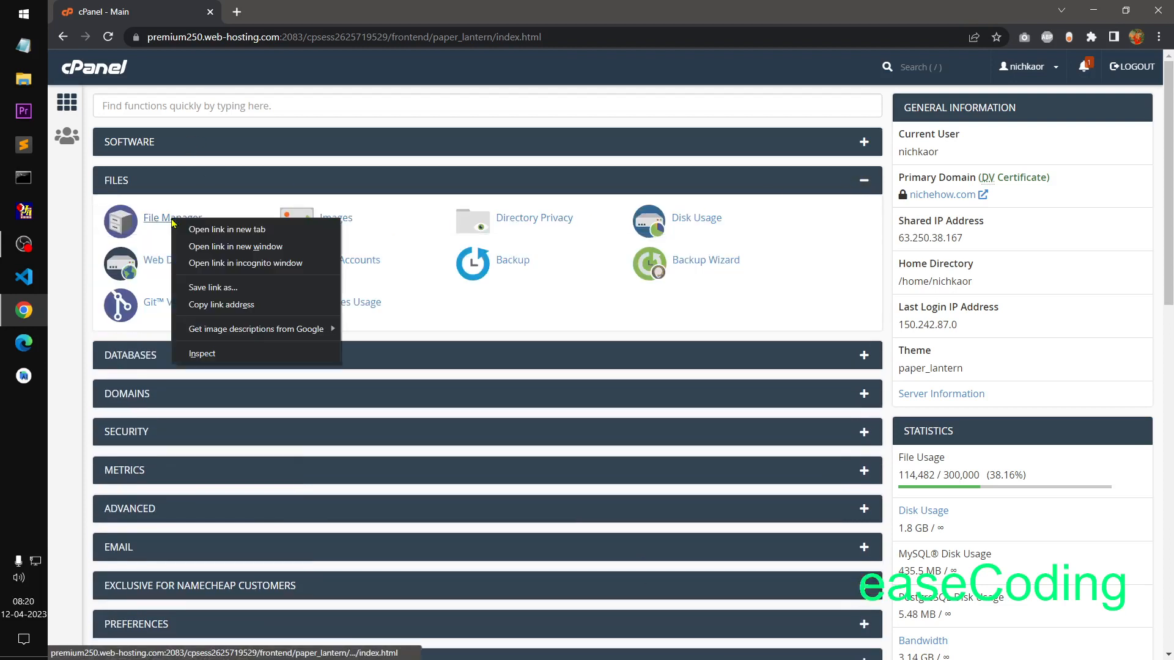
{"action": "left_click", "coordinate": [205, 231]}
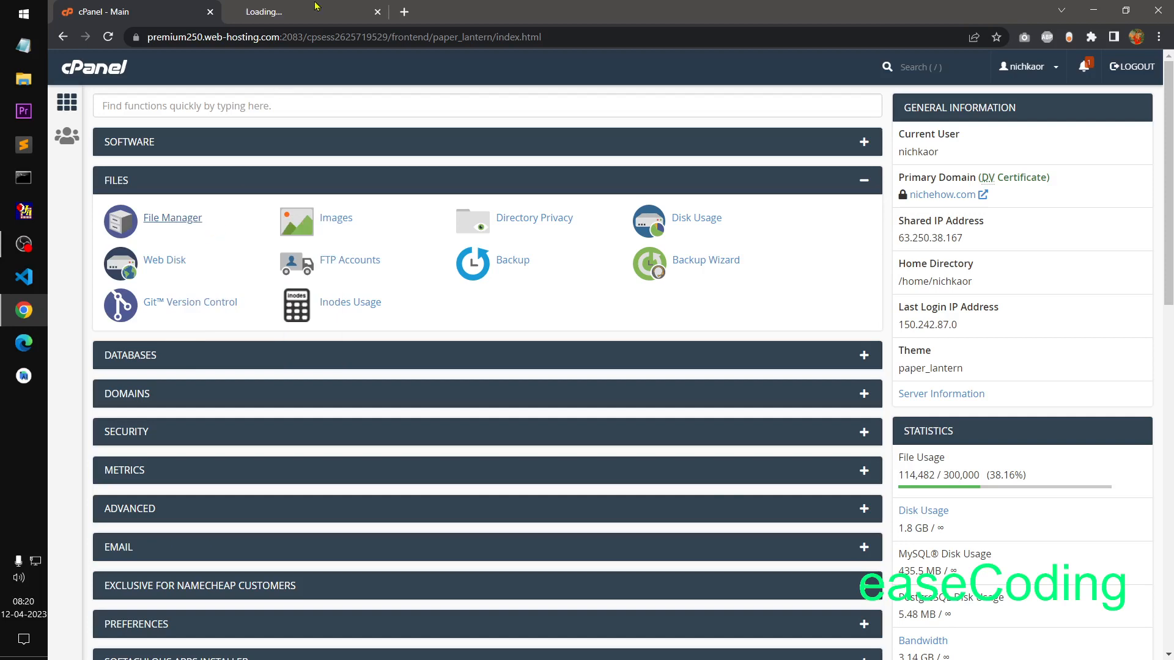
{"action": "left_click", "coordinate": [315, 8]}
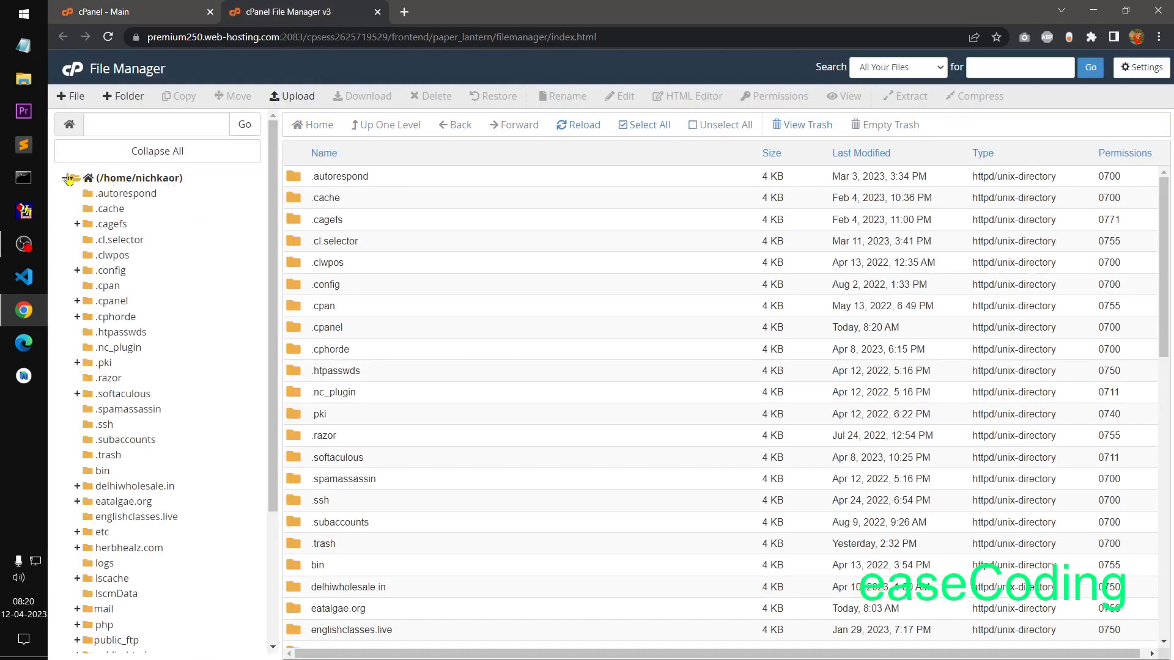
Step: Toggle the home folder tree and reload the home directory listing
{"action": "left_click", "coordinate": [64, 179]}
{"action": "left_click", "coordinate": [64, 179]}
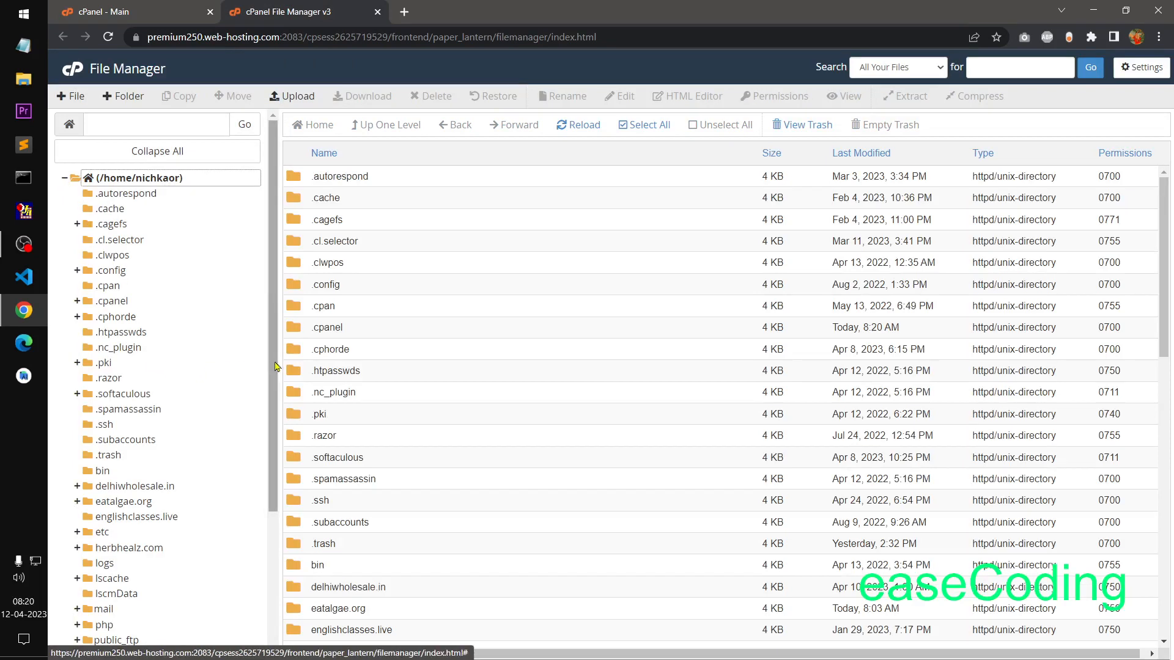
{"action": "scroll", "coordinate": [264, 365], "scroll_direction": "down", "scroll_amount": 3}
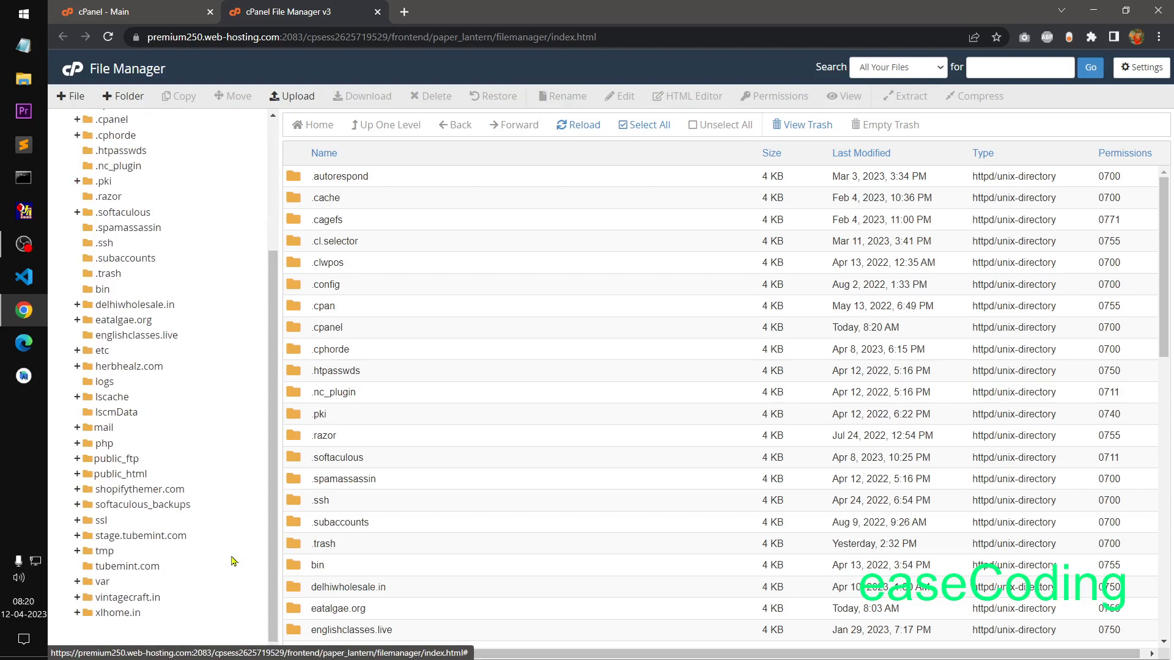
{"action": "scroll", "coordinate": [227, 567], "scroll_direction": "up", "scroll_amount": 3}
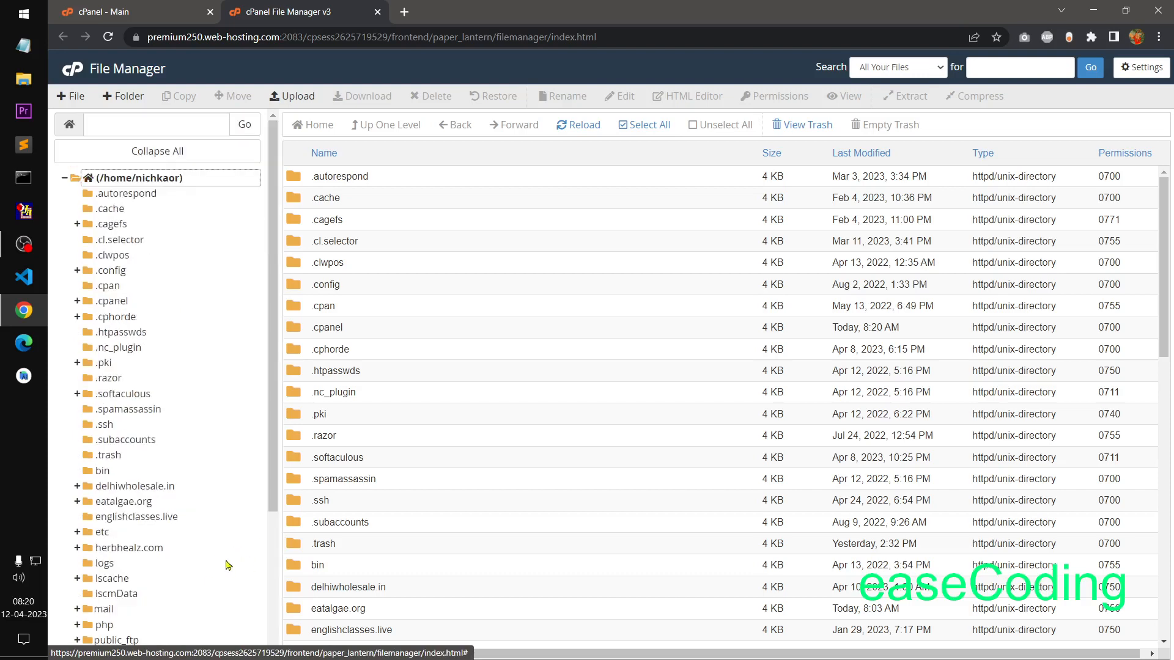
{"action": "left_click", "coordinate": [185, 181]}
{"action": "scroll", "coordinate": [548, 463], "scroll_direction": "down", "scroll_amount": 15}
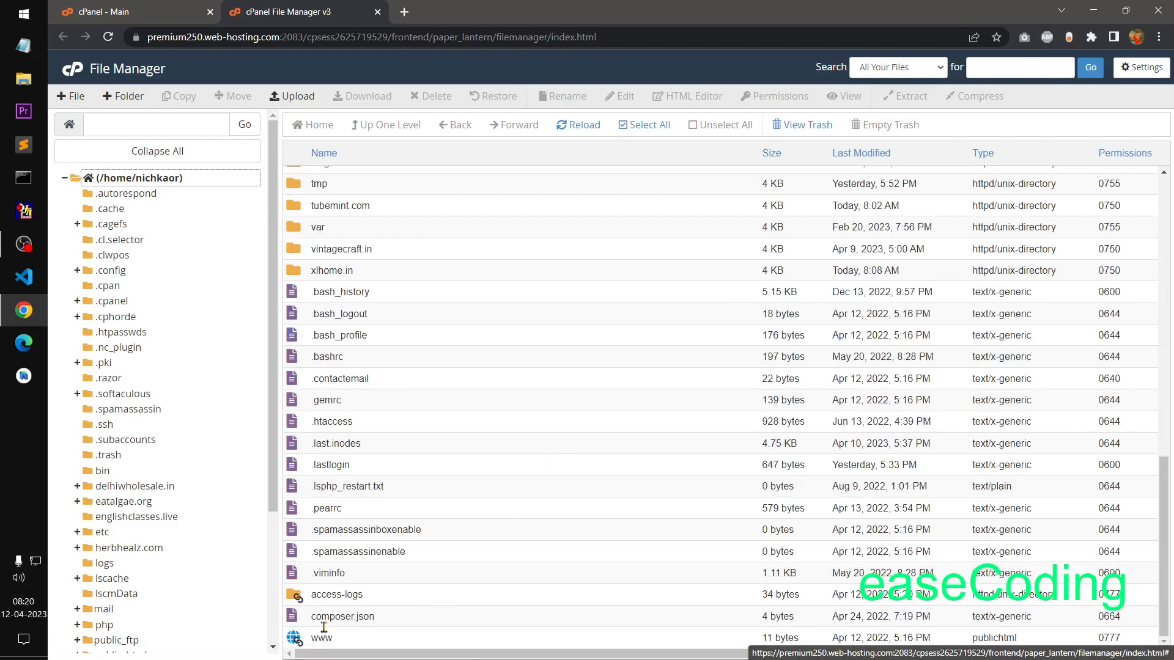
{"action": "left_click_drag", "start_coordinate": [274, 484], "coordinate": [273, 565]}
Step: Open the public_html folder, then collapse it in the folder tree
{"action": "left_click", "coordinate": [129, 542]}
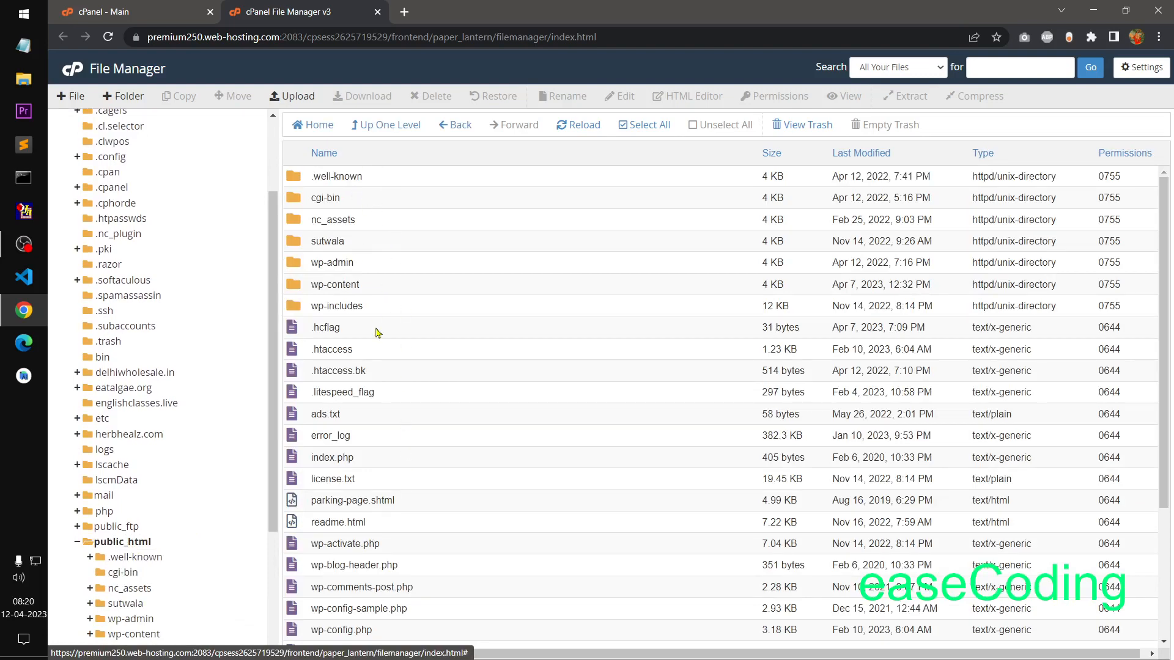
{"action": "scroll", "coordinate": [469, 522], "scroll_direction": "down", "scroll_amount": 3}
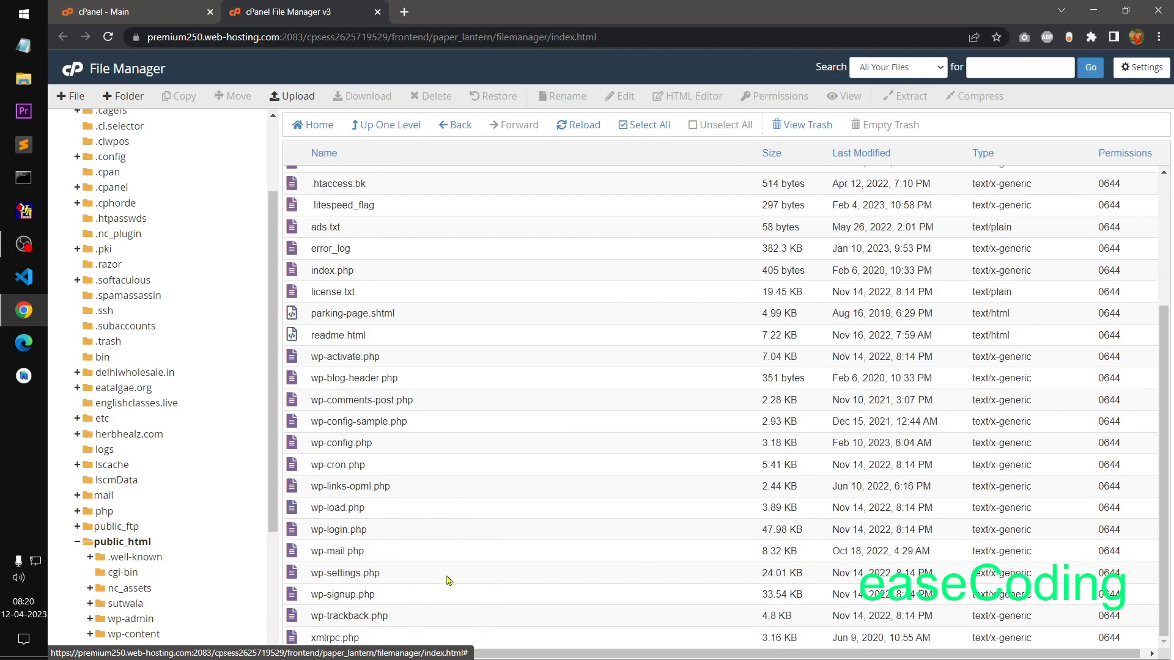
{"action": "left_click", "coordinate": [77, 542]}
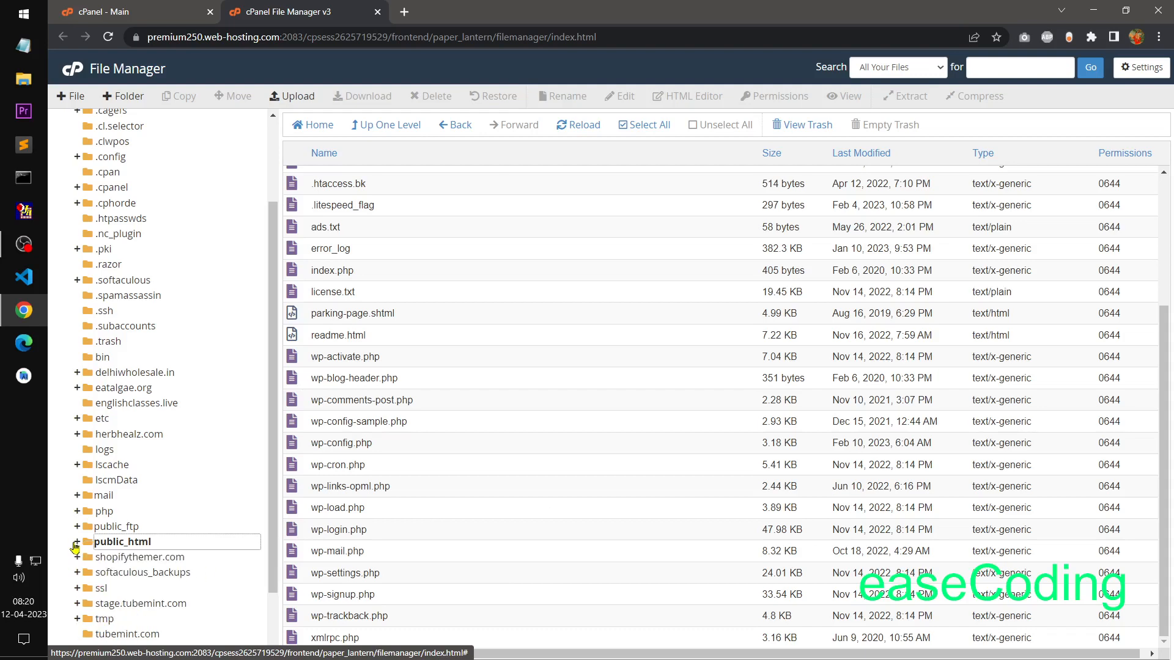
{"action": "scroll", "coordinate": [202, 519], "scroll_direction": "down", "scroll_amount": 1}
{"action": "scroll", "coordinate": [210, 515], "scroll_direction": "up", "scroll_amount": 3}
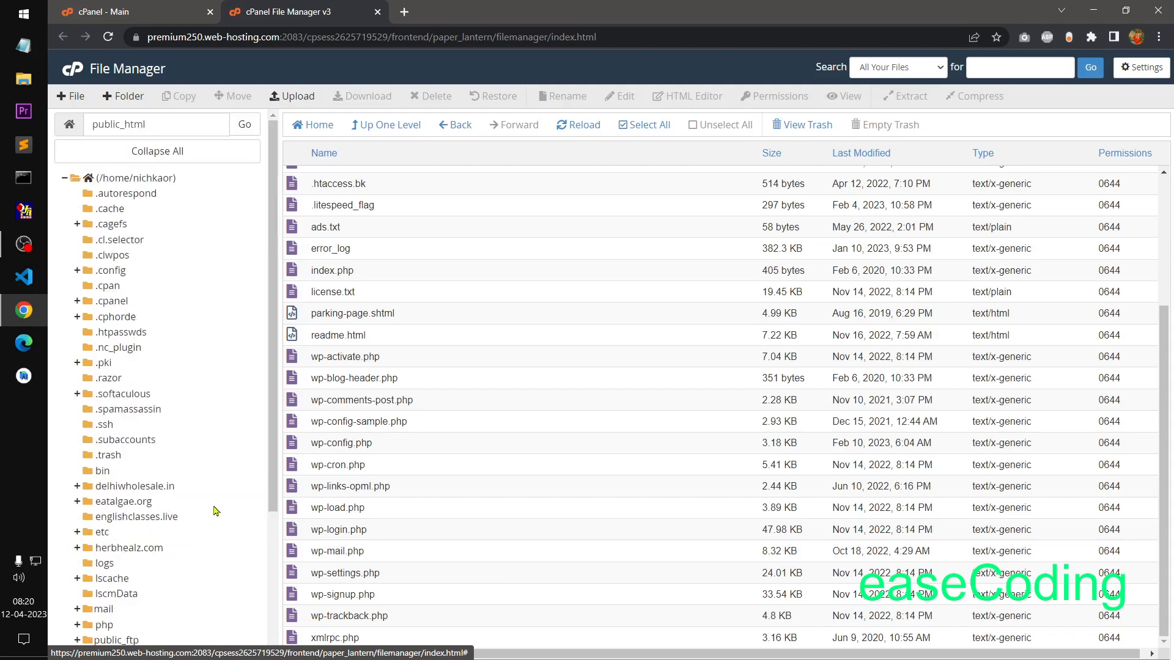
Step: Open the www folder from the home directory, then return to the cPanel Main tab
{"action": "left_click", "coordinate": [161, 179]}
{"action": "scroll", "coordinate": [536, 525], "scroll_direction": "down", "scroll_amount": 10}
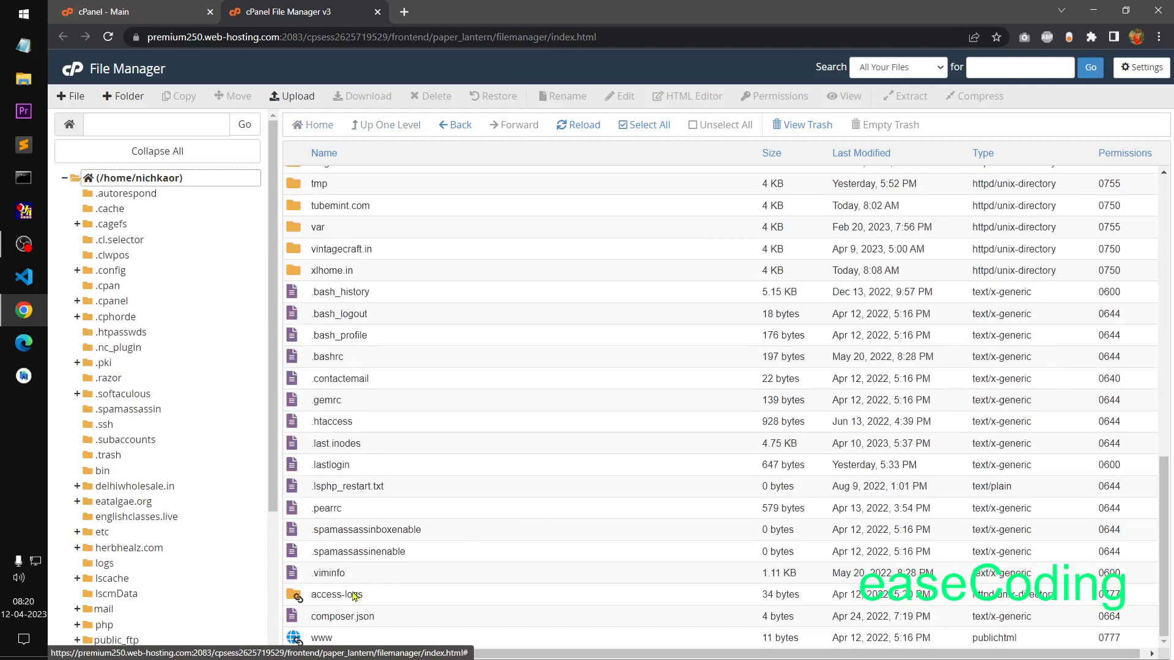
{"action": "double_click", "coordinate": [366, 640]}
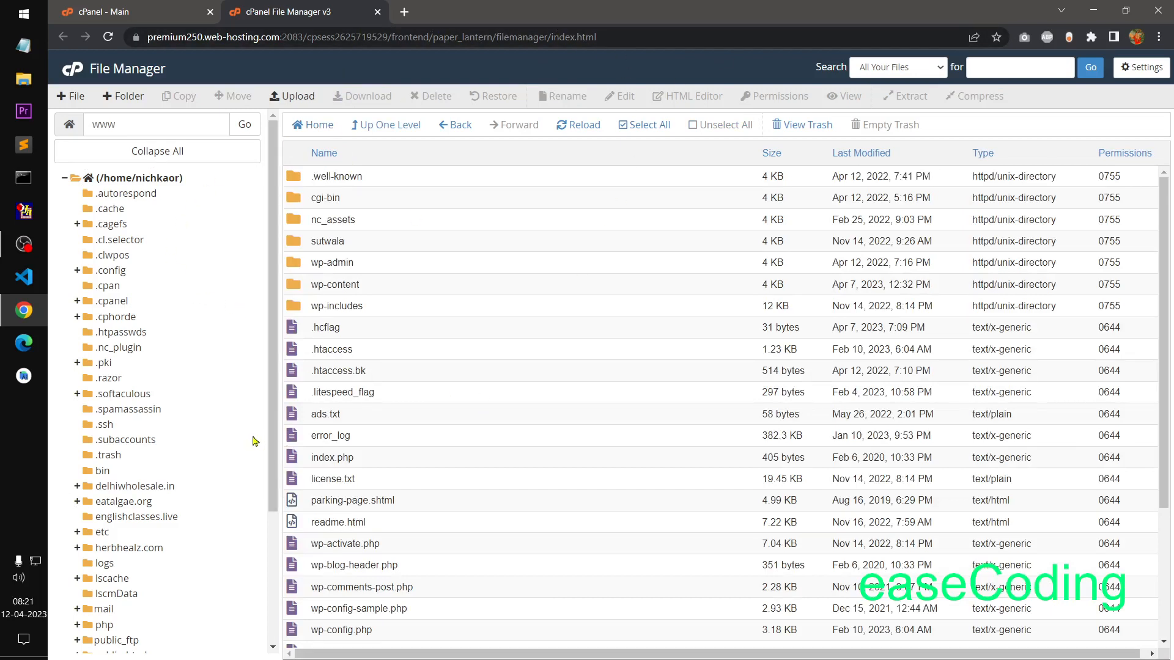
{"action": "left_click", "coordinate": [170, 6]}
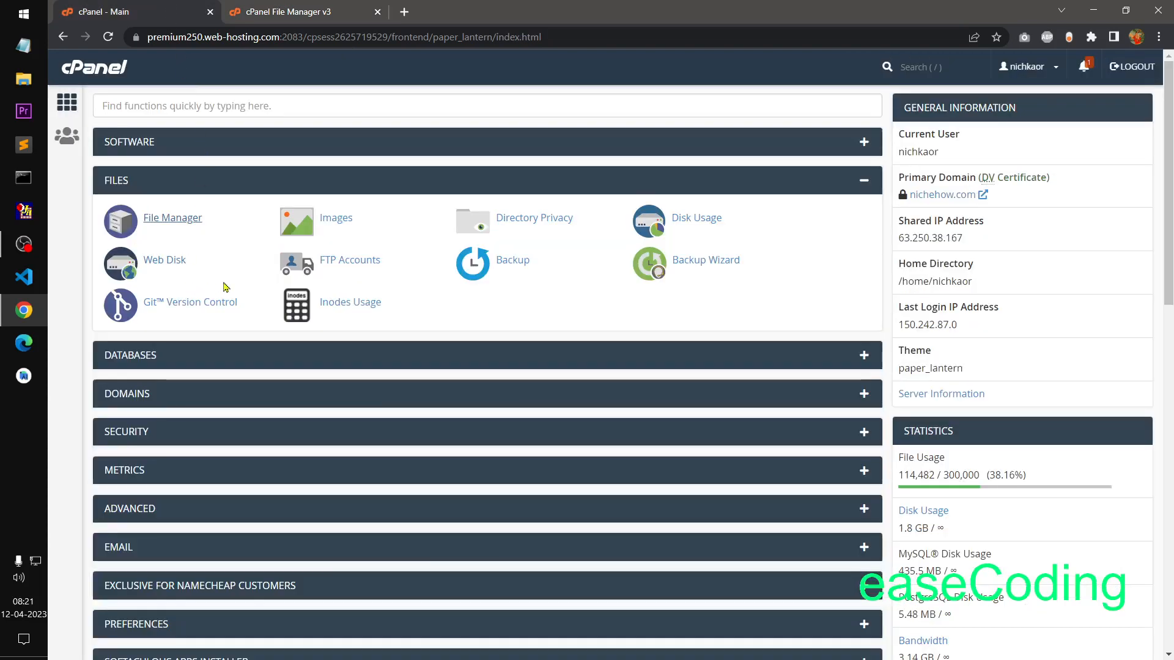
Step: Expand Domains, open Addon Domains in a new tab, then go back to the cPanel Main tab
{"action": "left_click", "coordinate": [864, 395]}
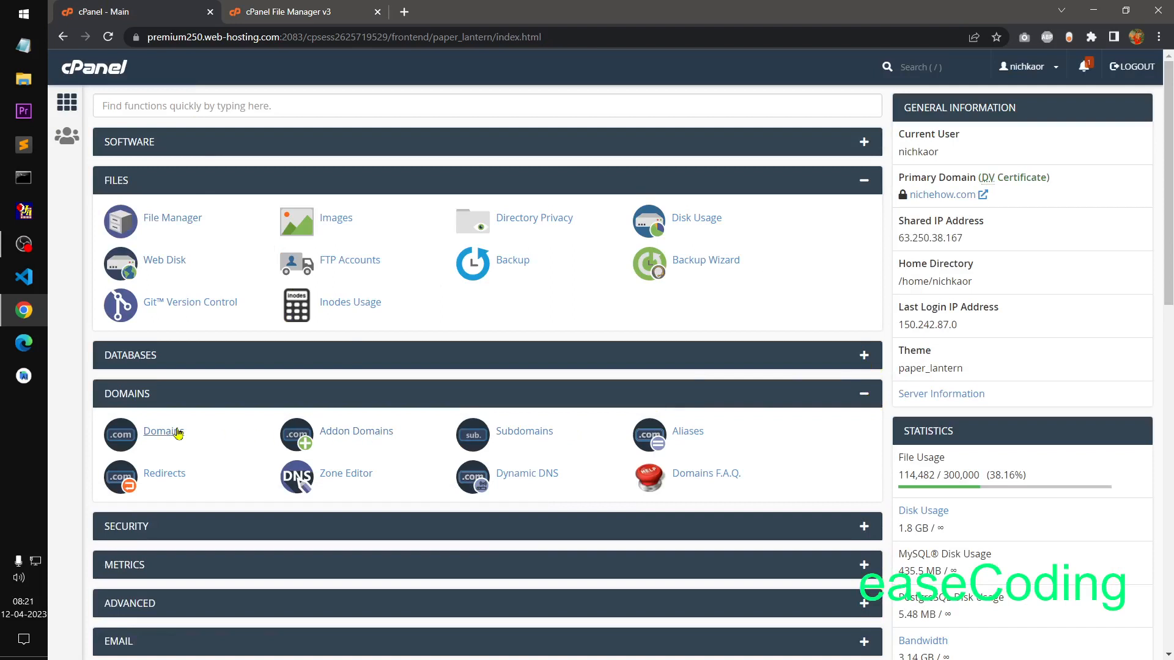
{"action": "right_click", "coordinate": [352, 434]}
{"action": "left_click", "coordinate": [379, 441]}
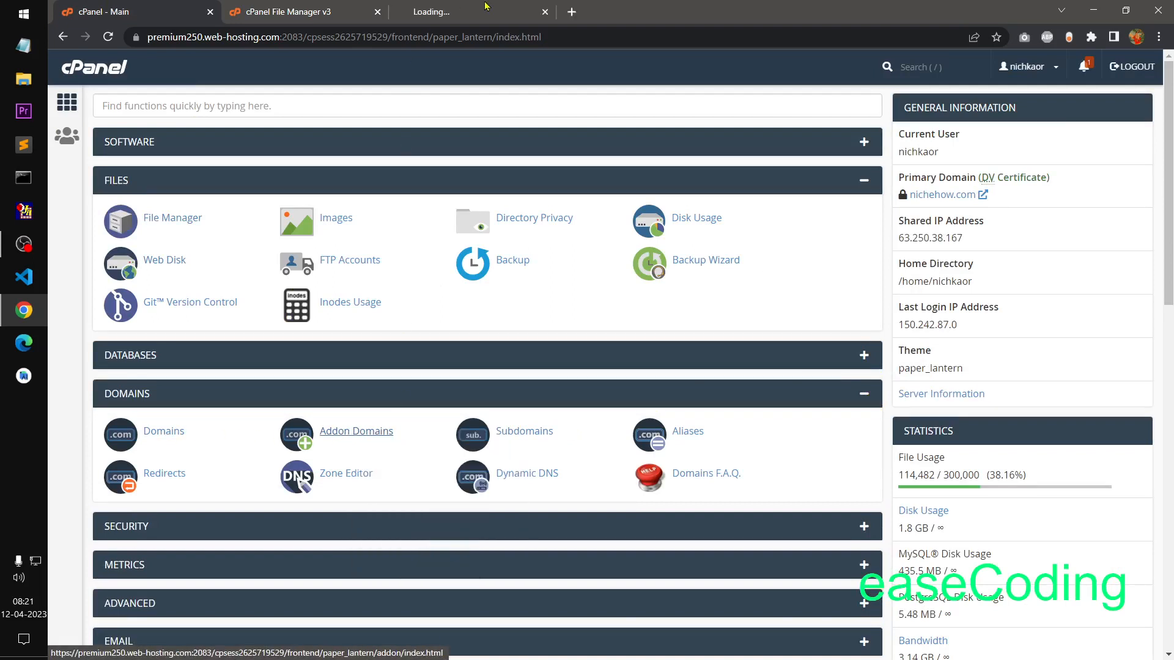
{"action": "left_click", "coordinate": [486, 9]}
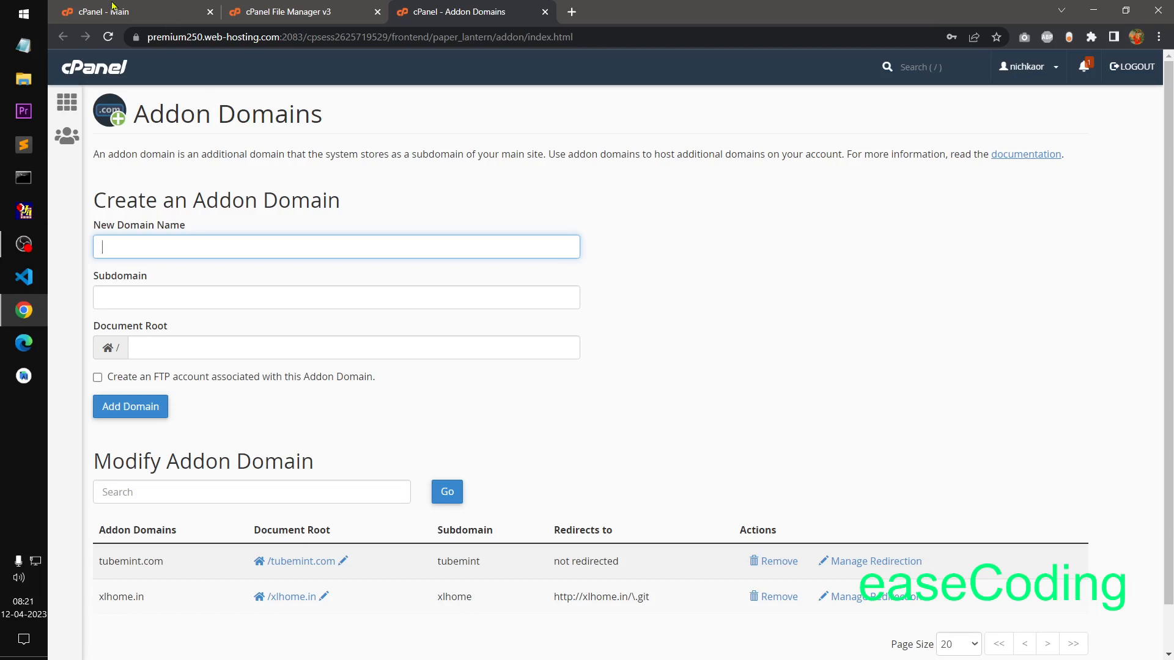
{"action": "left_click", "coordinate": [112, 7]}
{"action": "left_click_drag", "start_coordinate": [960, 324], "coordinate": [899, 329]}
{"action": "left_click", "coordinate": [943, 330]}
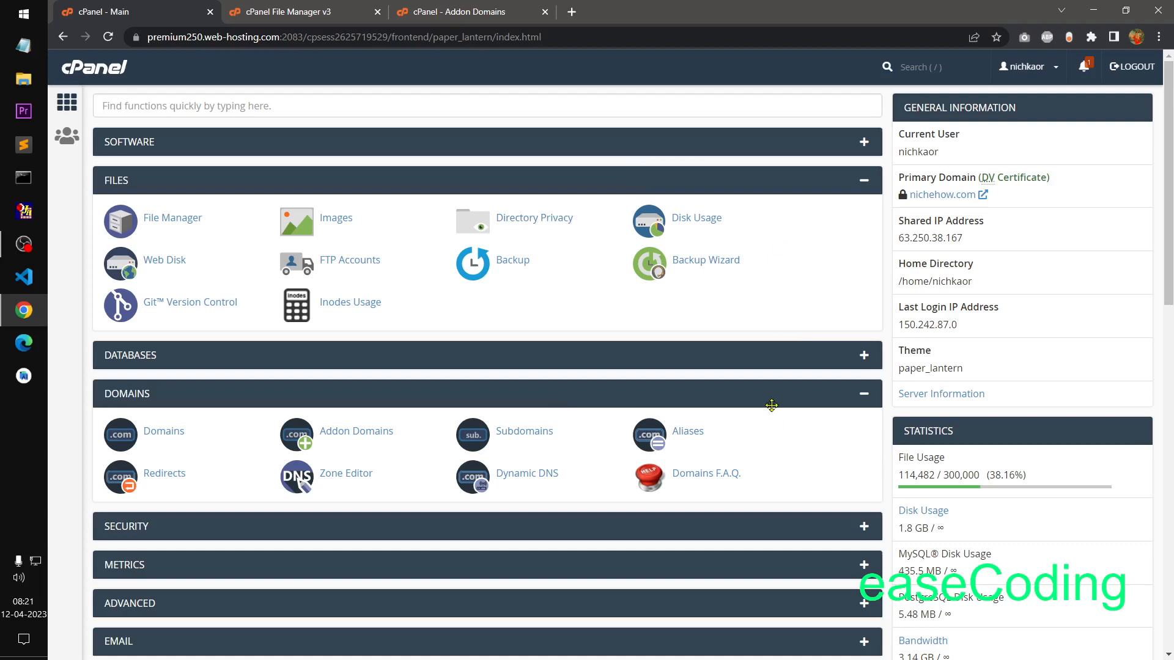
{"action": "left_click_drag", "start_coordinate": [898, 239], "coordinate": [1052, 245]}
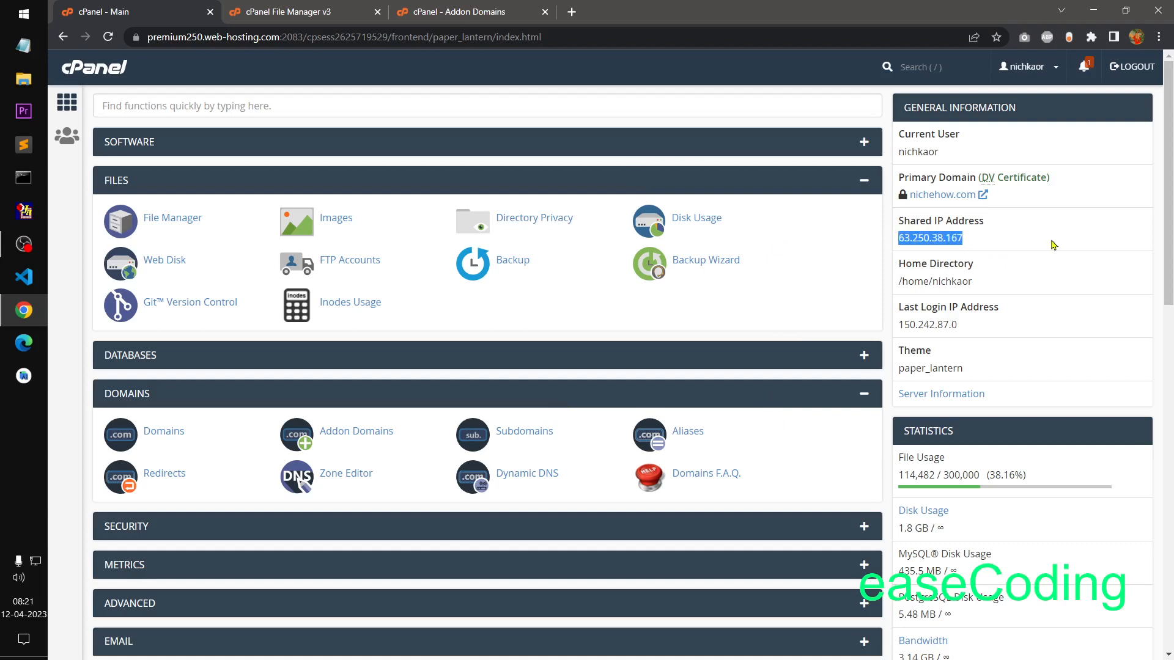
{"action": "left_click", "coordinate": [1053, 244]}
{"action": "left_click_drag", "start_coordinate": [899, 242], "coordinate": [978, 243]}
{"action": "left_click", "coordinate": [992, 245]}
{"action": "left_click", "coordinate": [463, 8]}
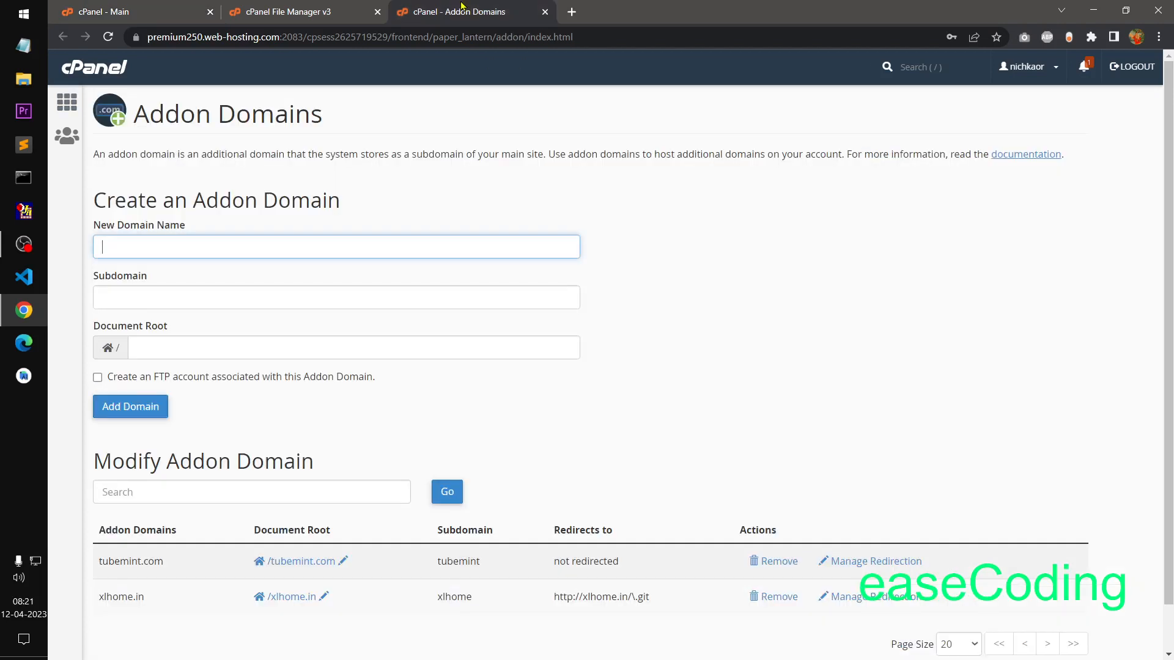
{"action": "left_click", "coordinate": [671, 240]}
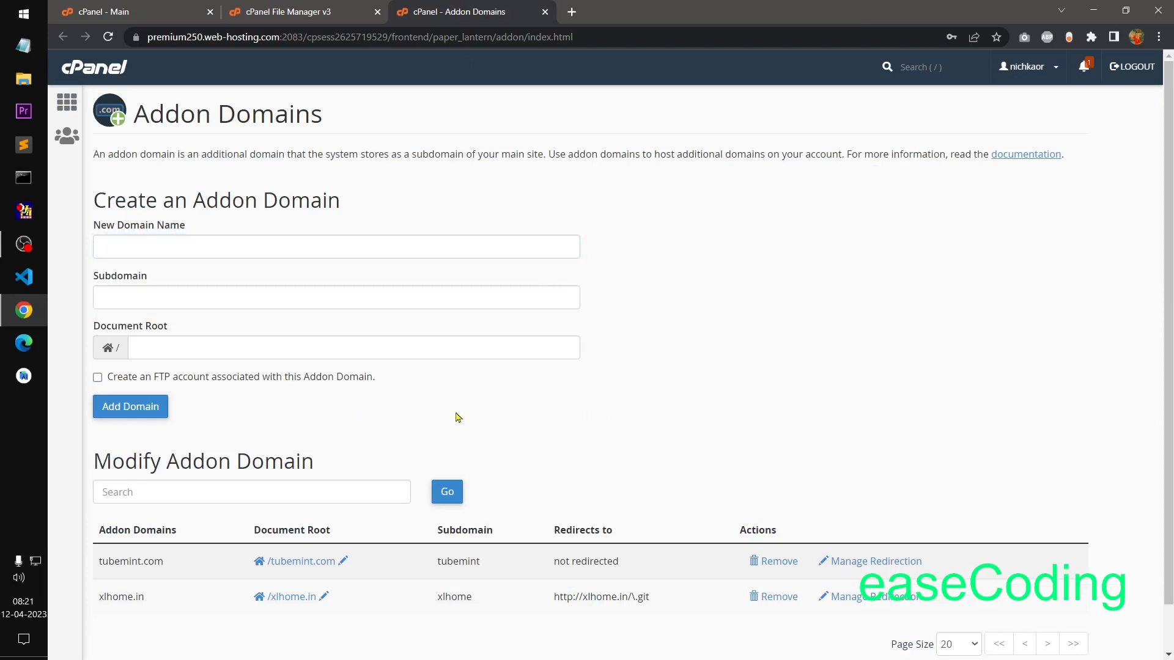
{"action": "left_click", "coordinate": [183, 6]}
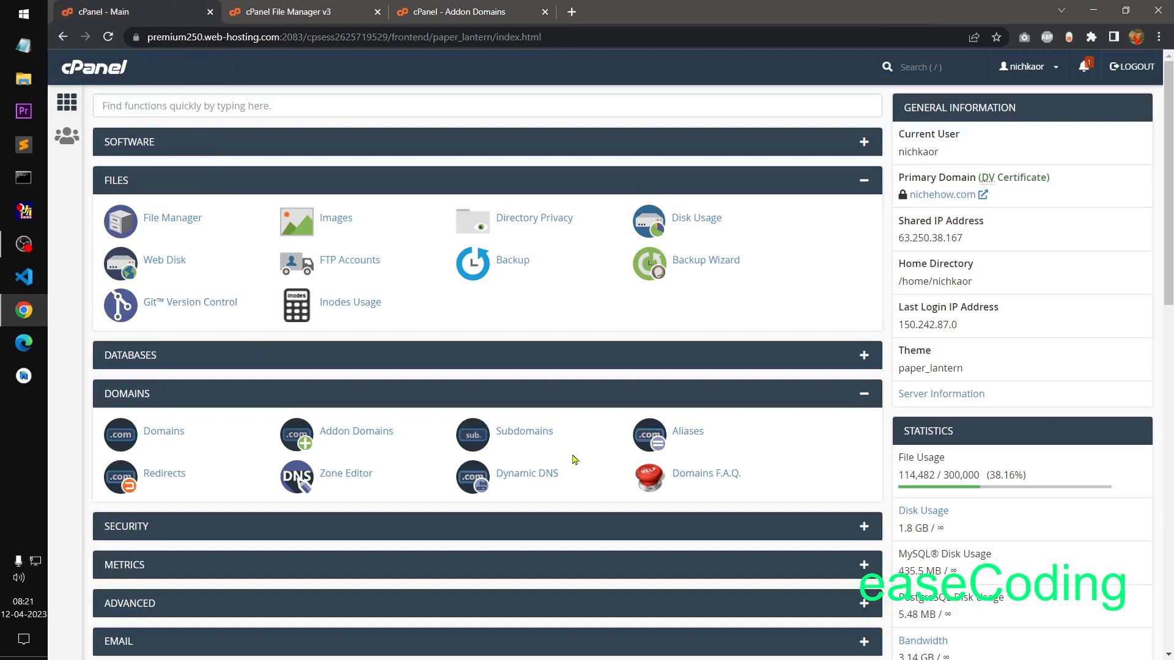
{"action": "double_click", "coordinate": [911, 240]}
{"action": "left_click", "coordinate": [1052, 253]}
{"action": "left_click_drag", "start_coordinate": [899, 239], "coordinate": [968, 247]}
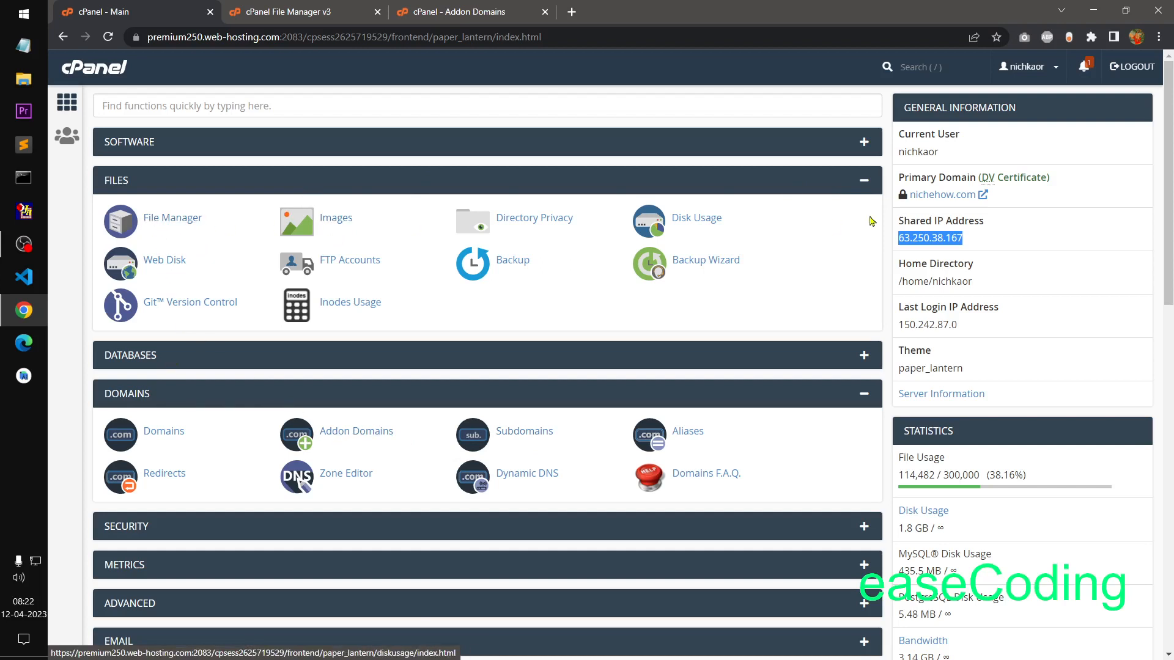
Step: Collapse Files and Domains, expand Email, and open Email Accounts in a new tab
{"action": "left_click", "coordinate": [864, 183]}
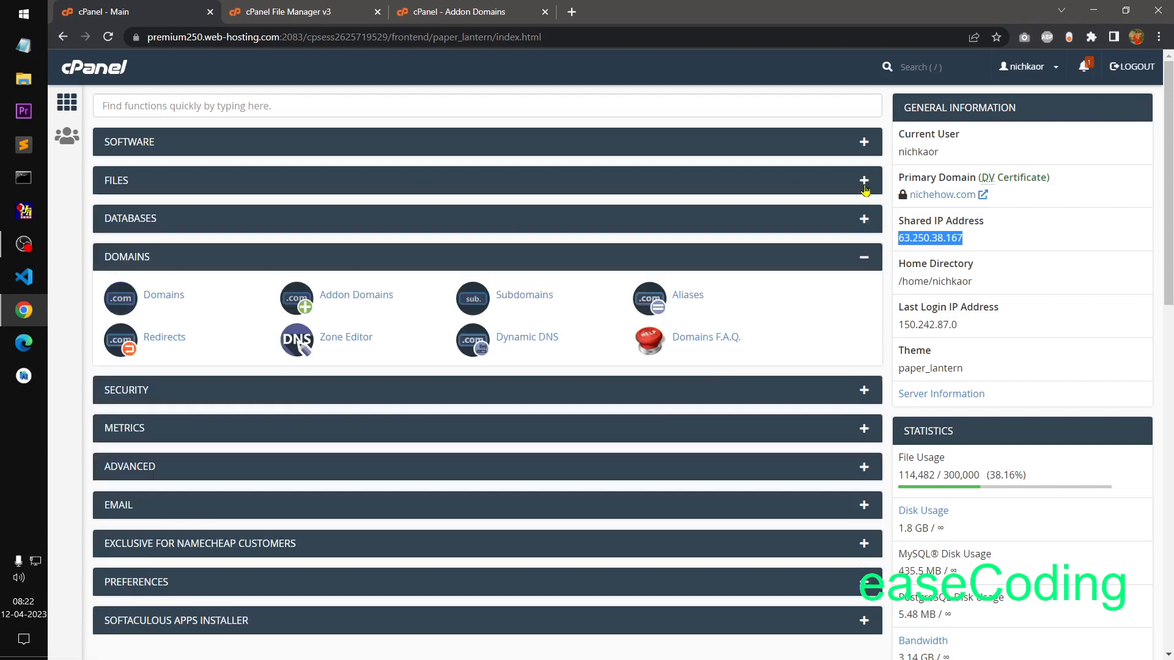
{"action": "left_click", "coordinate": [861, 266]}
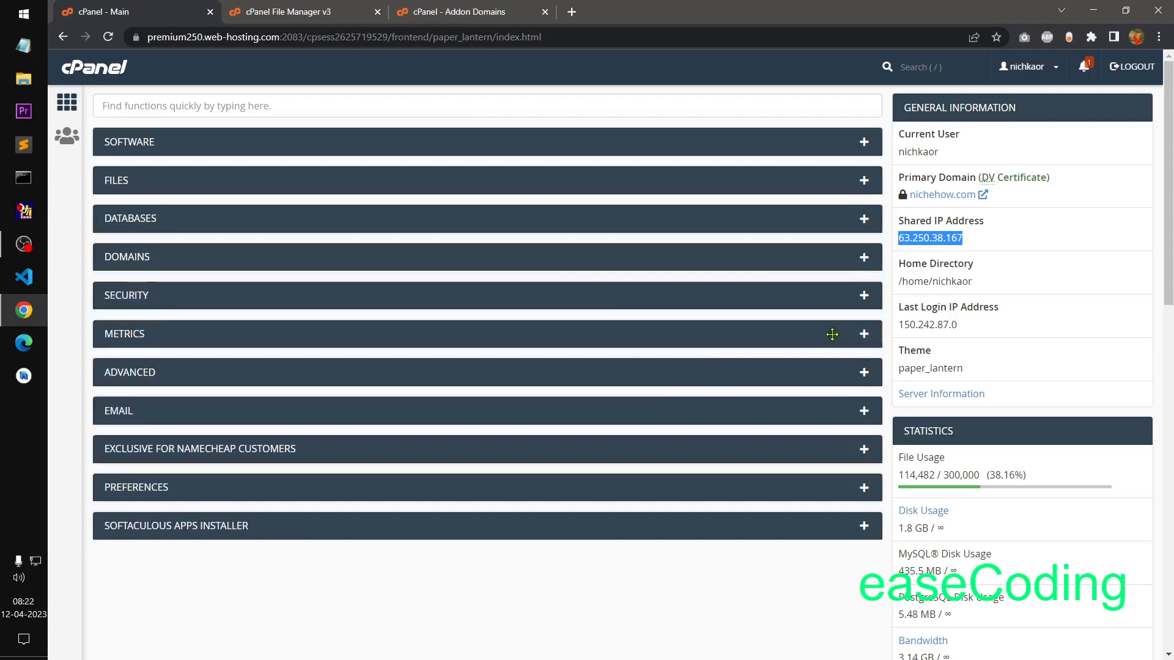
{"action": "left_click", "coordinate": [864, 411]}
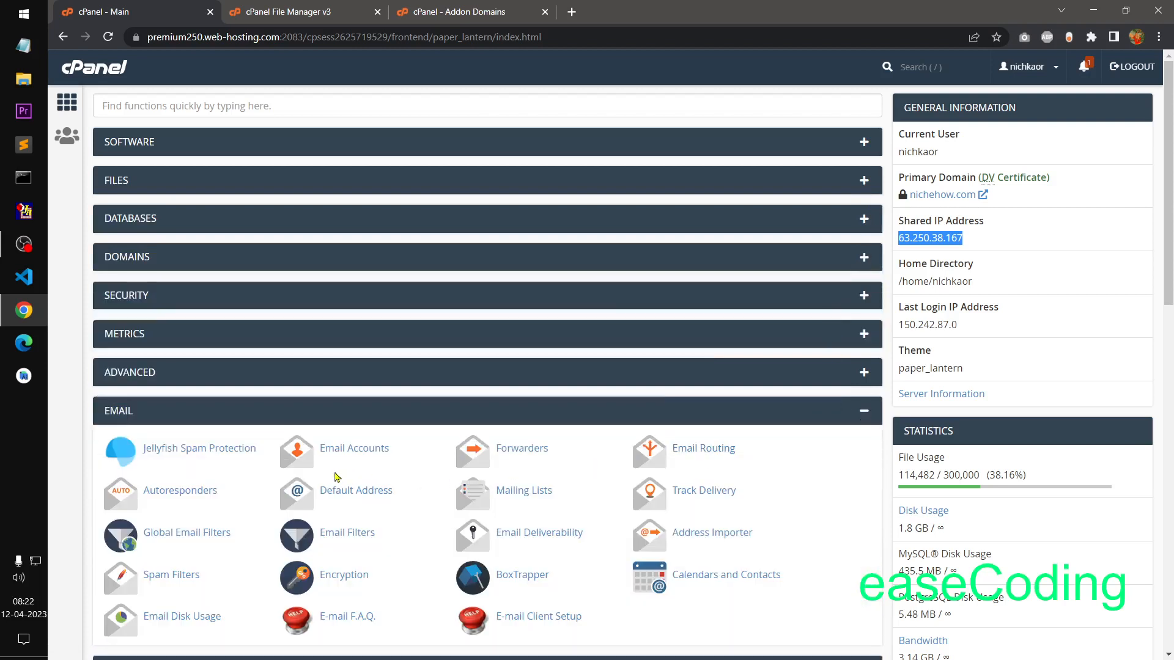
{"action": "right_click", "coordinate": [347, 452]}
{"action": "left_click", "coordinate": [398, 464]}
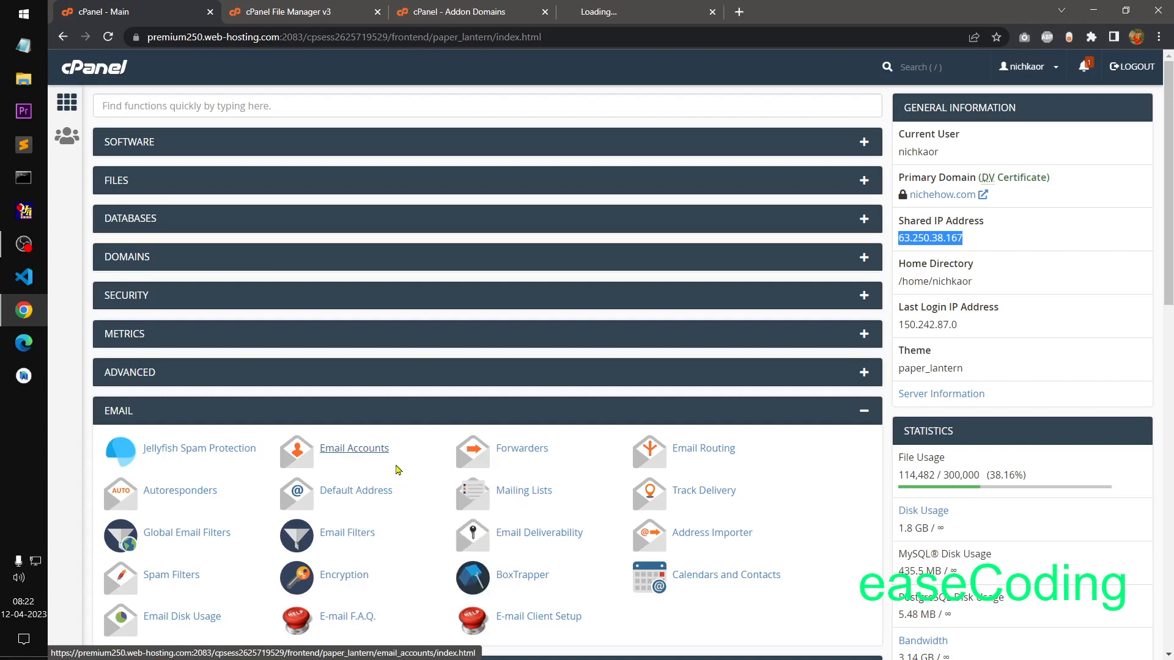
{"action": "left_click", "coordinate": [636, 13]}
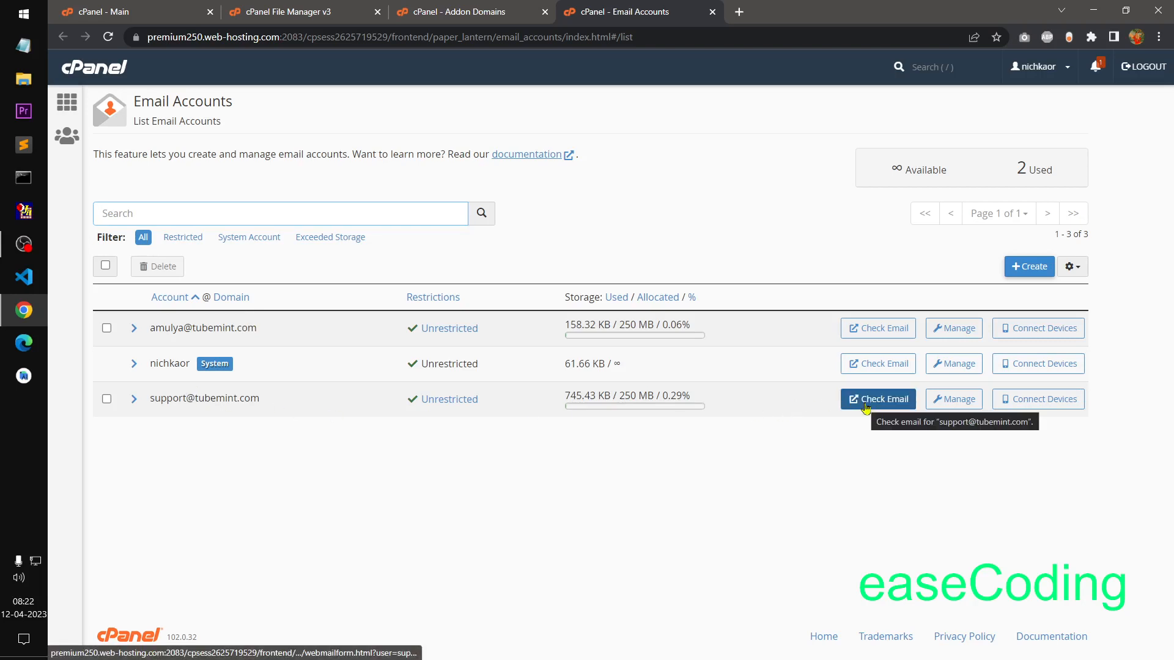
Step: Close the Email Accounts tab and check the xlhome.in entry on the Addon Domains page
{"action": "left_click", "coordinate": [713, 12]}
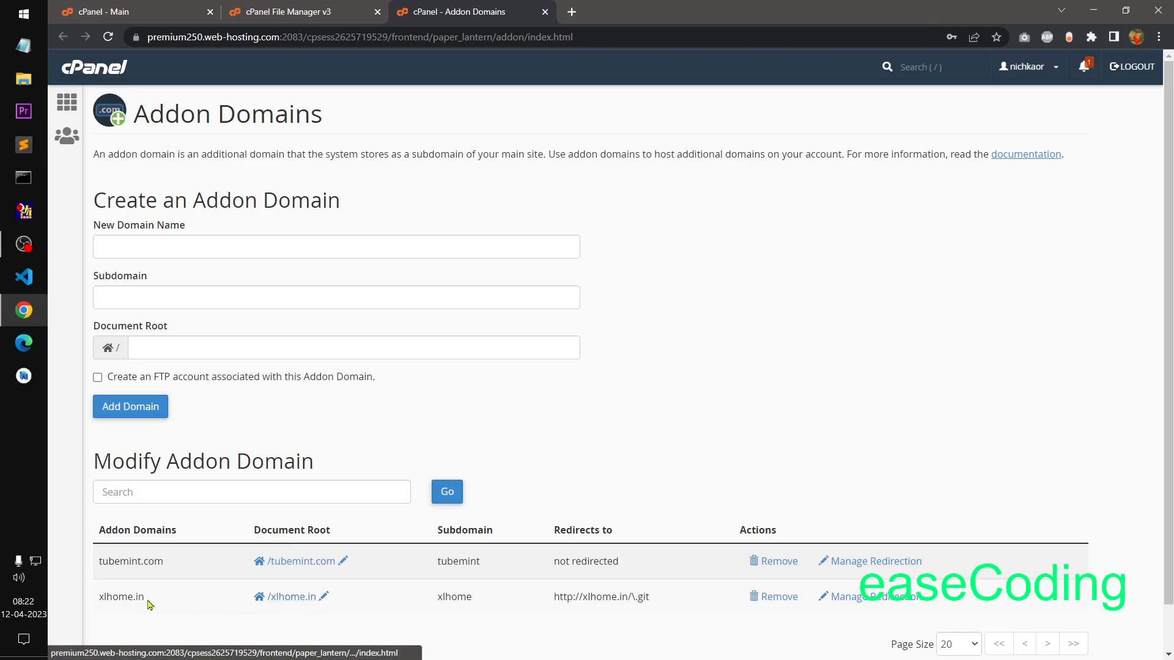
{"action": "left_click_drag", "start_coordinate": [173, 604], "coordinate": [99, 593]}
{"action": "left_click", "coordinate": [586, 413]}
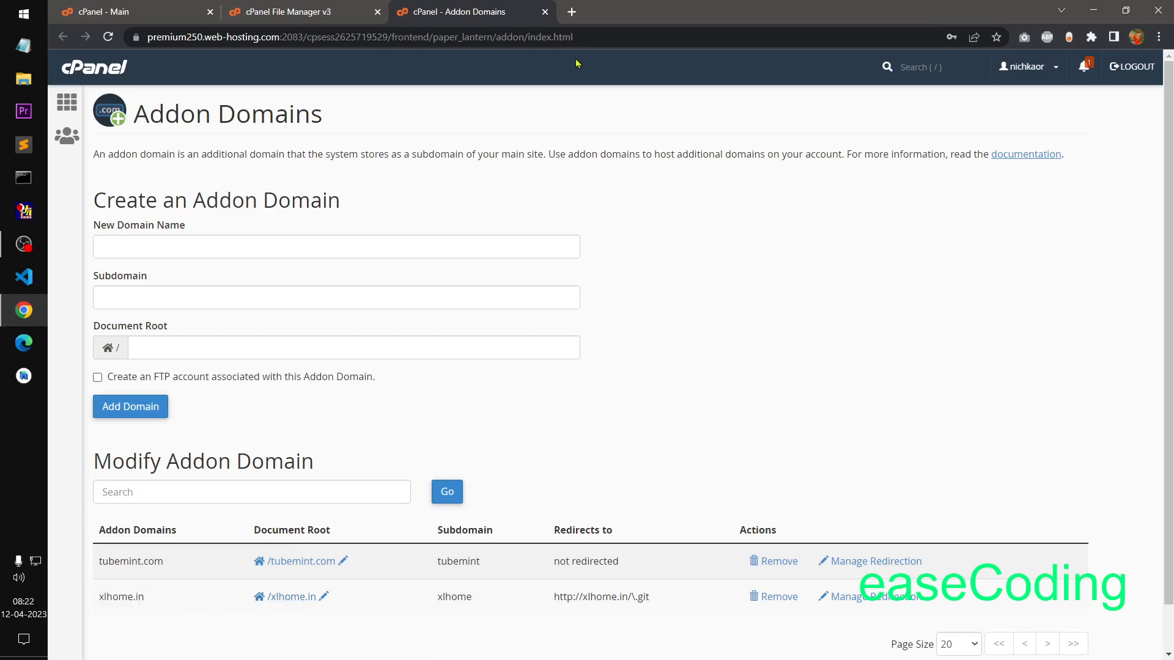
Step: Close the Addon Domains tab and return to the File Manager folder path
{"action": "left_click", "coordinate": [545, 11]}
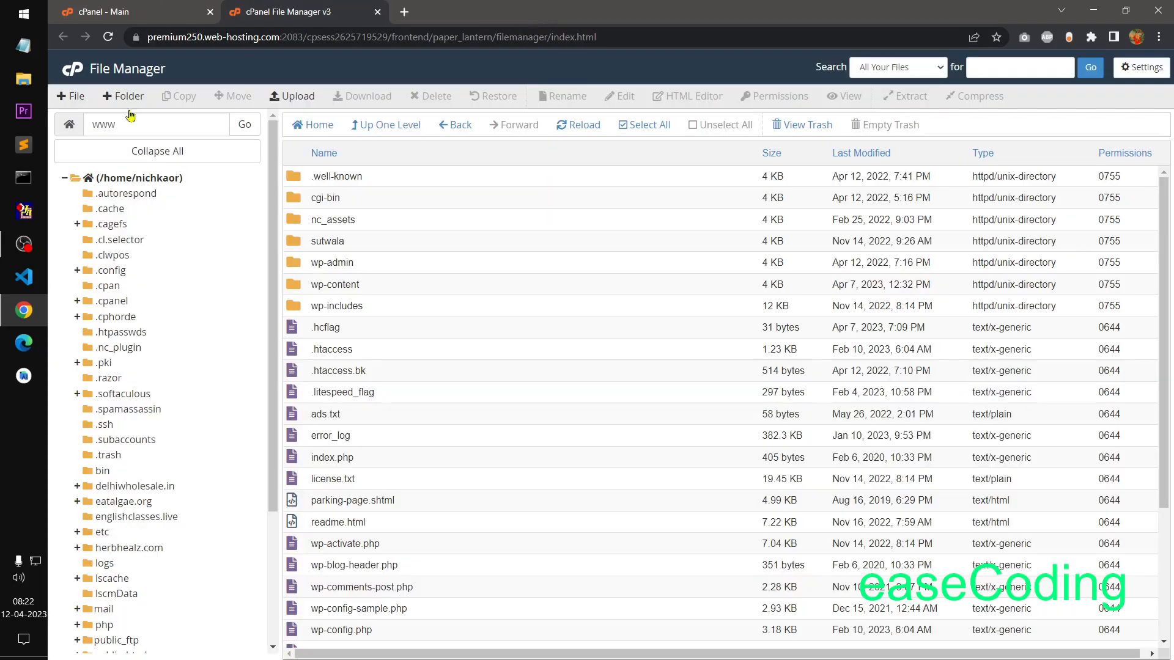
{"action": "scroll", "coordinate": [208, 468], "scroll_direction": "down", "scroll_amount": 3}
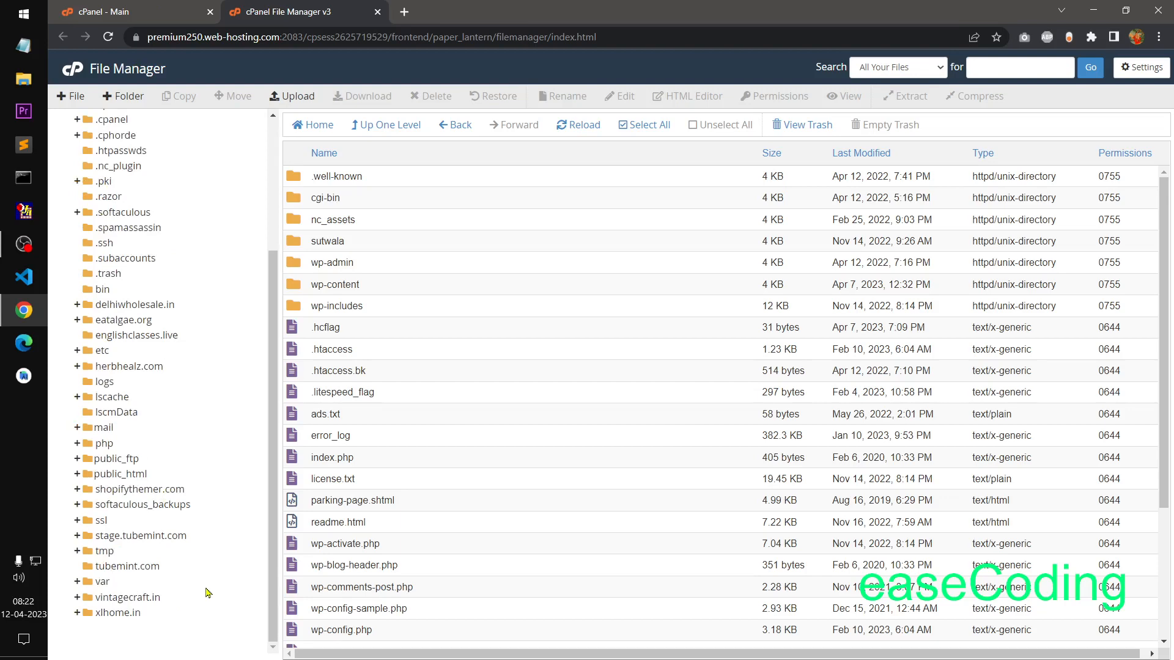
{"action": "scroll", "coordinate": [226, 580], "scroll_direction": "up", "scroll_amount": 3}
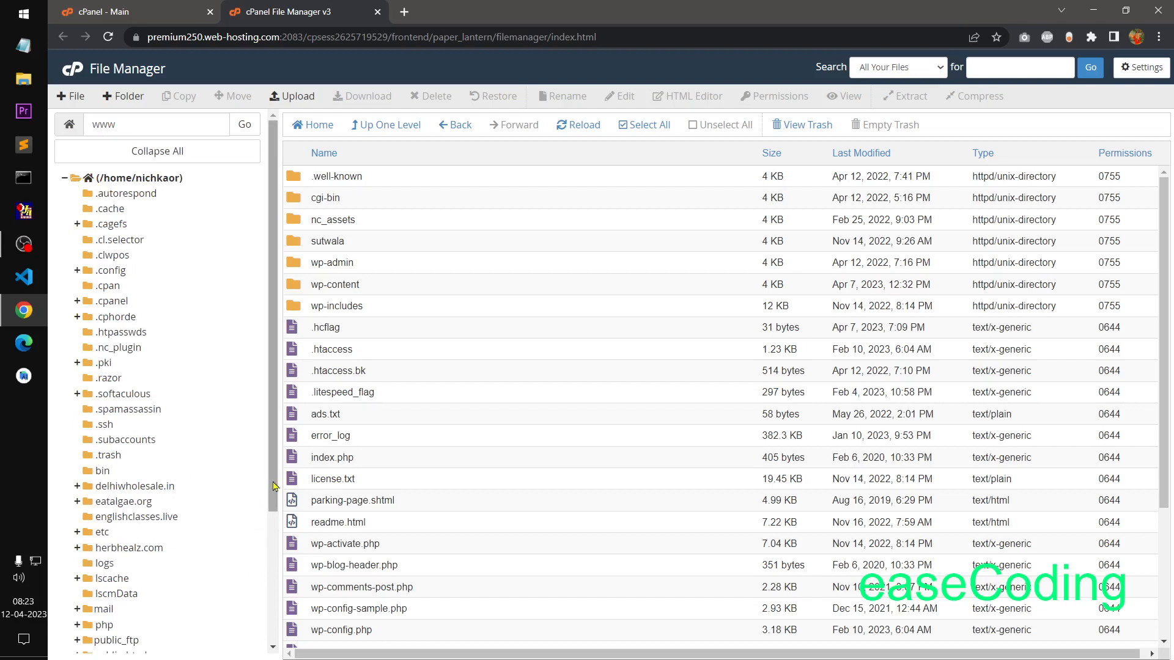
{"action": "left_click_drag", "start_coordinate": [273, 483], "coordinate": [279, 435]}
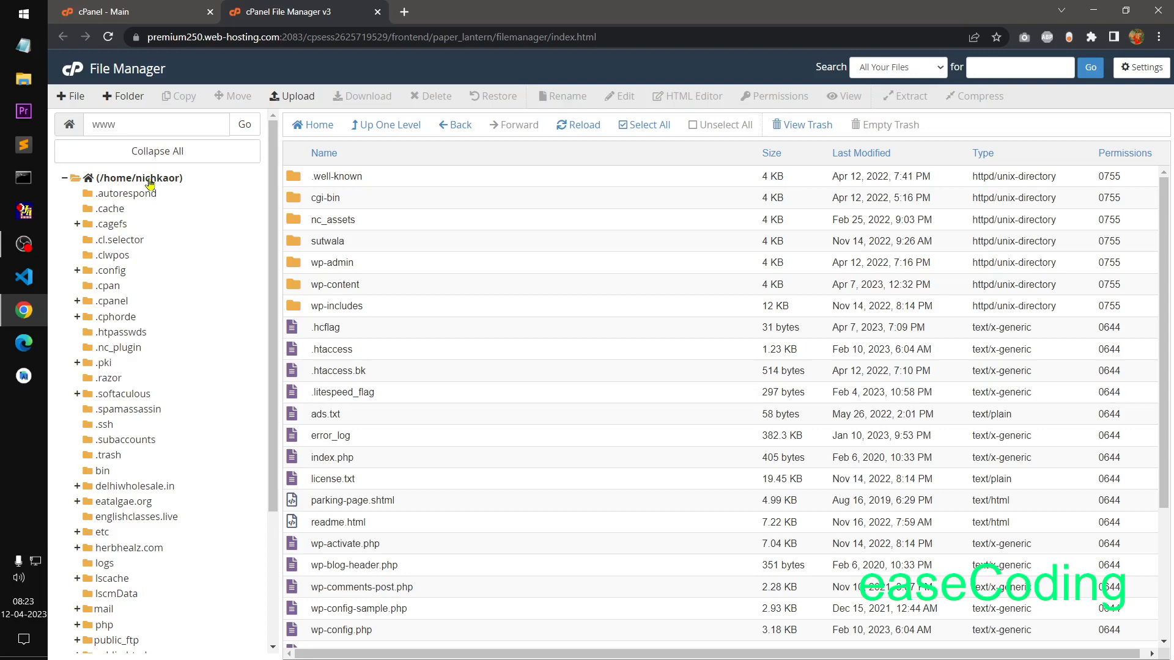
{"action": "left_click", "coordinate": [126, 125]}
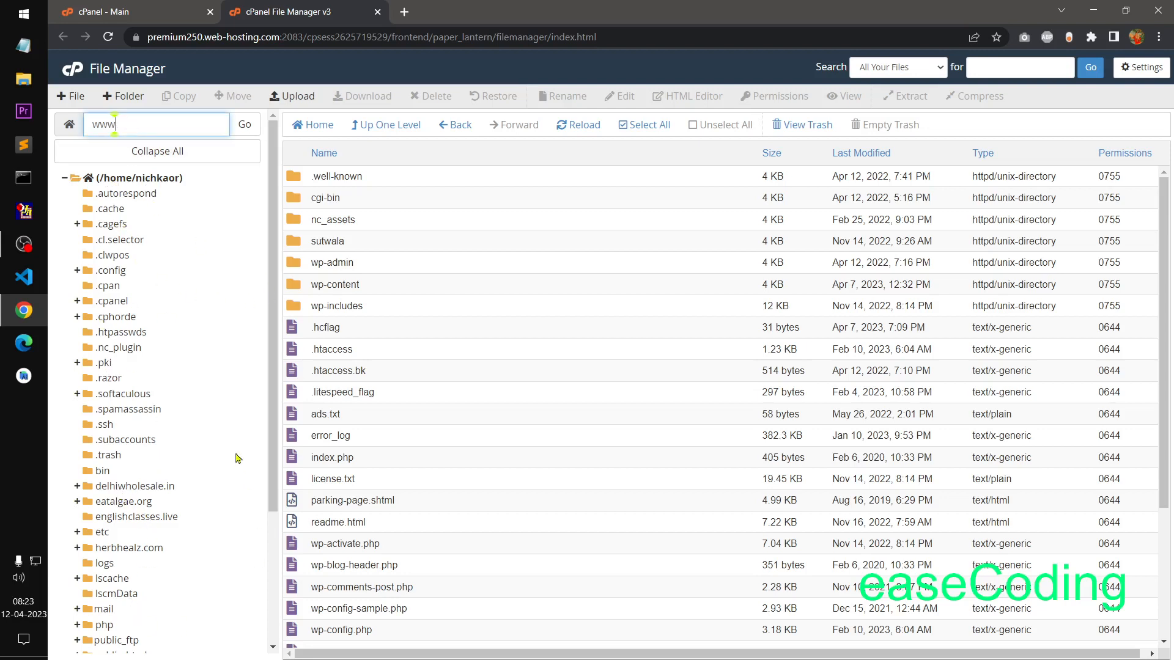
{"action": "scroll", "coordinate": [238, 458], "scroll_direction": "down", "scroll_amount": 3}
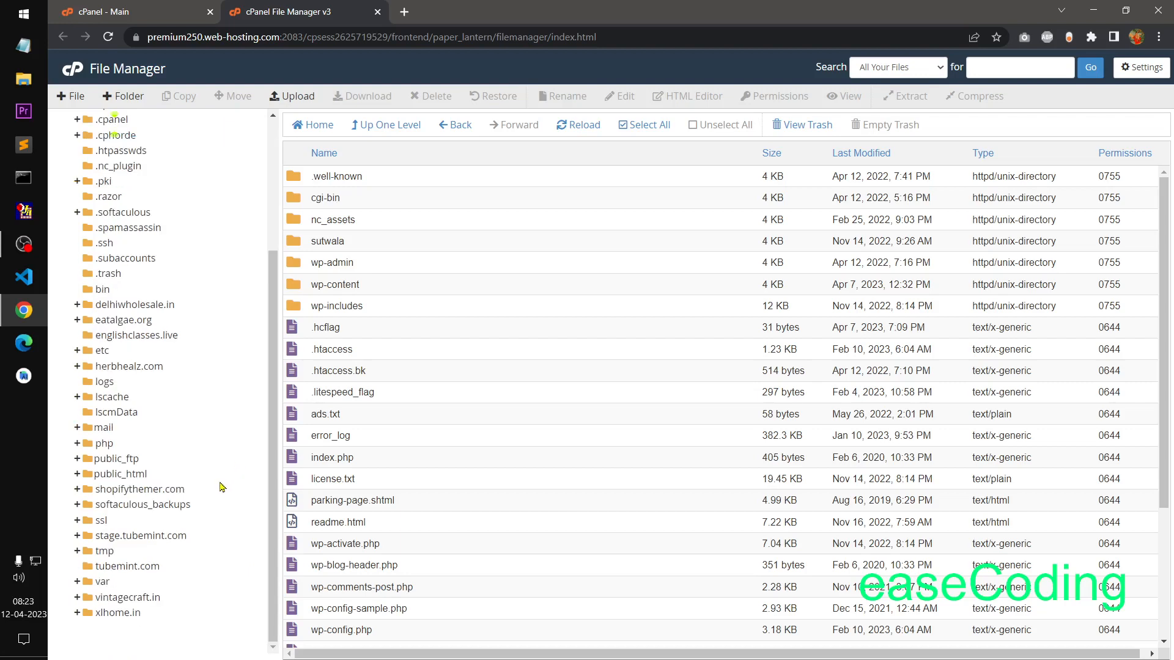
Step: Open the xlhome.in folder and then the public_html folder in File Manager
{"action": "left_click", "coordinate": [108, 612]}
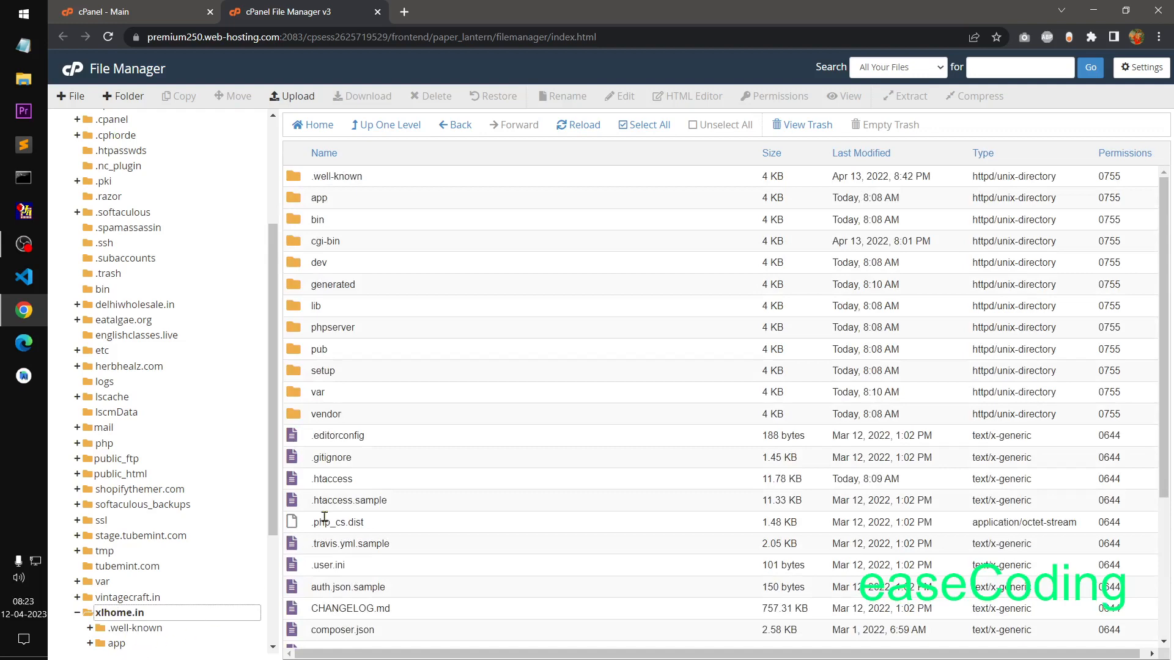
{"action": "scroll", "coordinate": [465, 384], "scroll_direction": "down", "scroll_amount": 3}
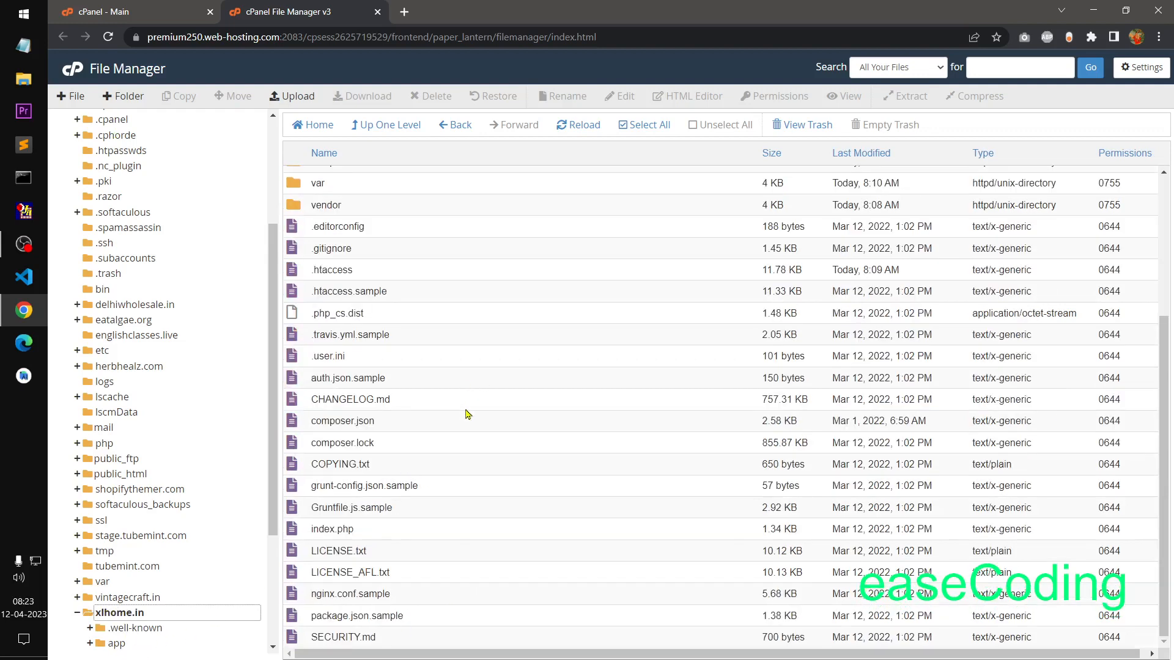
{"action": "scroll", "coordinate": [467, 415], "scroll_direction": "up", "scroll_amount": 3}
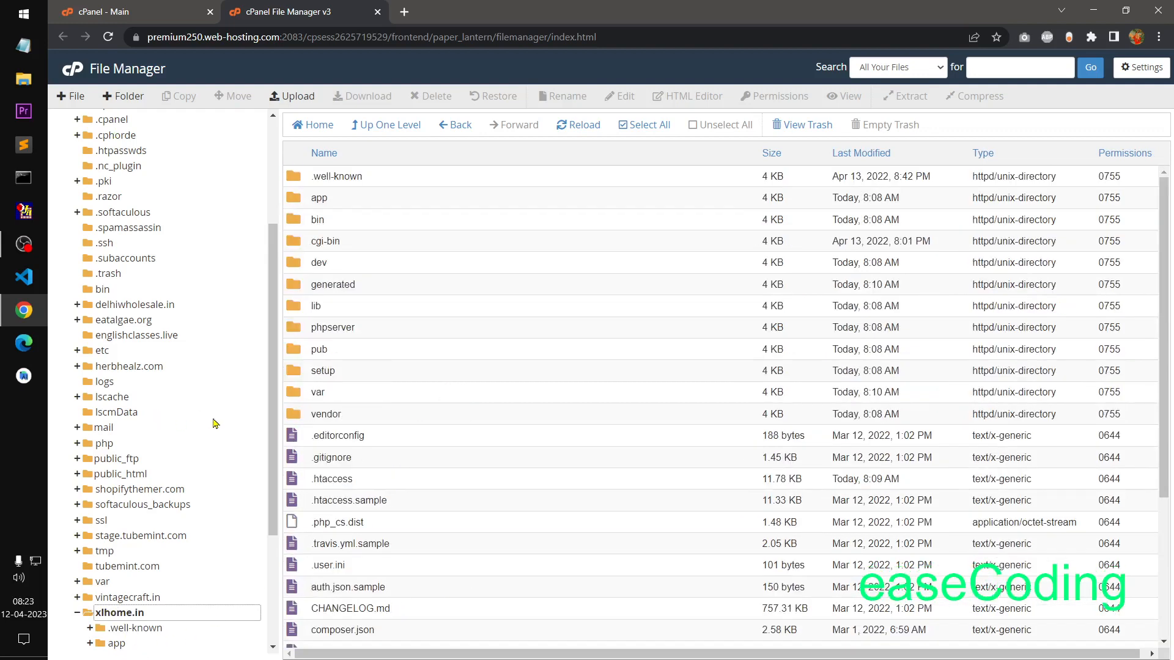
{"action": "scroll", "coordinate": [238, 423], "scroll_direction": "up", "scroll_amount": 5}
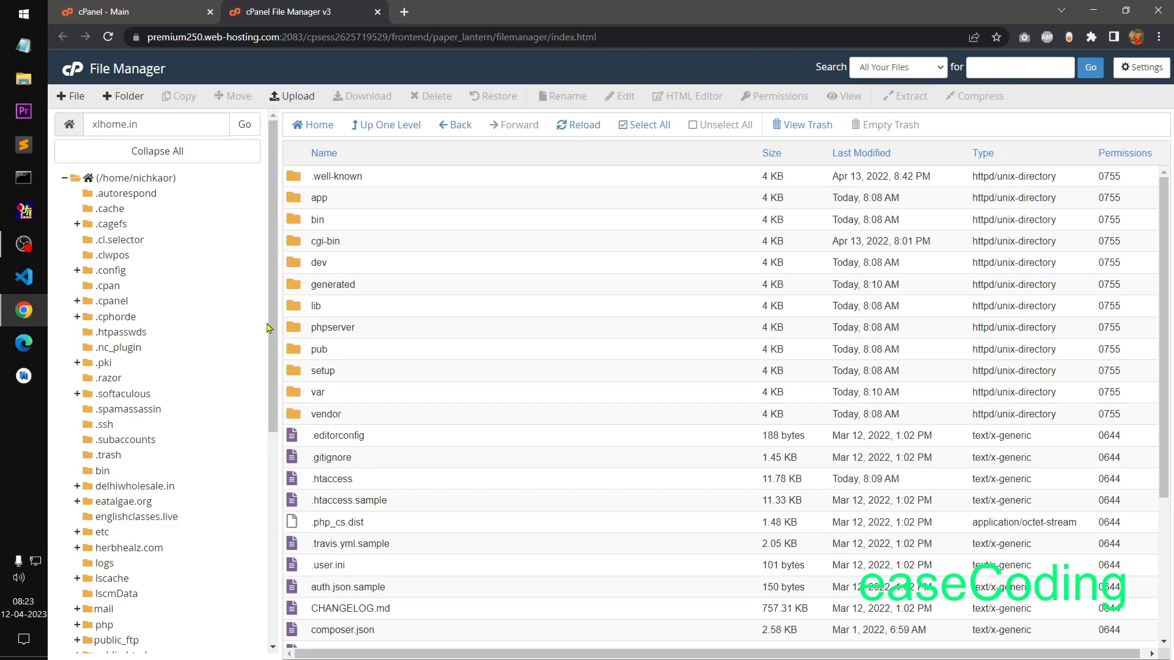
{"action": "left_click_drag", "start_coordinate": [277, 355], "coordinate": [279, 562]}
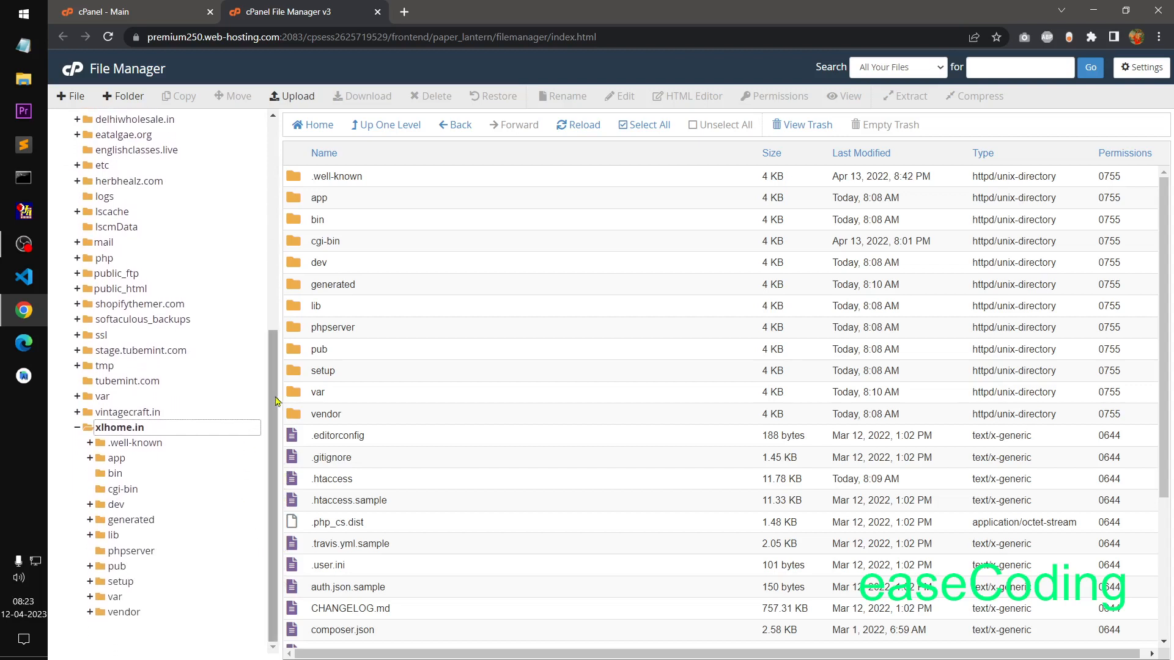
{"action": "left_click_drag", "start_coordinate": [273, 385], "coordinate": [281, 196]}
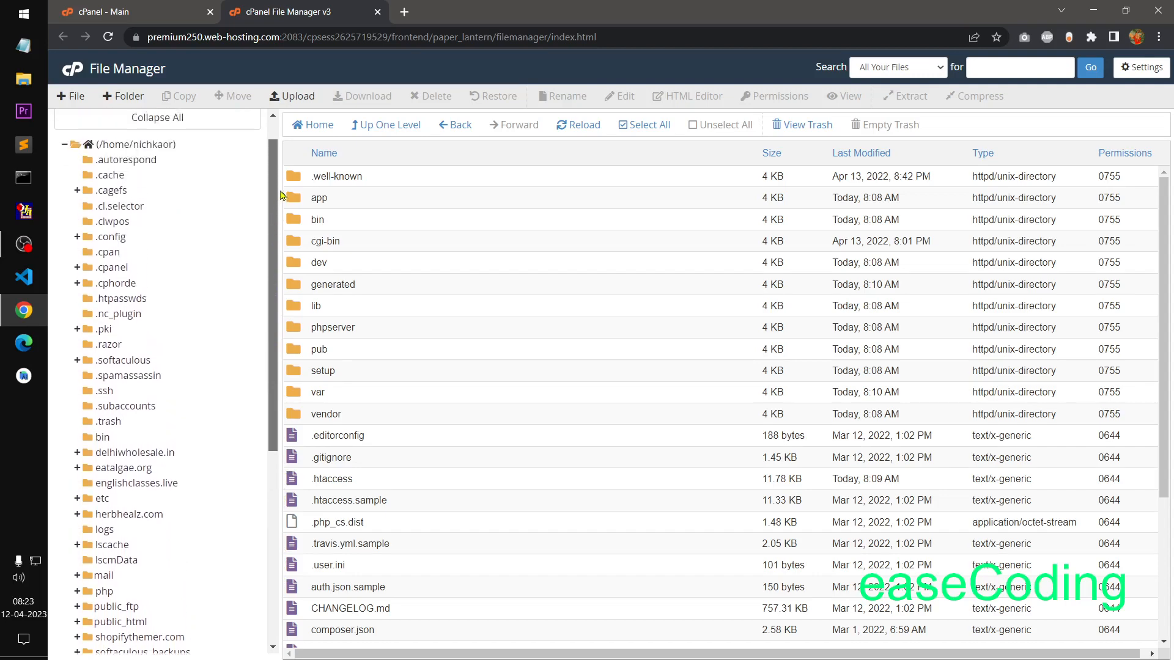
{"action": "left_click", "coordinate": [134, 622]}
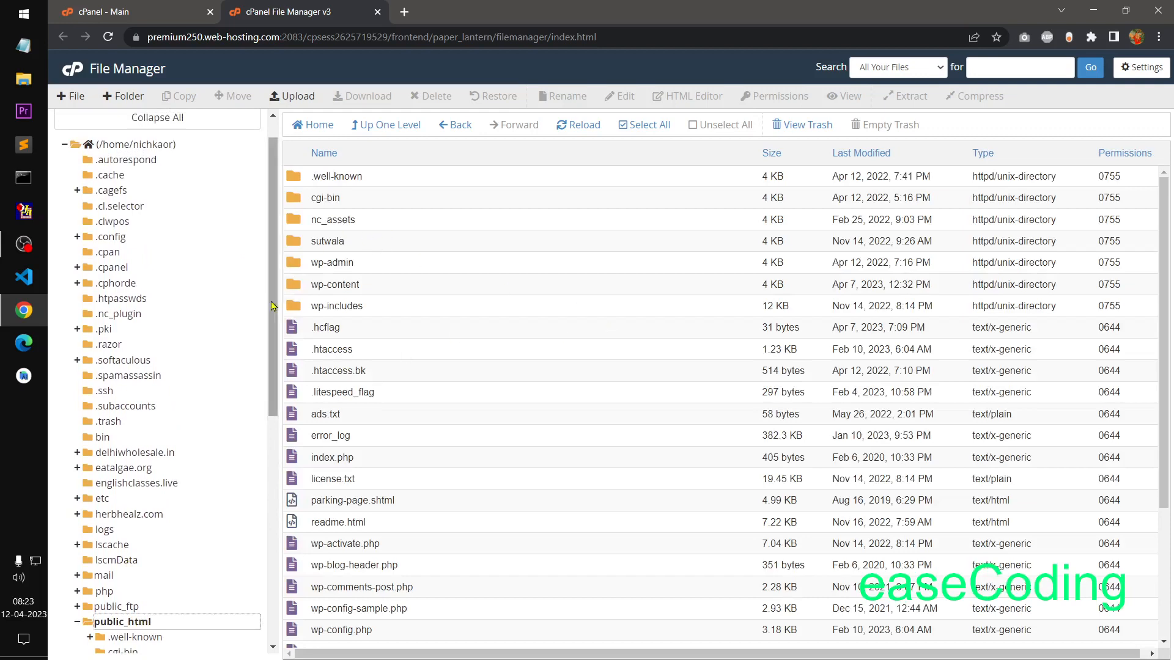
{"action": "left_click_drag", "start_coordinate": [273, 292], "coordinate": [188, 627]}
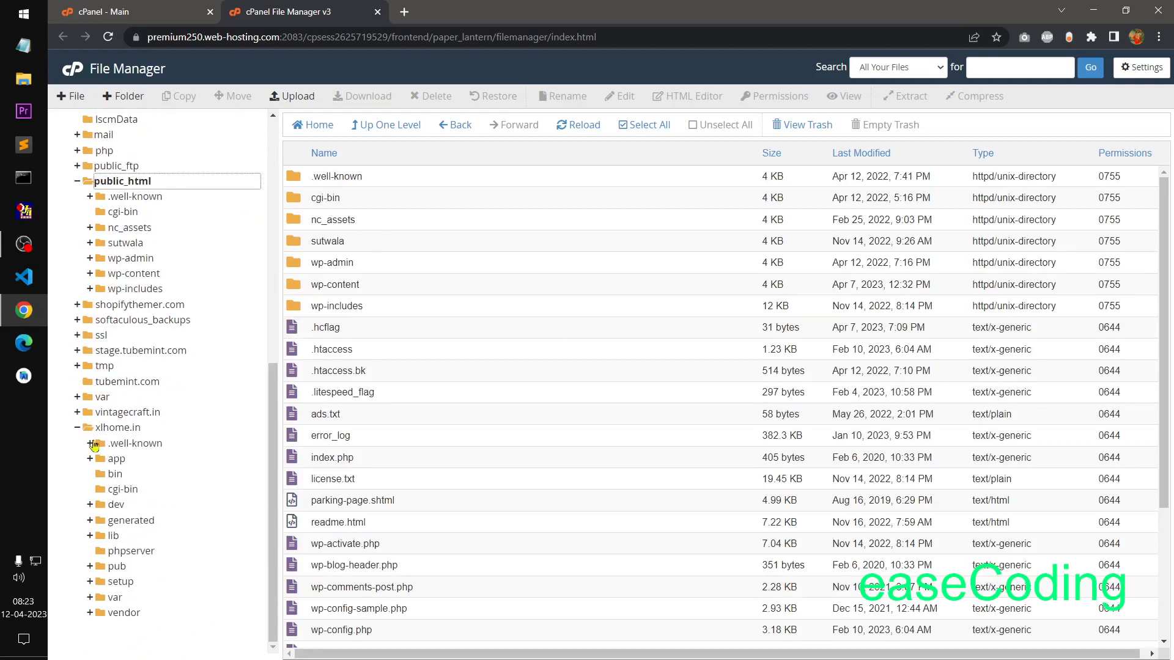
Step: Collapse xlhome.in, vintagecraft.in and public_html in the folder tree, scrolling back to the top
{"action": "left_click", "coordinate": [77, 414]}
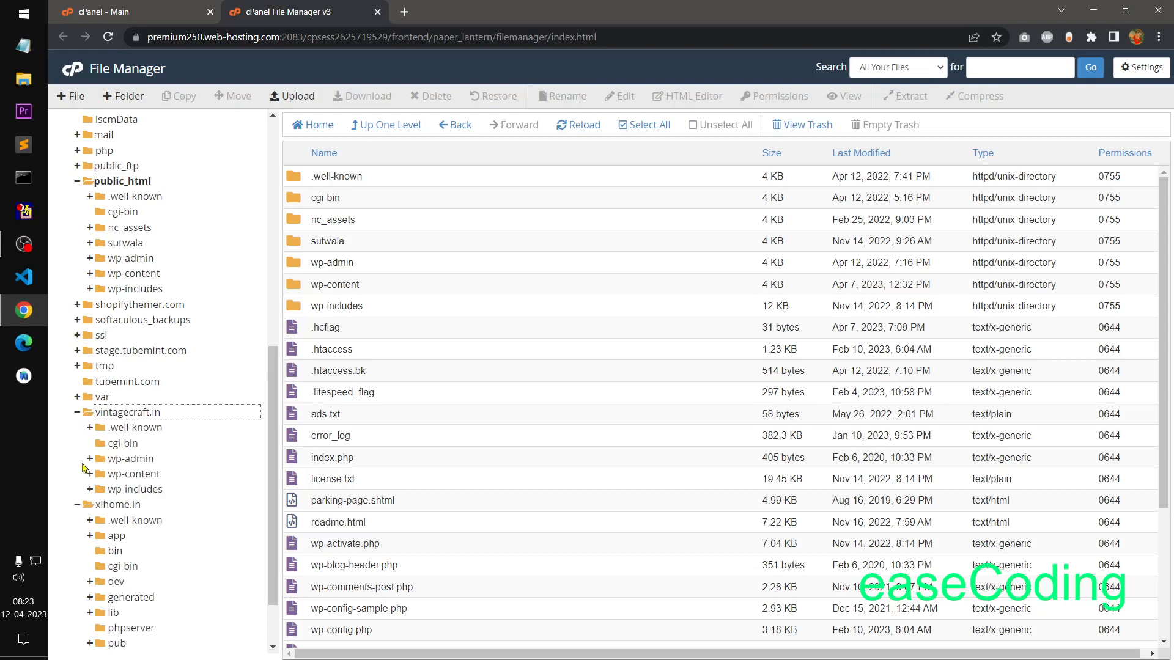
{"action": "left_click", "coordinate": [75, 505]}
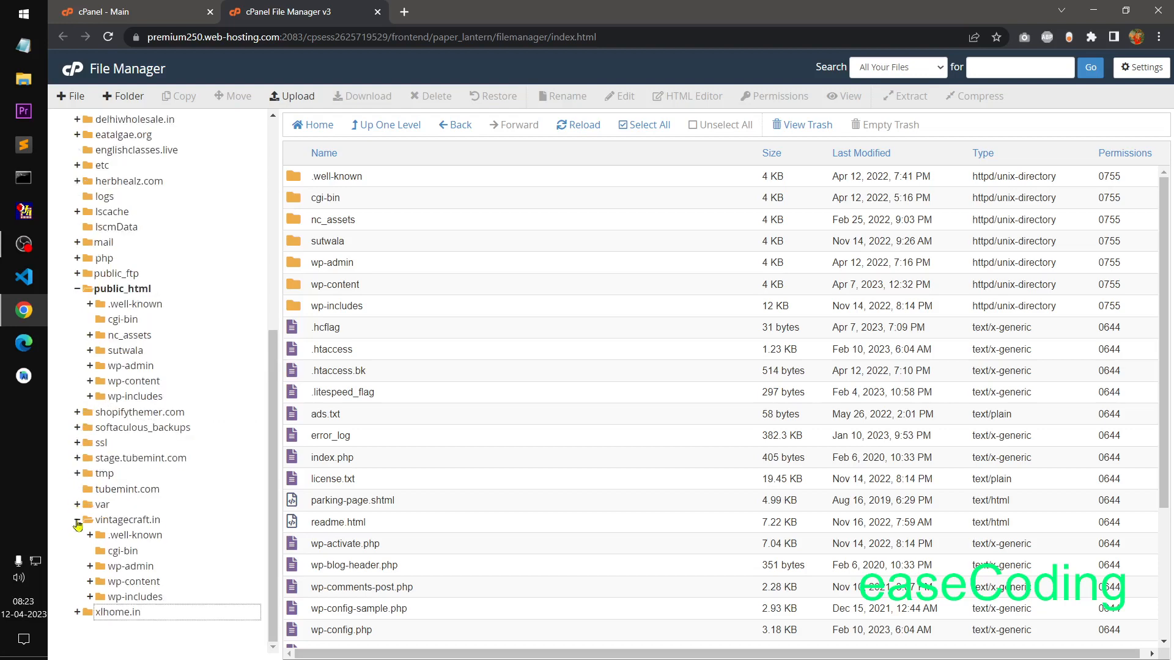
{"action": "left_click", "coordinate": [77, 520]}
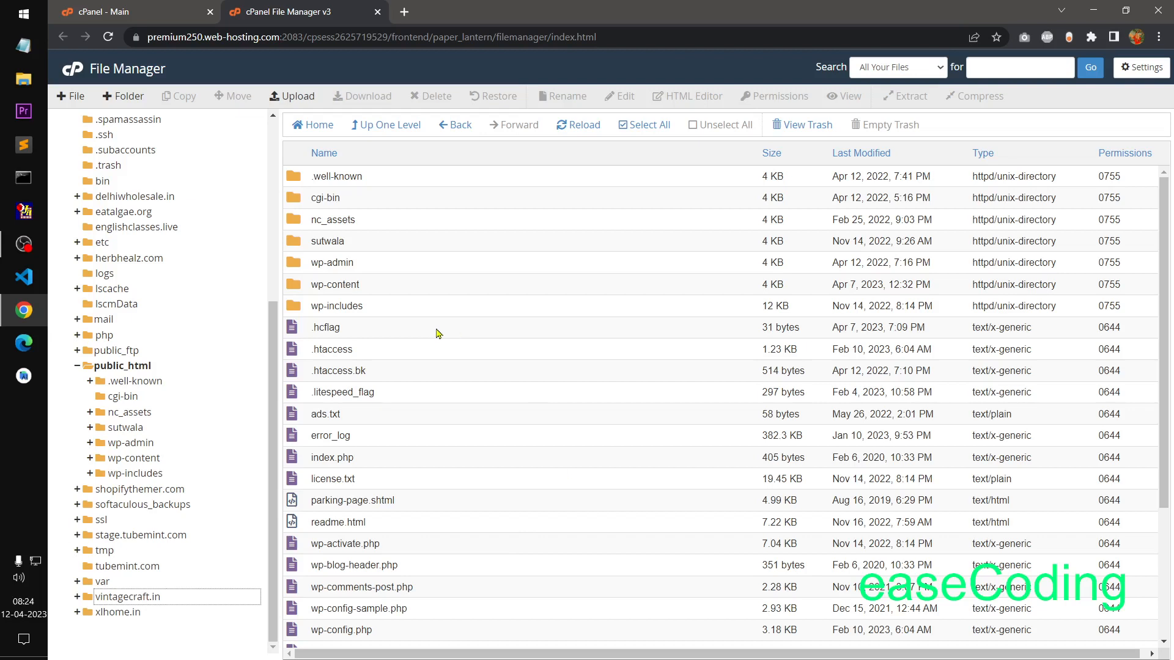
{"action": "left_click_drag", "start_coordinate": [268, 391], "coordinate": [286, 437]}
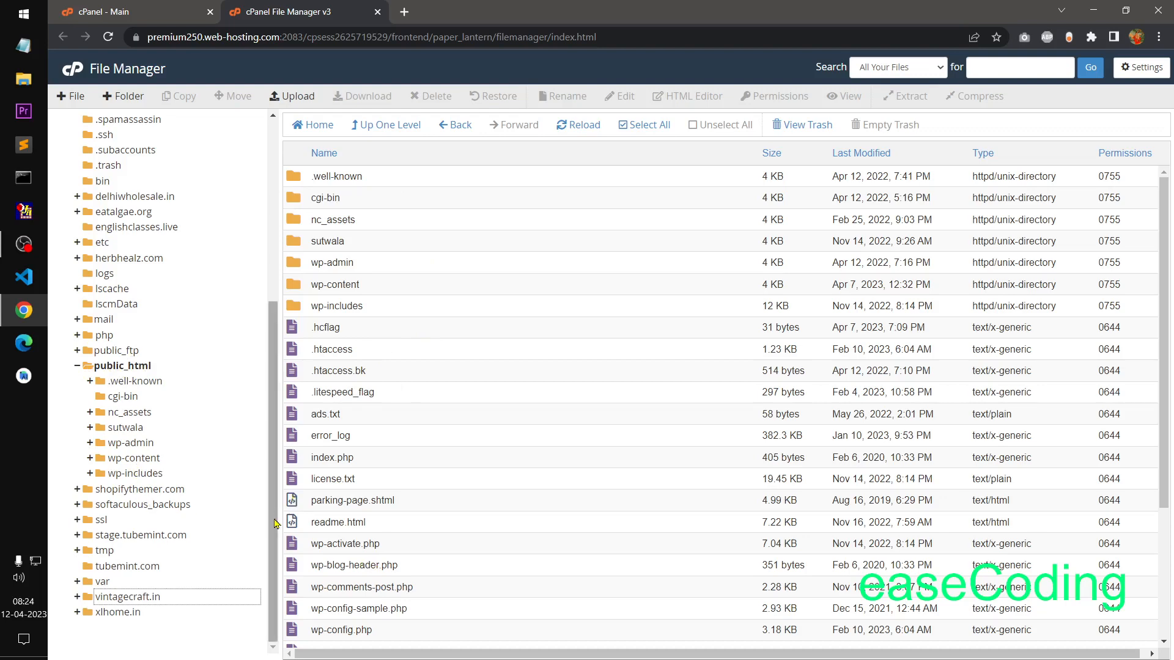
{"action": "scroll", "coordinate": [285, 495], "scroll_direction": "up", "scroll_amount": 1}
{"action": "left_click_drag", "start_coordinate": [286, 488], "coordinate": [285, 590]}
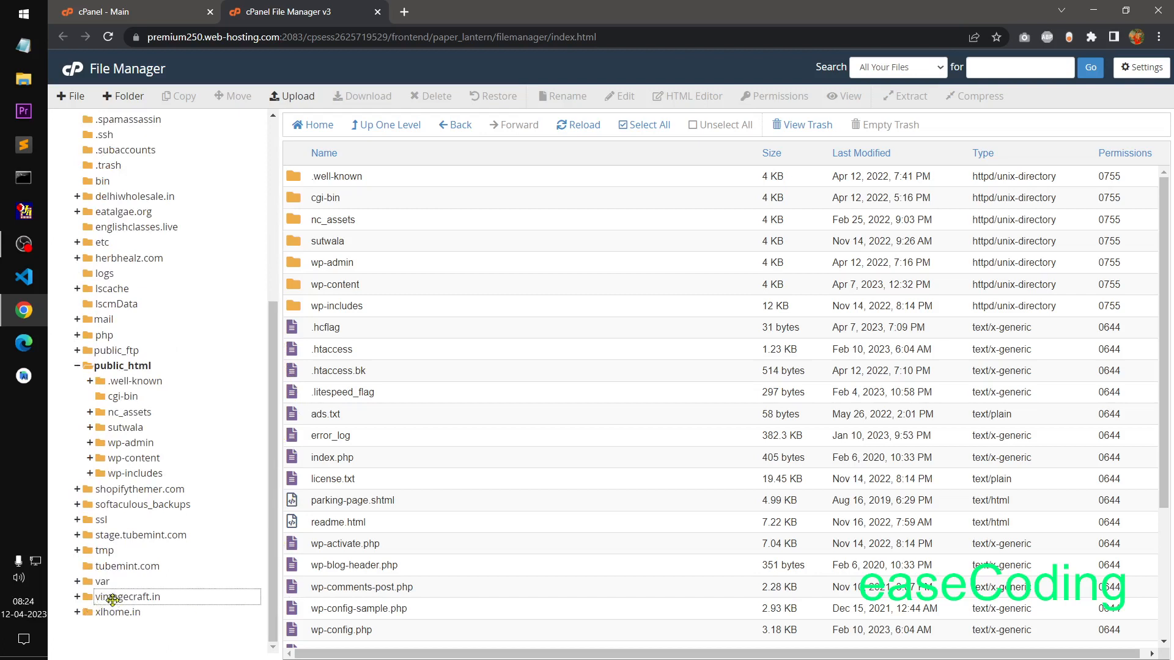
{"action": "left_click", "coordinate": [77, 365]}
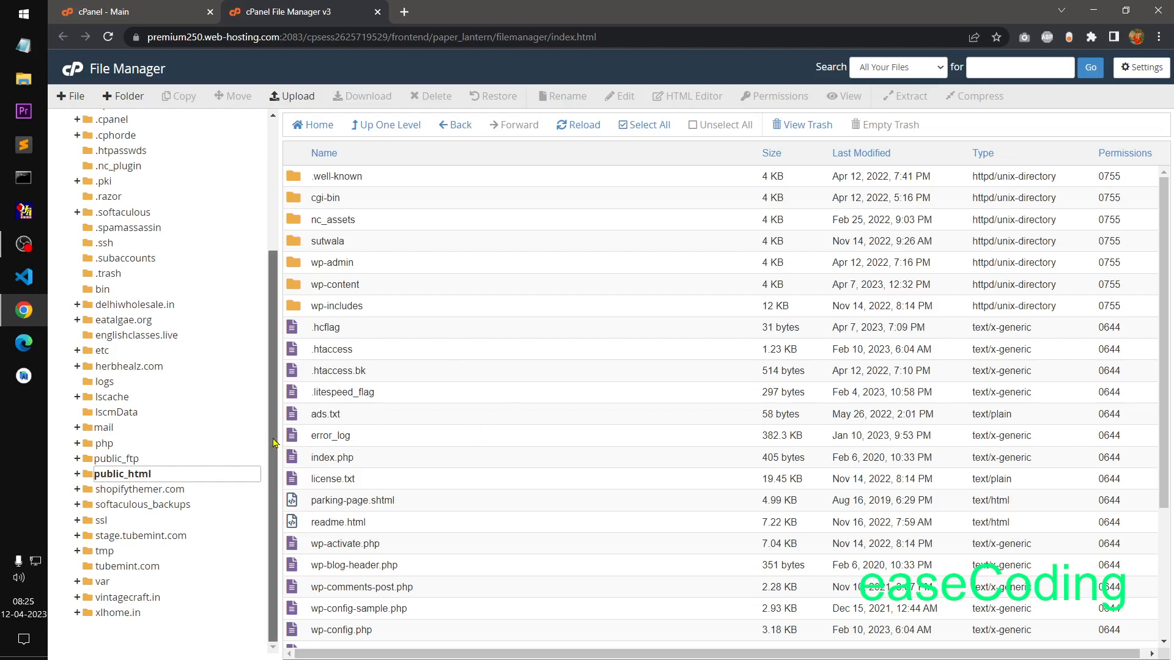
{"action": "left_click_drag", "start_coordinate": [275, 443], "coordinate": [273, 304]}
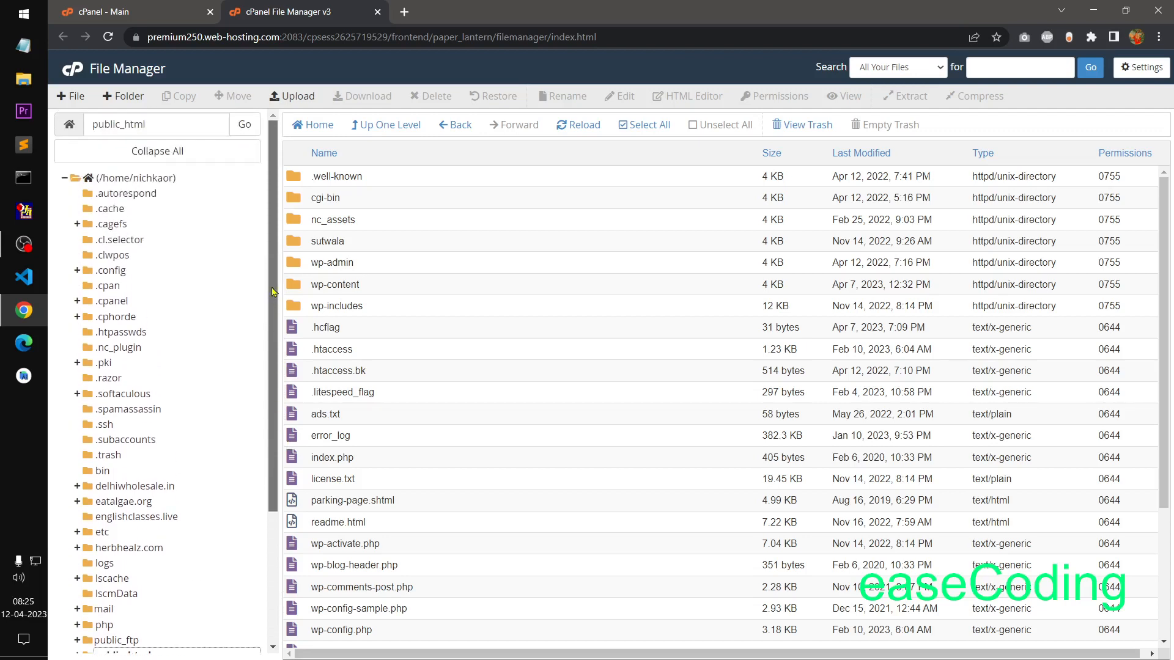
Step: Return to the cPanel home tab and close the File Manager tab
{"action": "left_click", "coordinate": [166, 7]}
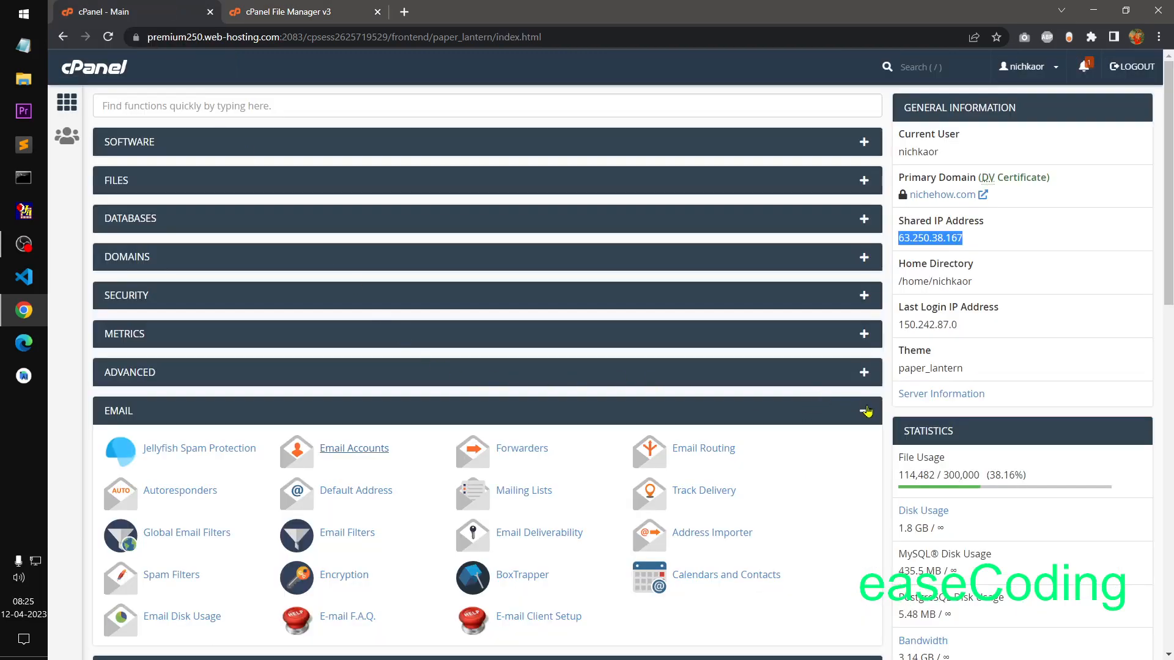
{"action": "left_click", "coordinate": [865, 411]}
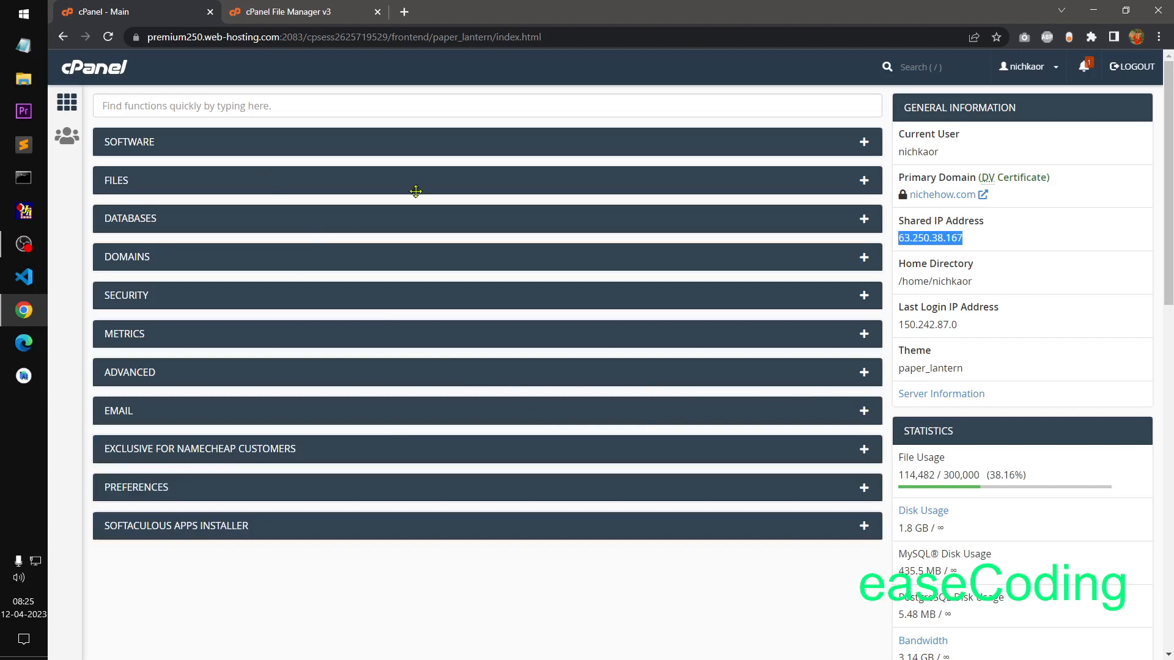
{"action": "left_click", "coordinate": [760, 72]}
{"action": "left_click", "coordinate": [291, 12]}
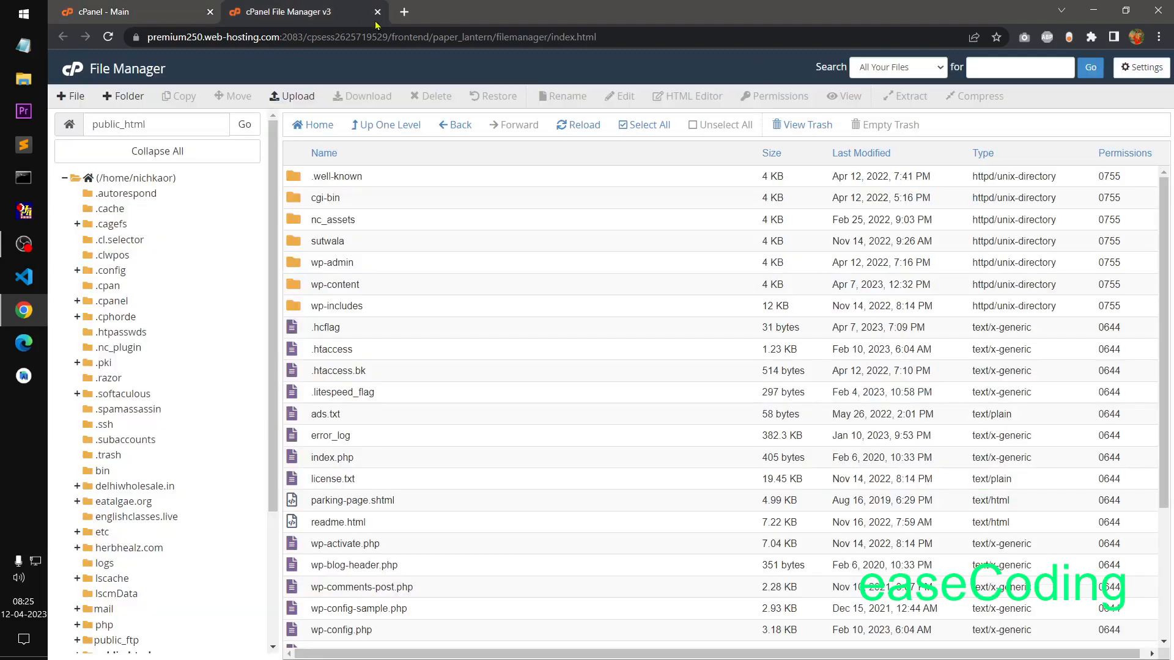
{"action": "left_click", "coordinate": [377, 11]}
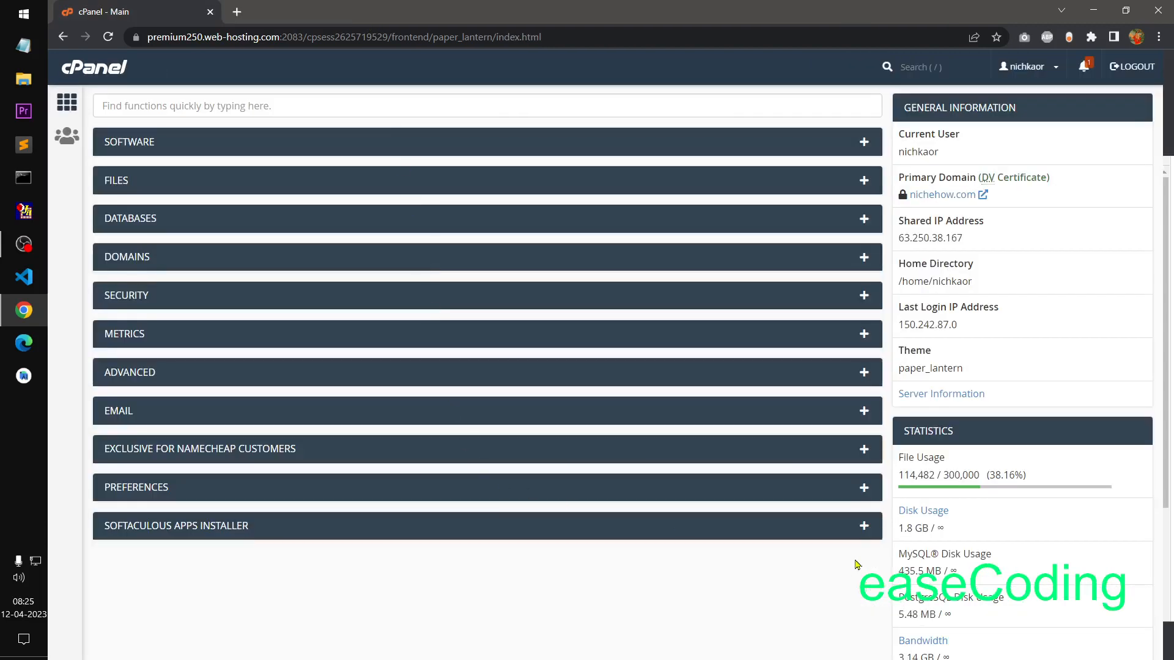
Step: Expand Softaculous Apps Installer and page its scripts back until WordPress appears first
{"action": "left_click", "coordinate": [863, 527]}
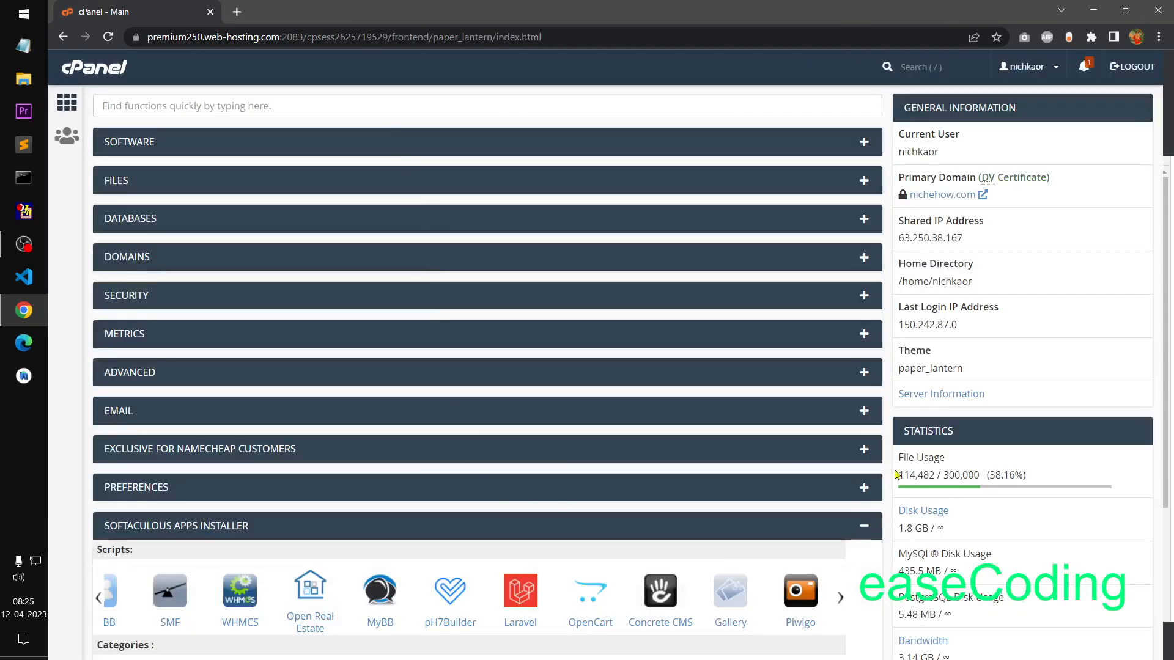
{"action": "scroll", "coordinate": [1172, 293], "scroll_direction": "down", "scroll_amount": 6}
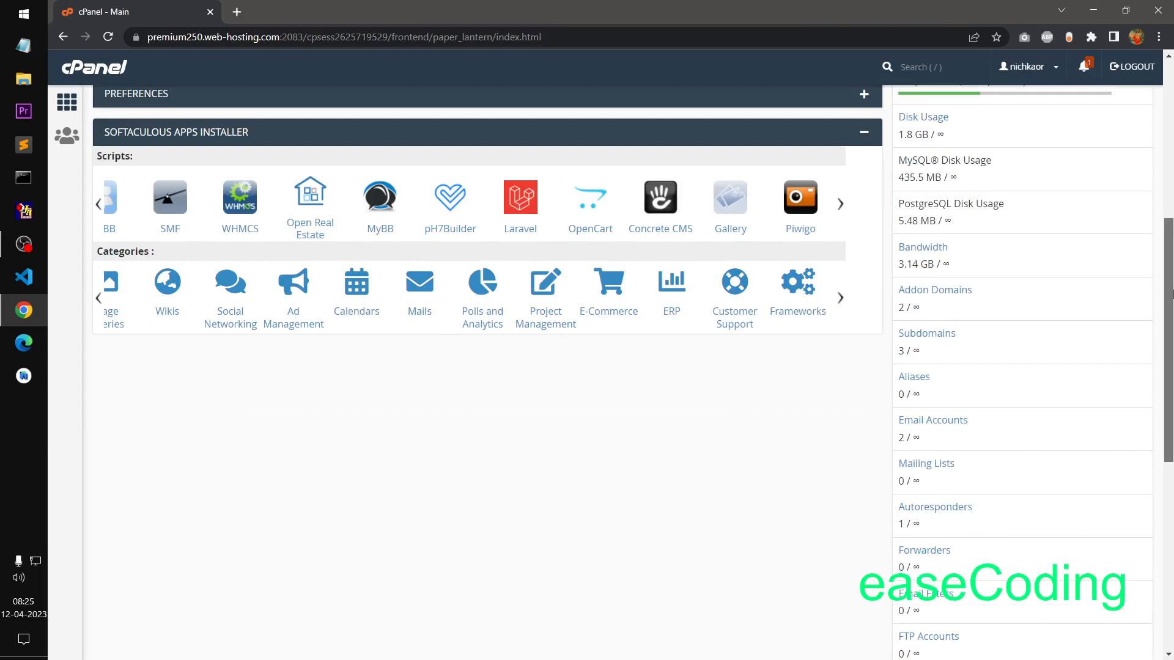
{"action": "scroll", "coordinate": [1172, 293], "scroll_direction": "up", "scroll_amount": 3}
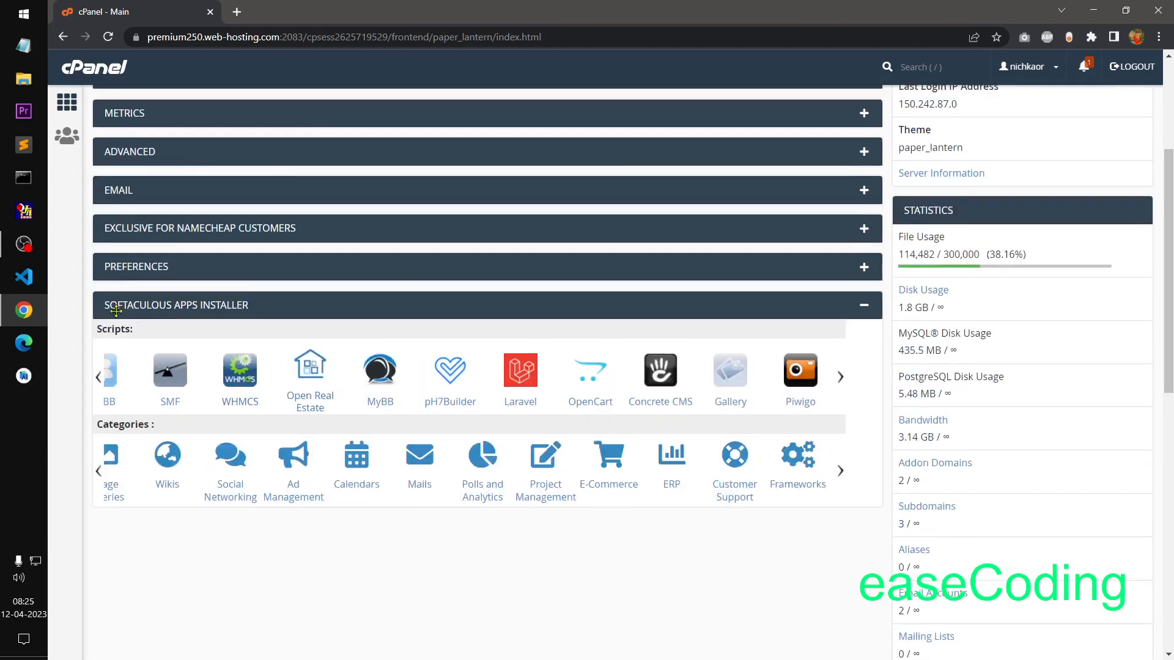
{"action": "left_click", "coordinate": [97, 378]}
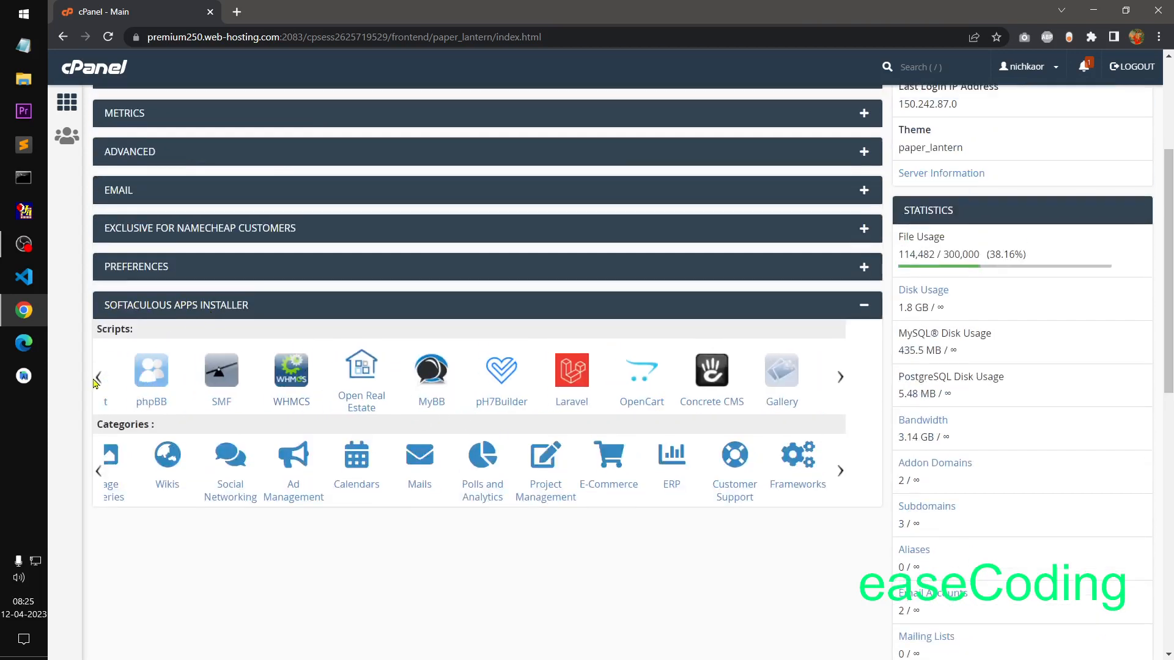
{"action": "left_click", "coordinate": [97, 379]}
{"action": "left_click", "coordinate": [98, 379]}
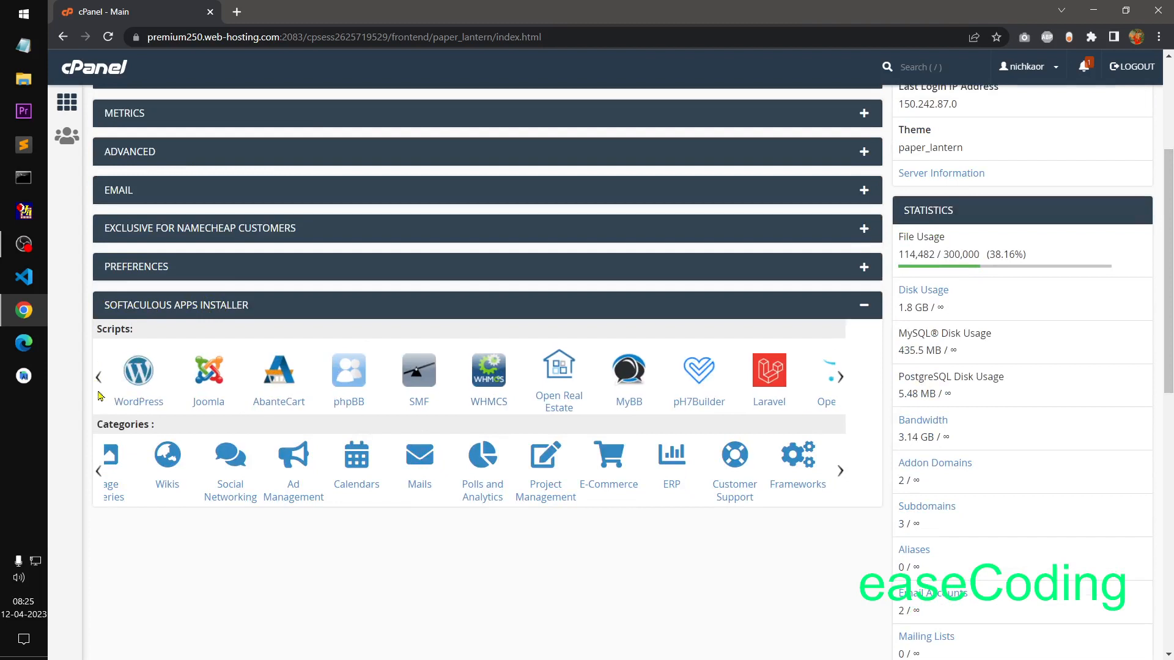
{"action": "left_click", "coordinate": [99, 472]}
{"action": "left_click", "coordinate": [99, 472]}
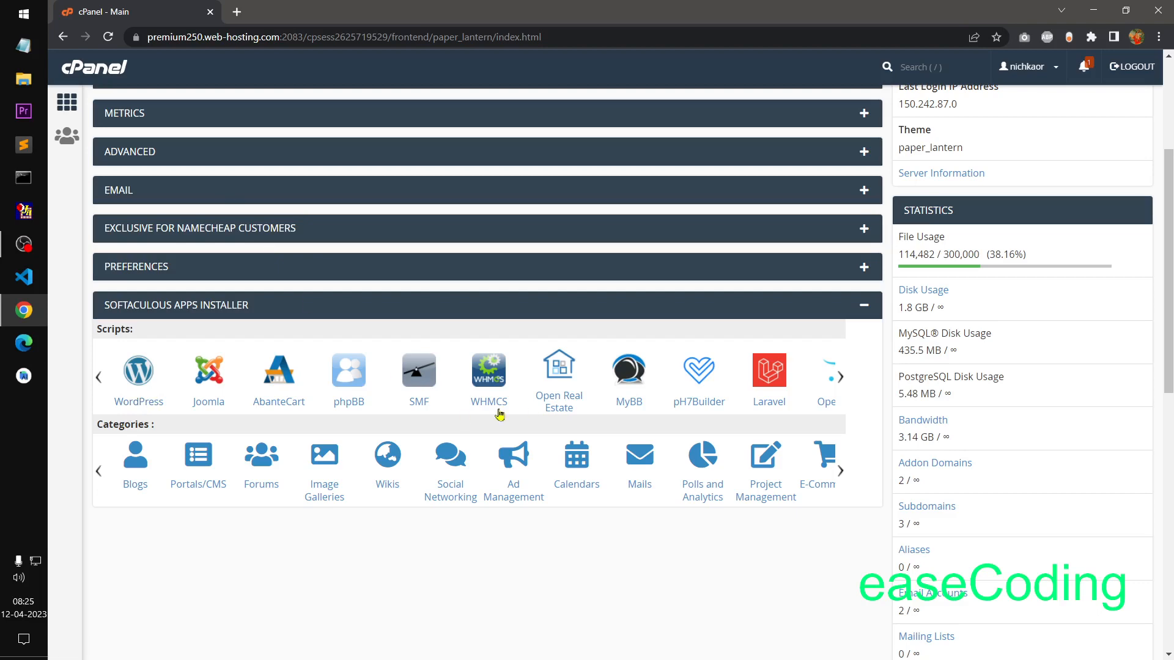
{"action": "scroll", "coordinate": [530, 413], "scroll_direction": "up", "scroll_amount": 4}
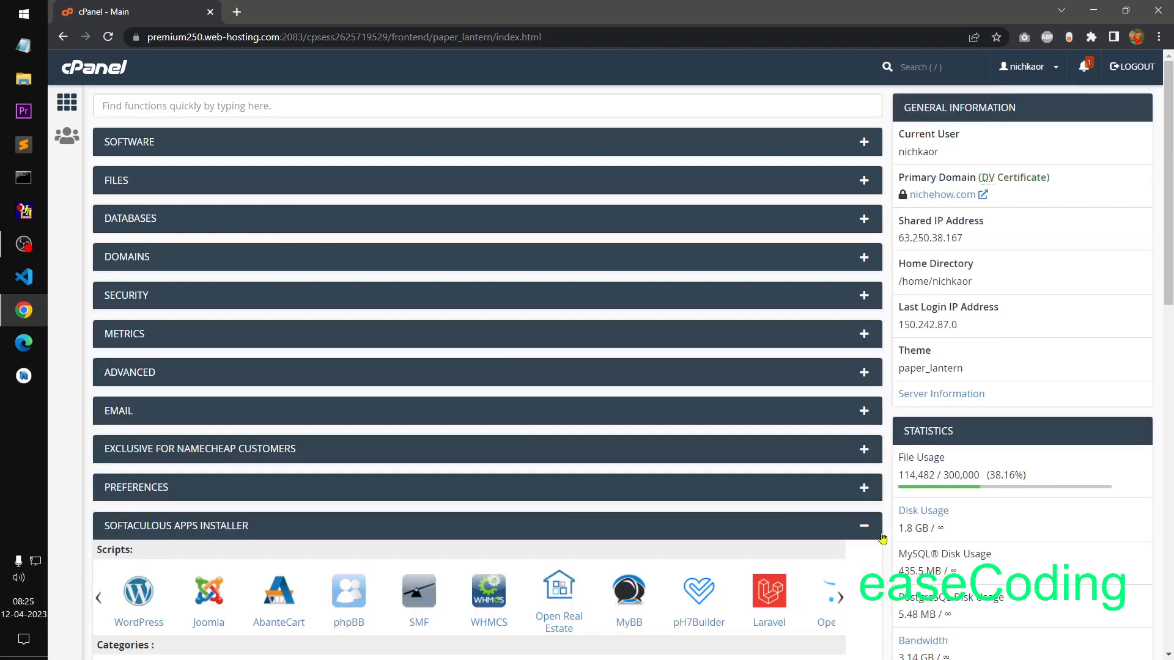
Step: Expand the Software, Files, Databases, Domains, Security and Metrics tool sections
{"action": "left_click", "coordinate": [864, 526]}
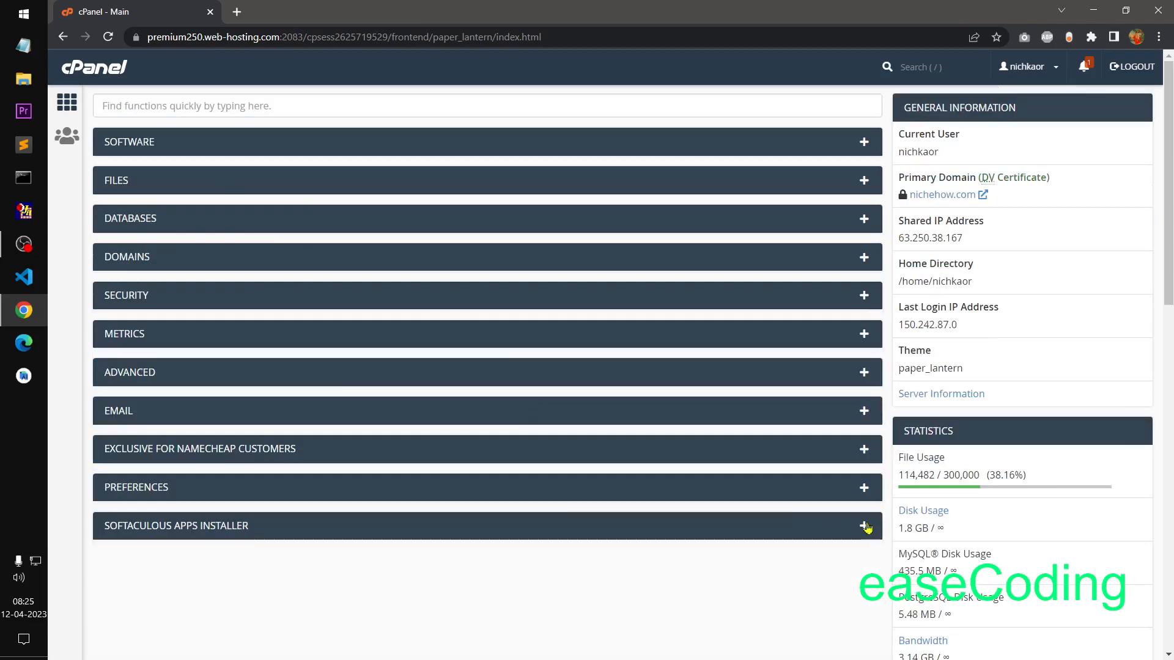
{"action": "left_click", "coordinate": [866, 144]}
{"action": "left_click", "coordinate": [866, 315]}
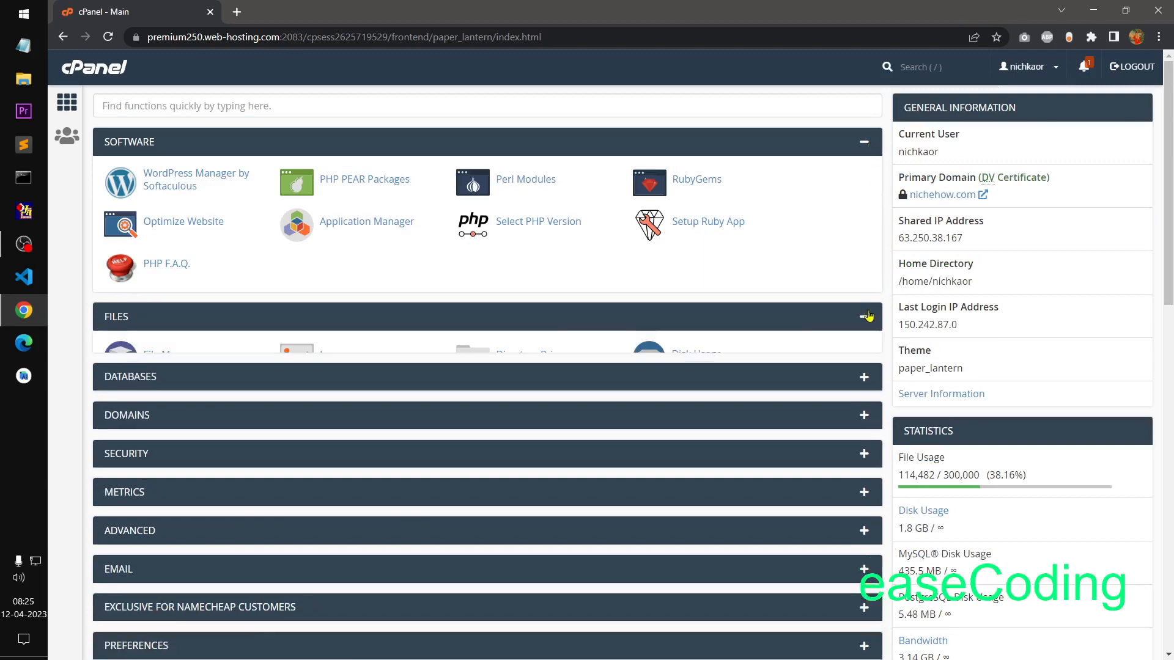
{"action": "left_click", "coordinate": [865, 492]}
{"action": "left_click_drag", "start_coordinate": [1171, 271], "coordinate": [1171, 425]}
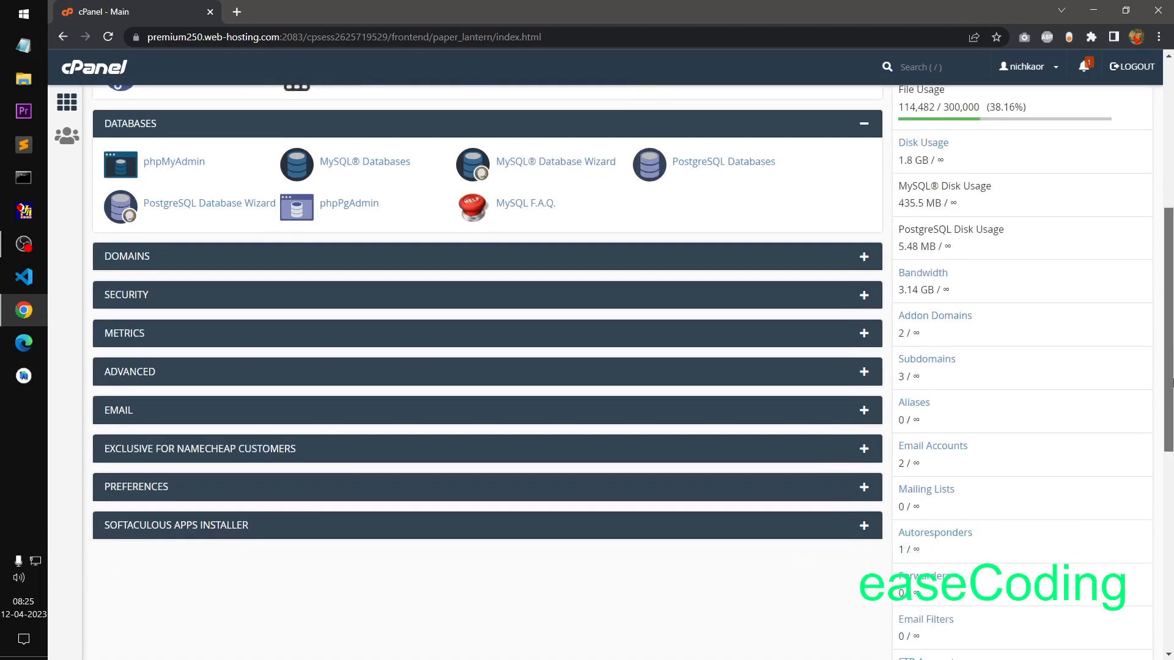
{"action": "left_click", "coordinate": [865, 258]}
{"action": "left_click", "coordinate": [865, 391]}
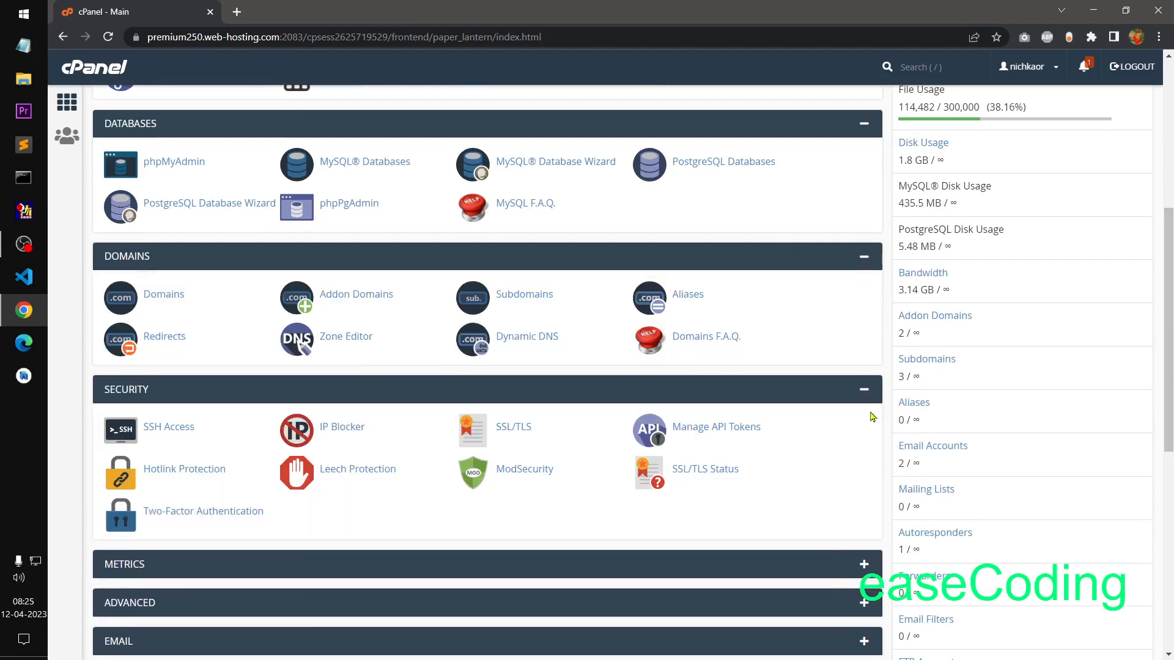
{"action": "left_click", "coordinate": [864, 565]}
Step: Expand Email, Preferences and Softaculous Apps Installer, then scroll through the full page
{"action": "scroll", "coordinate": [1035, 445], "scroll_direction": "down", "scroll_amount": 5}
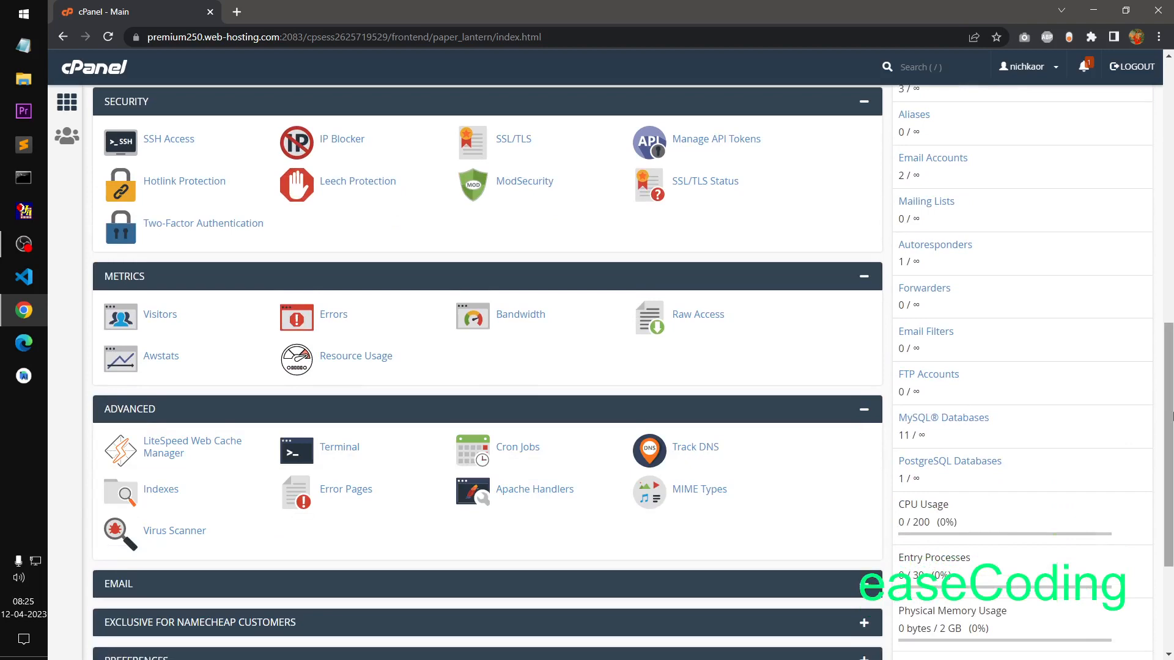
{"action": "scroll", "coordinate": [1117, 453], "scroll_direction": "down", "scroll_amount": 3}
{"action": "left_click", "coordinate": [872, 384]}
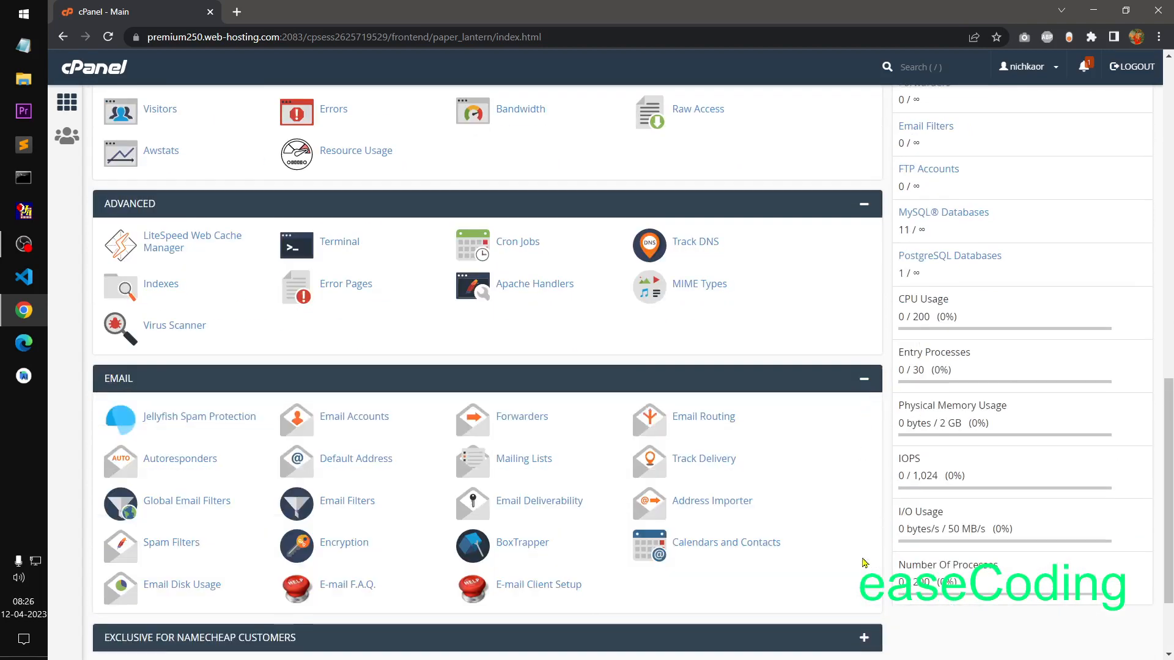
{"action": "scroll", "coordinate": [806, 346], "scroll_direction": "down", "scroll_amount": 4}
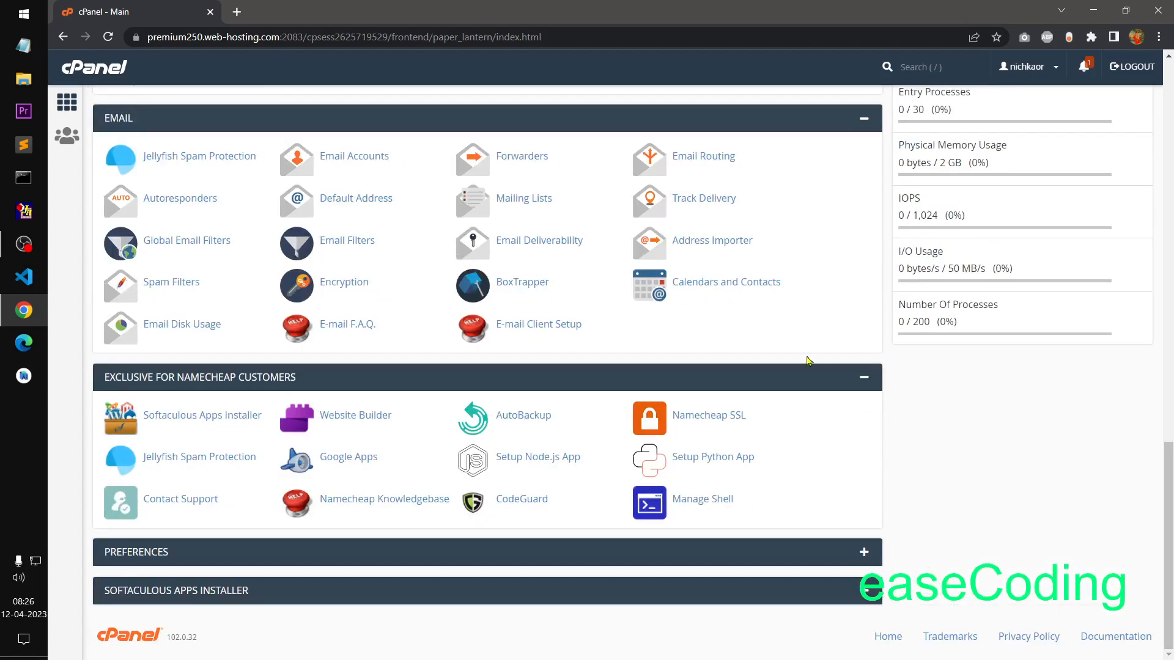
{"action": "left_click", "coordinate": [864, 552]}
{"action": "scroll", "coordinate": [852, 516], "scroll_direction": "down", "scroll_amount": 2}
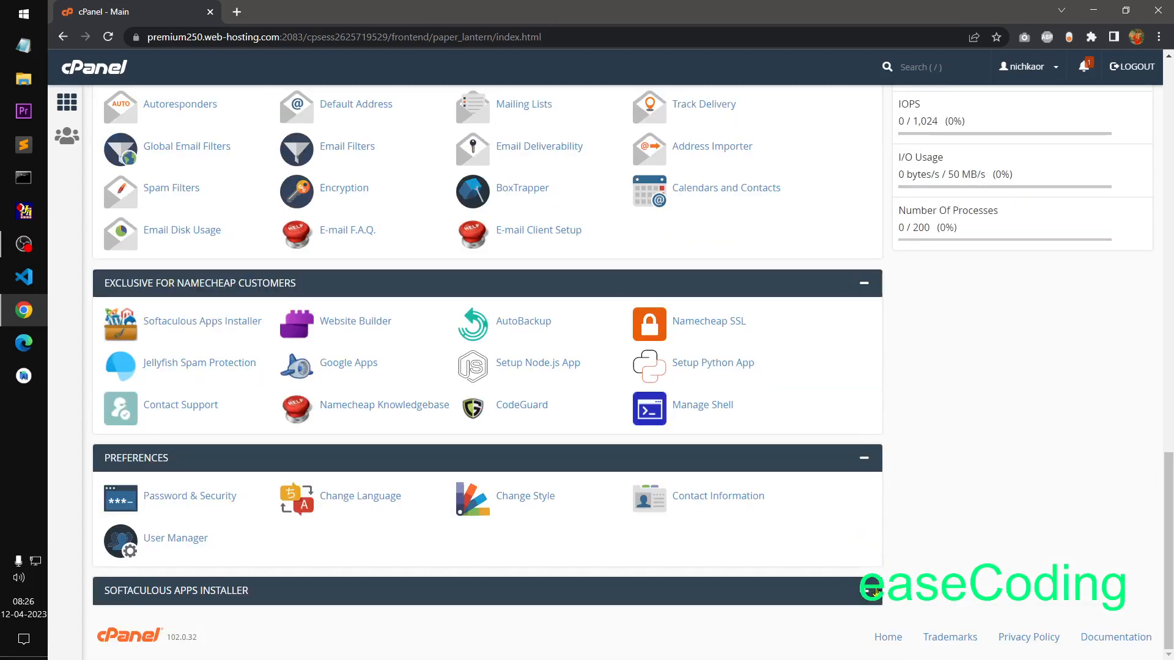
{"action": "left_click", "coordinate": [866, 595]}
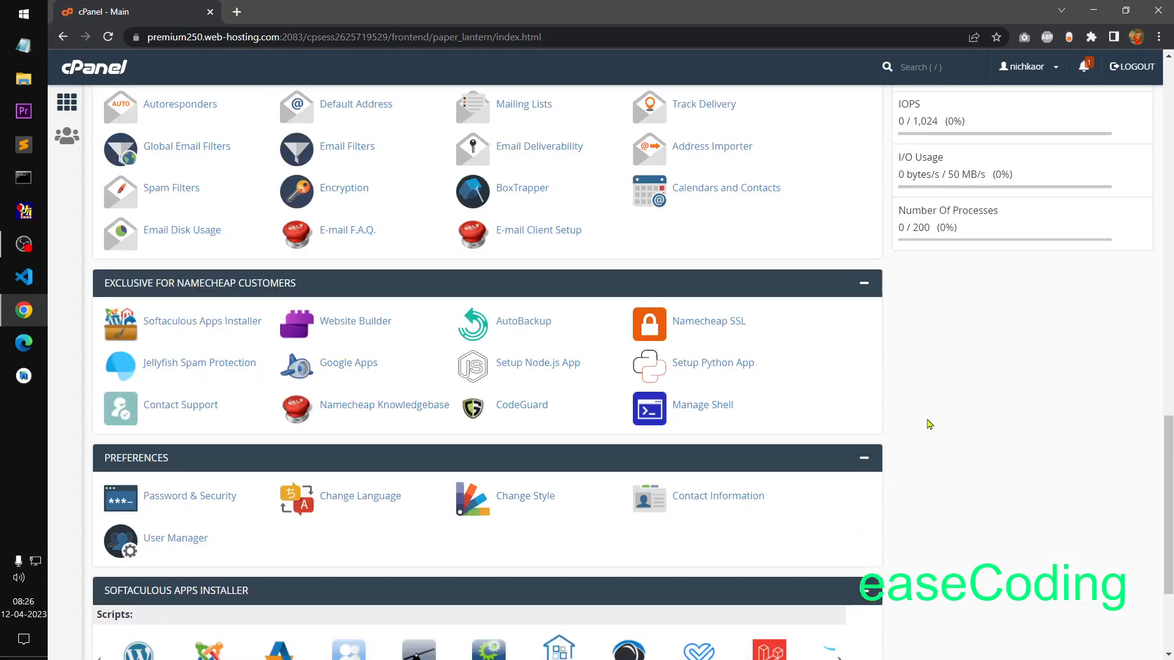
{"action": "scroll", "coordinate": [946, 450], "scroll_direction": "up", "scroll_amount": 15}
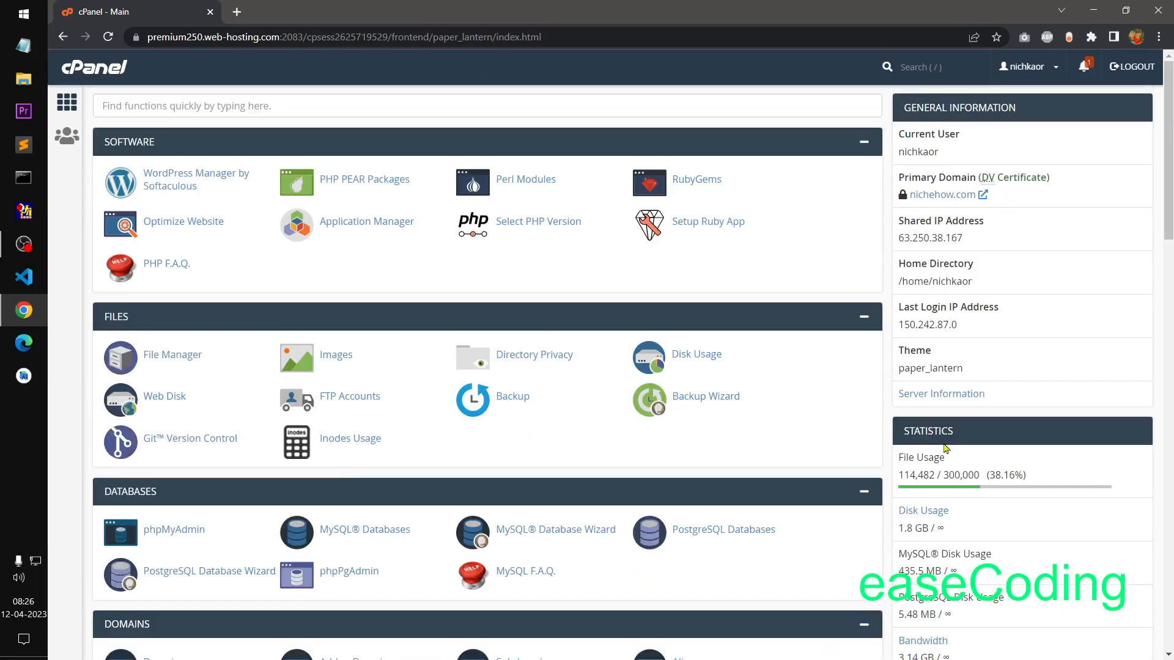
{"action": "scroll", "coordinate": [946, 449], "scroll_direction": "down", "scroll_amount": 15}
{"action": "scroll", "coordinate": [946, 449], "scroll_direction": "up", "scroll_amount": 15}
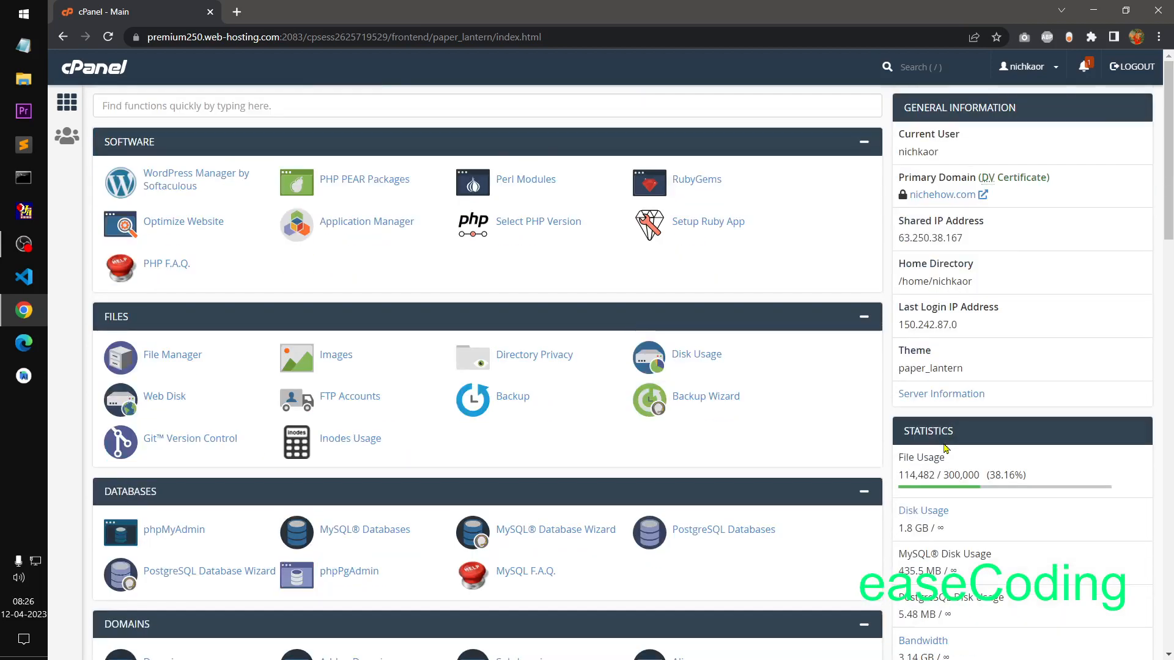
{"action": "scroll", "coordinate": [946, 450], "scroll_direction": "down", "scroll_amount": 15}
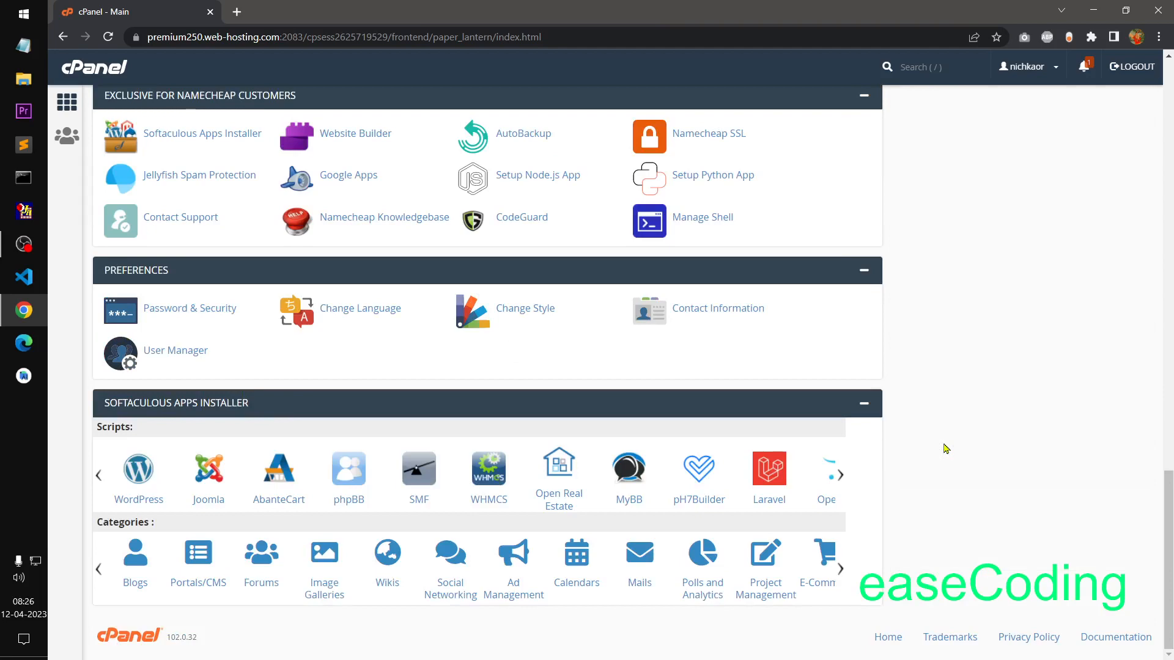
{"action": "scroll", "coordinate": [945, 449], "scroll_direction": "up", "scroll_amount": 8}
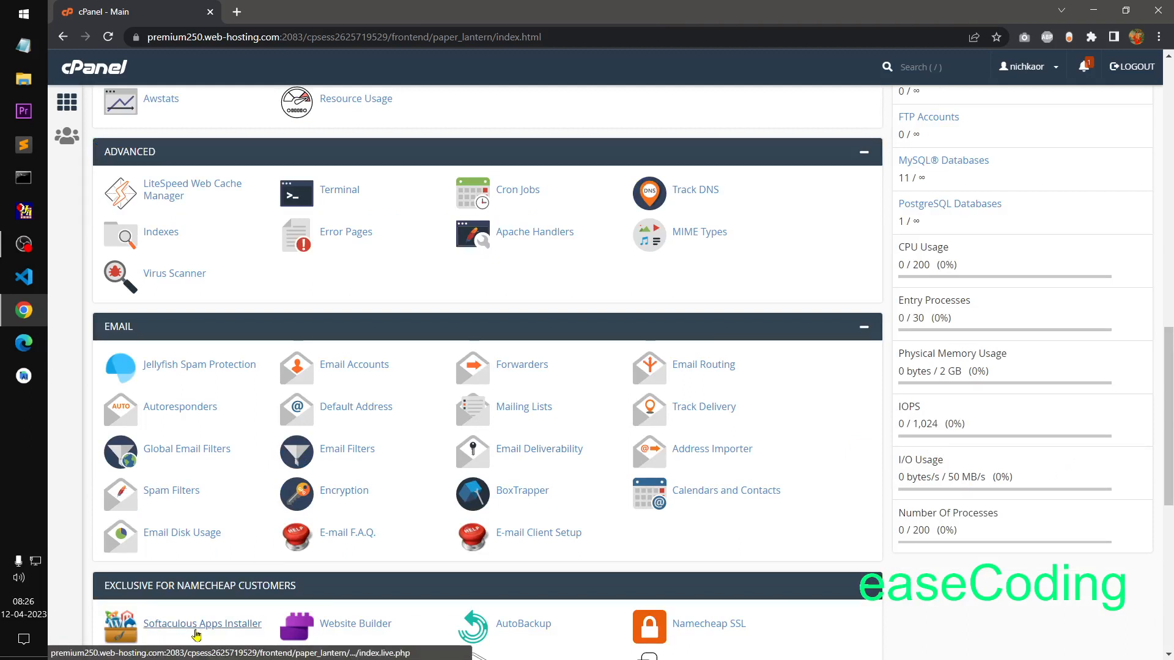
Step: In Softaculous, check backups and WordPress Manager, then list All Installations
{"action": "left_click", "coordinate": [196, 624]}
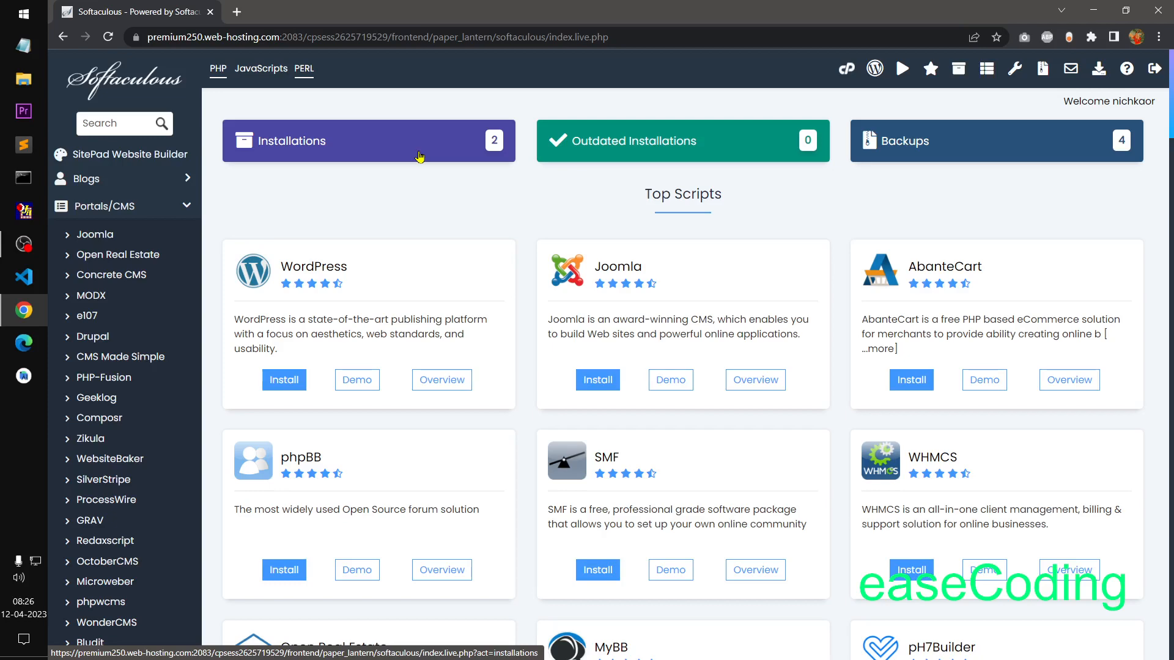
{"action": "left_click", "coordinate": [1079, 140]}
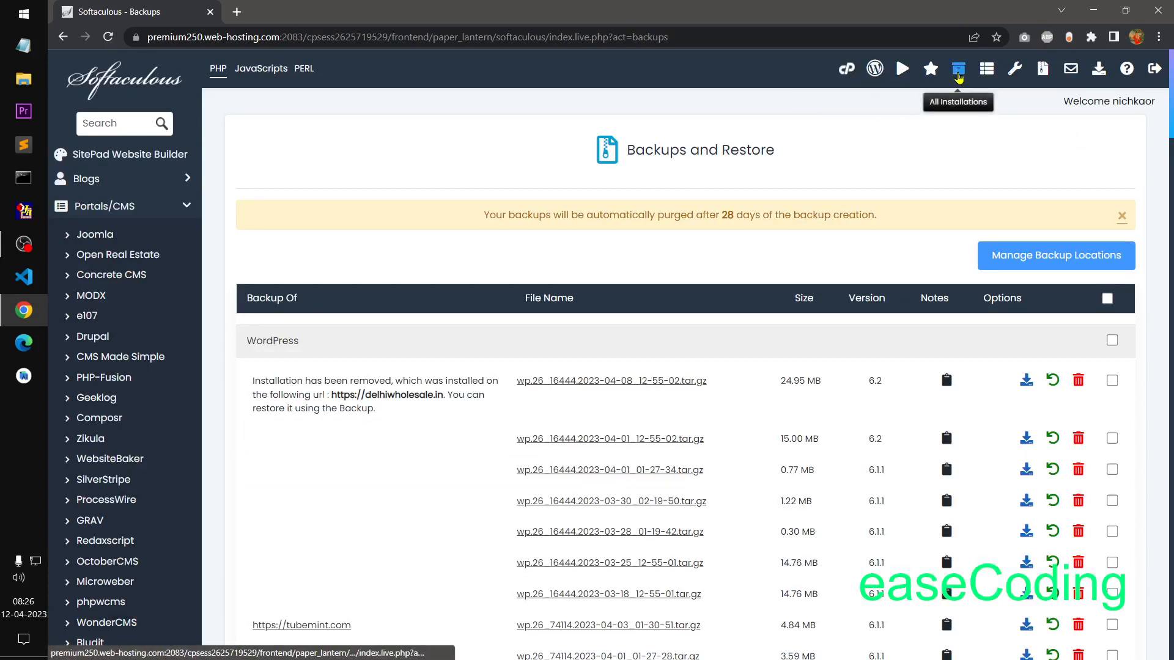
{"action": "left_click", "coordinate": [959, 76]}
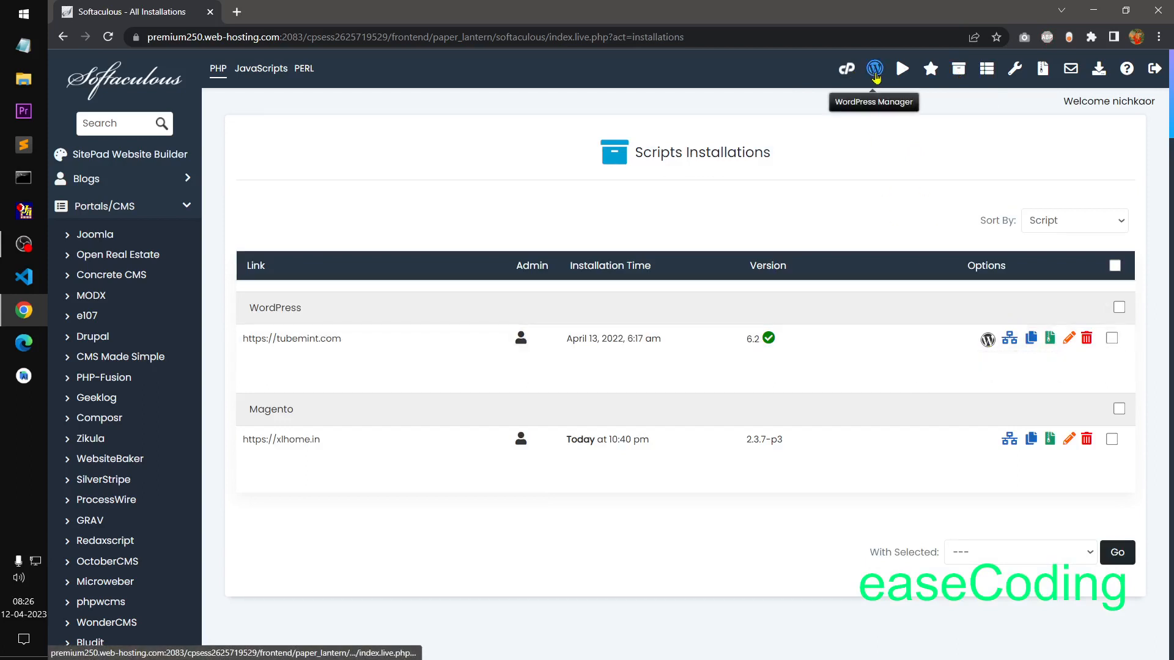
{"action": "left_click", "coordinate": [876, 76]}
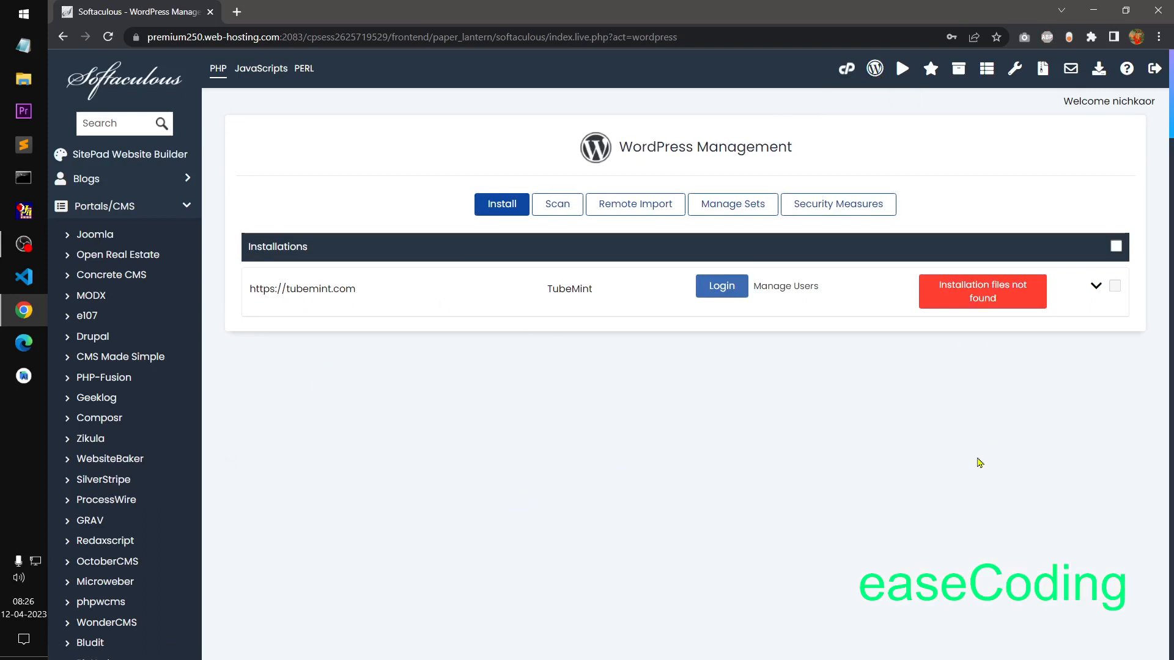
{"action": "left_click", "coordinate": [958, 71]}
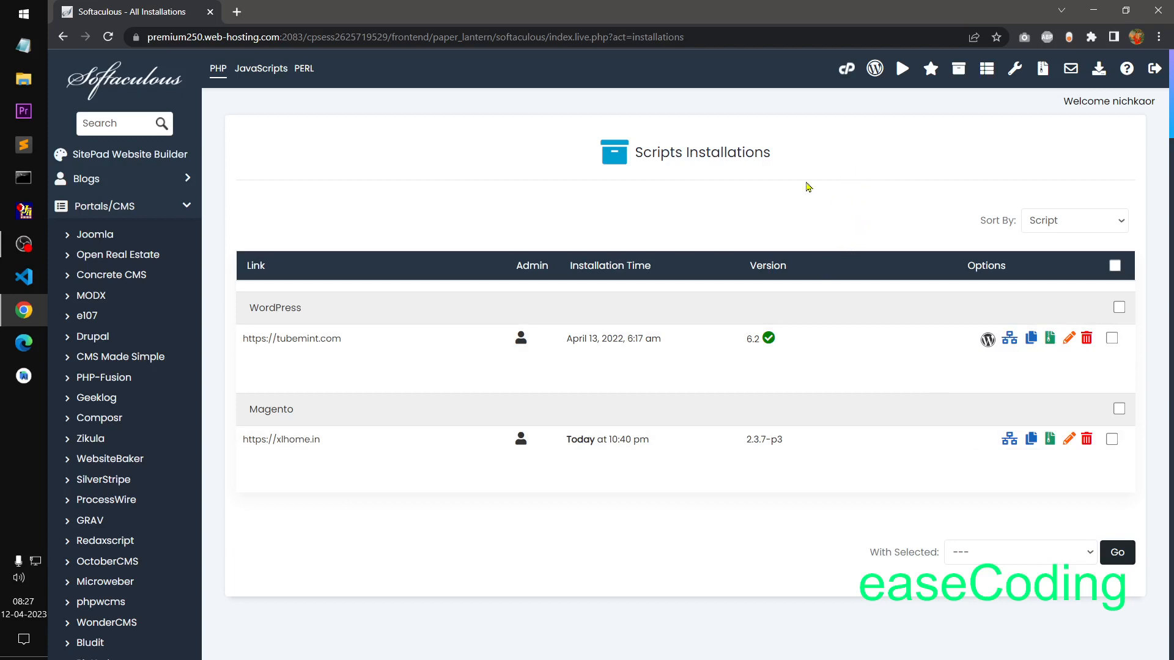
Step: Select the Magento install and start removal with directory, database and database user deletion ticked
{"action": "left_click", "coordinate": [1112, 440]}
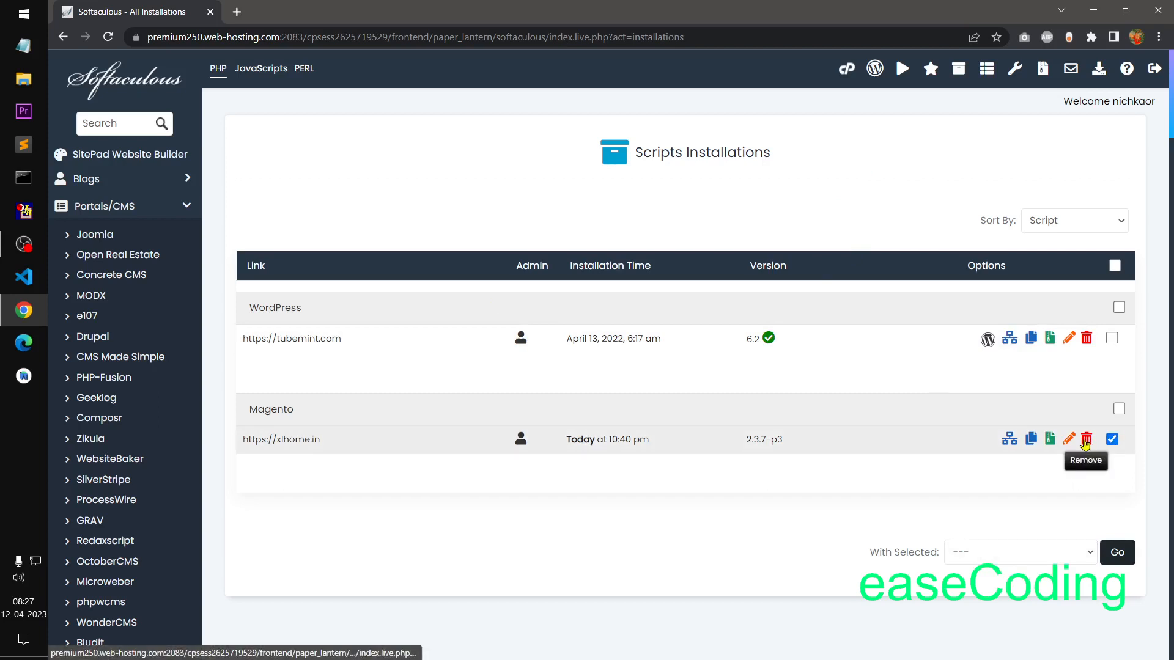
{"action": "left_click", "coordinate": [1086, 441]}
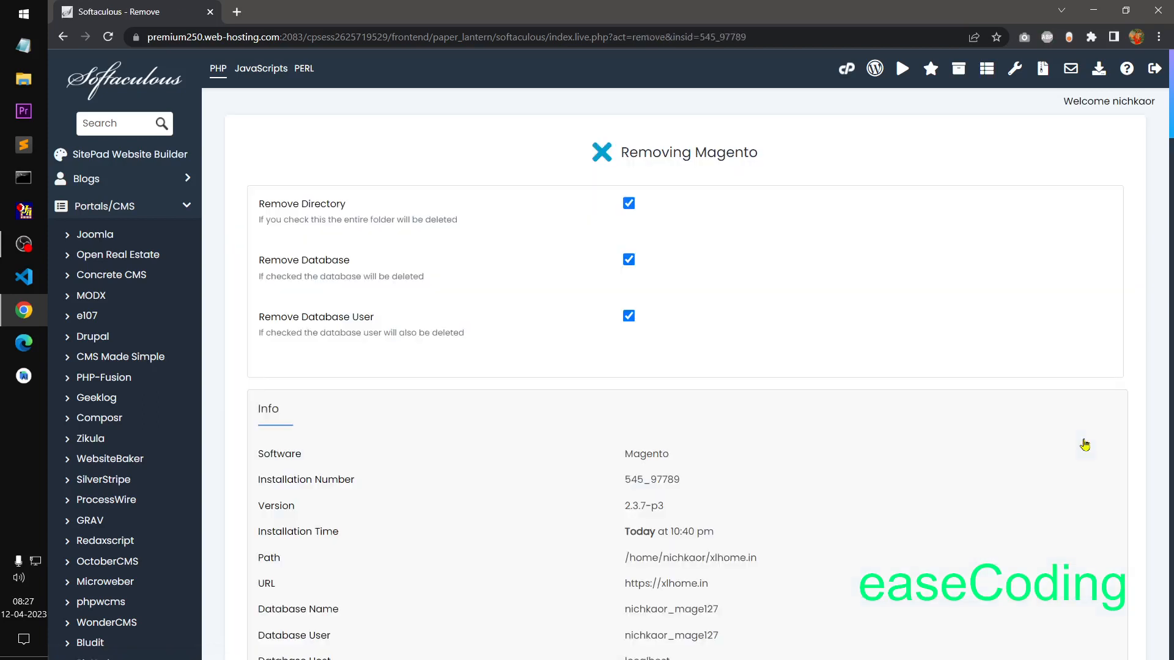
{"action": "left_click", "coordinate": [629, 204]}
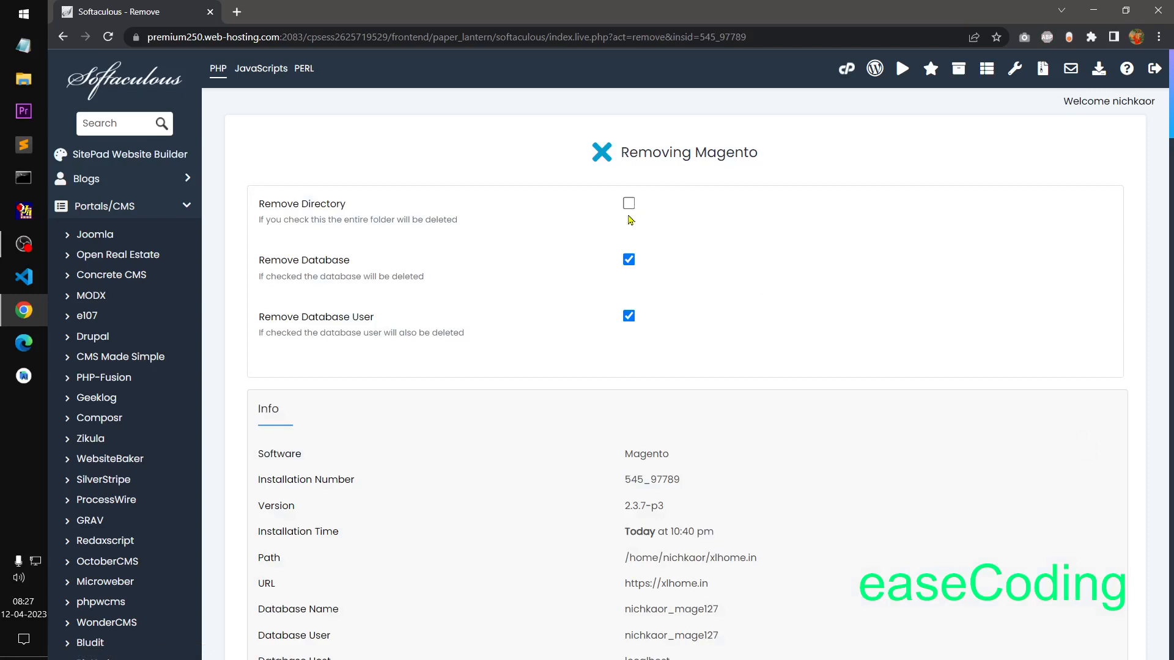
{"action": "left_click", "coordinate": [629, 259]}
{"action": "left_click", "coordinate": [629, 317]}
{"action": "left_click", "coordinate": [629, 261]}
{"action": "left_click", "coordinate": [630, 317]}
Step: Review the Magento name, database, database user and path, then click Remove Installation
{"action": "scroll", "coordinate": [685, 367], "scroll_direction": "down", "scroll_amount": 4}
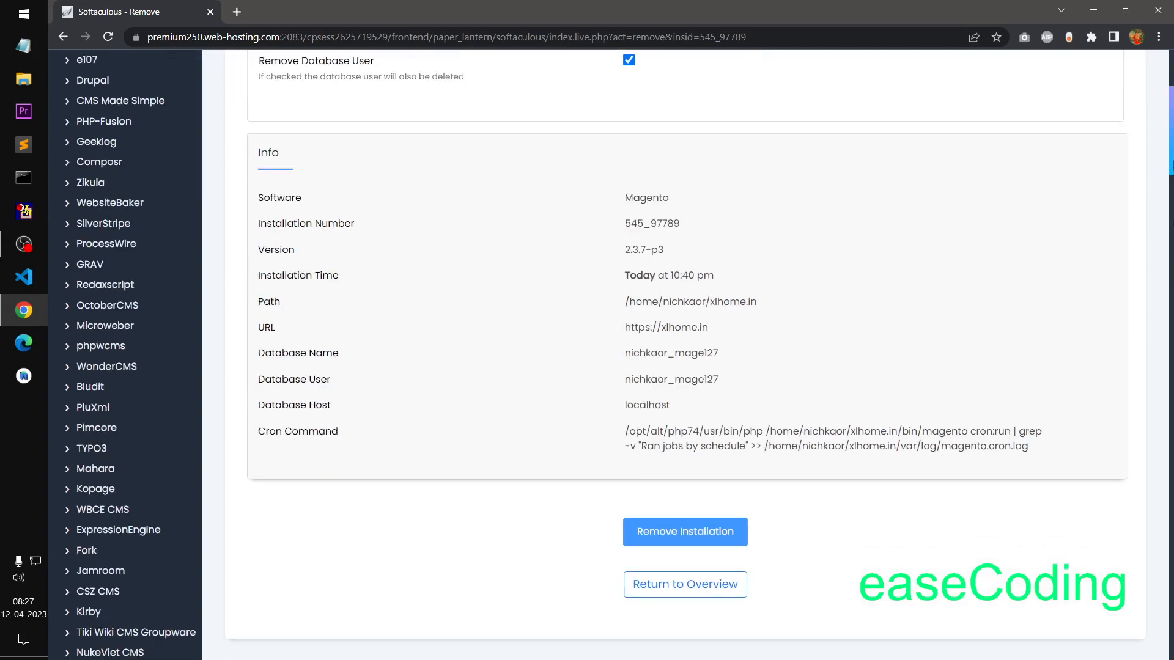
{"action": "scroll", "coordinate": [685, 354], "scroll_direction": "down", "scroll_amount": 4}
{"action": "scroll", "coordinate": [684, 355], "scroll_direction": "down", "scroll_amount": 3}
{"action": "scroll", "coordinate": [685, 355], "scroll_direction": "up", "scroll_amount": 3}
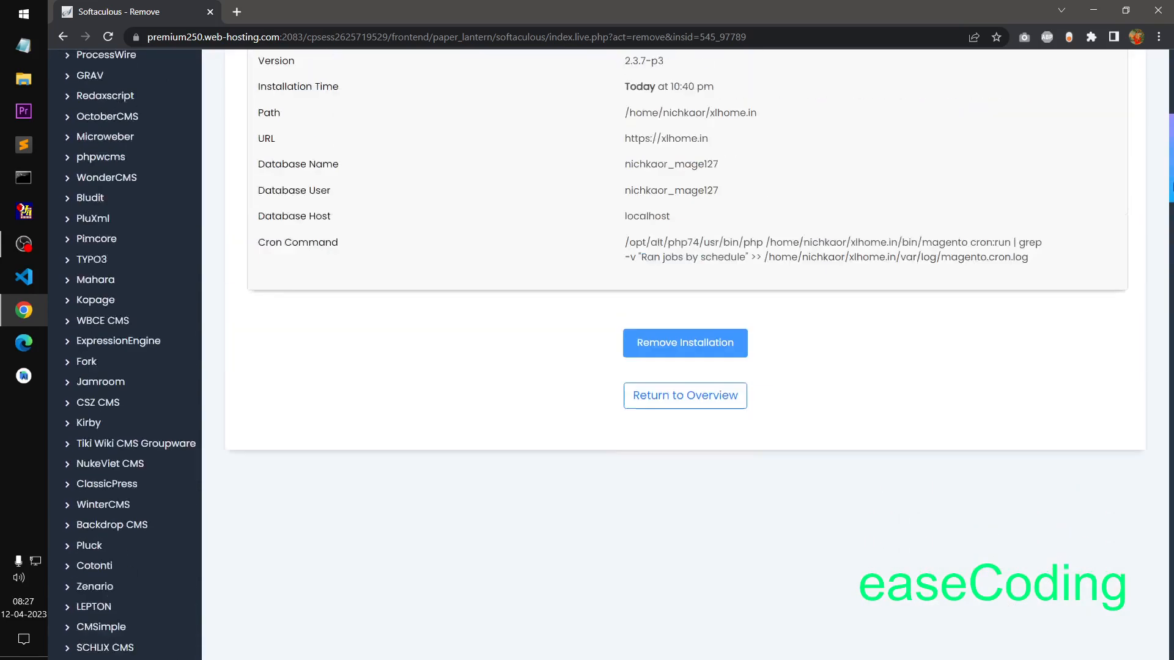
{"action": "scroll", "coordinate": [684, 354], "scroll_direction": "up", "scroll_amount": 4}
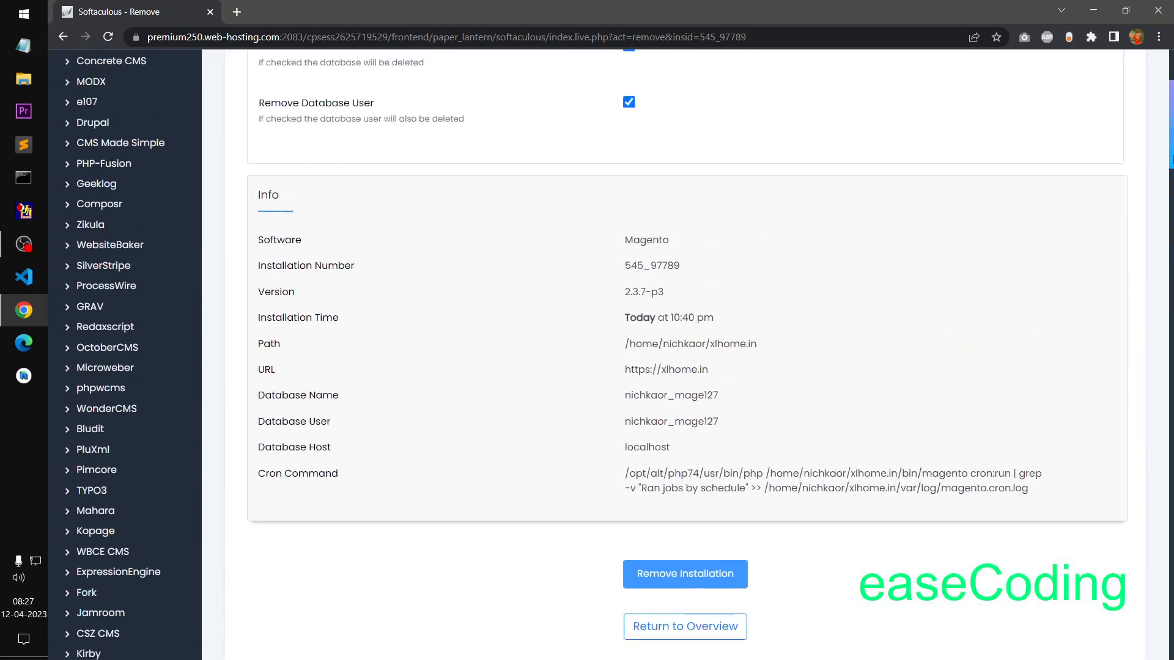
{"action": "left_click_drag", "start_coordinate": [616, 225], "coordinate": [752, 496]}
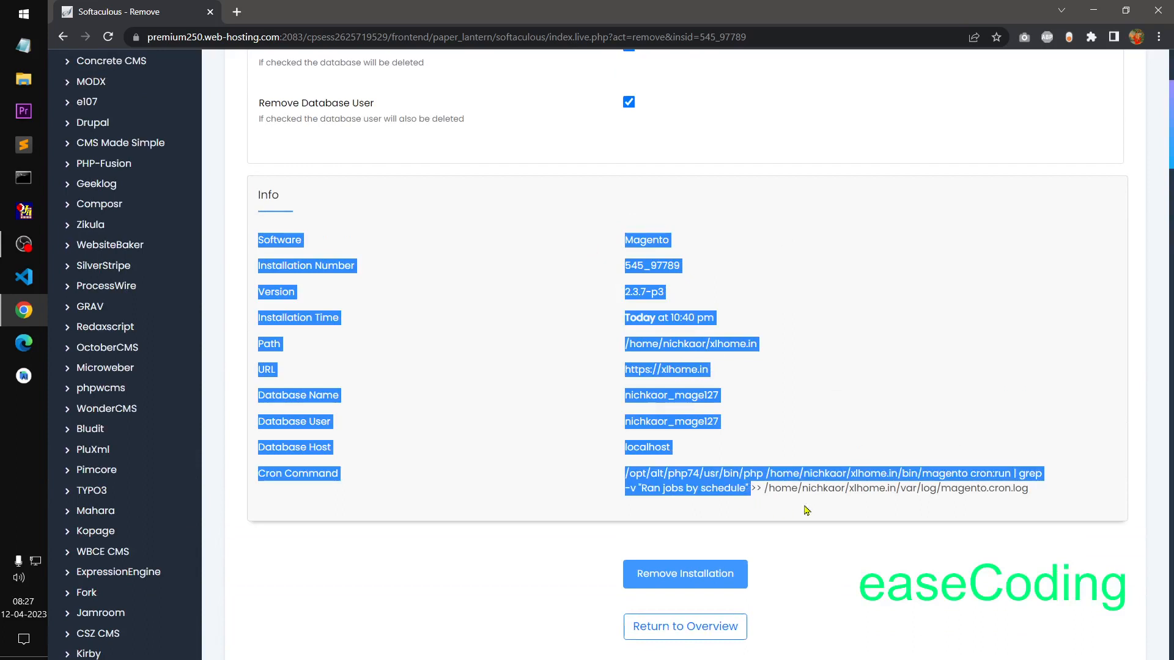
{"action": "left_click", "coordinate": [823, 506]}
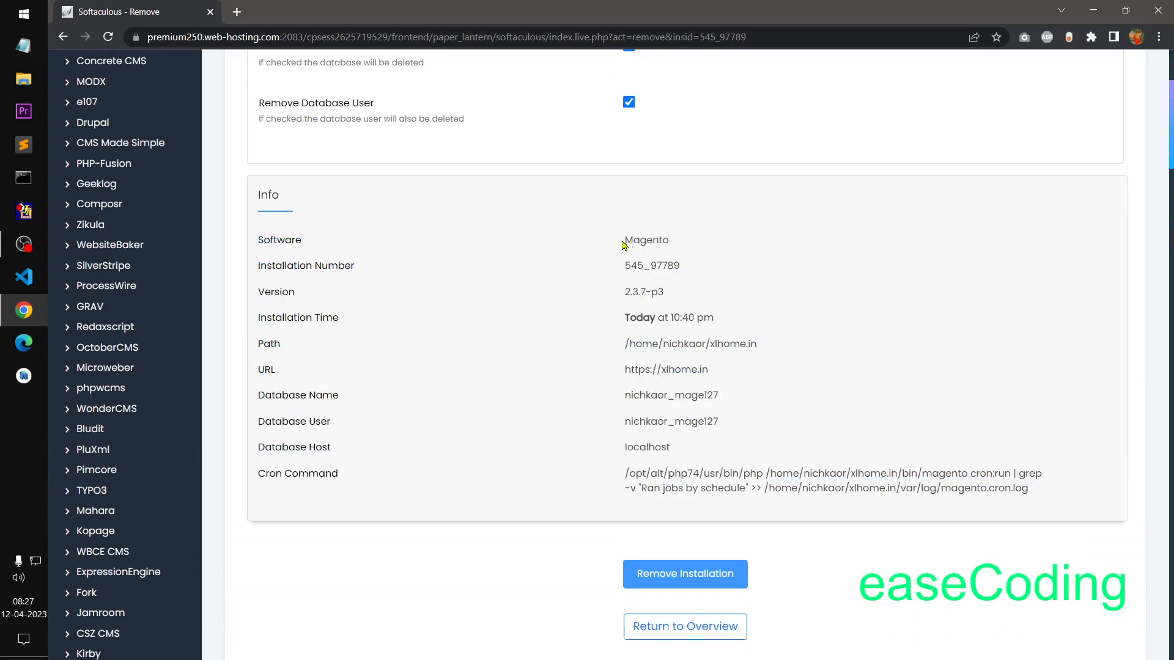
{"action": "left_click_drag", "start_coordinate": [624, 244], "coordinate": [711, 248]}
{"action": "left_click", "coordinate": [763, 272]}
{"action": "left_click_drag", "start_coordinate": [645, 400], "coordinate": [761, 403]}
{"action": "left_click", "coordinate": [804, 437]}
{"action": "left_click_drag", "start_coordinate": [659, 426], "coordinate": [750, 429]}
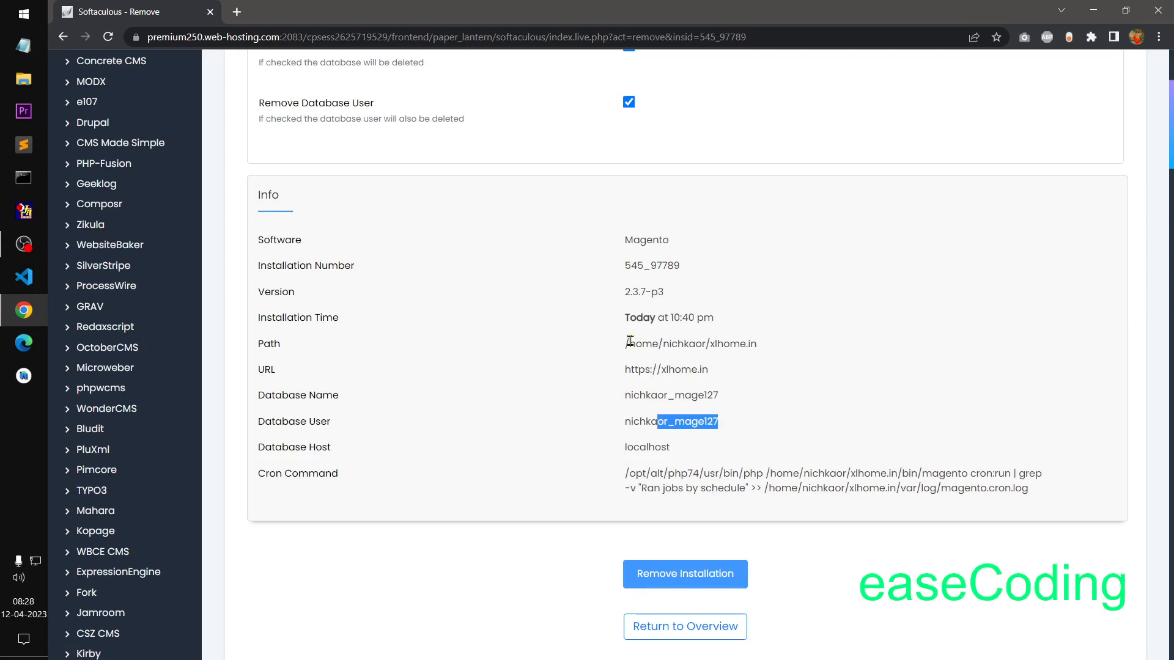
{"action": "left_click_drag", "start_coordinate": [629, 340], "coordinate": [795, 348]}
{"action": "left_click", "coordinate": [868, 367]}
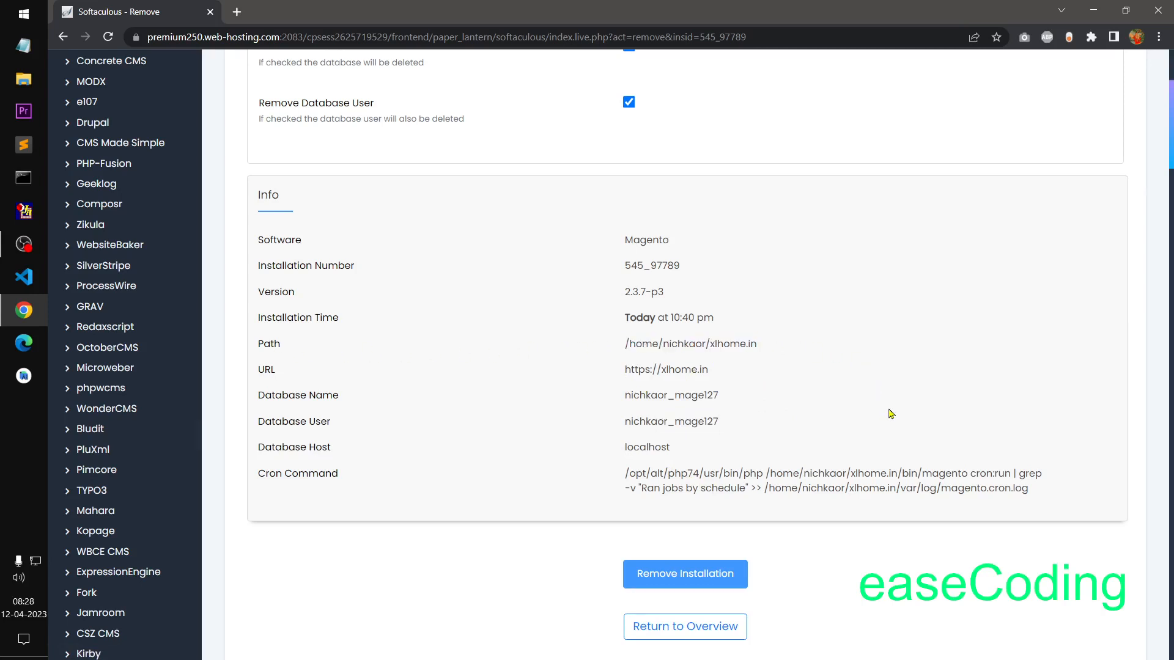
{"action": "scroll", "coordinate": [891, 414], "scroll_direction": "down", "scroll_amount": 8}
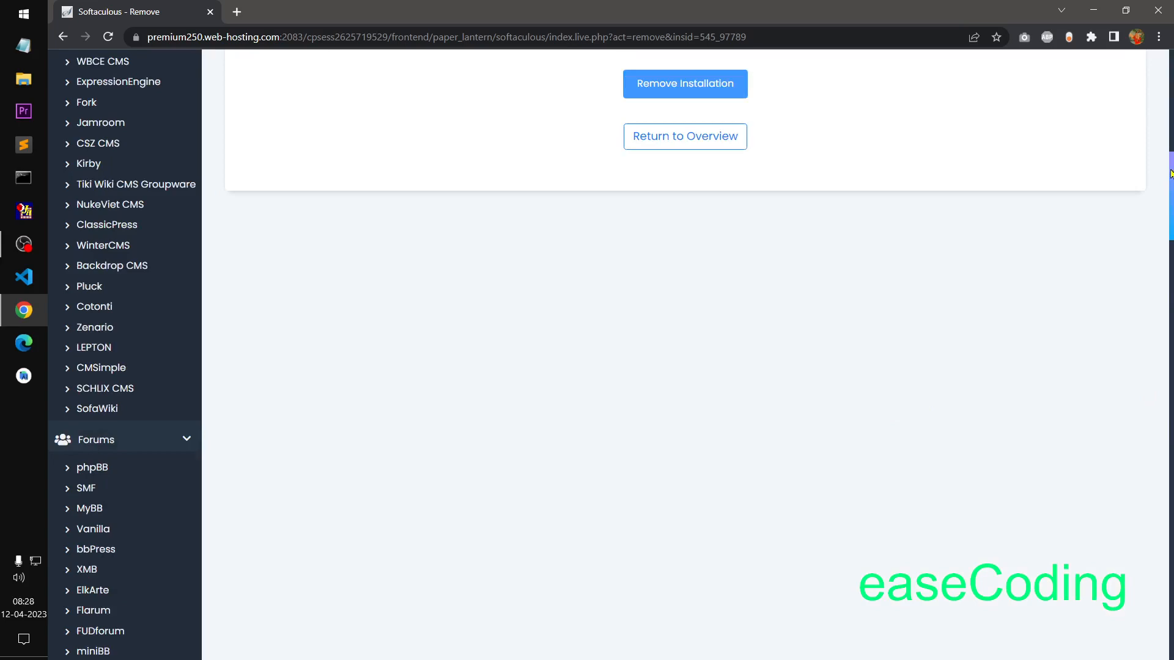
{"action": "scroll", "coordinate": [1170, 175], "scroll_direction": "up", "scroll_amount": 6}
{"action": "left_click", "coordinate": [714, 450]}
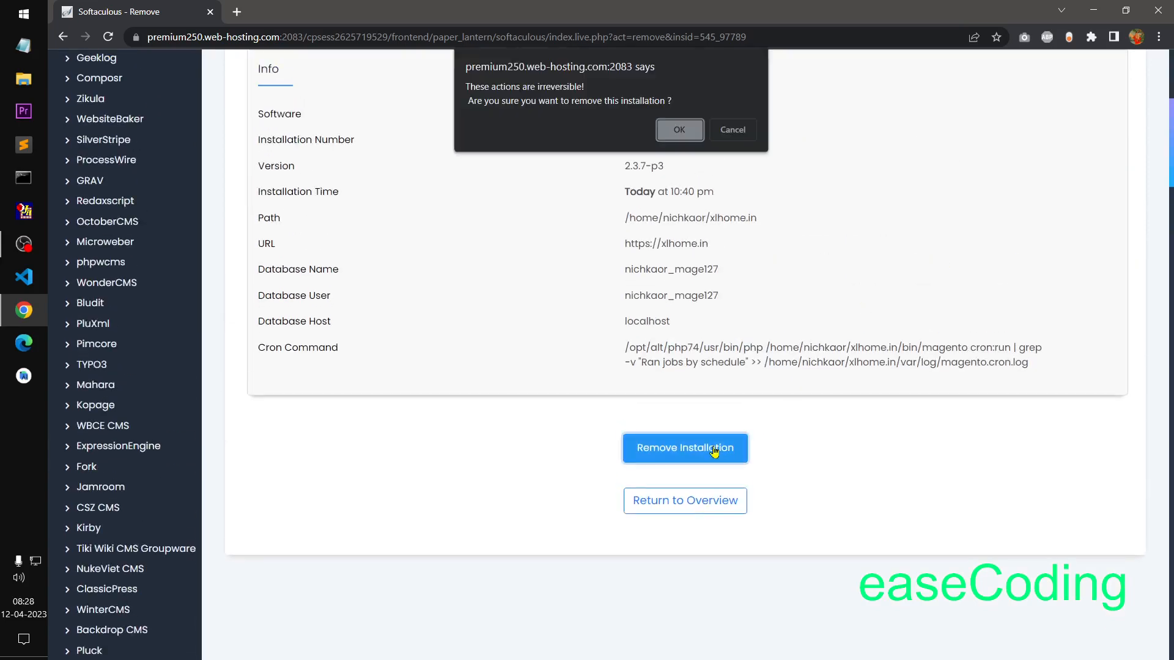
Step: Confirm the Magento removal and open cPanel home in a new tab
{"action": "left_click", "coordinate": [678, 129]}
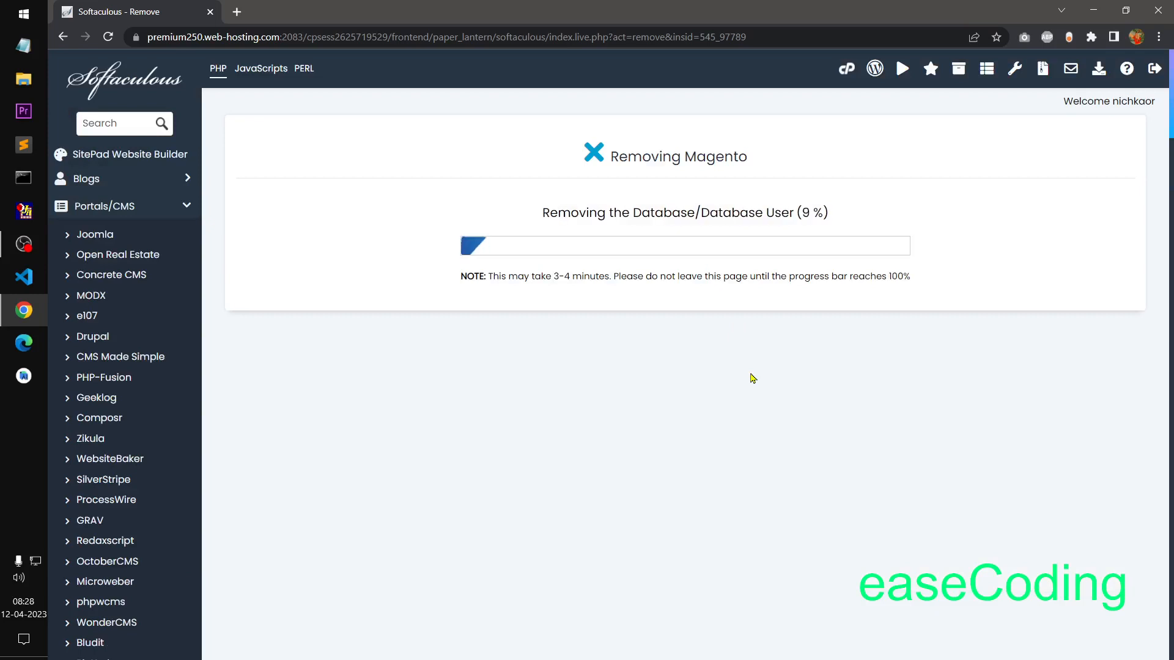
{"action": "right_click", "coordinate": [845, 70]}
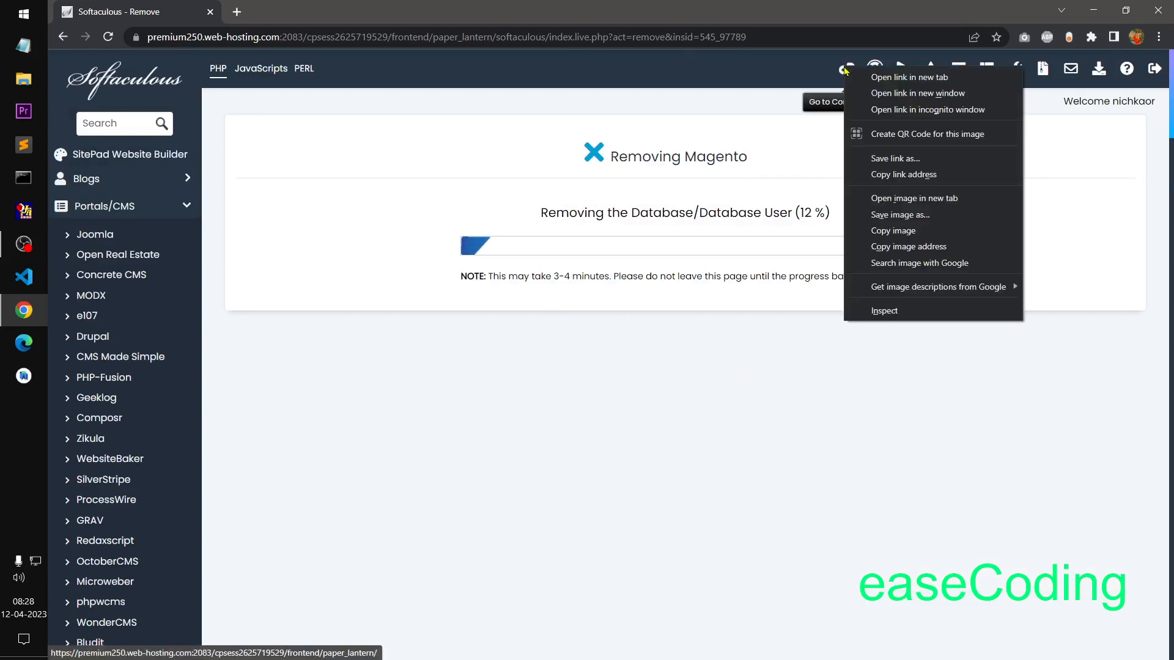
{"action": "left_click", "coordinate": [909, 77]}
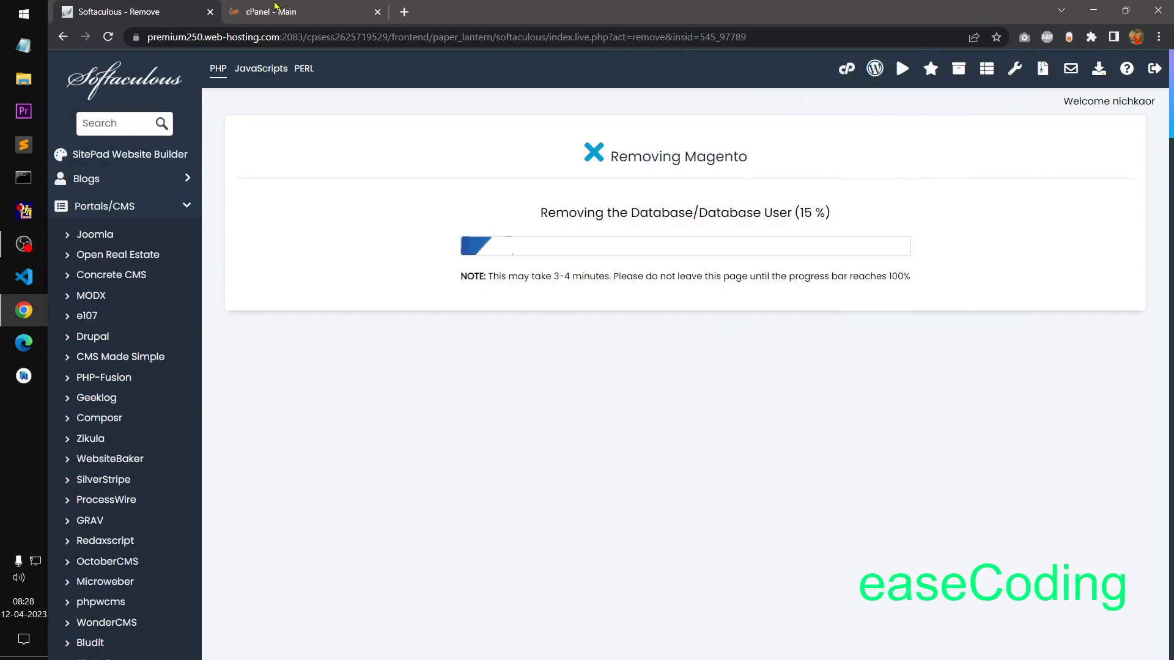
{"action": "mouse_move", "coordinate": [274, 6]}
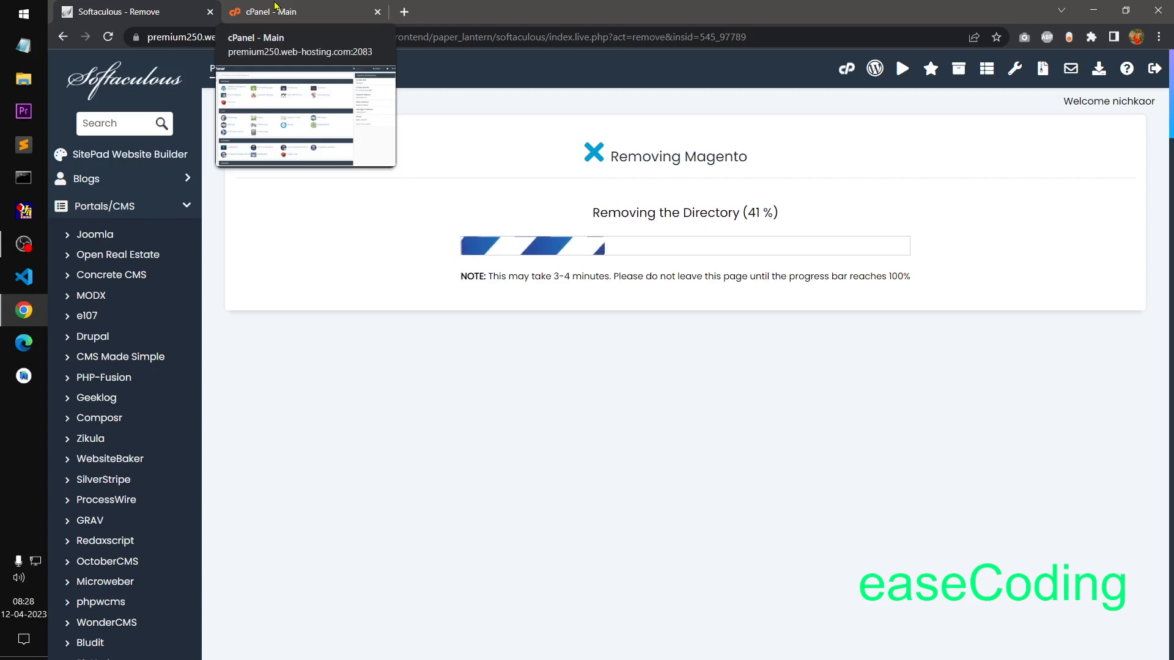
{"action": "left_click", "coordinate": [274, 6]}
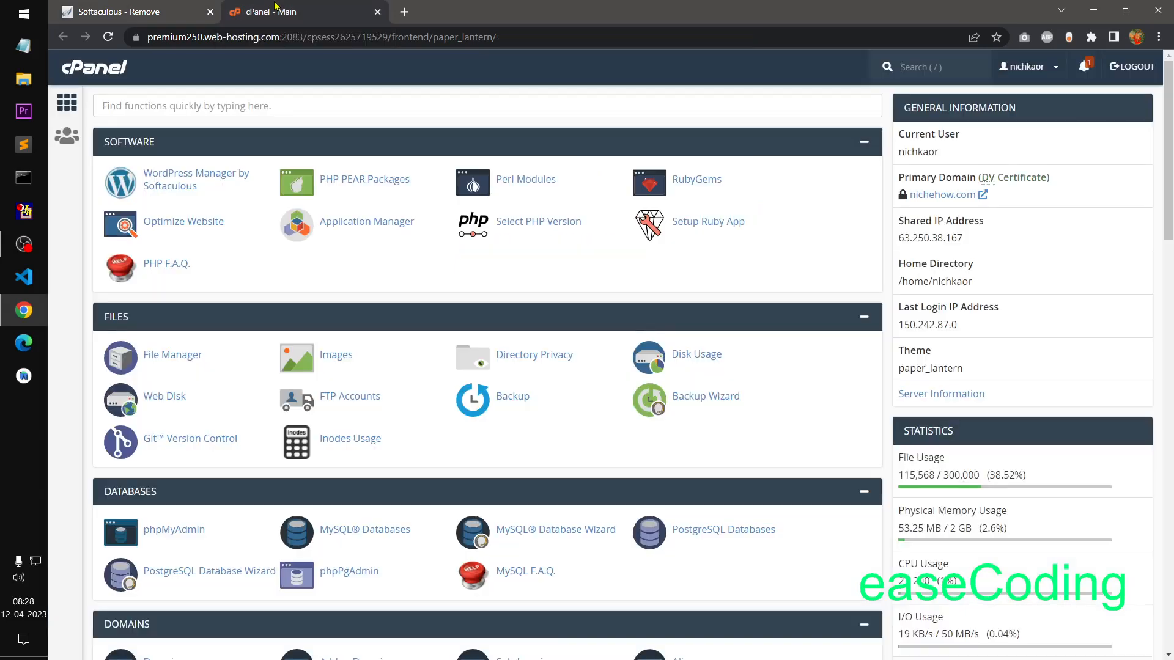
Step: Open xlhome.in in File Manager, verify Softaculous reports removal success, and reload the listing
{"action": "left_click", "coordinate": [172, 354]}
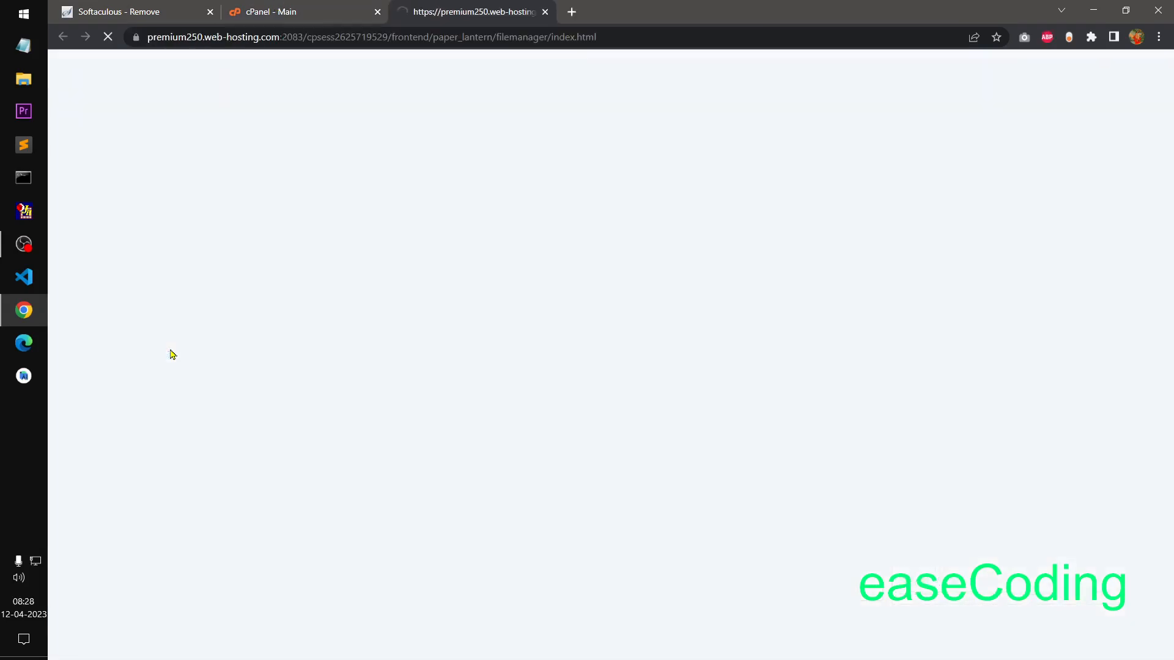
{"action": "scroll", "coordinate": [177, 367], "scroll_direction": "down", "scroll_amount": 3}
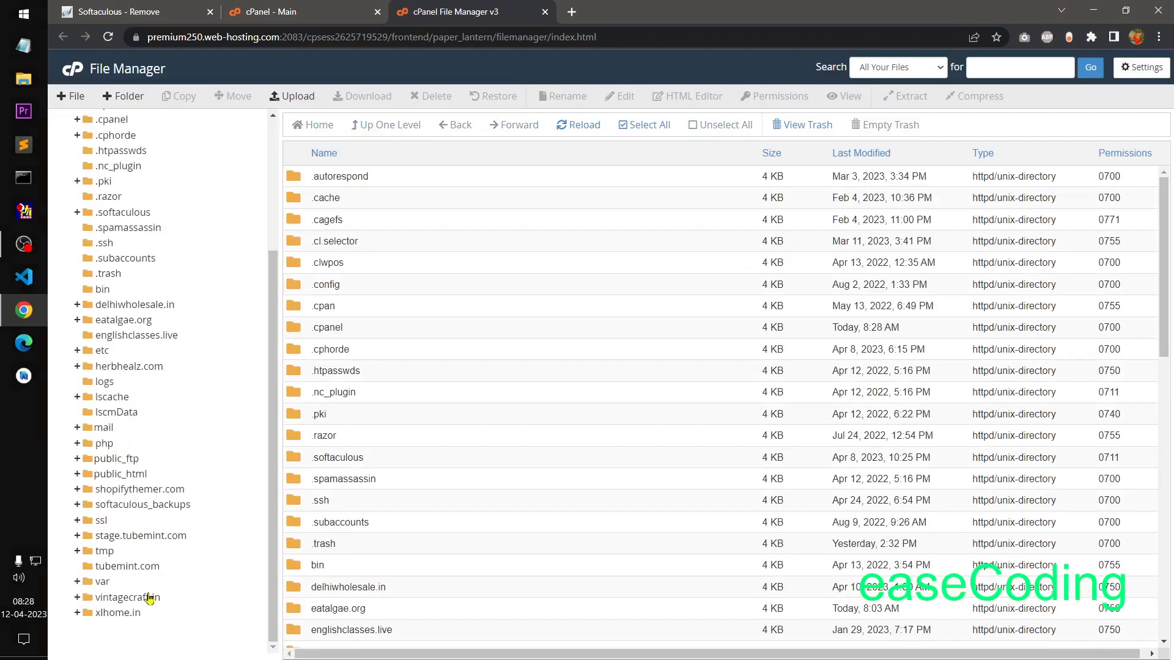
{"action": "left_click", "coordinate": [128, 614]}
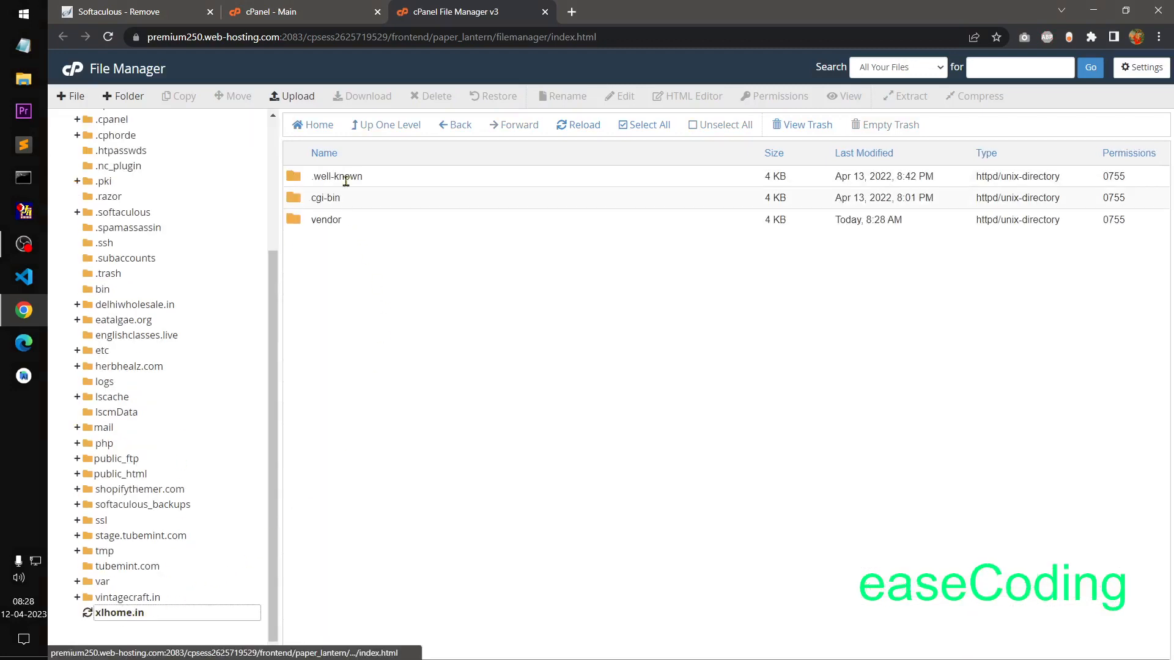
{"action": "left_click", "coordinate": [118, 8]}
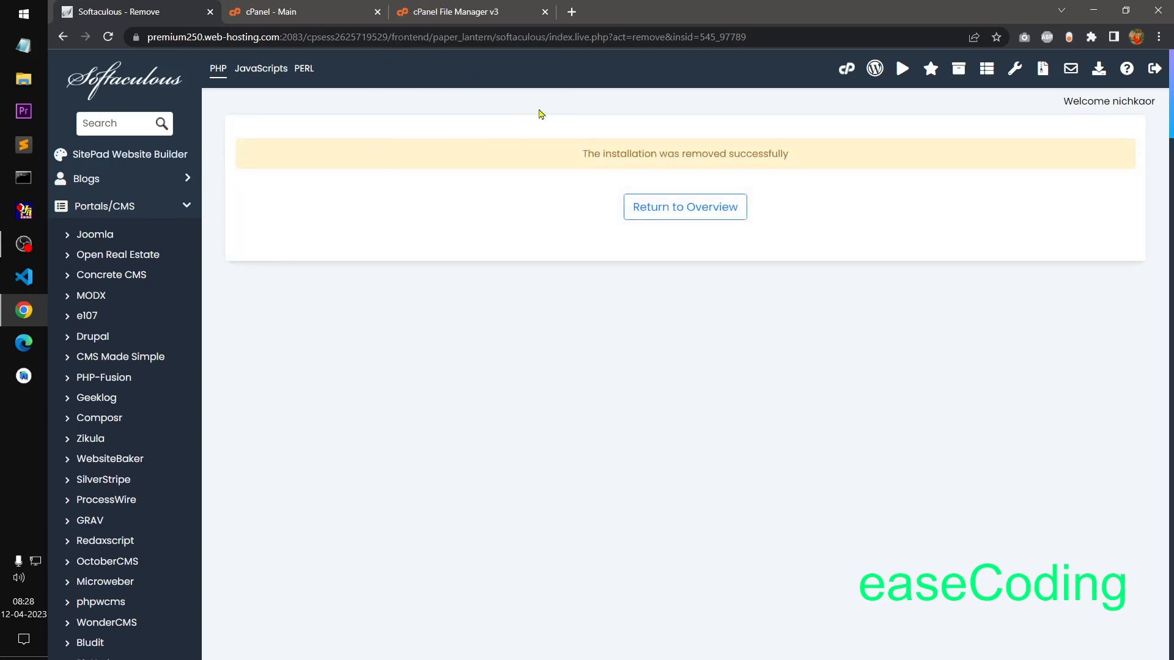
{"action": "left_click_drag", "start_coordinate": [561, 156], "coordinate": [810, 158]}
{"action": "left_click", "coordinate": [495, 6]}
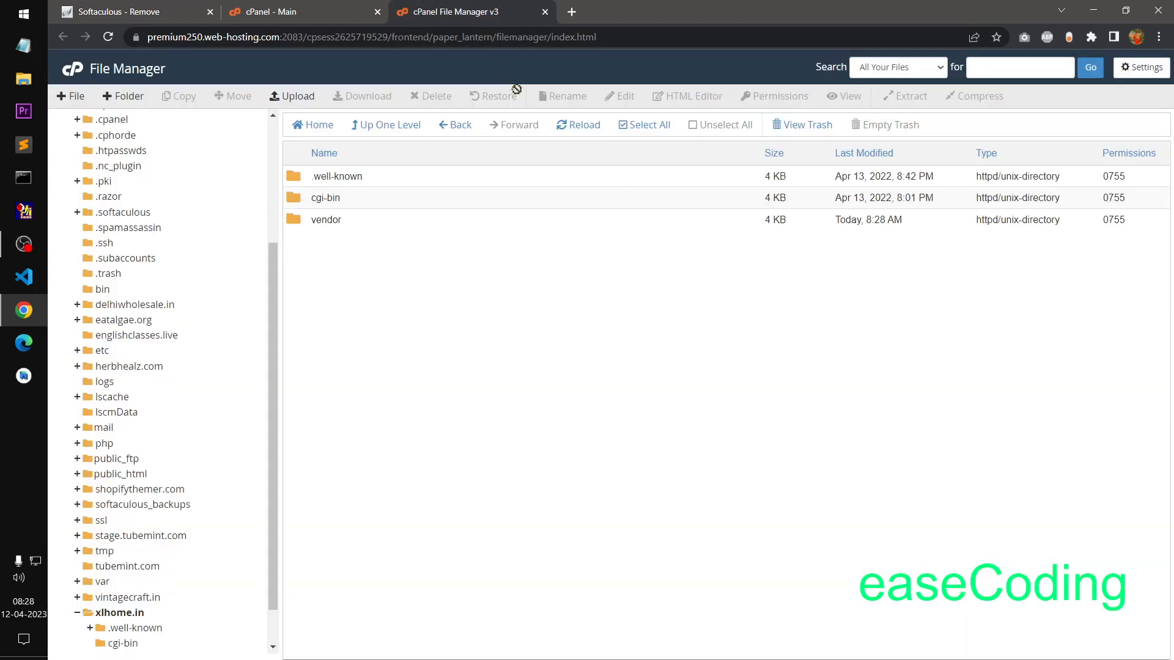
{"action": "left_click", "coordinate": [590, 133]}
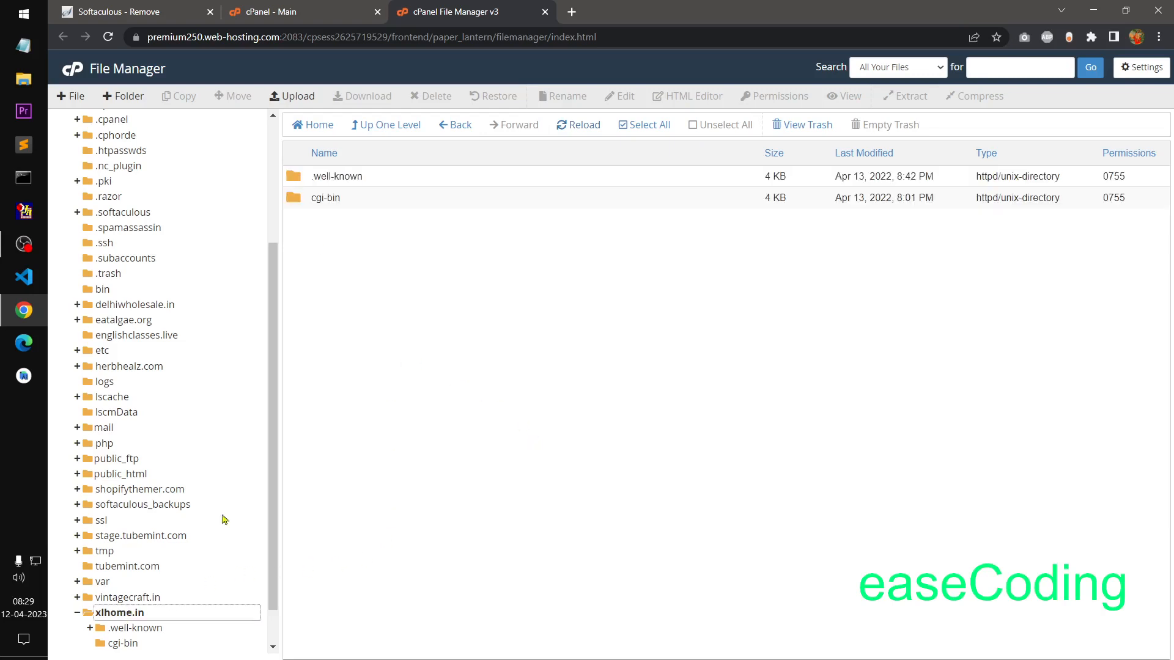
Step: Search 'domain', check xlhome.in's document root under Addon Domains, then return to File Manager
{"action": "left_click", "coordinate": [291, 10]}
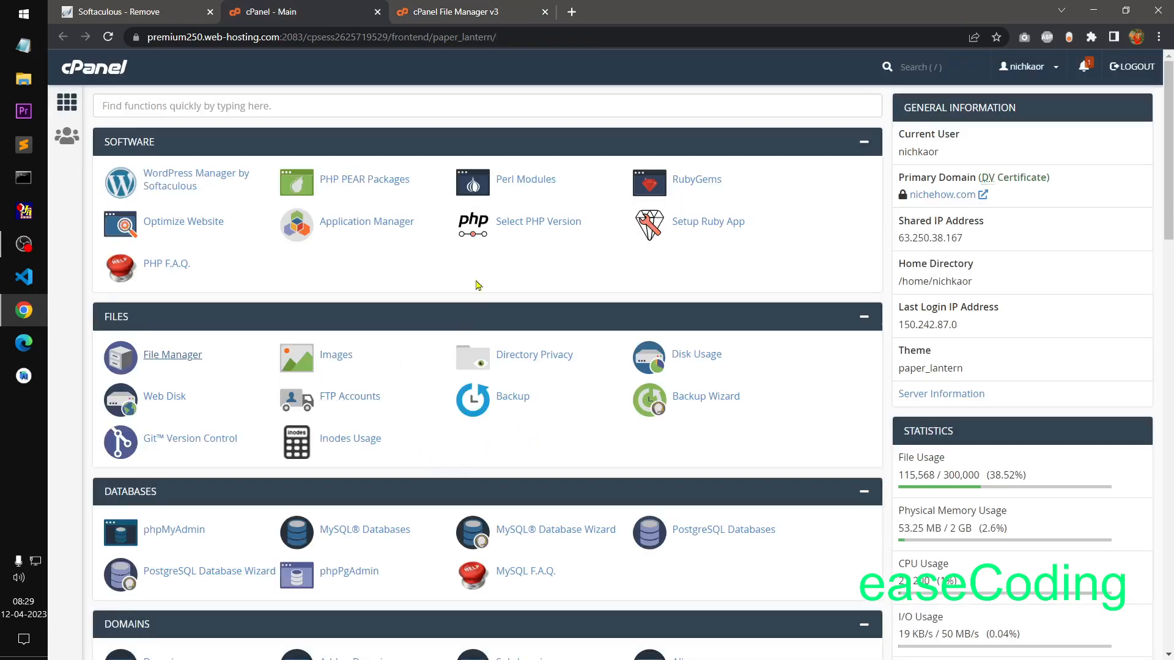
{"action": "scroll", "coordinate": [464, 550], "scroll_direction": "down", "scroll_amount": 8}
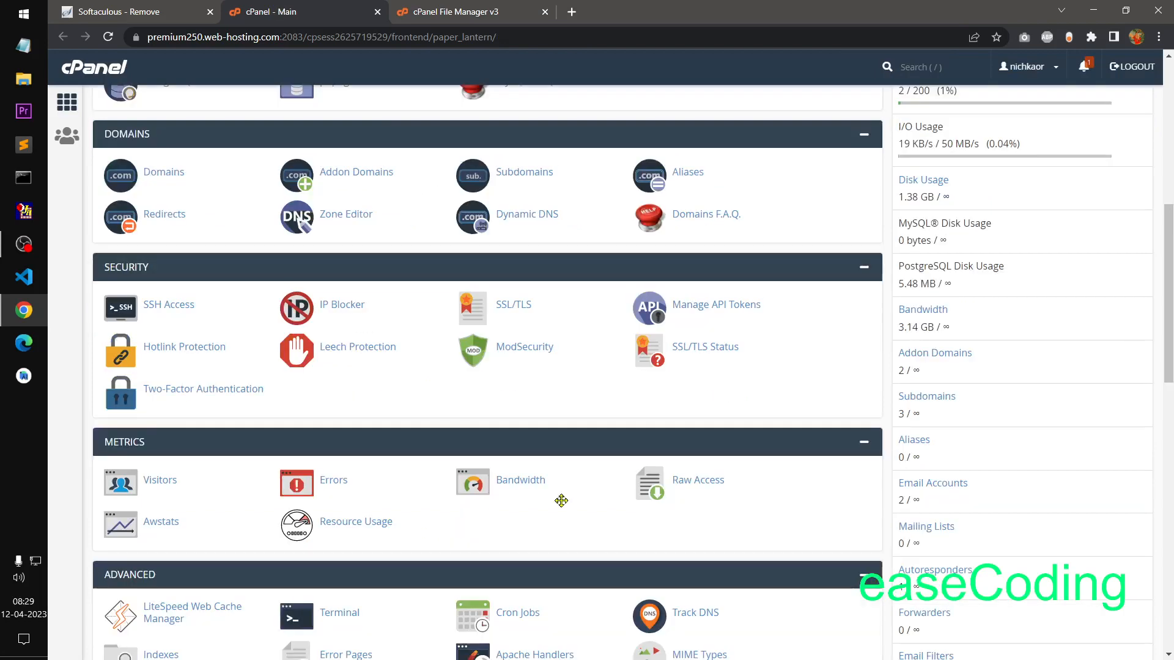
{"action": "scroll", "coordinate": [514, 306], "scroll_direction": "up", "scroll_amount": 8}
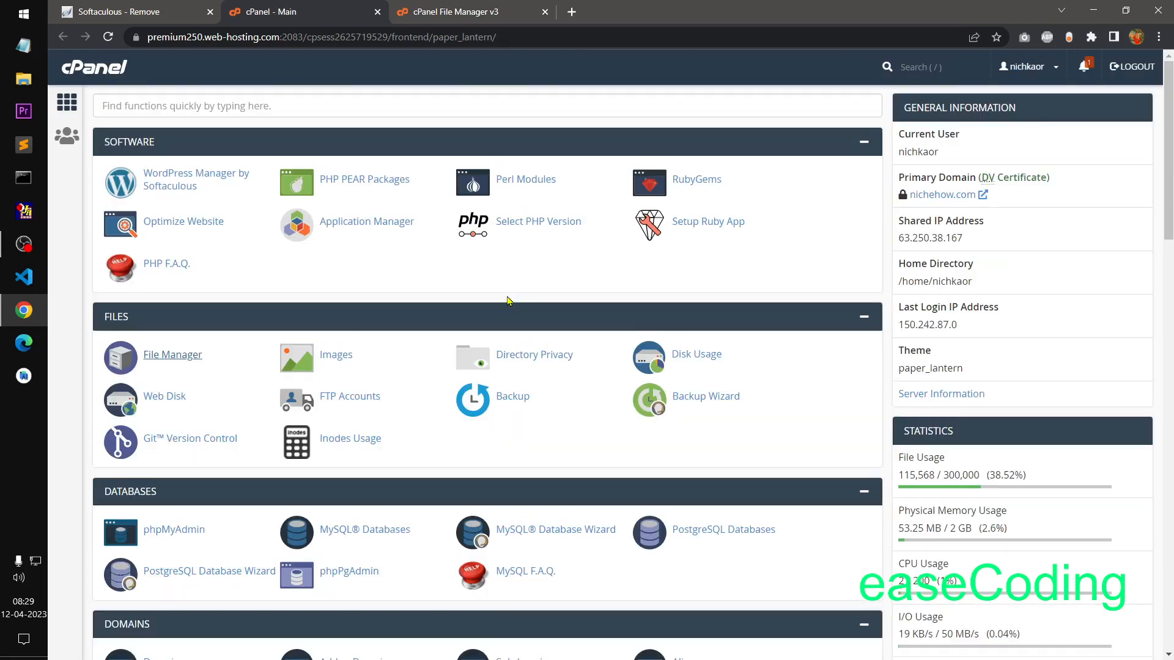
{"action": "left_click", "coordinate": [291, 112]}
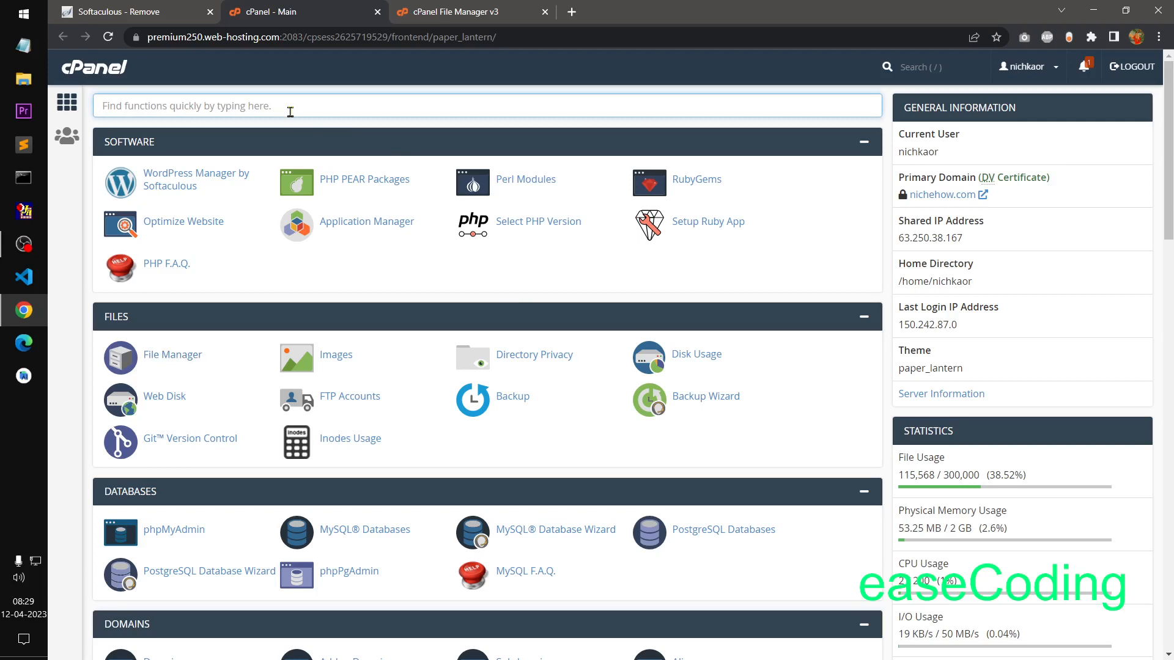
{"action": "type", "text": "doma"}
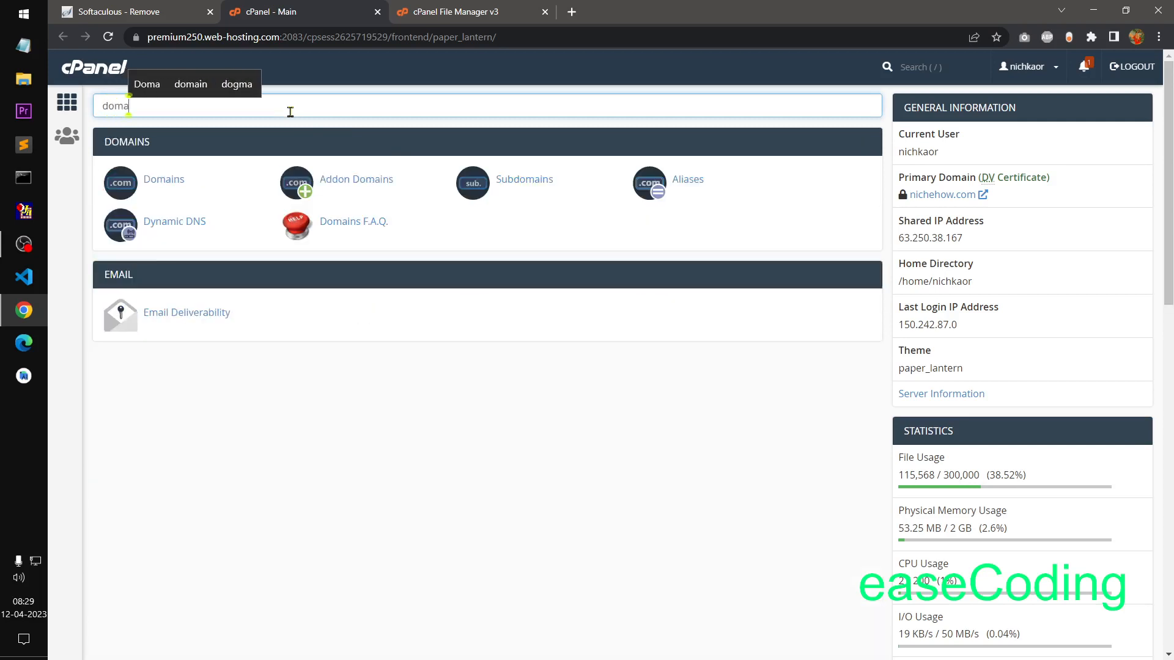
{"action": "type", "text": "in"}
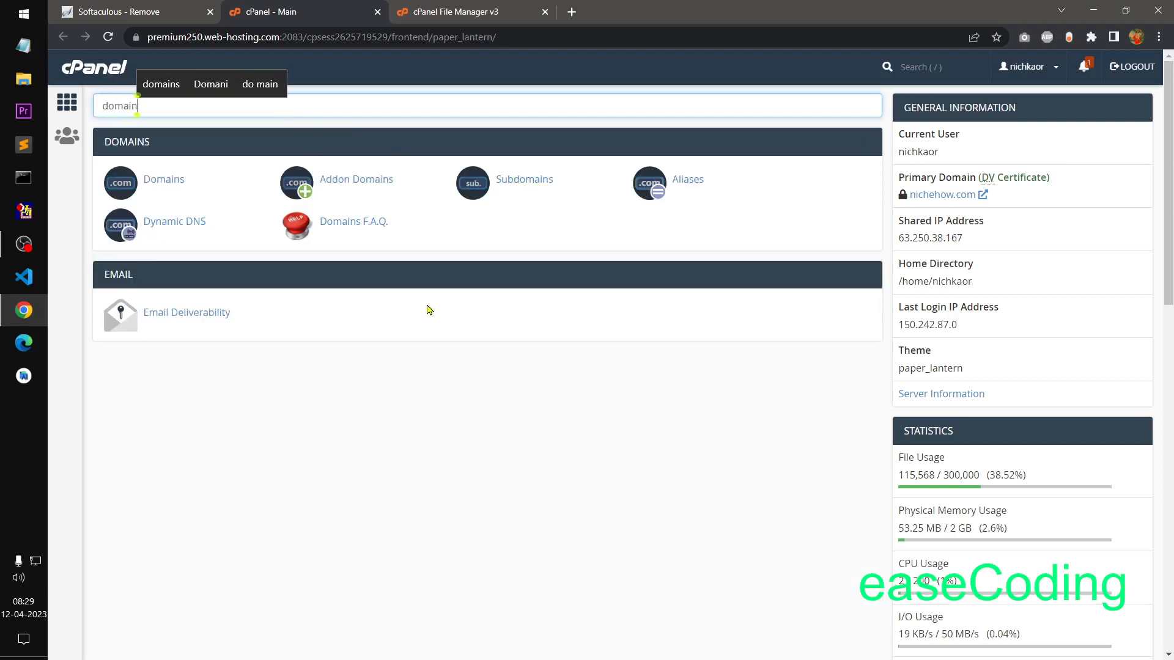
{"action": "left_click", "coordinate": [360, 181]}
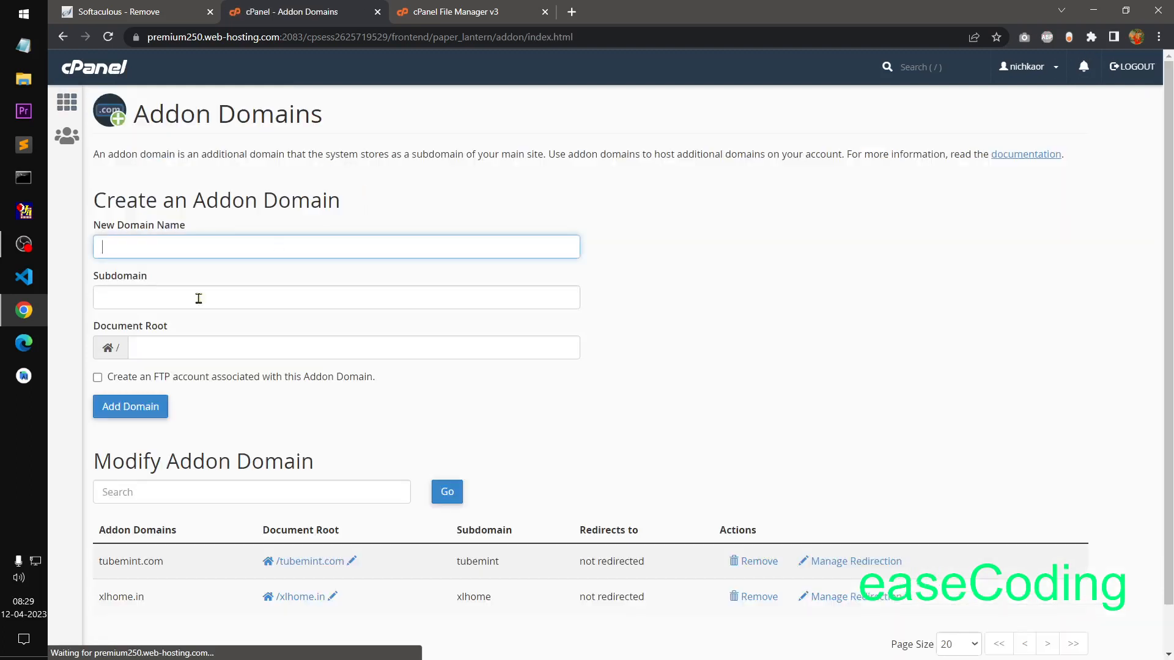
{"action": "left_click", "coordinate": [633, 416]}
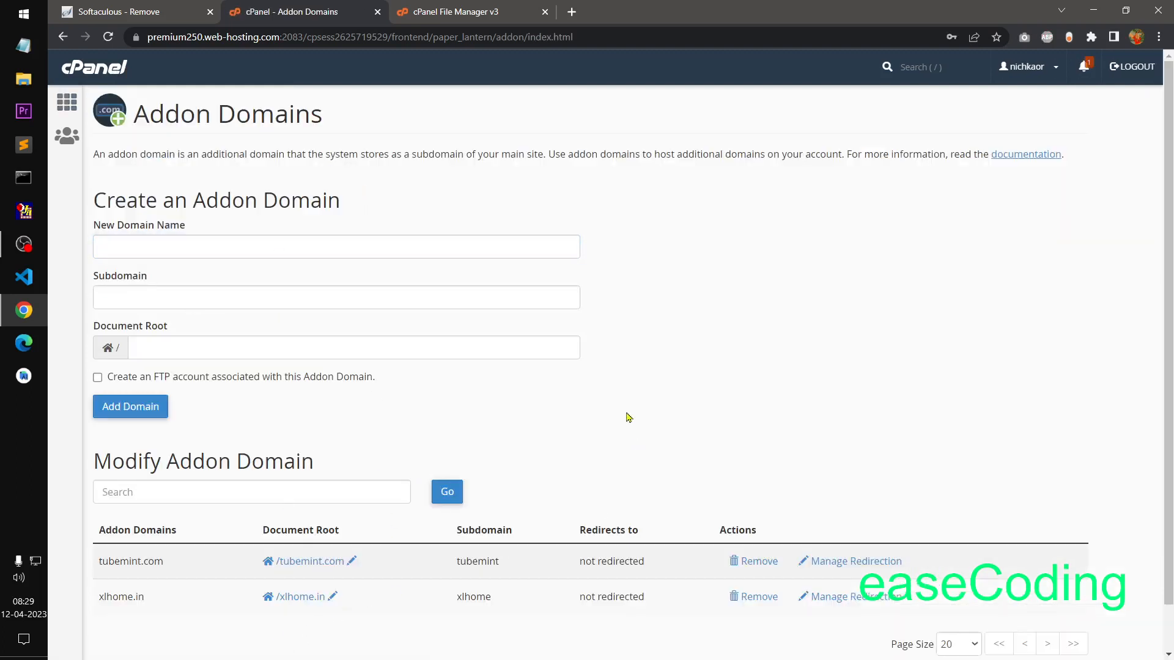
{"action": "left_click_drag", "start_coordinate": [101, 604], "coordinate": [152, 608]}
{"action": "left_click", "coordinate": [219, 639]}
{"action": "left_click", "coordinate": [440, 6]}
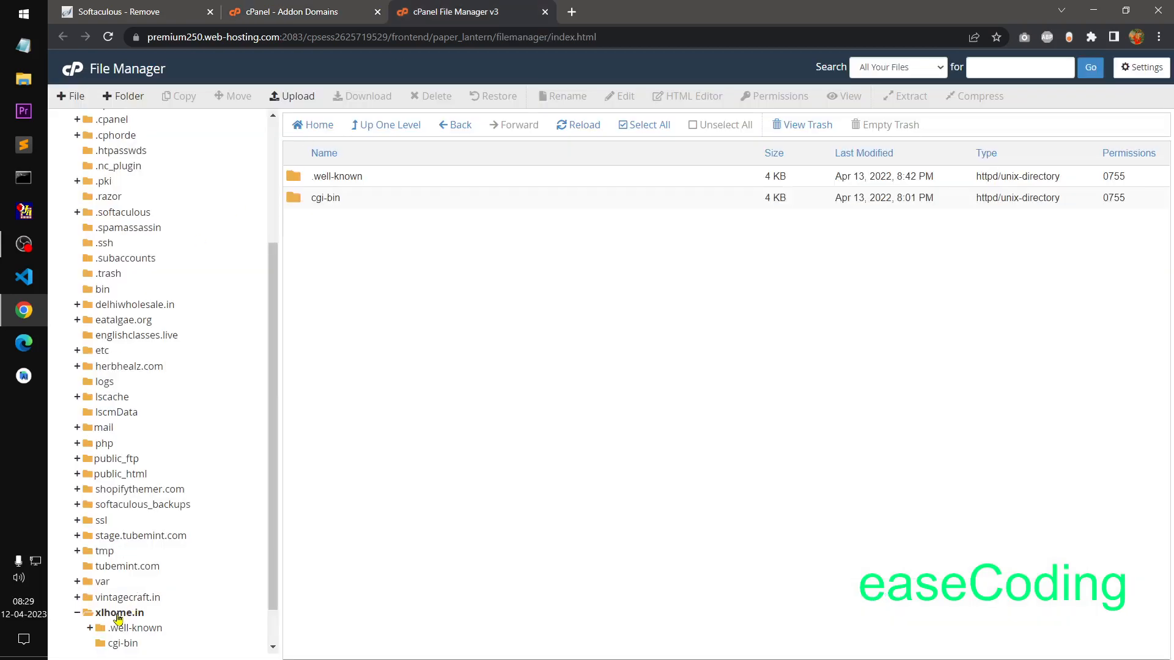
Step: Inspect the cgi-bin and .well-known folders inside xlhome.in, then launch Windows File Explorer
{"action": "left_click", "coordinate": [119, 613]}
{"action": "double_click", "coordinate": [395, 203]}
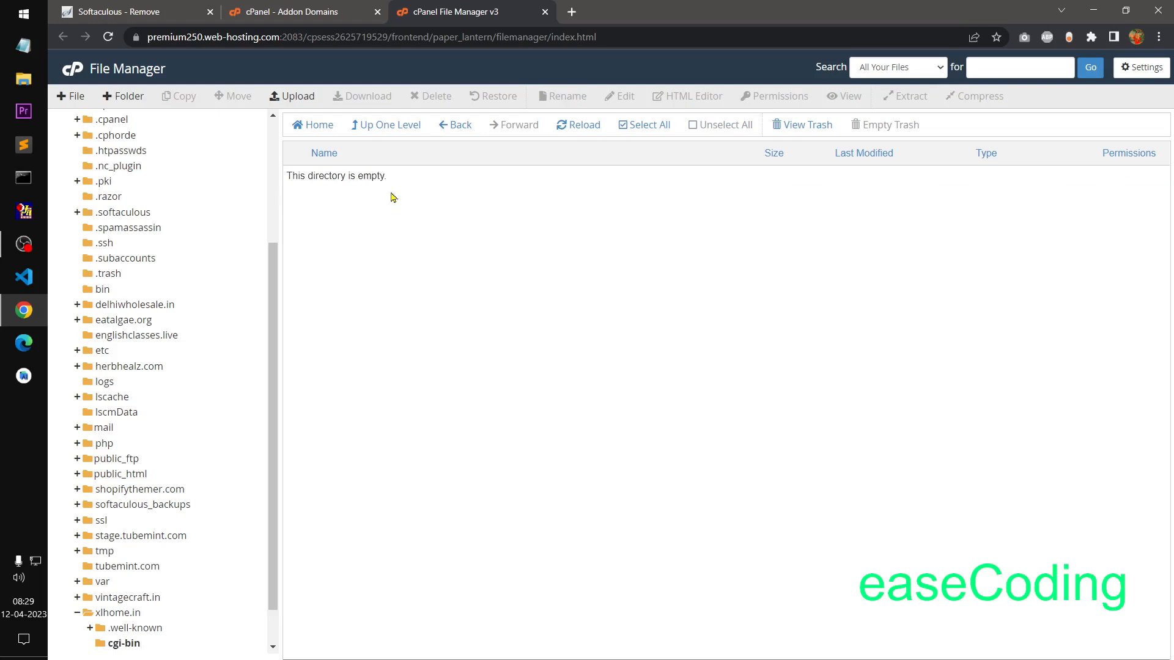
{"action": "left_click", "coordinate": [368, 126]}
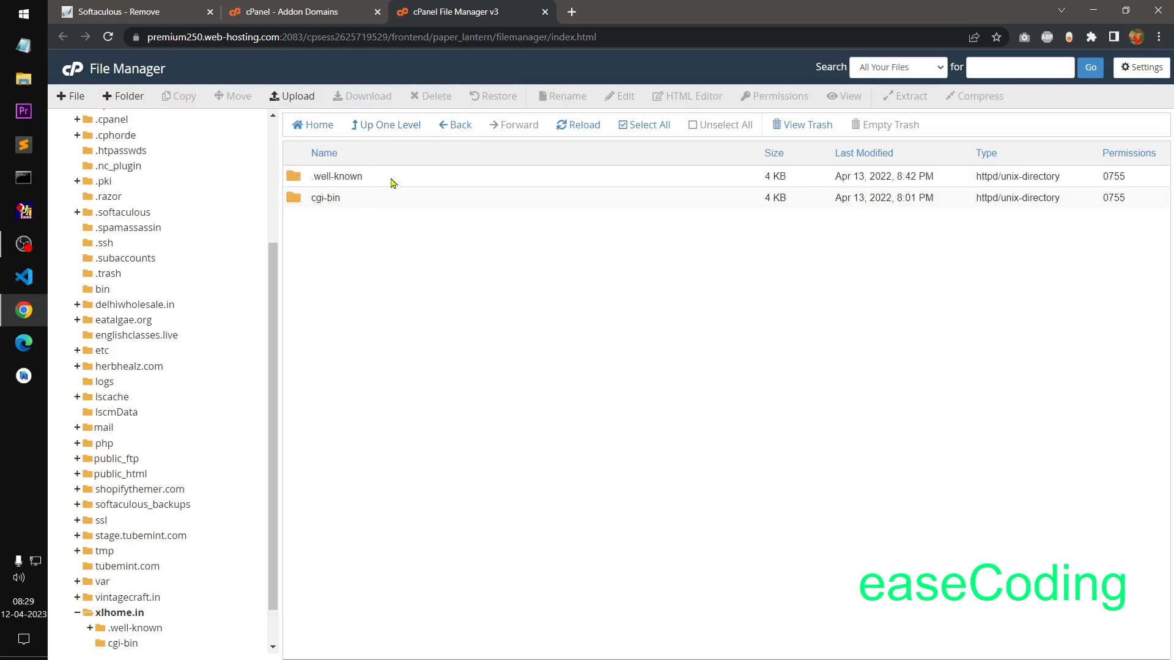
{"action": "double_click", "coordinate": [393, 183]}
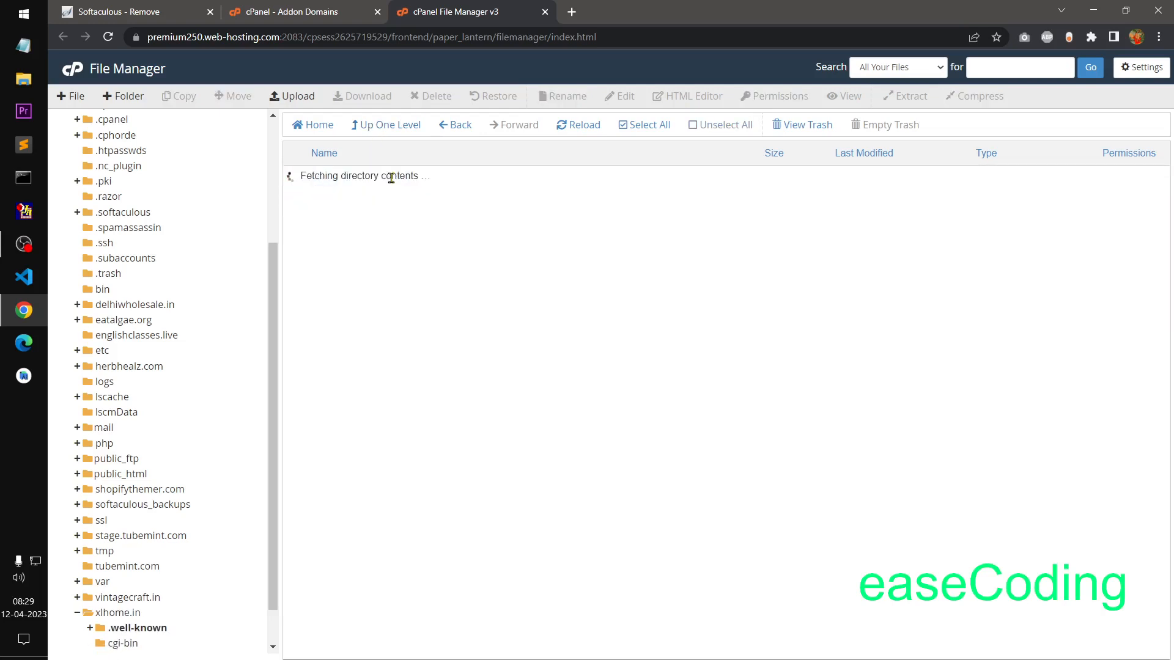
{"action": "left_click", "coordinate": [391, 136]}
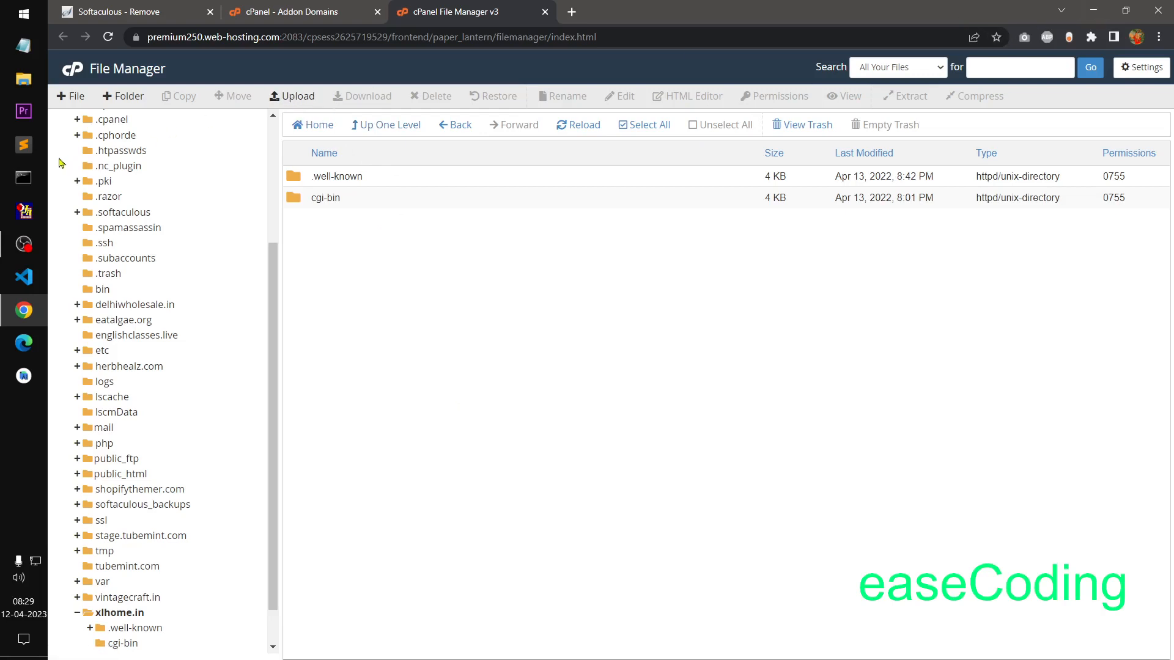
{"action": "left_click", "coordinate": [19, 85]}
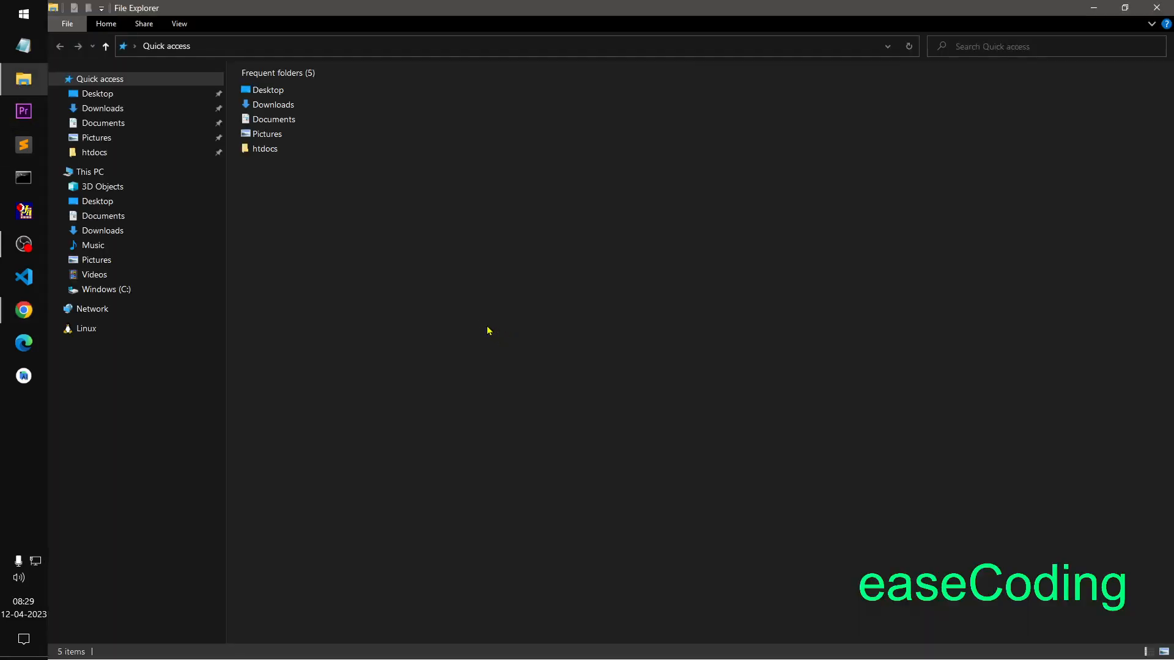
Step: Open Downloads > Tourist Free Website Template - Free-CSS.com > travel-agency and preview index.html in the browser
{"action": "left_click", "coordinate": [115, 110]}
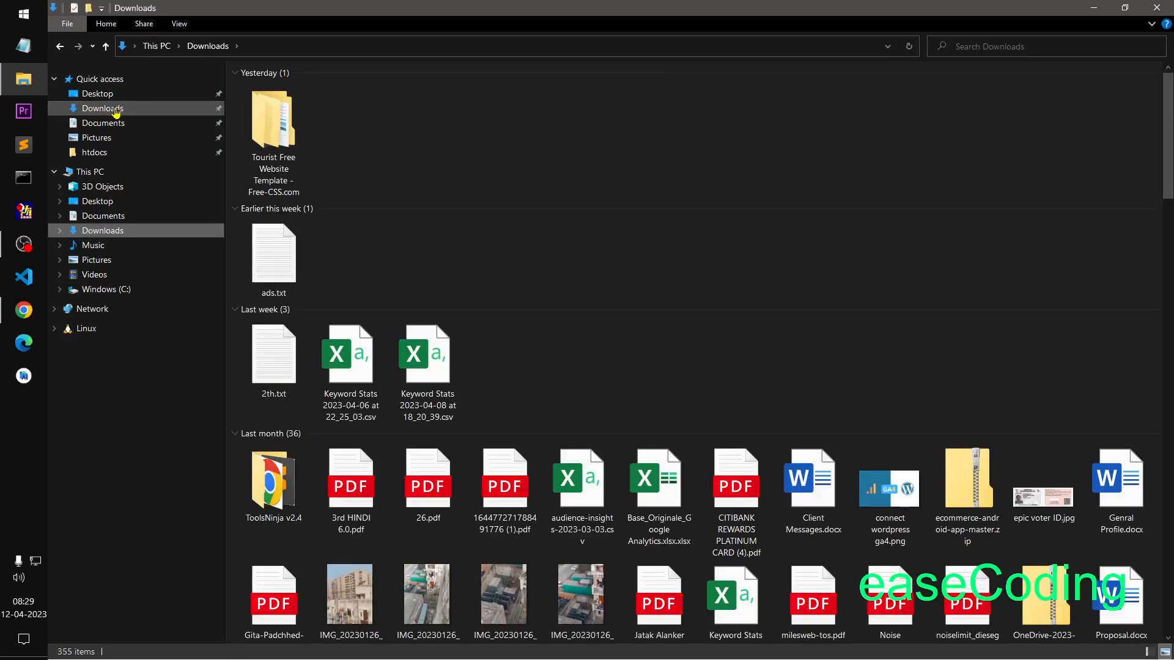
{"action": "double_click", "coordinate": [262, 111]}
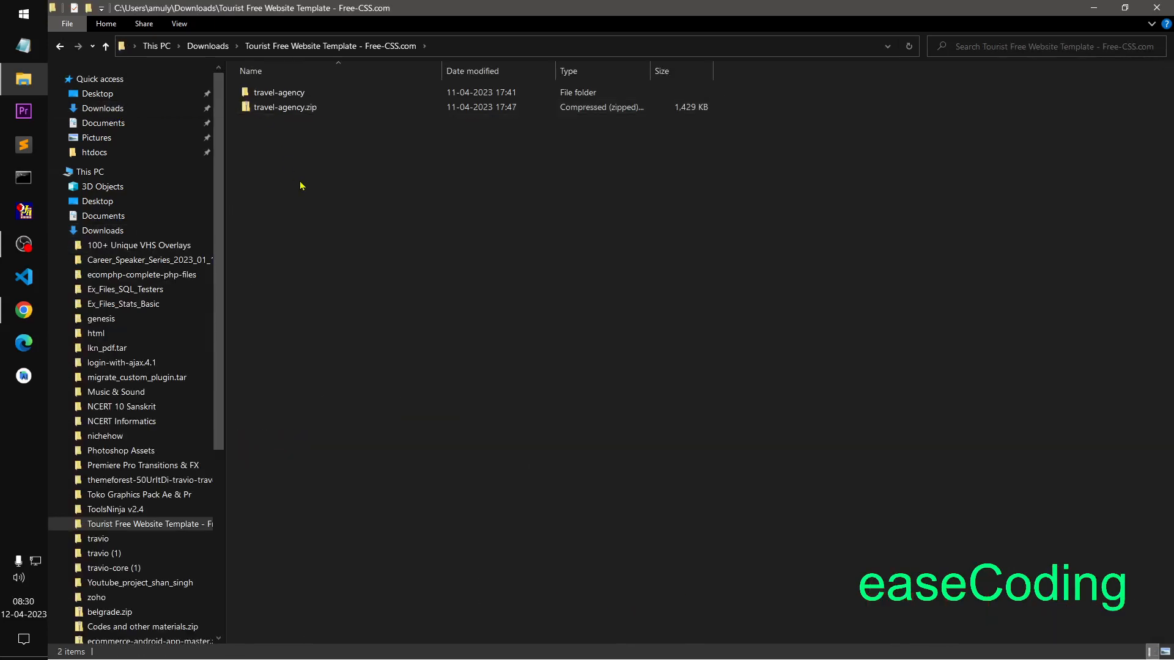
{"action": "double_click", "coordinate": [323, 97]}
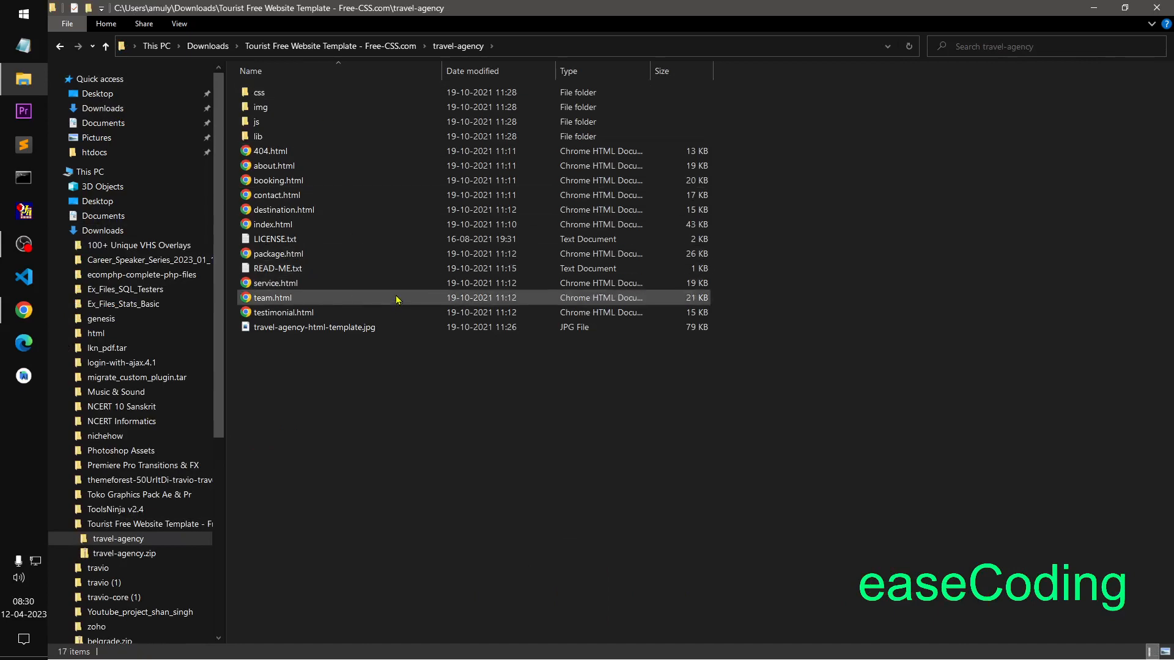
{"action": "key", "text": "alt+Tab"}
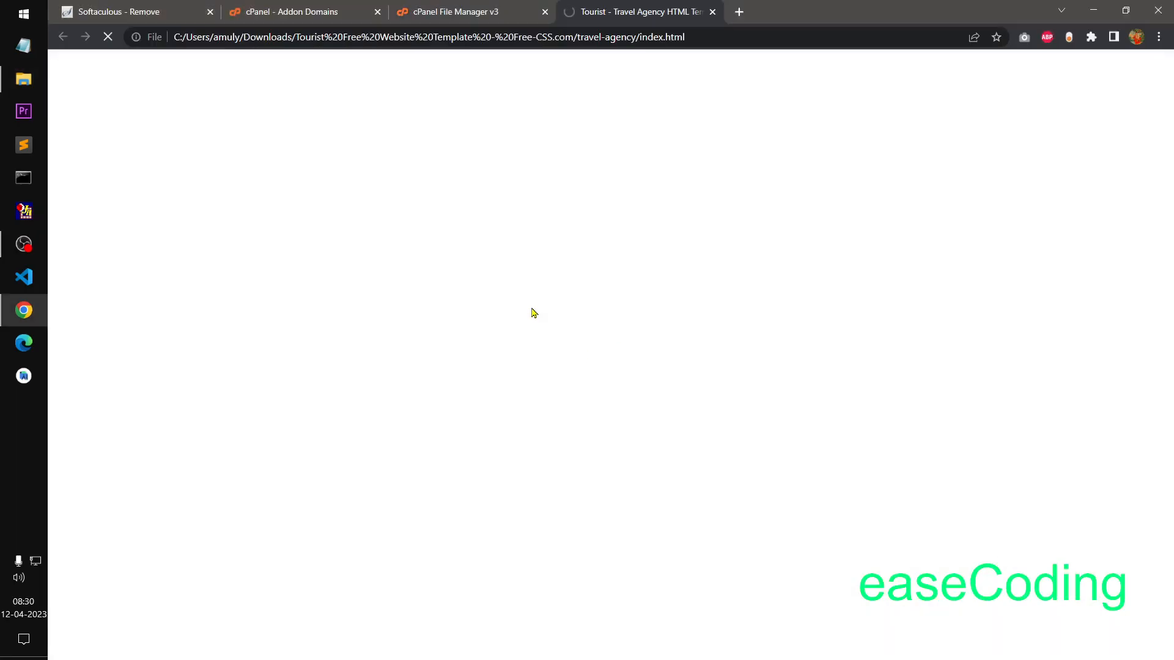
Step: Scroll through the 'Enjoy Your Vacation With Us' Tourist template page, then close its tab
{"action": "scroll", "coordinate": [591, 367], "scroll_direction": "down", "scroll_amount": 20}
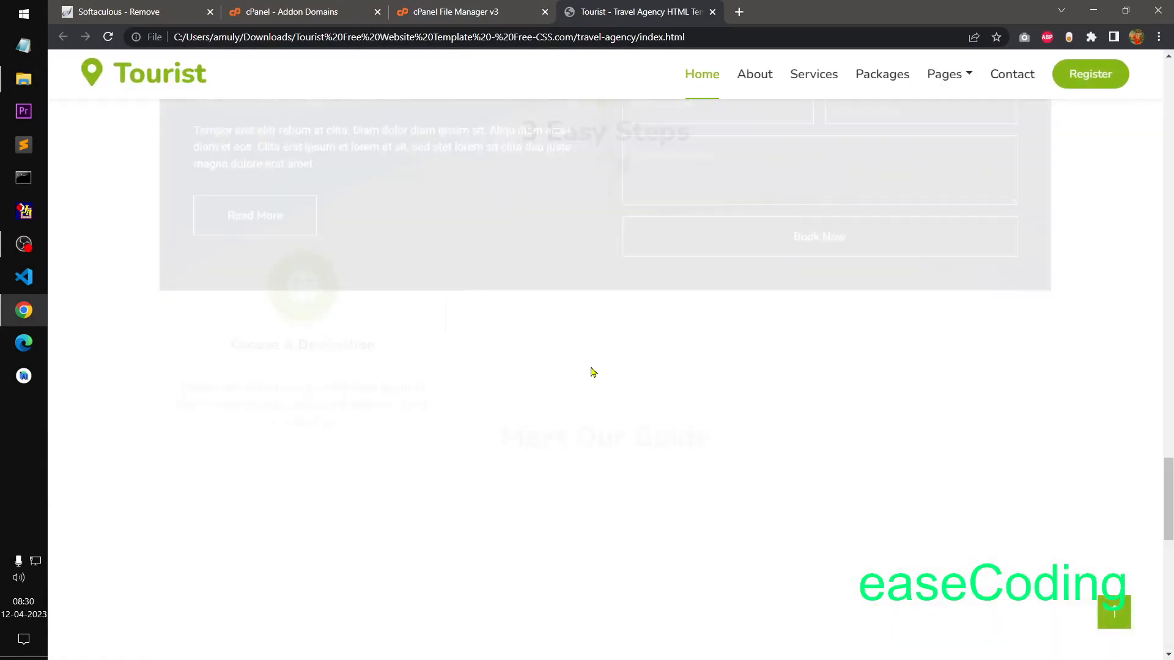
{"action": "scroll", "coordinate": [591, 370], "scroll_direction": "up", "scroll_amount": 10}
{"action": "scroll", "coordinate": [590, 375], "scroll_direction": "up", "scroll_amount": 15}
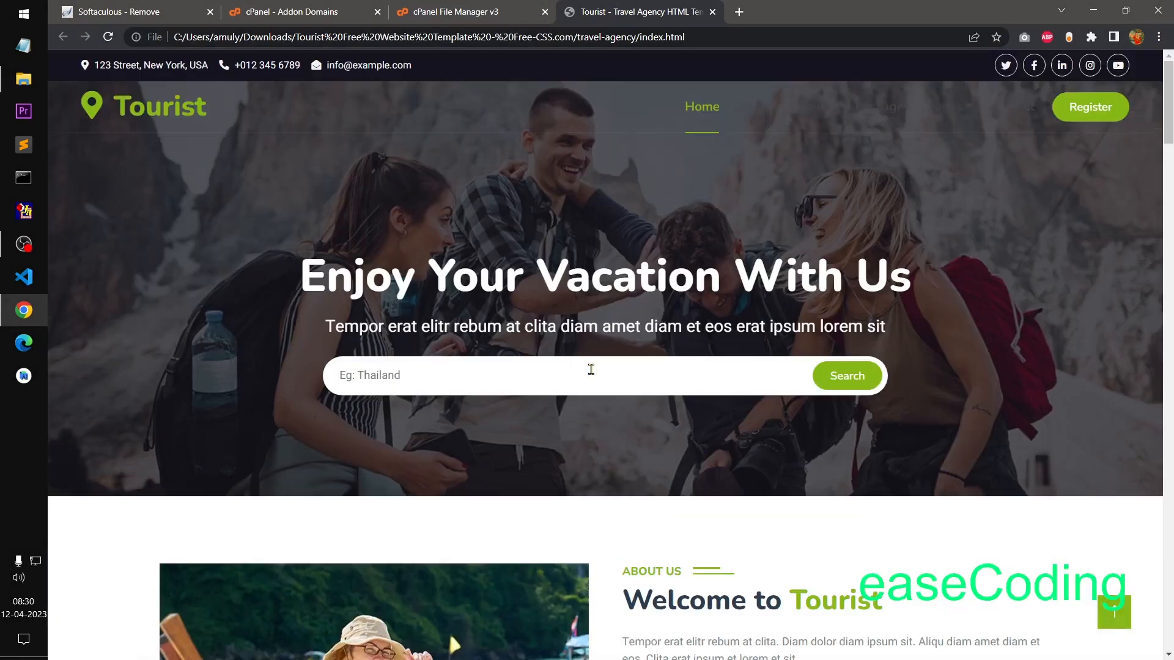
{"action": "left_click", "coordinate": [712, 11]}
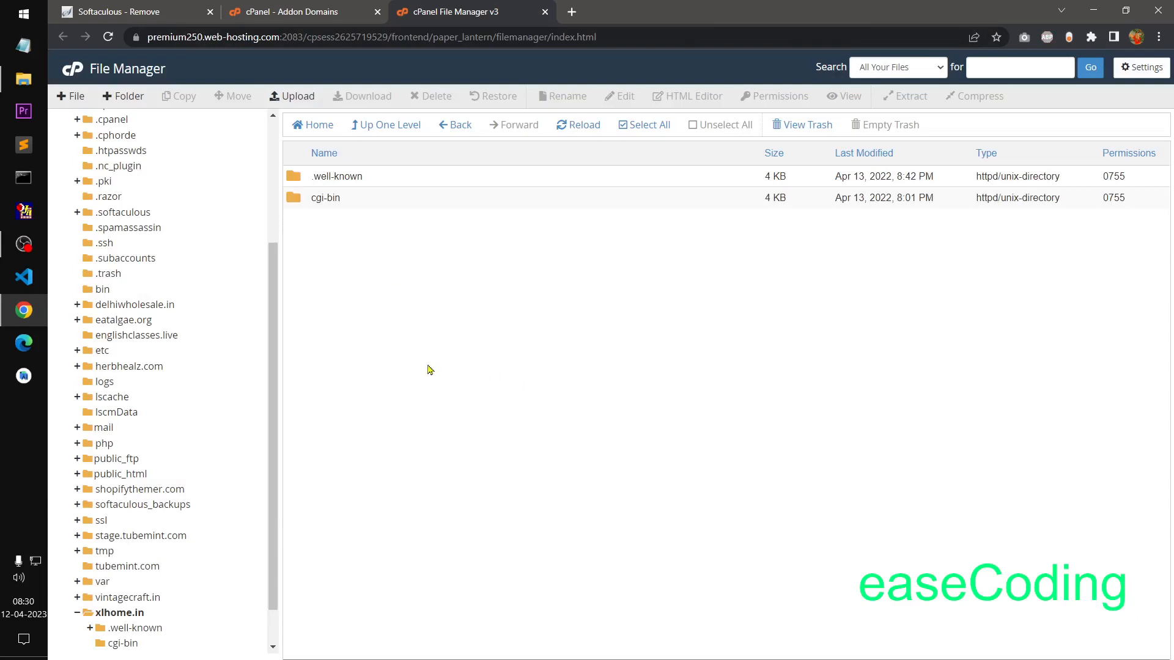
{"action": "left_click", "coordinate": [23, 79]}
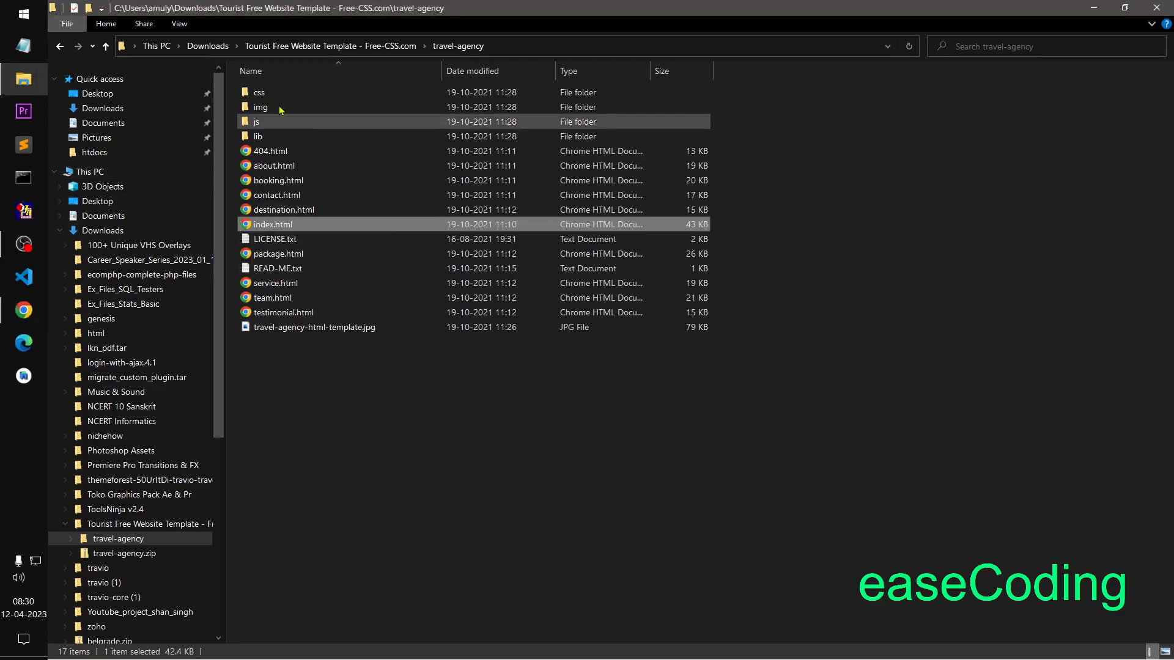
{"action": "left_click", "coordinate": [372, 47]}
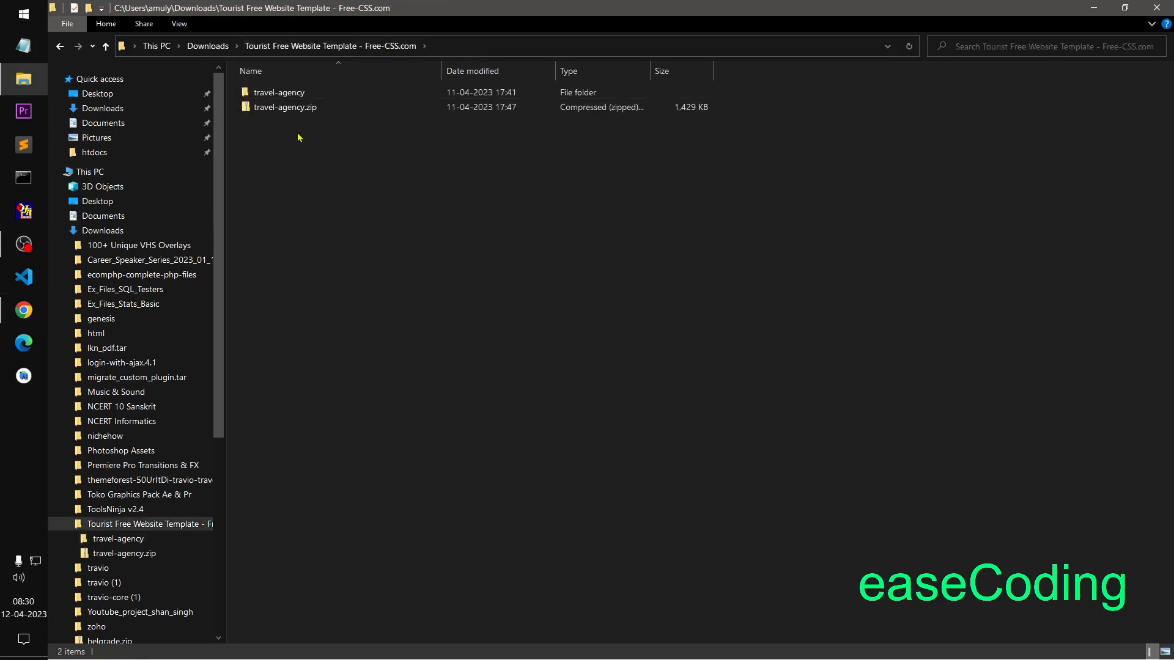
{"action": "left_click", "coordinate": [284, 109]}
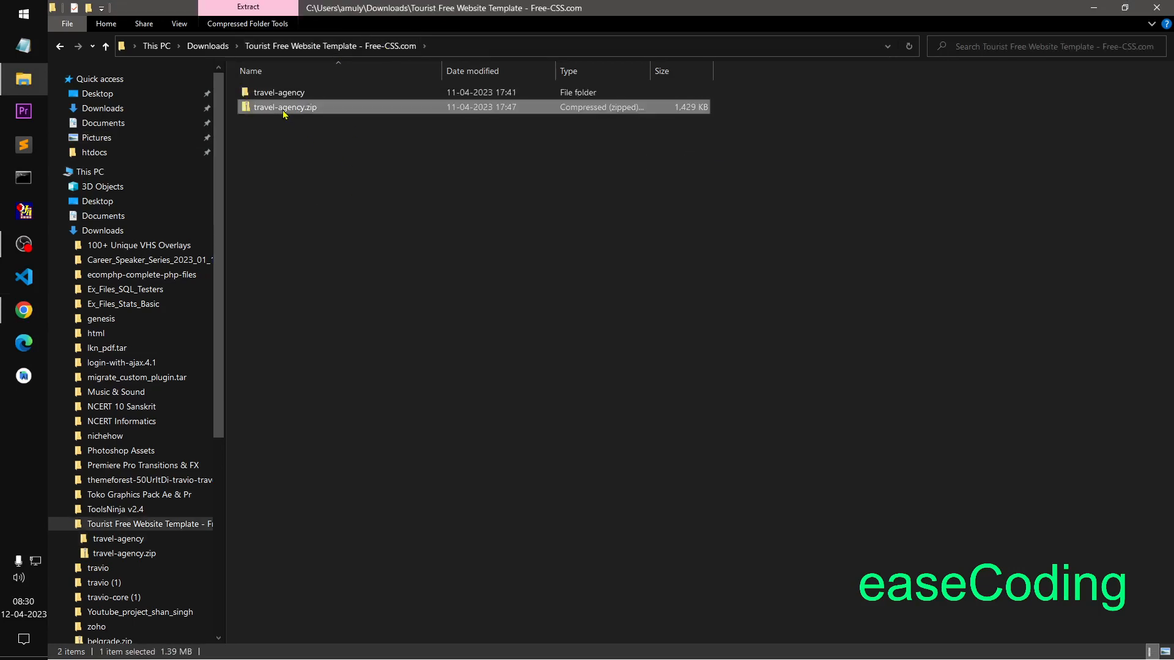
{"action": "double_click", "coordinate": [281, 93]}
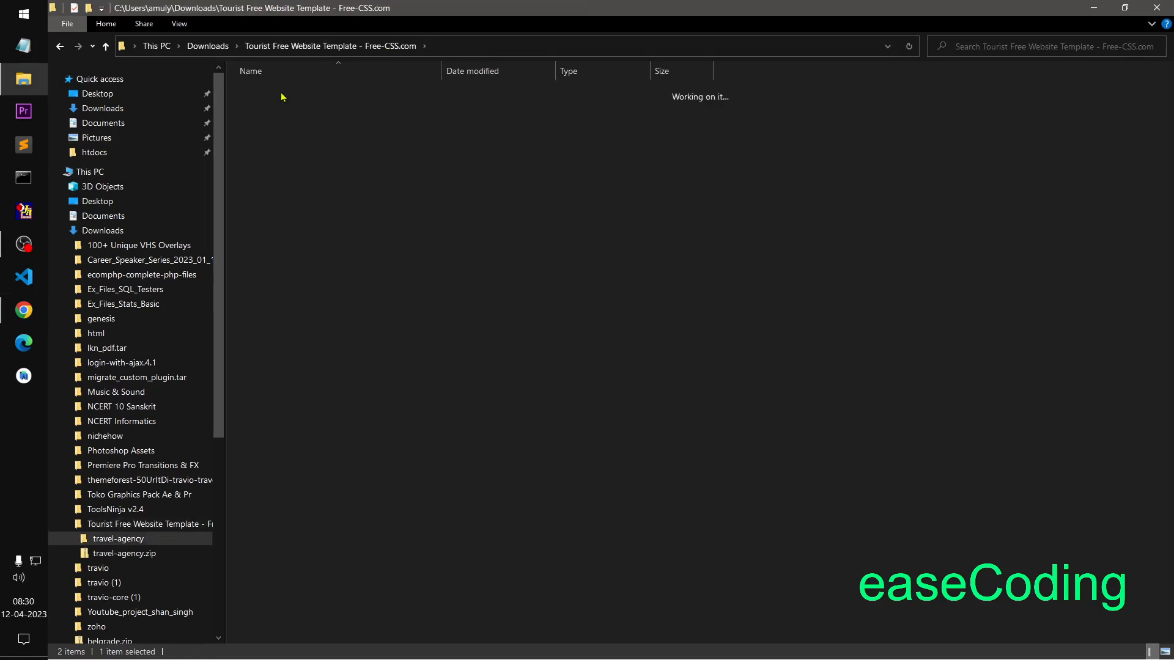
{"action": "left_click", "coordinate": [342, 46]}
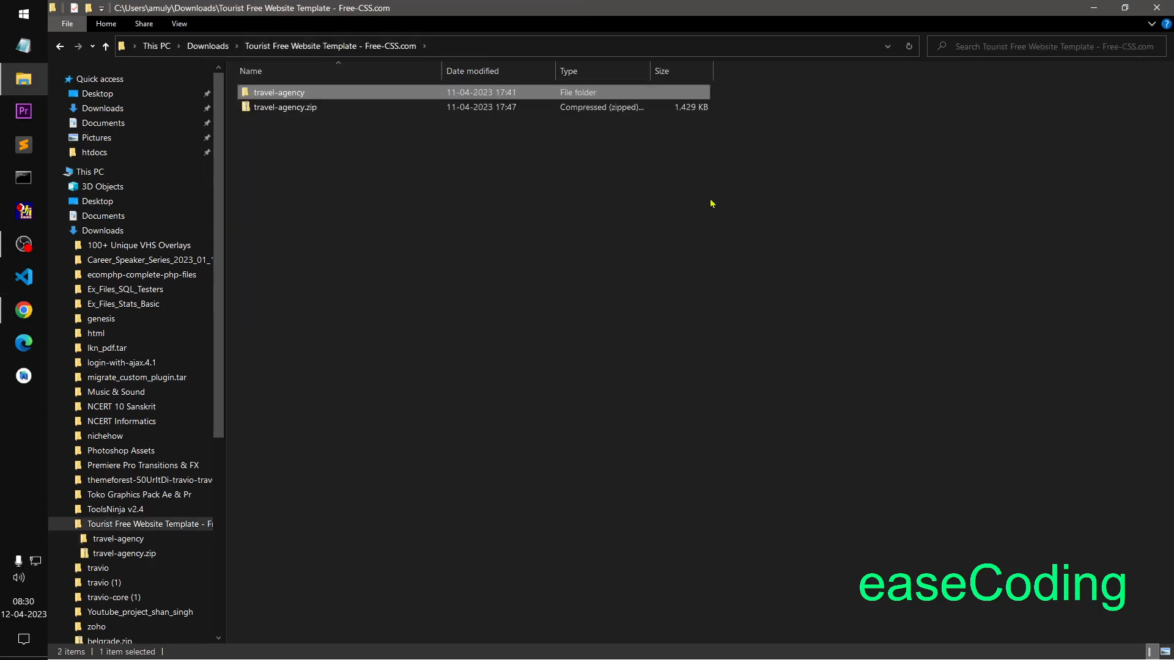
{"action": "left_click", "coordinate": [1155, 8]}
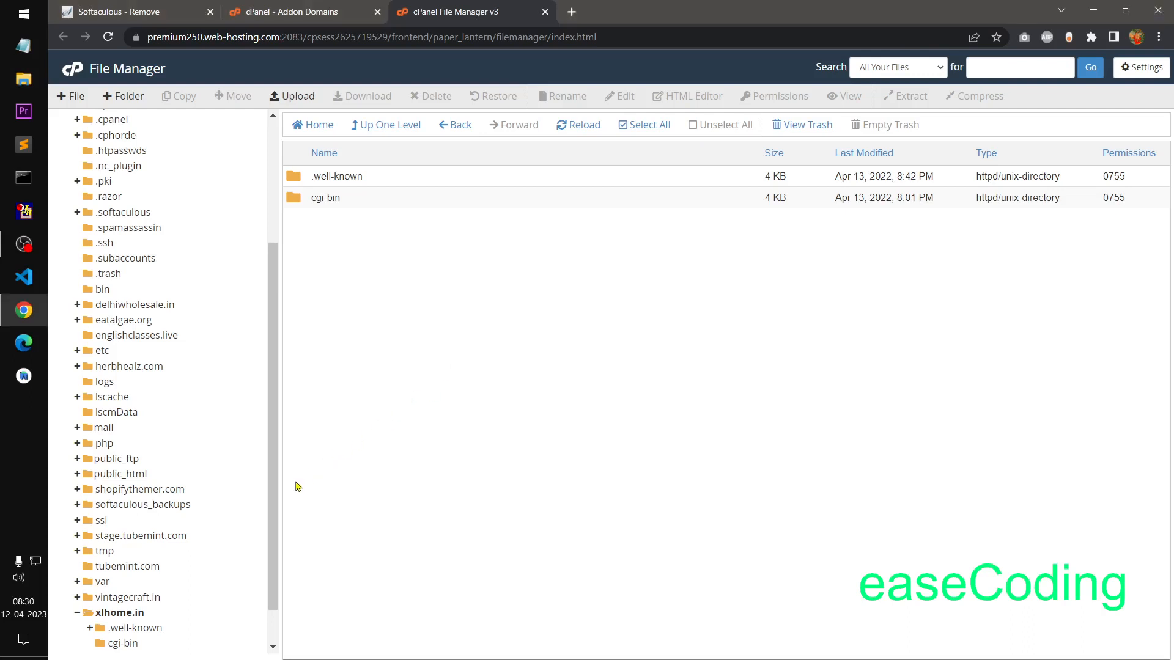
Step: Upload travel-agency.zip from Downloads > Tourist Free Website Template into the xlhome.in folder
{"action": "left_click", "coordinate": [294, 96]}
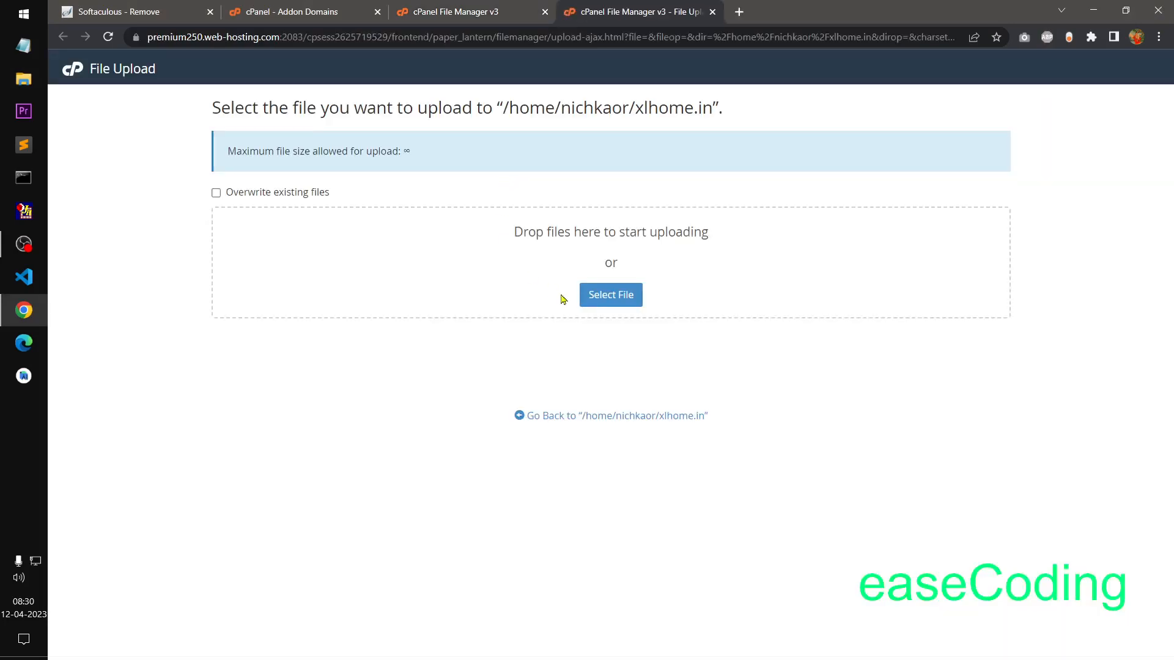
{"action": "left_click", "coordinate": [602, 290]}
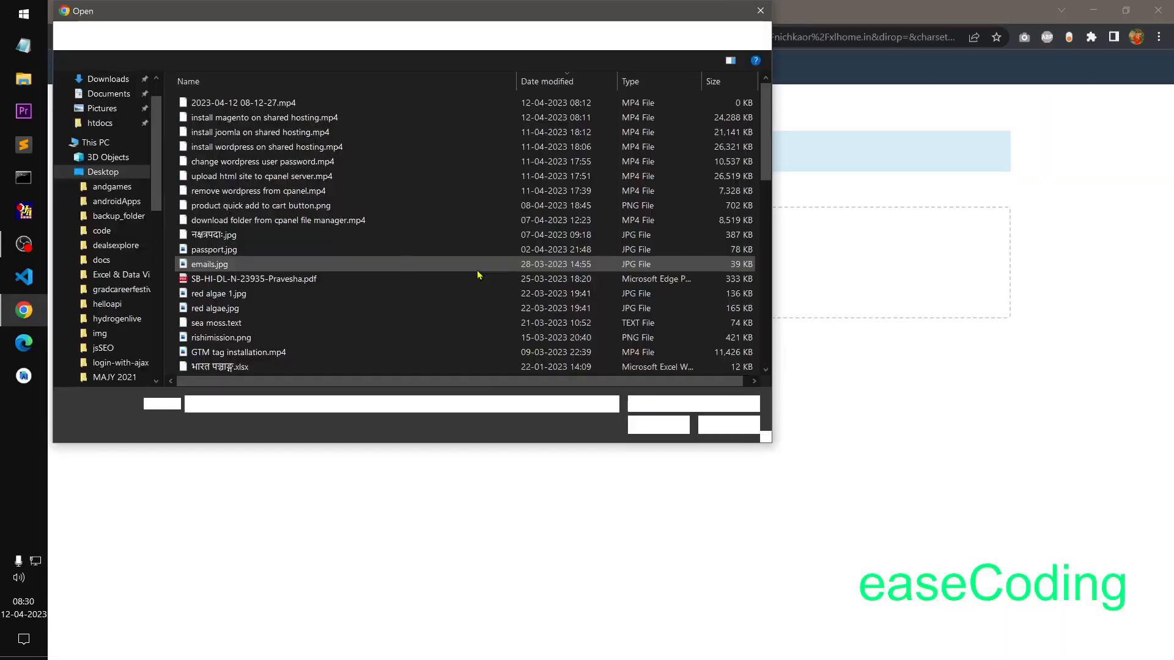
{"action": "left_click", "coordinate": [107, 79]}
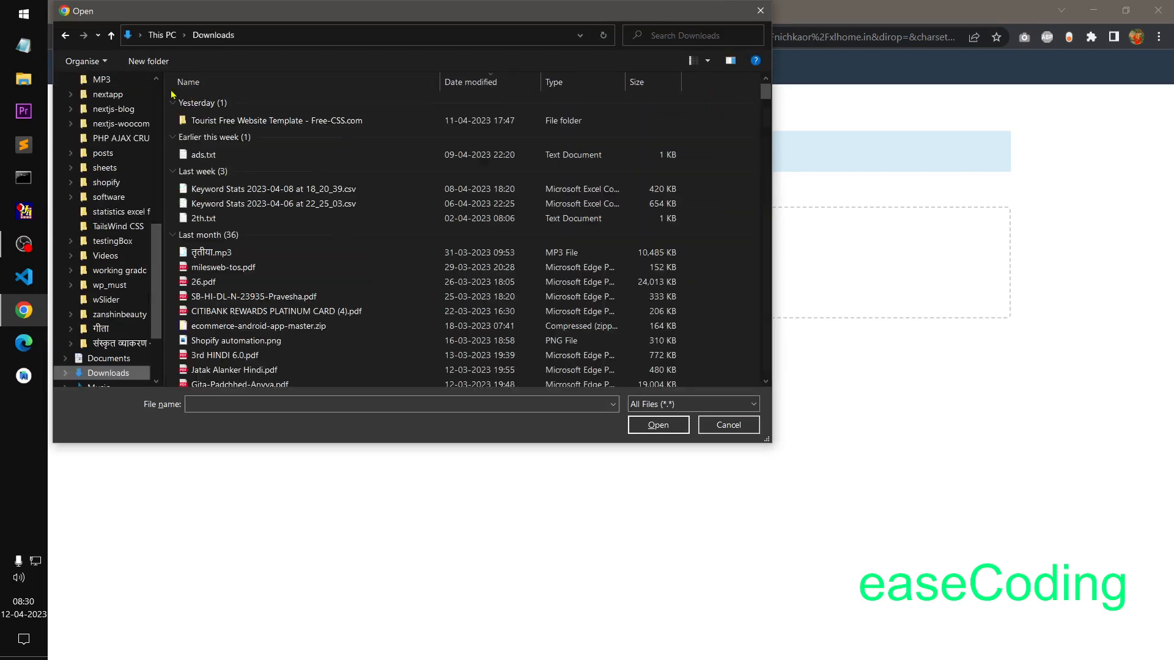
{"action": "double_click", "coordinate": [263, 121]}
{"action": "left_click", "coordinate": [262, 119]}
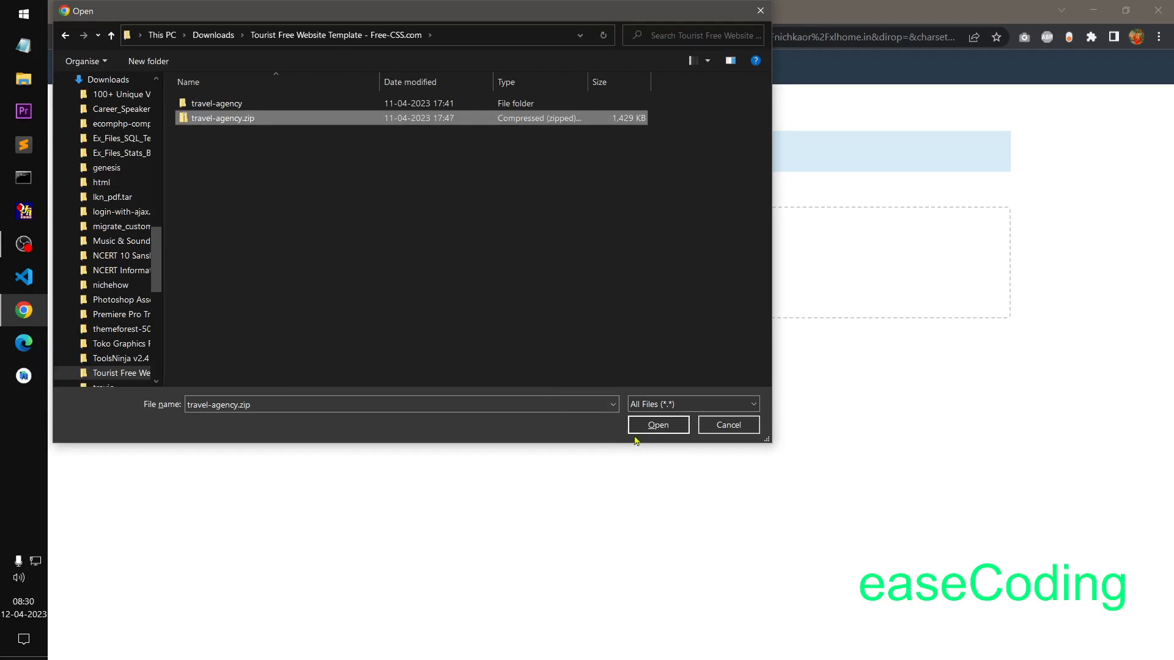
{"action": "left_click", "coordinate": [659, 428]}
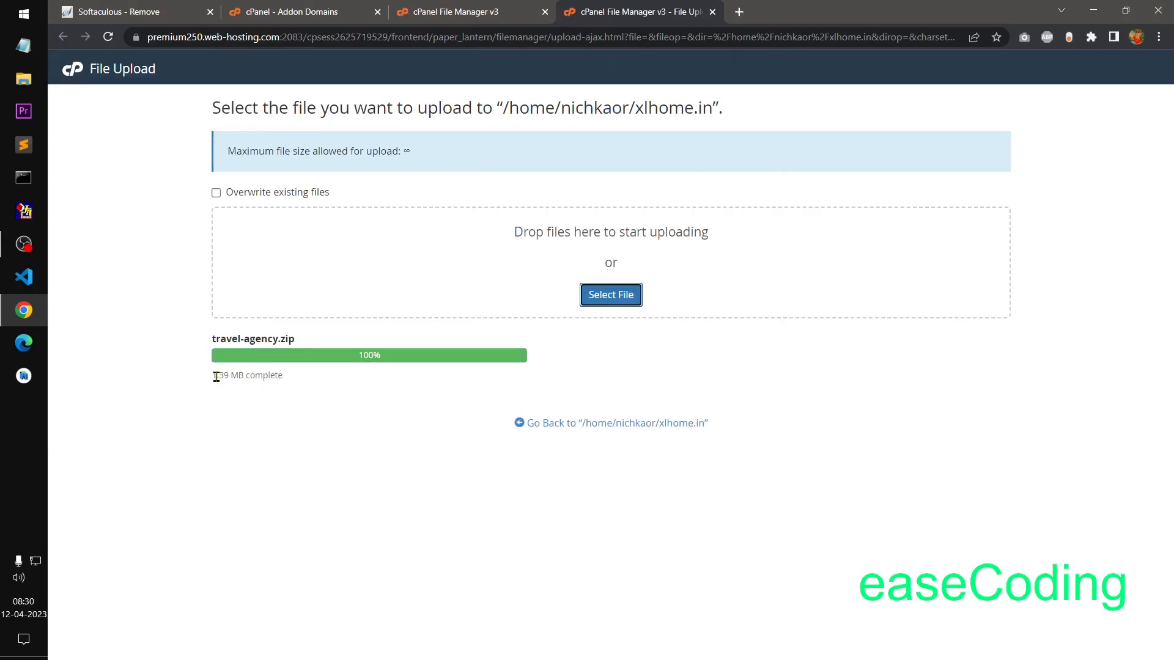
Step: Check the 1.39 MB upload completed, then return to the xlhome.in listing
{"action": "left_click_drag", "start_coordinate": [215, 377], "coordinate": [247, 380]}
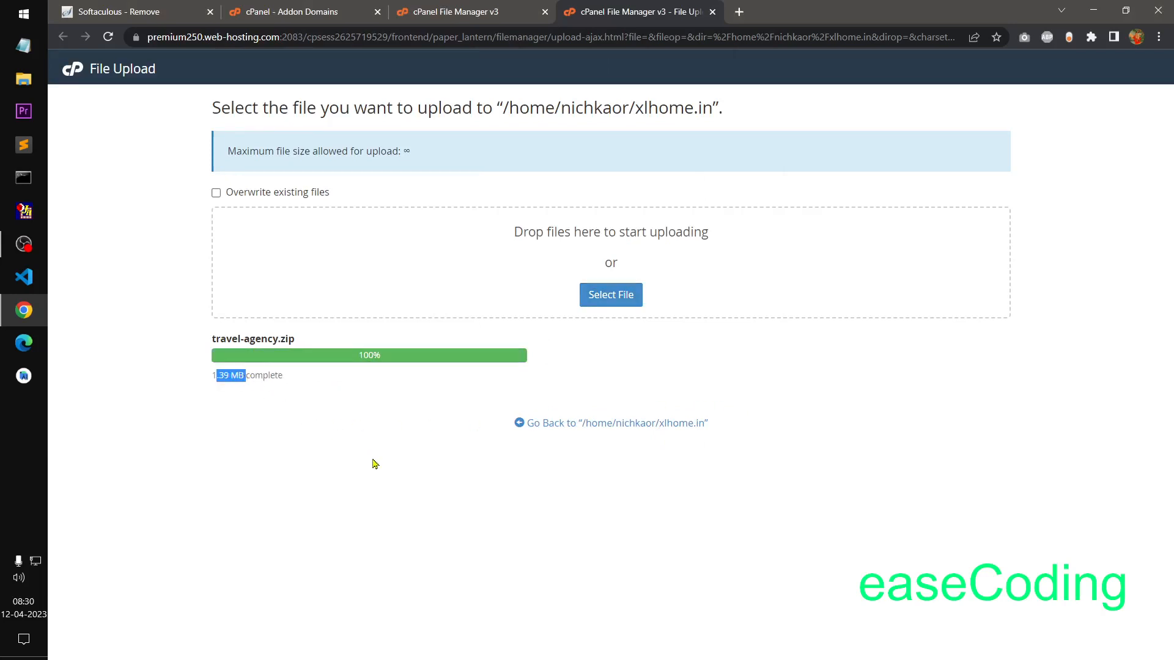
{"action": "left_click", "coordinate": [623, 346]}
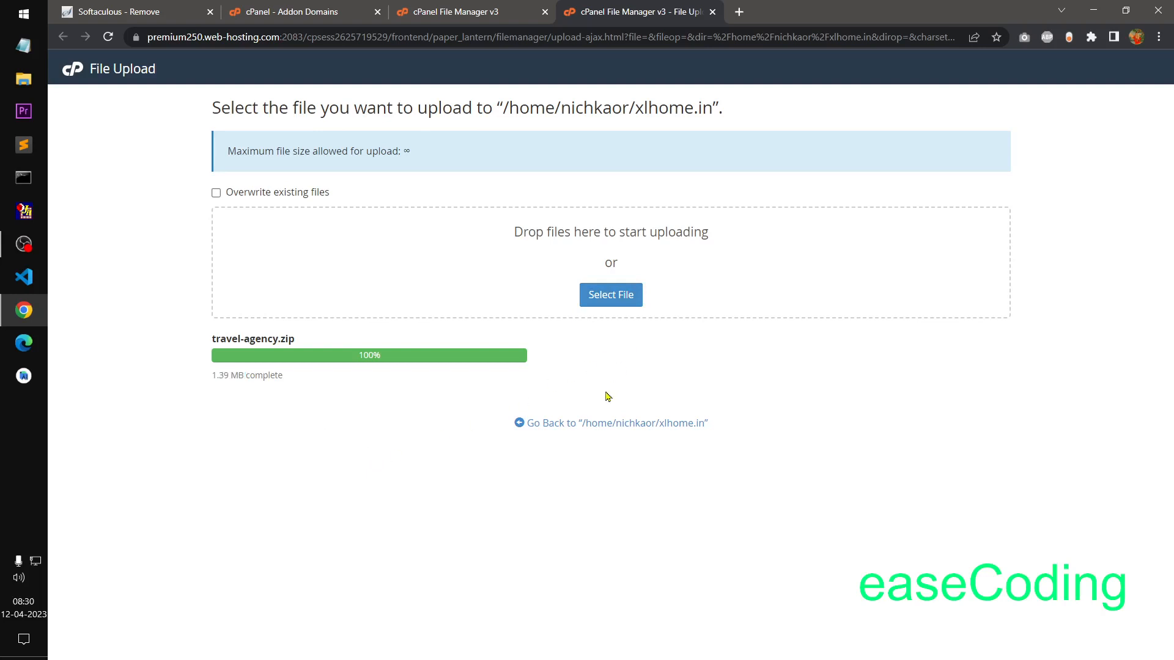
{"action": "left_click", "coordinate": [577, 430]}
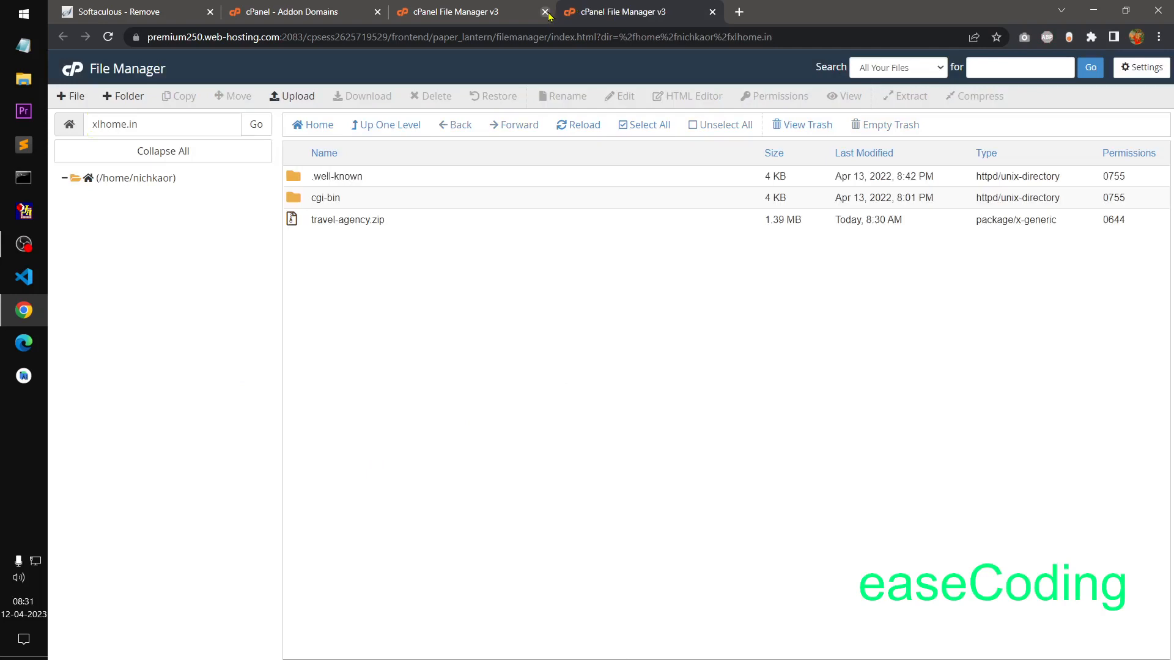
Step: Extract travel-agency.zip into xlhome.in, closing the old duplicate File Manager first
{"action": "left_click", "coordinate": [545, 12]}
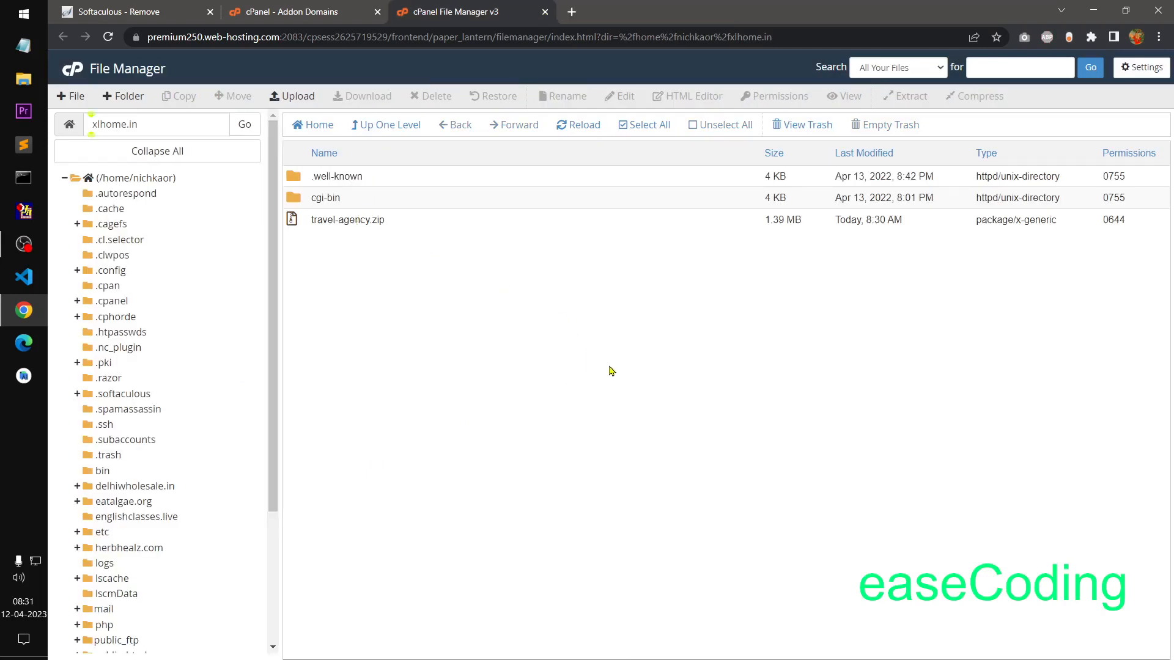
{"action": "left_click", "coordinate": [401, 225]}
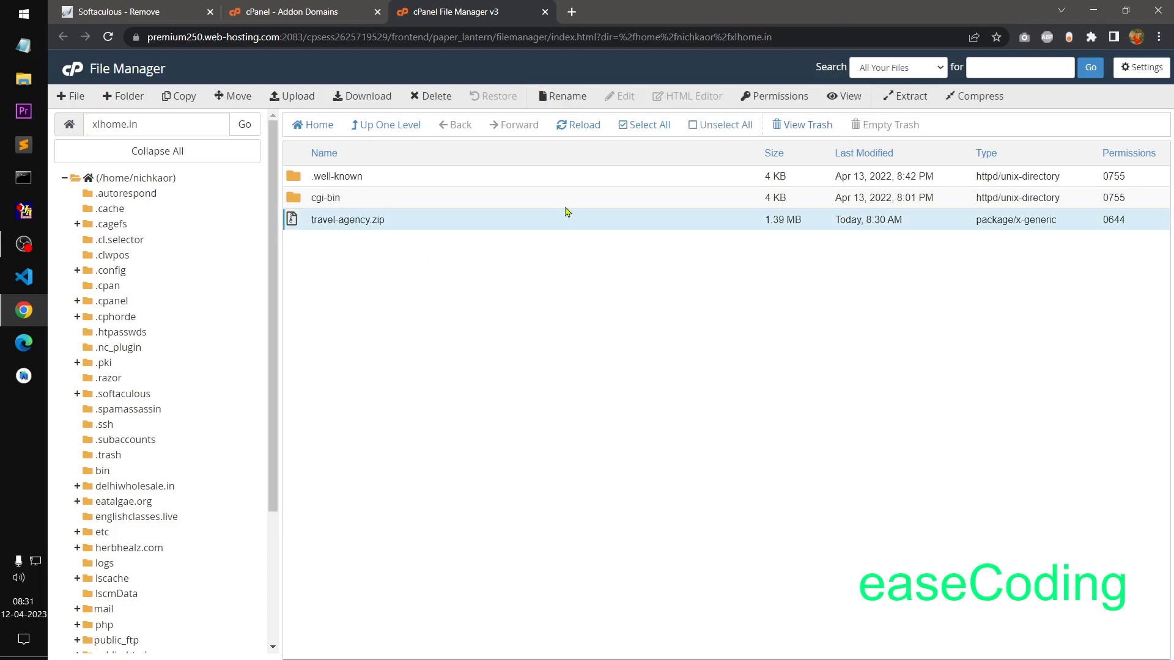
{"action": "left_click", "coordinate": [904, 100]}
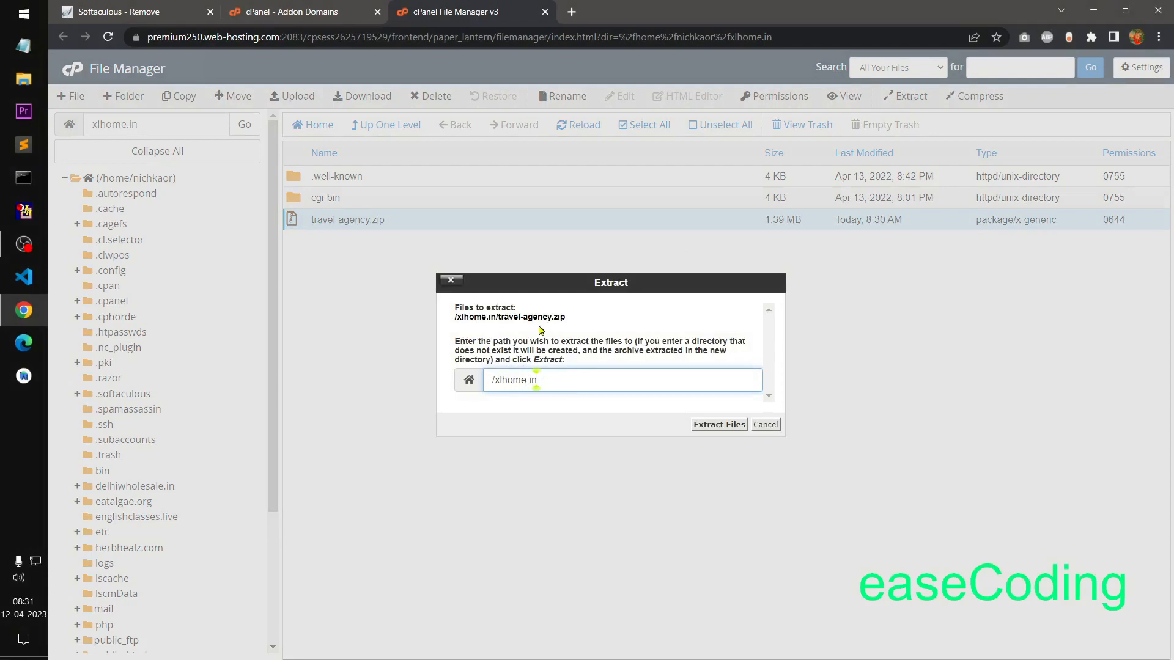
{"action": "left_click", "coordinate": [709, 427]}
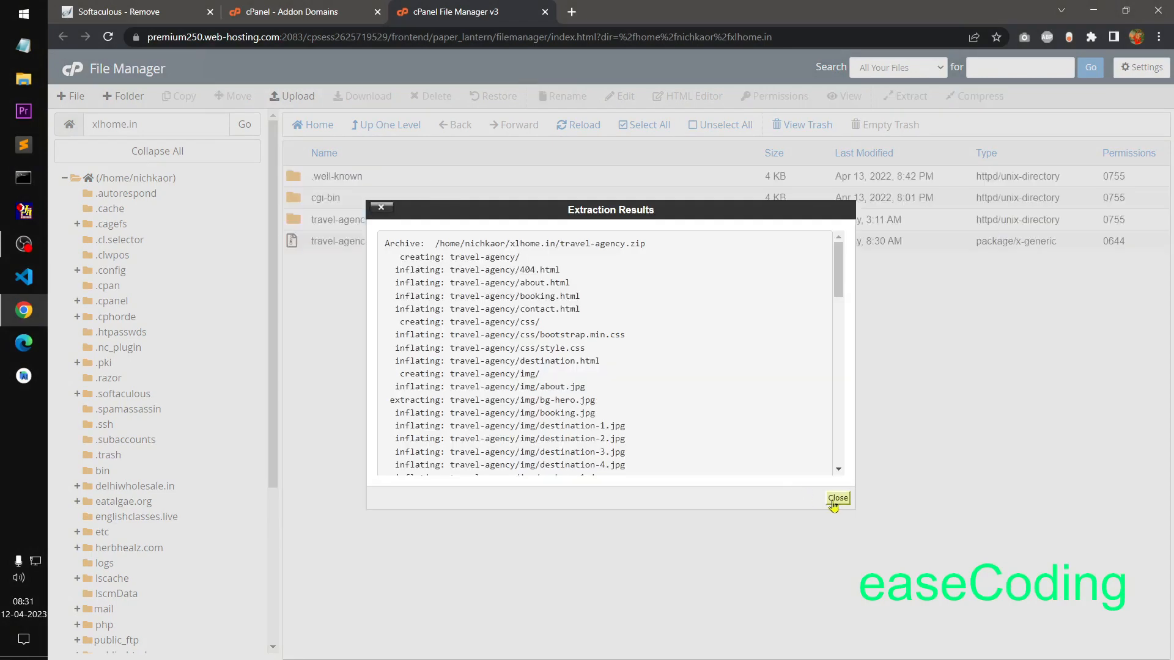
{"action": "left_click", "coordinate": [836, 498]}
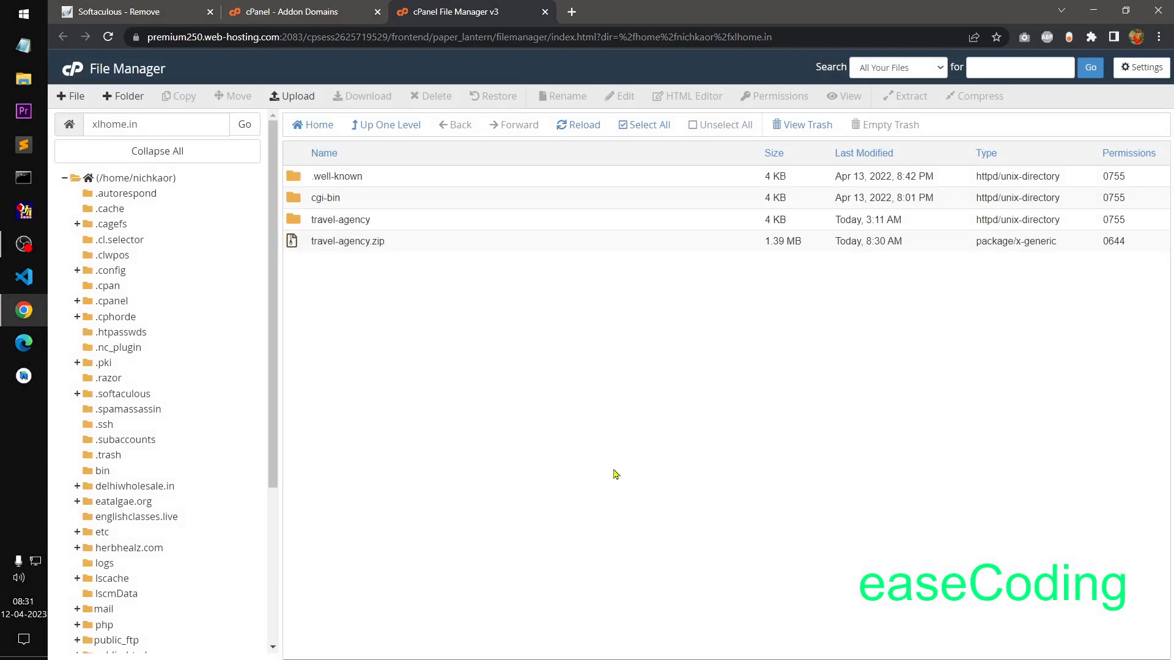
Step: Permanently delete travel-agency.zip, skipping the trash
{"action": "left_click", "coordinate": [409, 250]}
{"action": "left_click", "coordinate": [430, 96]}
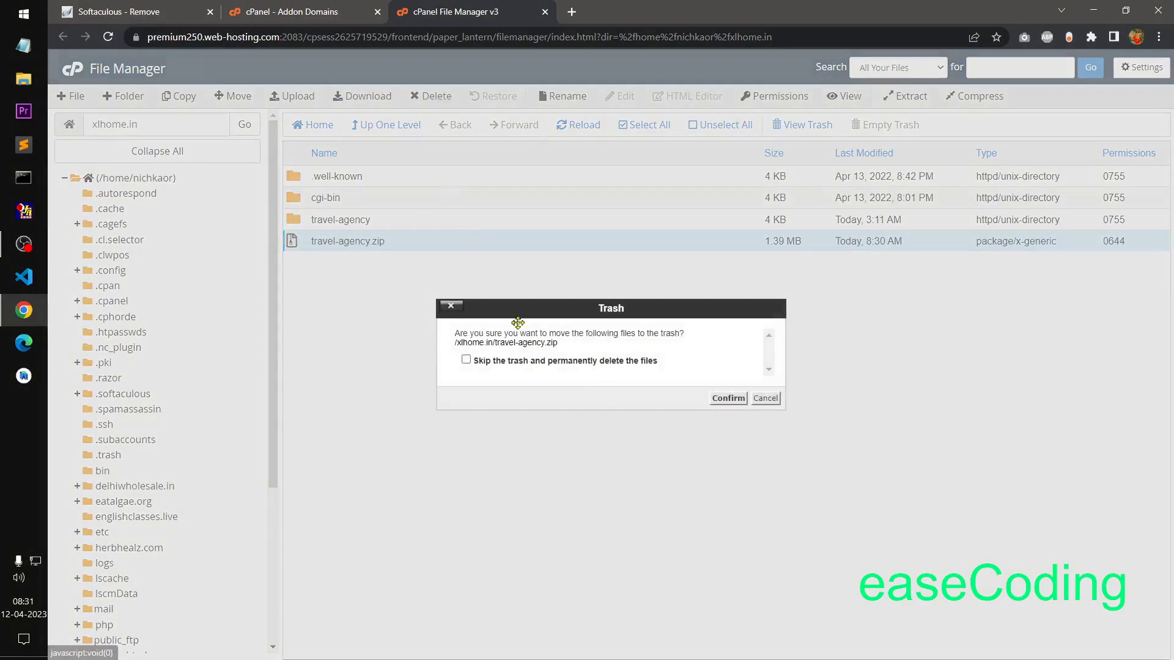
{"action": "left_click", "coordinate": [615, 362]}
{"action": "left_click", "coordinate": [724, 398]}
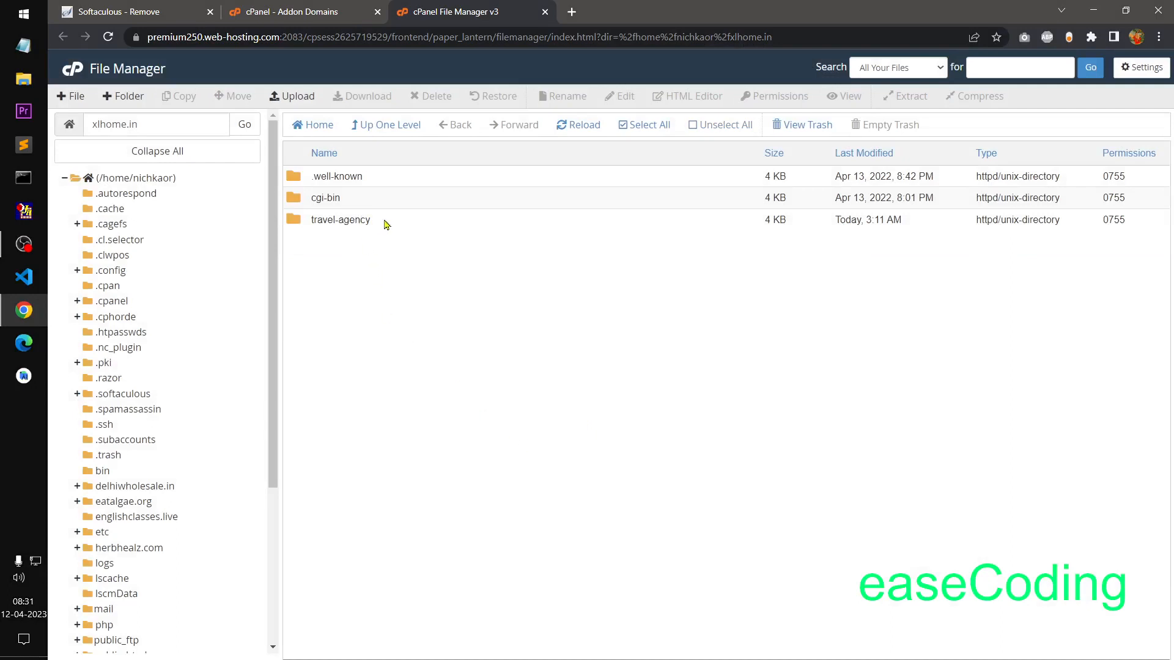
Step: Move all contents of travel-agency, css through the template image, up into /xlhome.in/
{"action": "left_click", "coordinate": [364, 221]}
{"action": "double_click", "coordinate": [471, 225]}
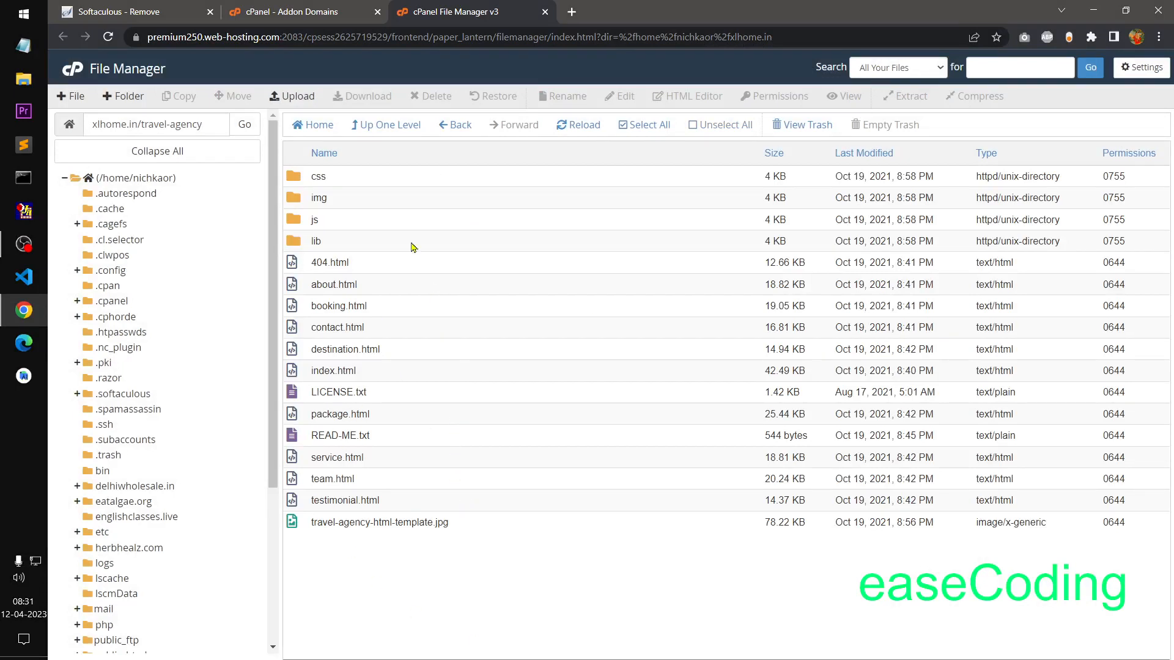
{"action": "left_click", "coordinate": [386, 178]}
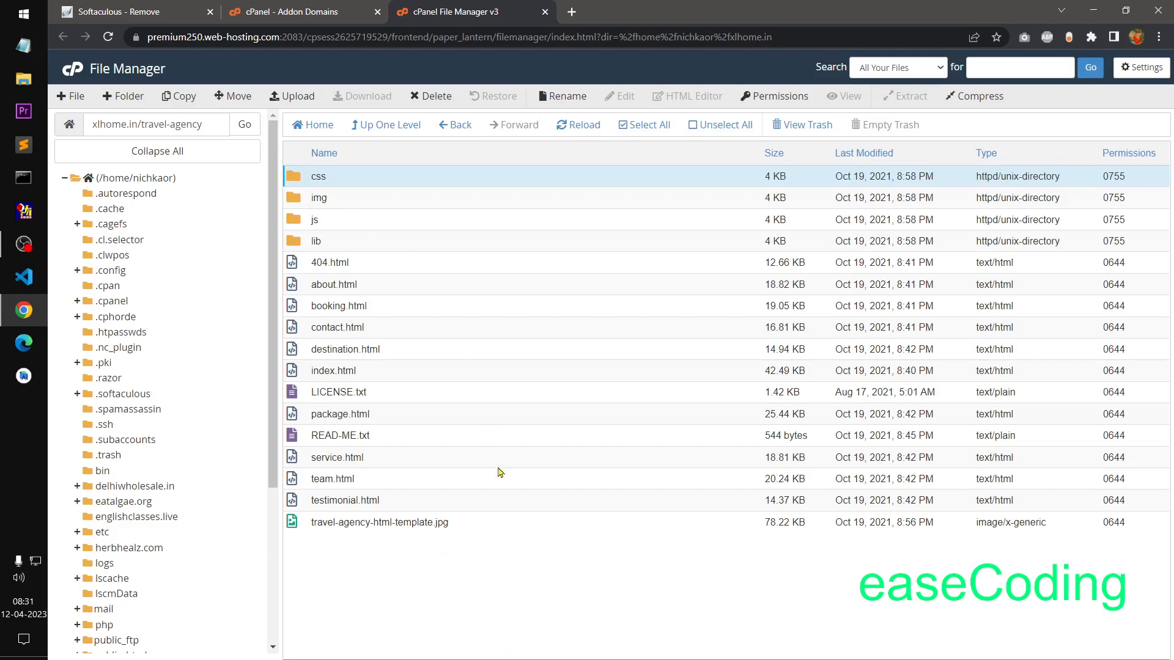
{"action": "left_click", "coordinate": [462, 528], "text": "shift"}
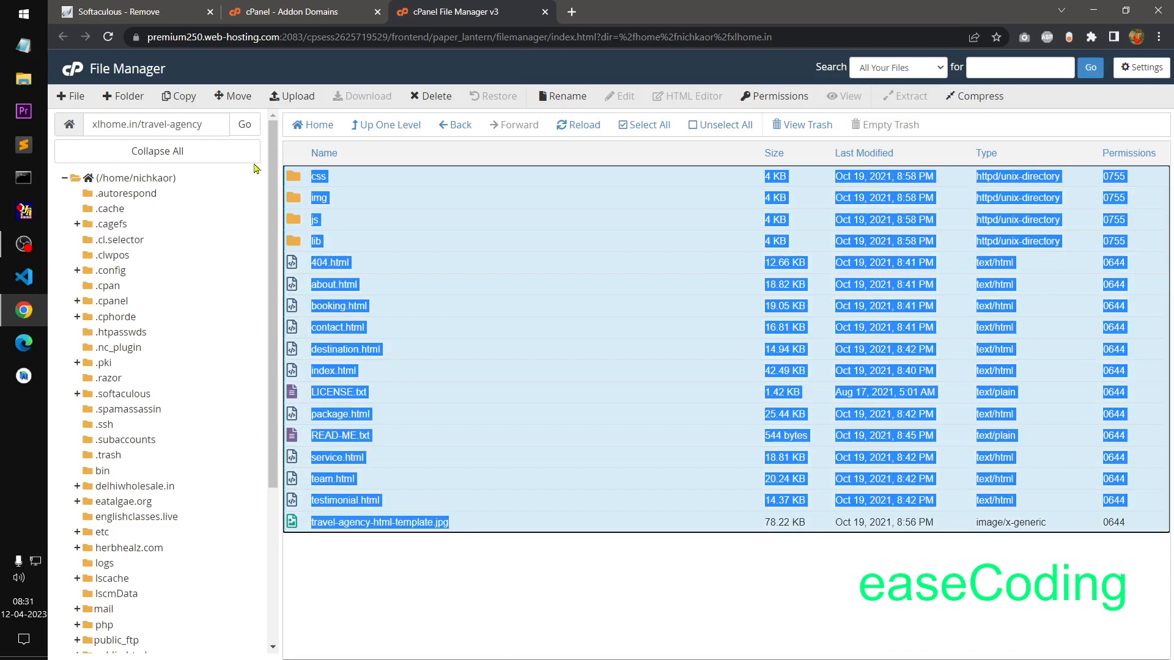
{"action": "right_click", "coordinate": [427, 227]}
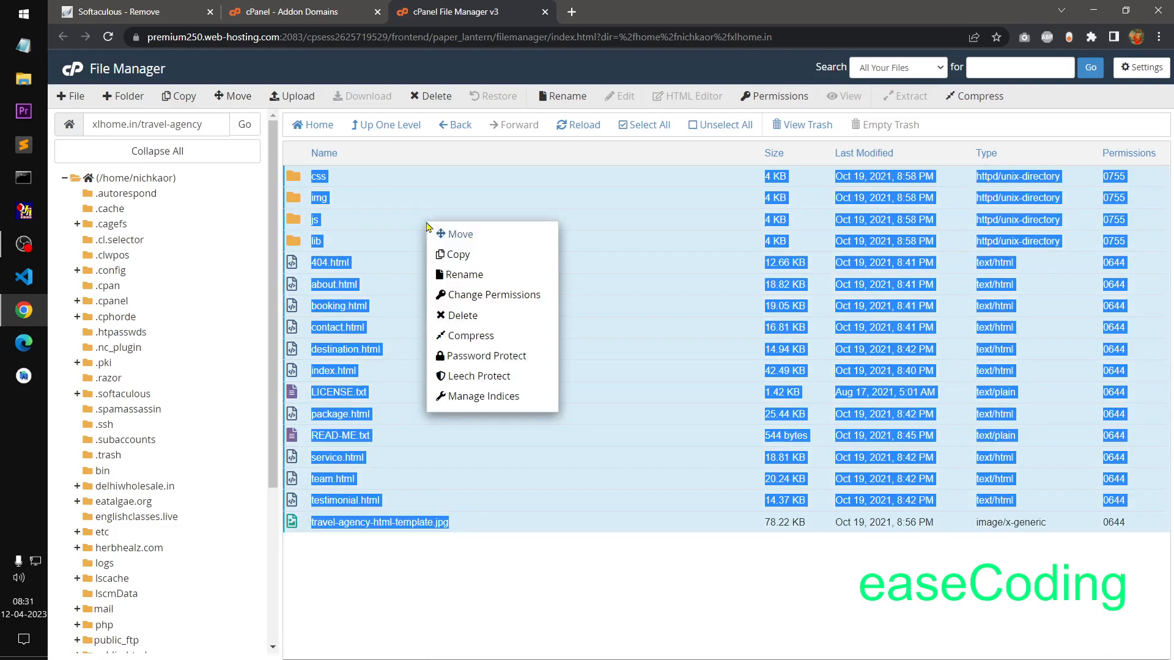
{"action": "left_click", "coordinate": [468, 235]}
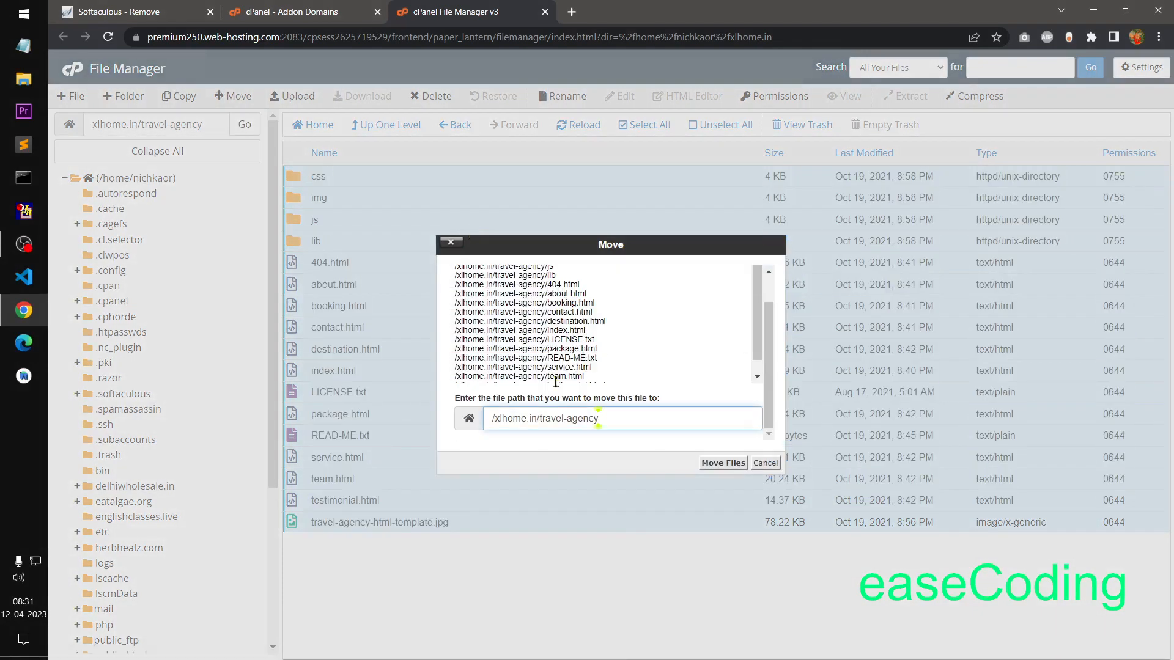
{"action": "left_click_drag", "start_coordinate": [541, 420], "coordinate": [619, 423]}
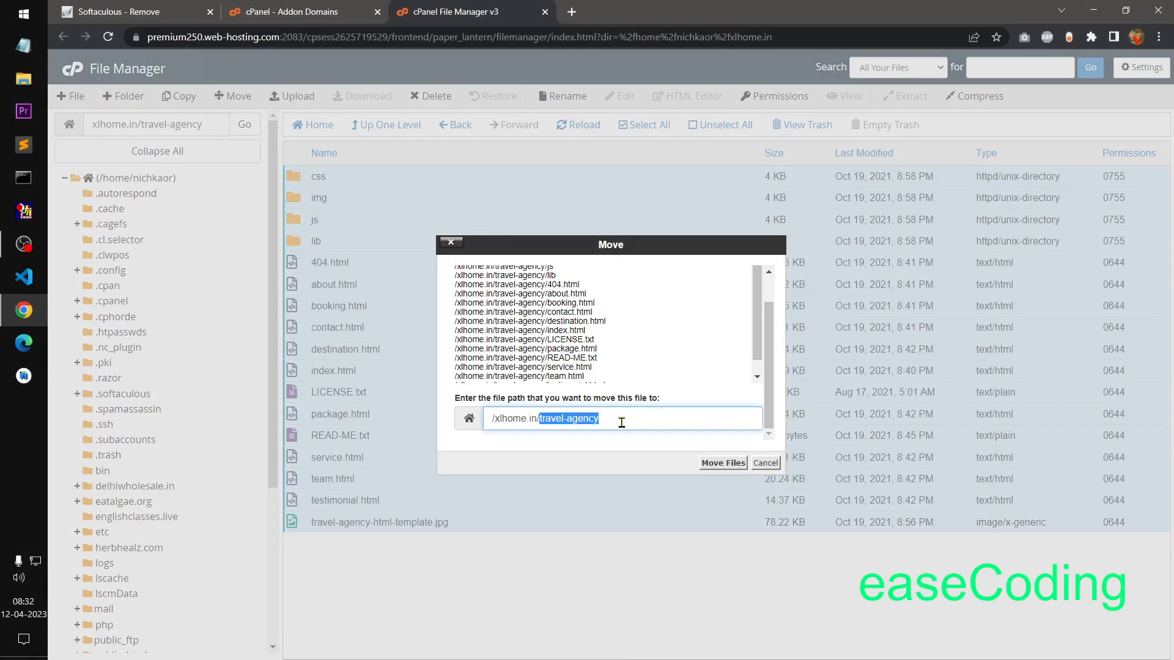
{"action": "key", "text": "BackSpace"}
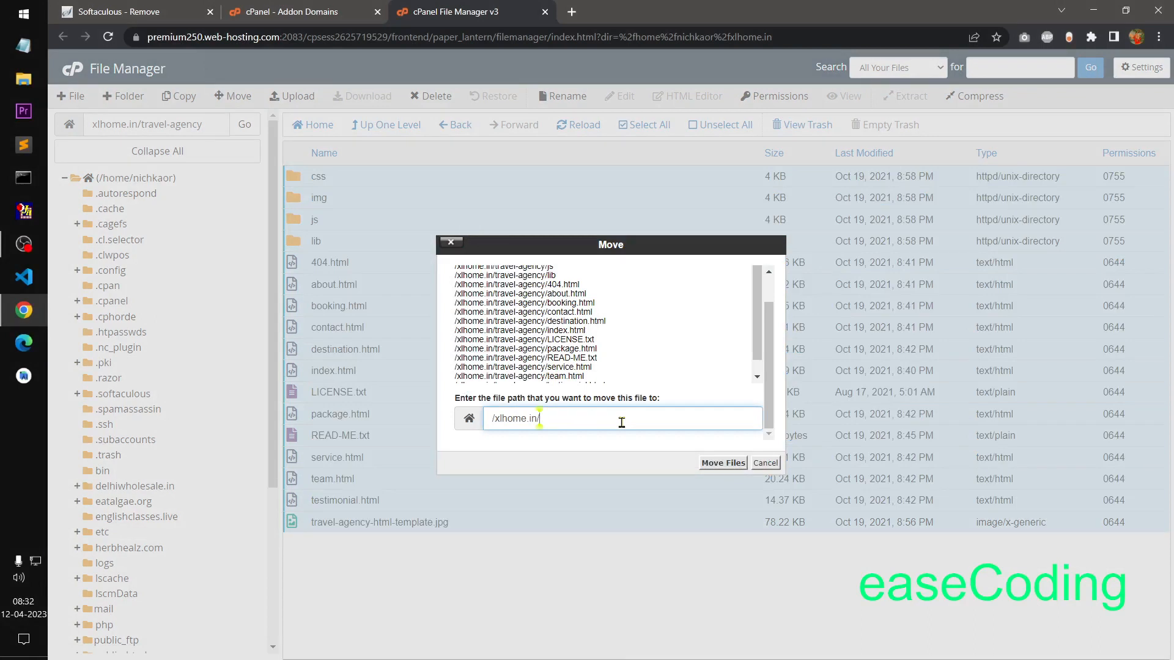
{"action": "left_click", "coordinate": [720, 465]}
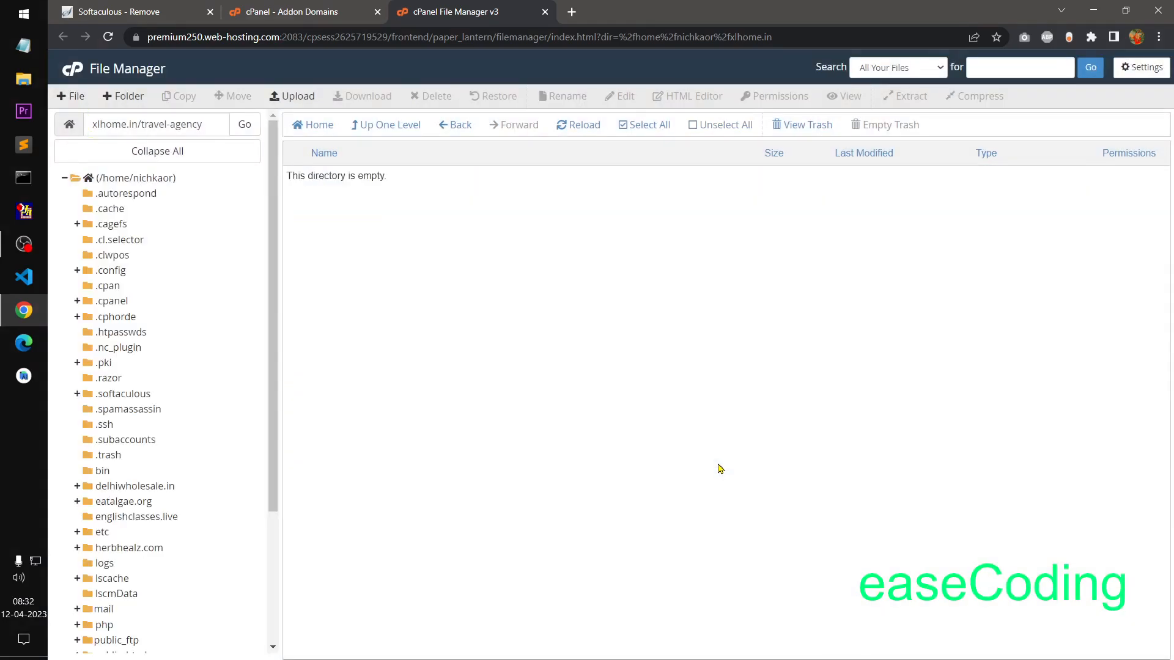
Step: Verify travel-agency is empty, then permanently delete the folder, skipping the trash
{"action": "left_click", "coordinate": [386, 131]}
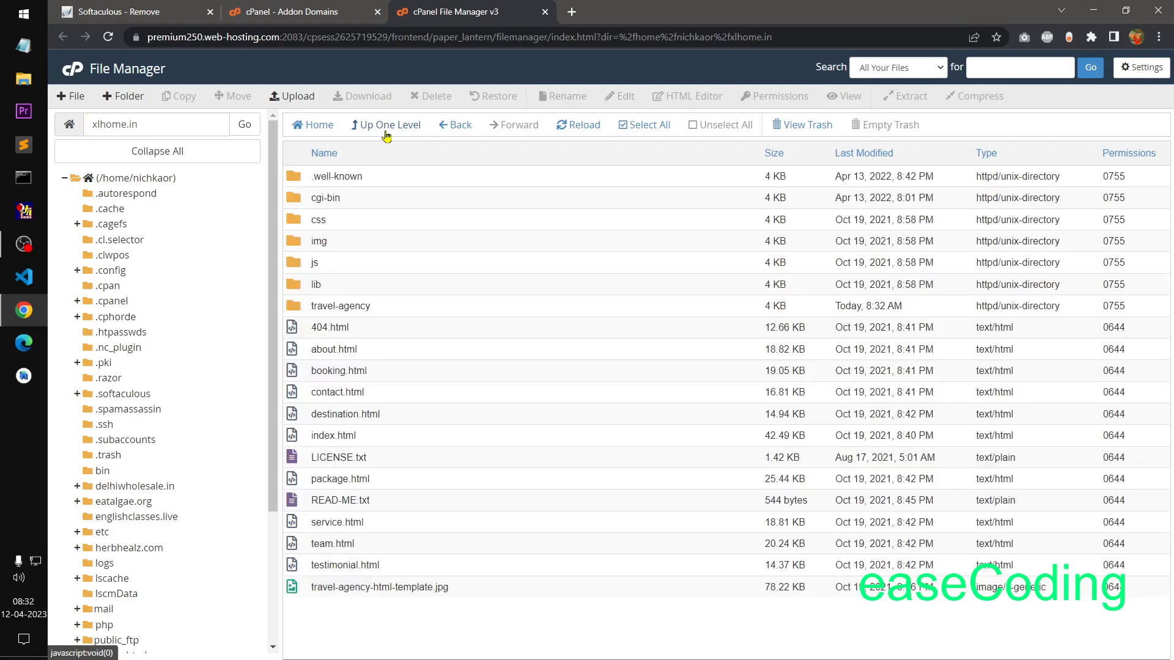
{"action": "left_click", "coordinate": [384, 312]}
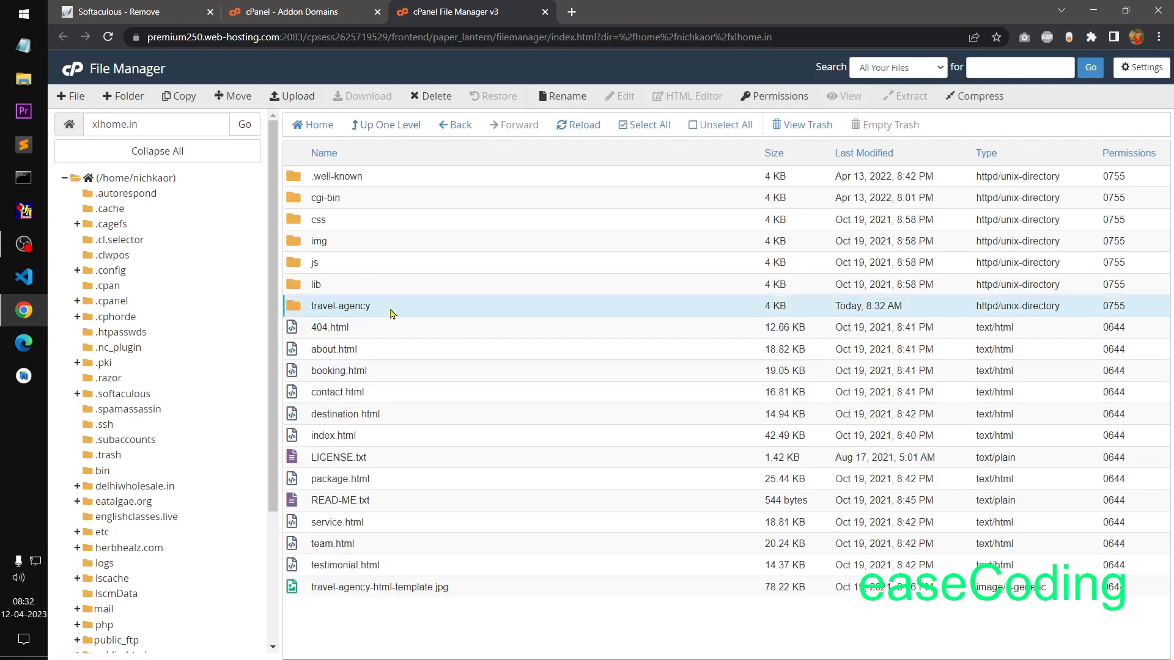
{"action": "left_click", "coordinate": [417, 313]}
{"action": "double_click", "coordinate": [420, 314]}
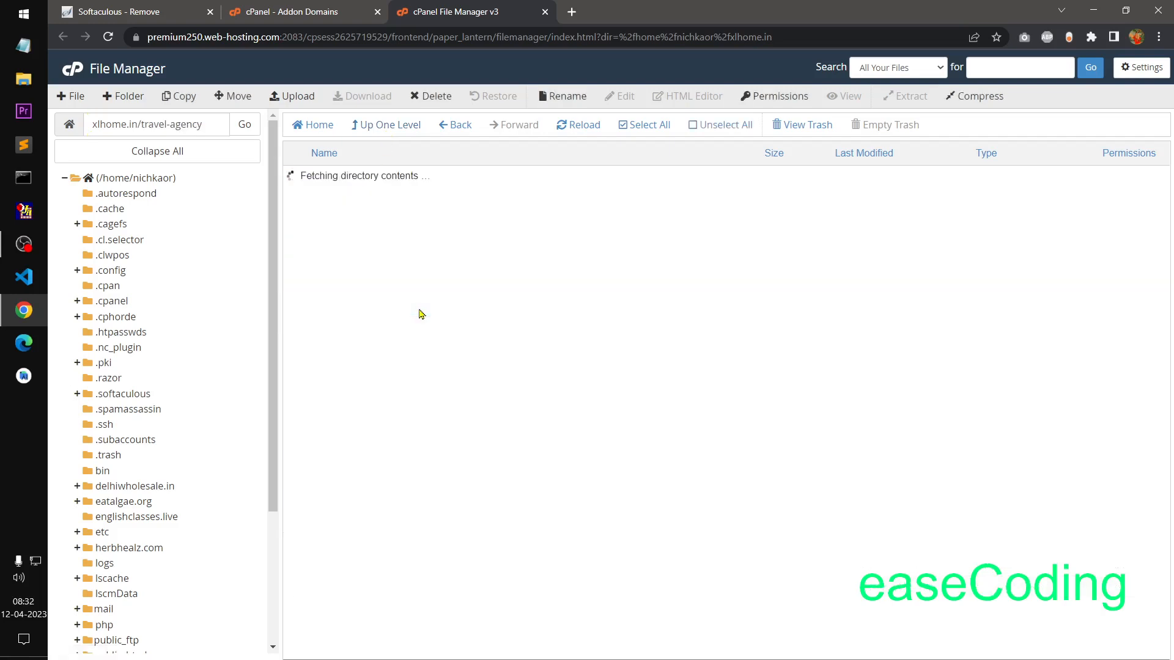
{"action": "left_click", "coordinate": [406, 126]}
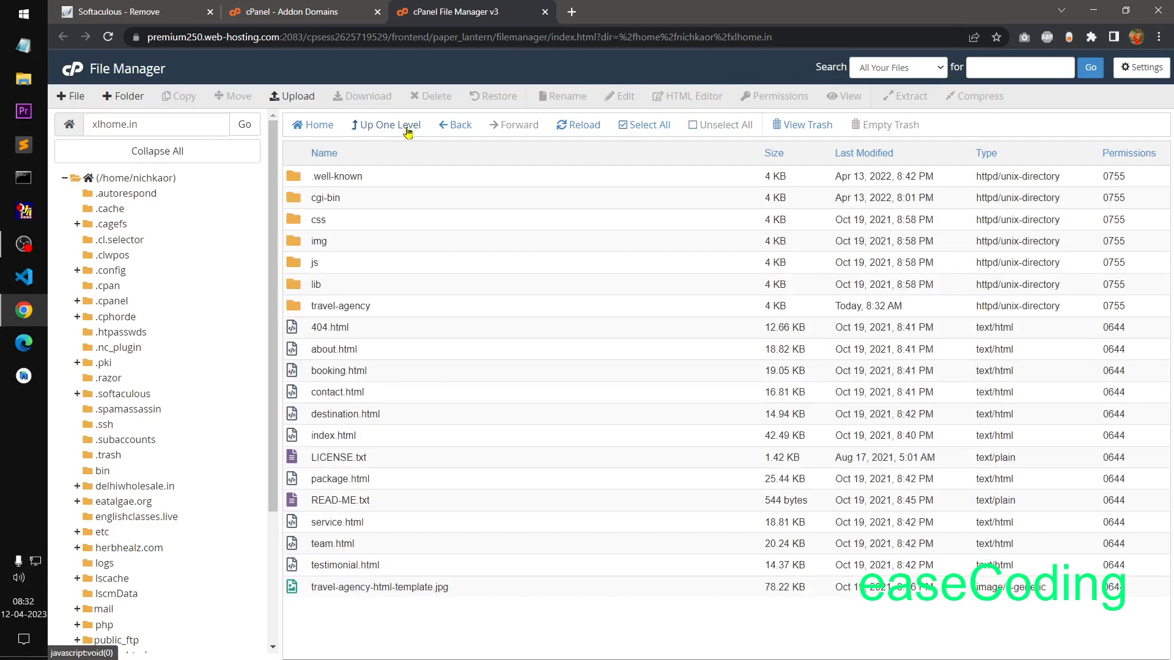
{"action": "left_click", "coordinate": [406, 315]}
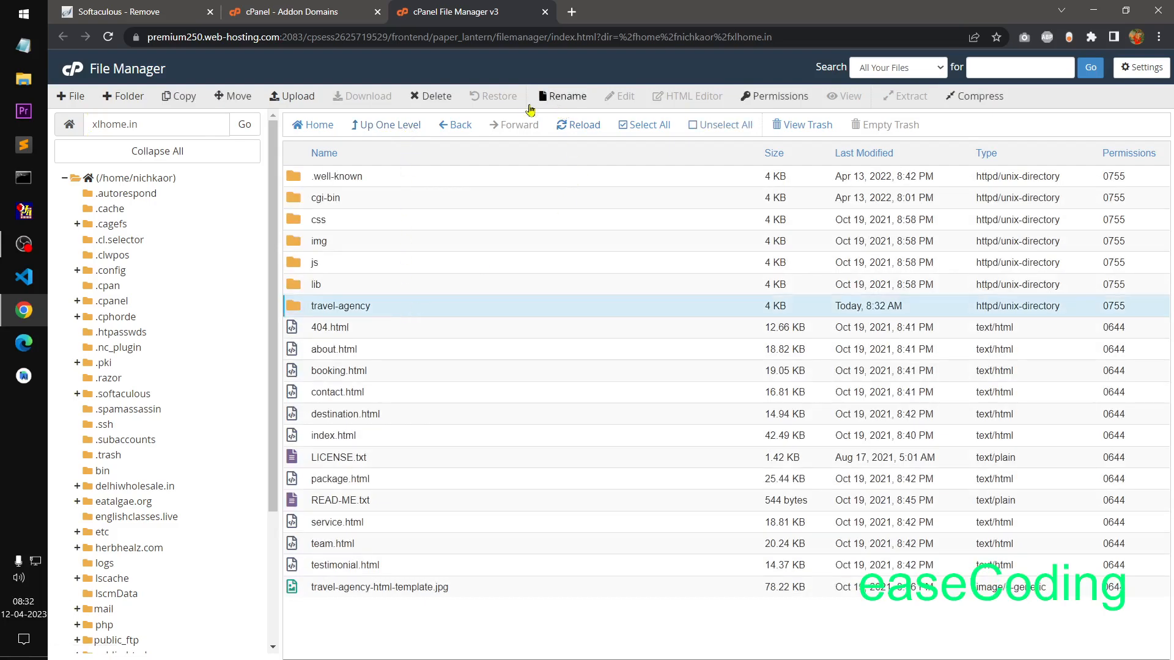
{"action": "left_click", "coordinate": [429, 97]}
{"action": "left_click", "coordinate": [466, 359]}
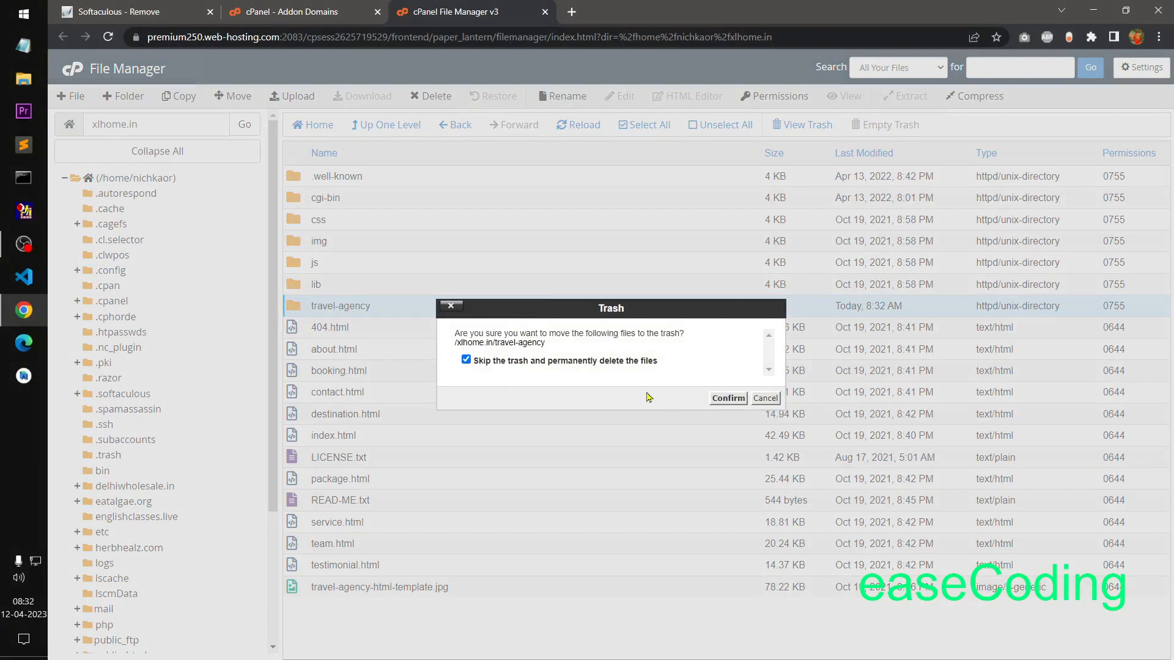
{"action": "left_click", "coordinate": [726, 398]}
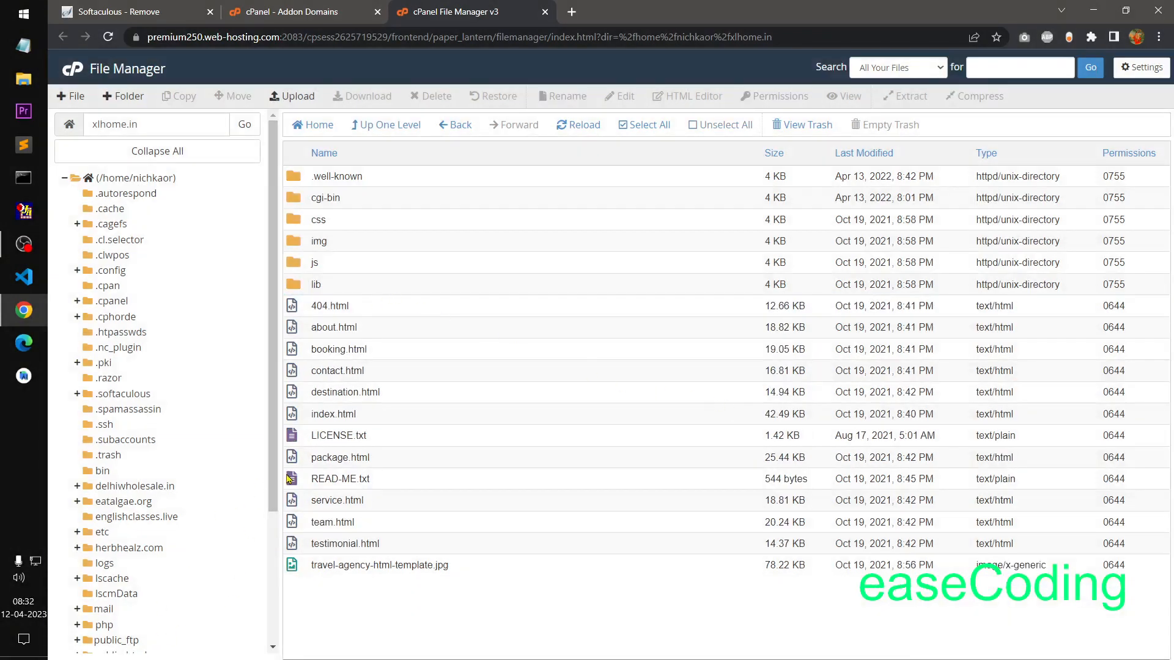
Step: Select css through travel-agency-html-template.jpg and delete them permanently, skipping the trash
{"action": "left_click_drag", "start_coordinate": [271, 472], "coordinate": [272, 596]}
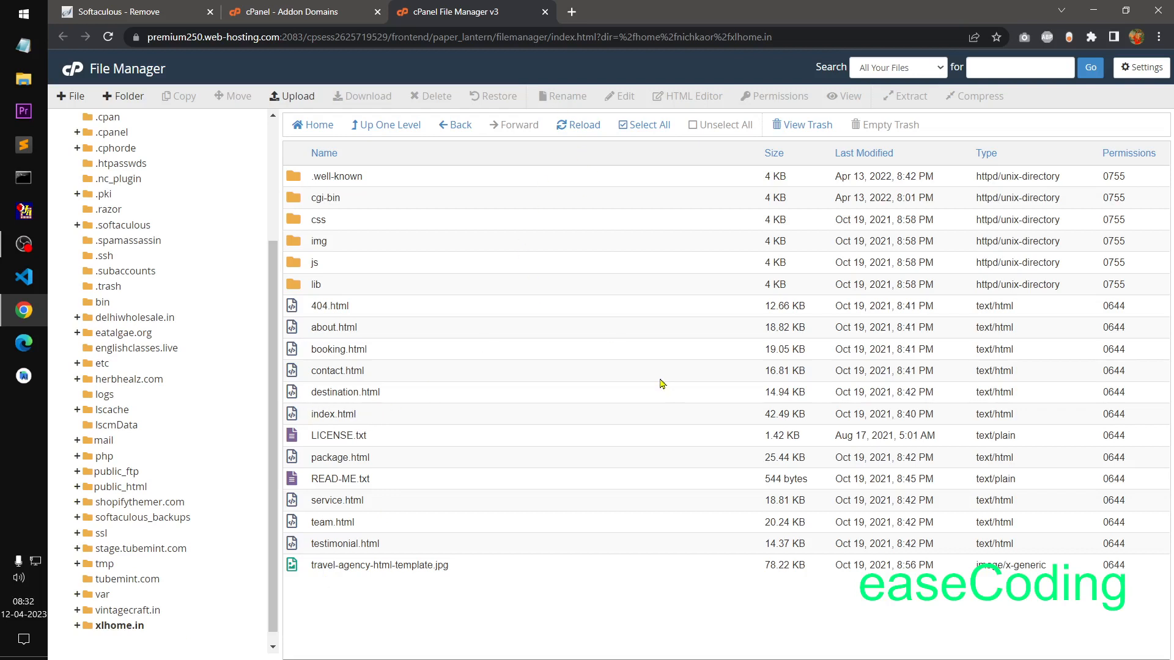
{"action": "left_click", "coordinate": [474, 571]}
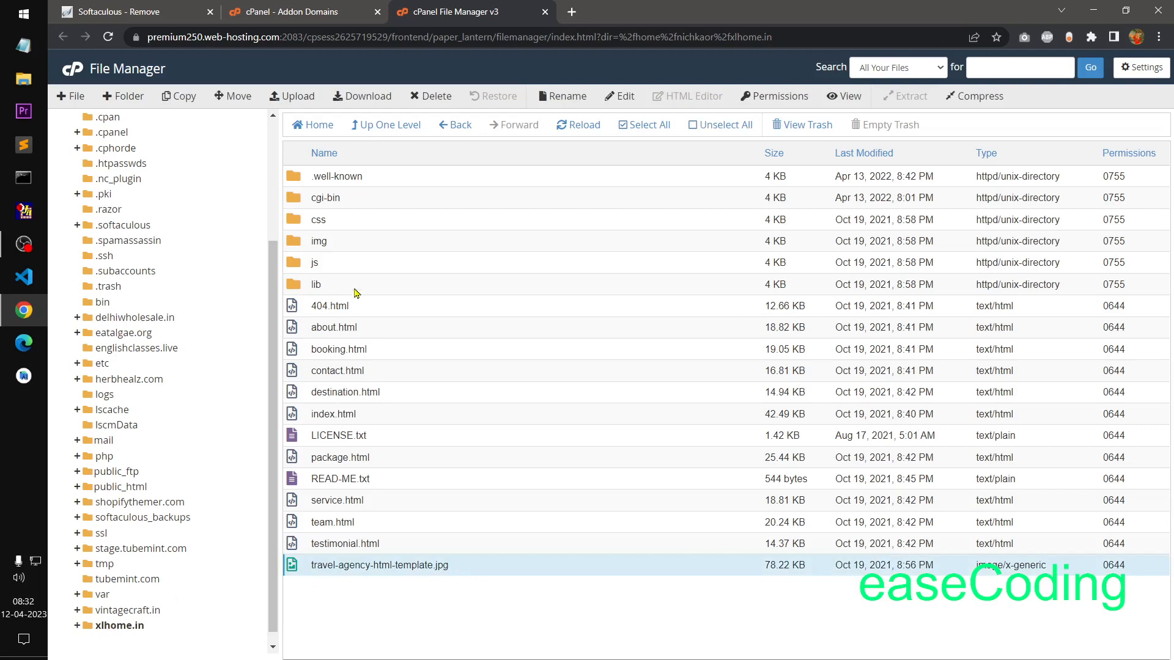
{"action": "left_click", "coordinate": [350, 225], "text": "shift"}
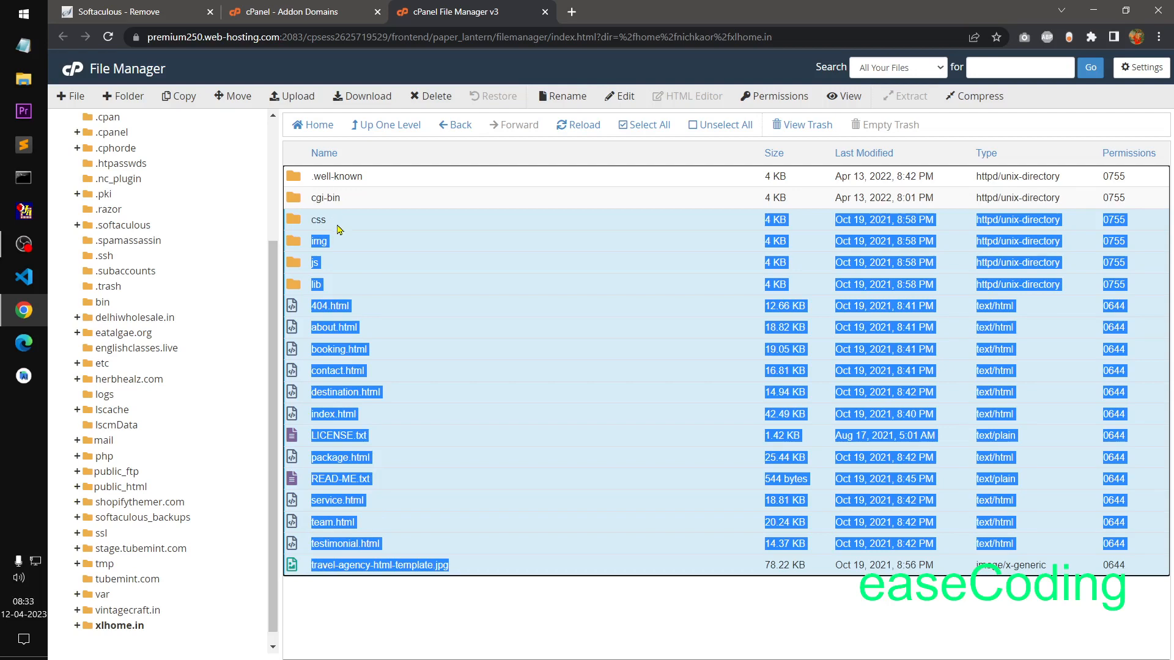
{"action": "left_click", "coordinate": [436, 97]}
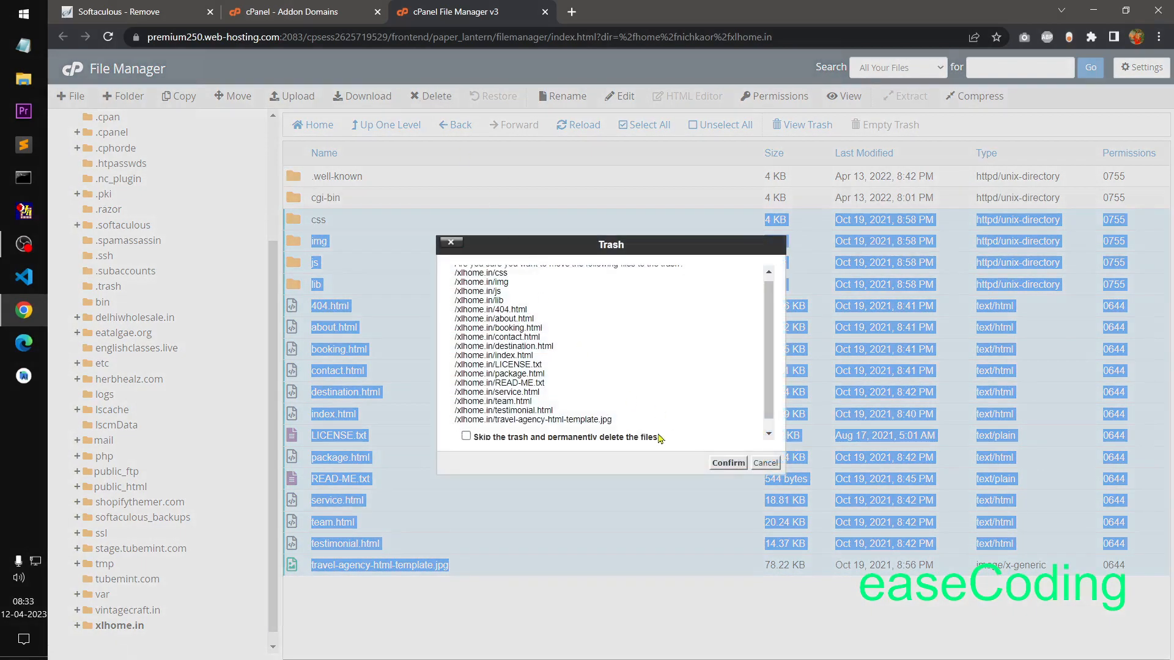
{"action": "left_click", "coordinate": [569, 433]}
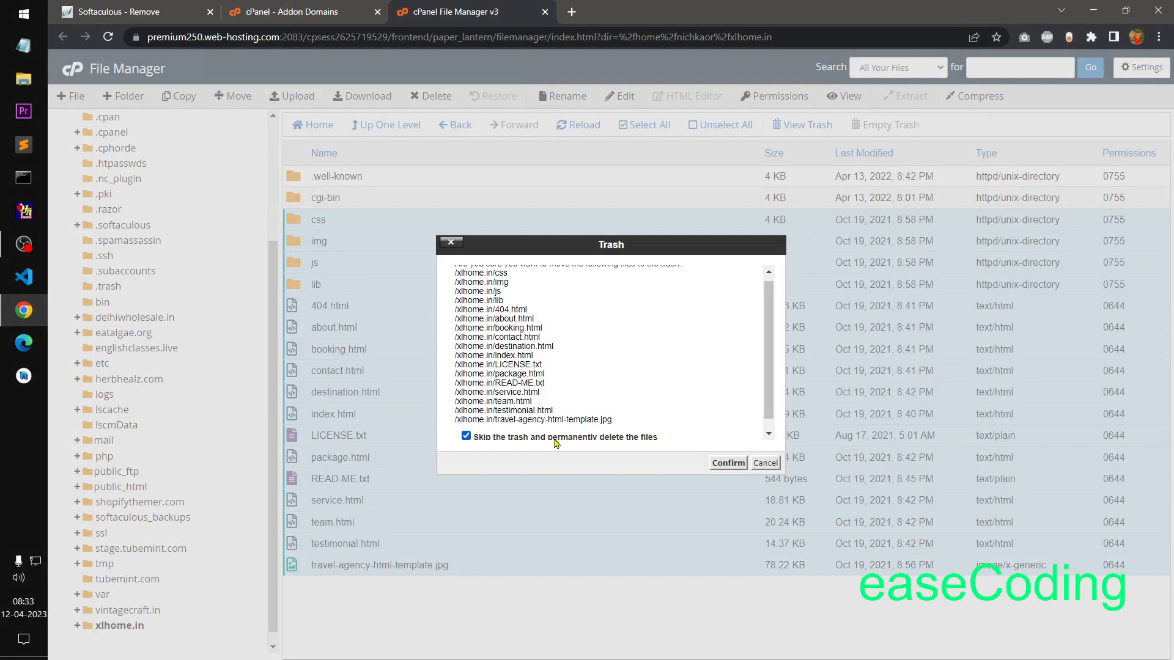
{"action": "left_click", "coordinate": [714, 465]}
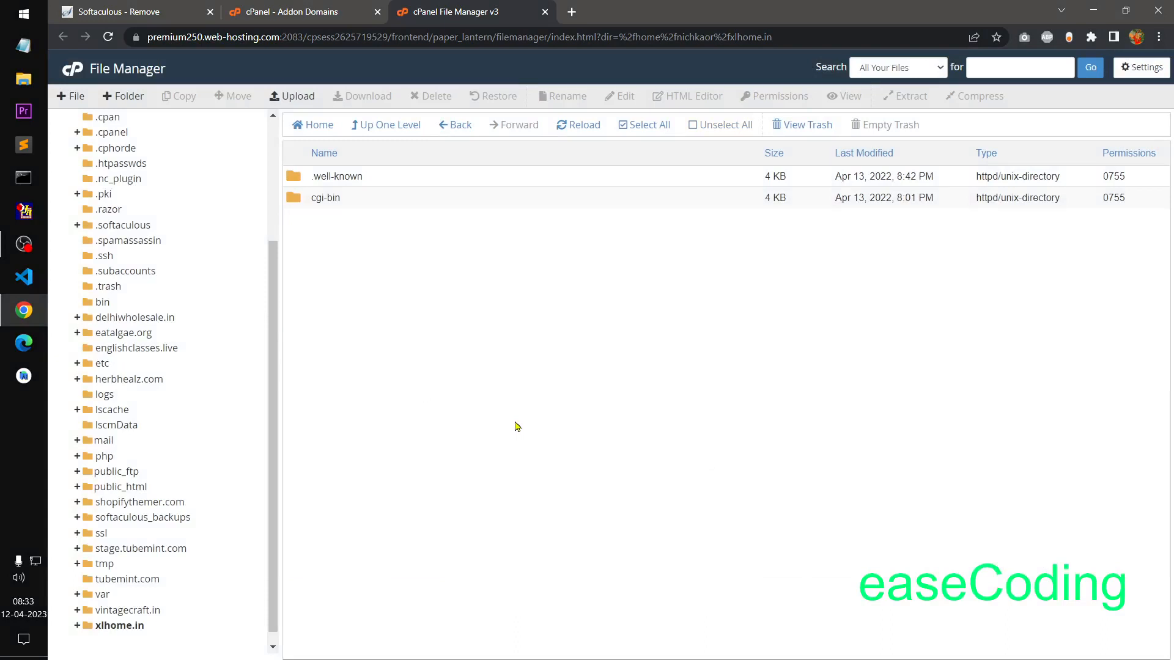
Step: Close the Addon Domains and File Manager tabs and return to the cPanel home page
{"action": "left_click", "coordinate": [320, 9]}
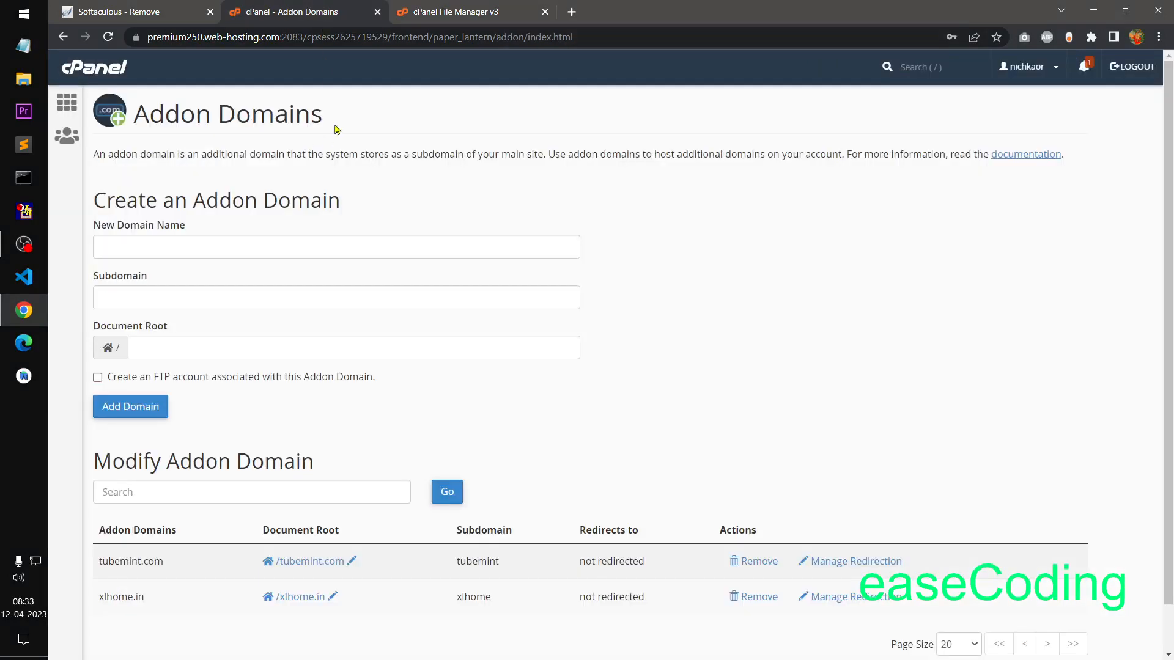
{"action": "left_click", "coordinate": [377, 12]}
{"action": "left_click", "coordinate": [105, 7]}
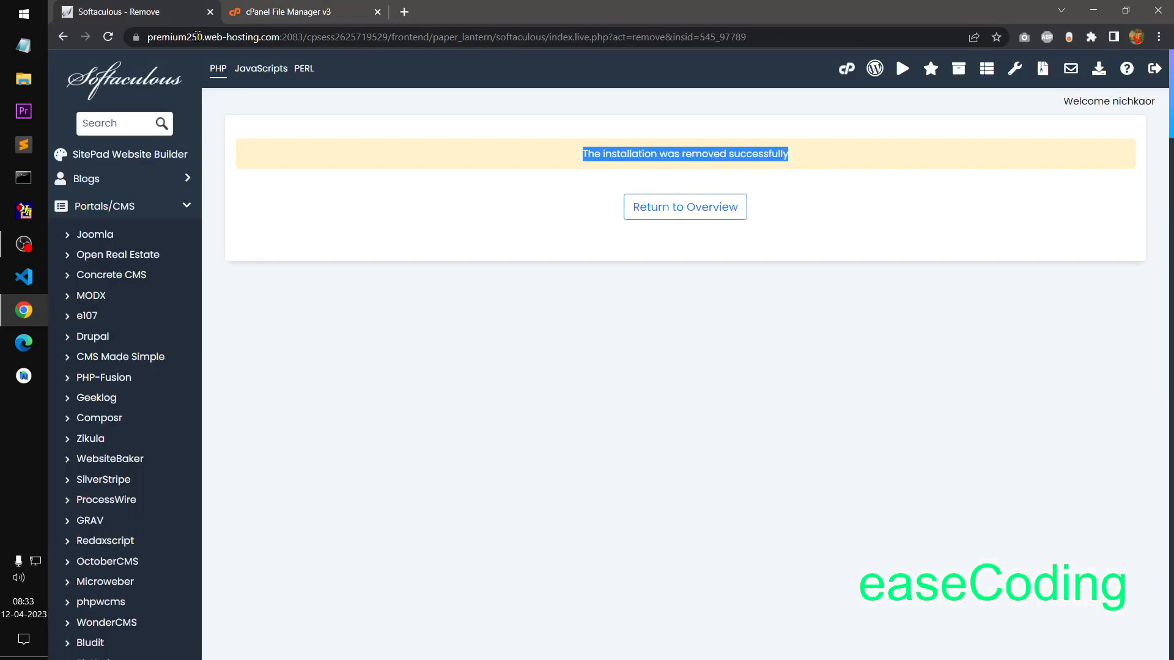
{"action": "left_click", "coordinate": [846, 68]}
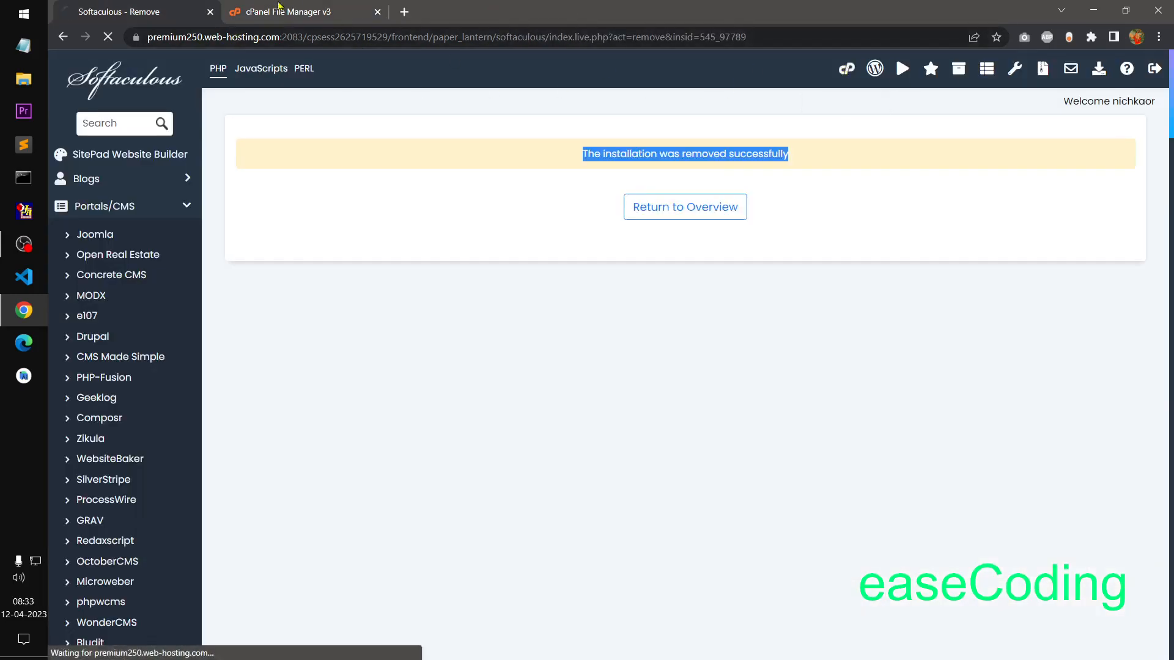
{"action": "left_click", "coordinate": [278, 8]}
{"action": "left_click", "coordinate": [377, 12]}
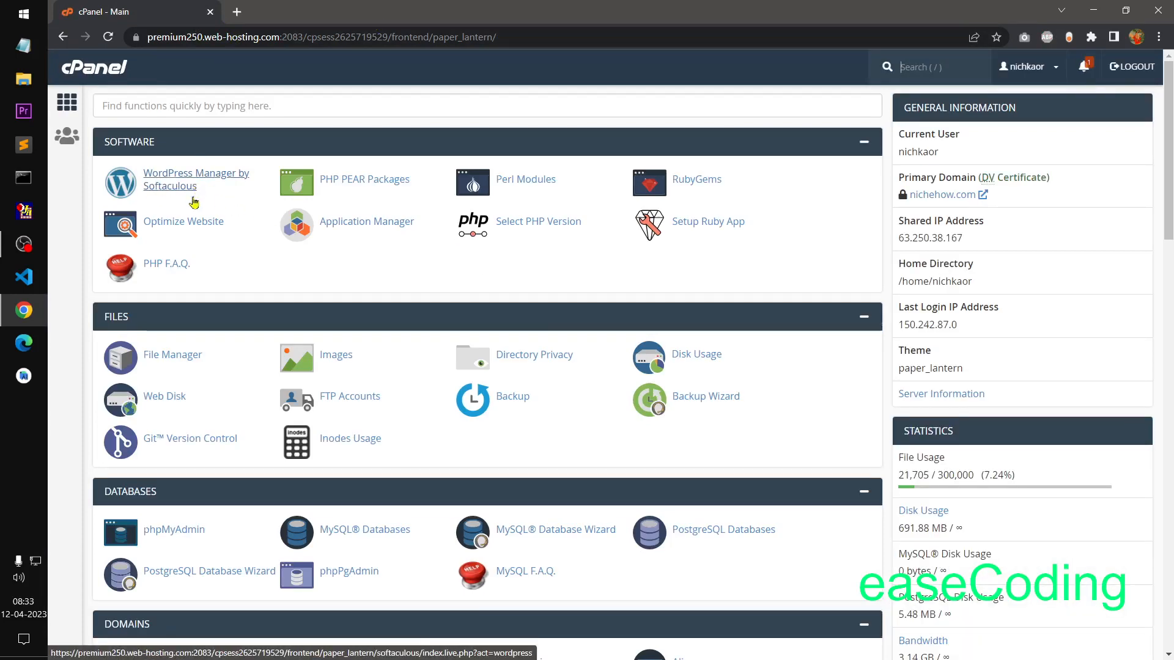
Step: Open WordPress from cPanel's Softaculous Apps Installer section
{"action": "left_click", "coordinate": [210, 108]}
{"action": "type", "text": "wordp"}
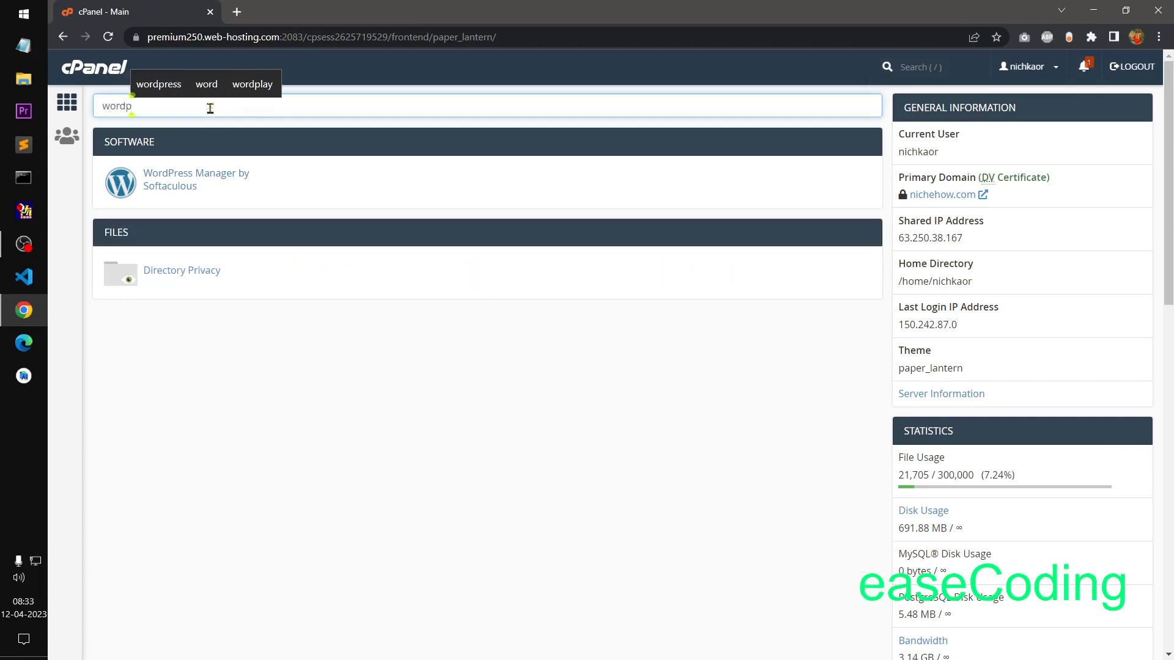
{"action": "key", "text": "BackSpace"}
{"action": "key", "text": "BackSpace"}
{"action": "key", "text": "BackSpace"}
{"action": "key", "text": "BackSpace"}
{"action": "key", "text": "BackSpace"}
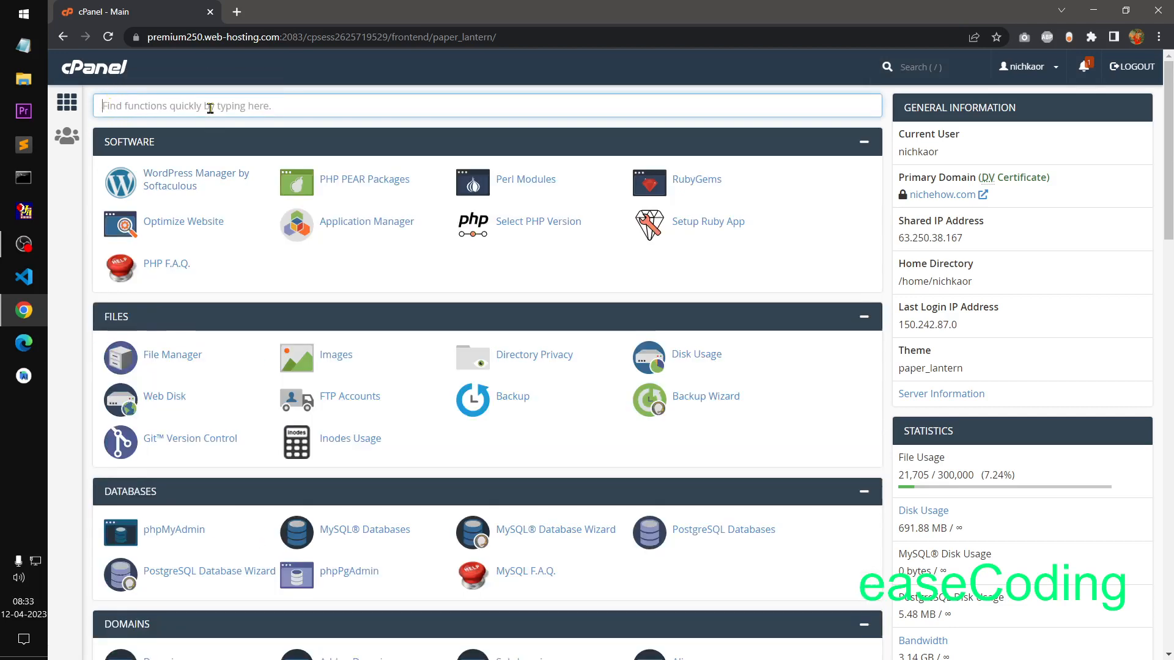
{"action": "scroll", "coordinate": [496, 479], "scroll_direction": "down", "scroll_amount": 15}
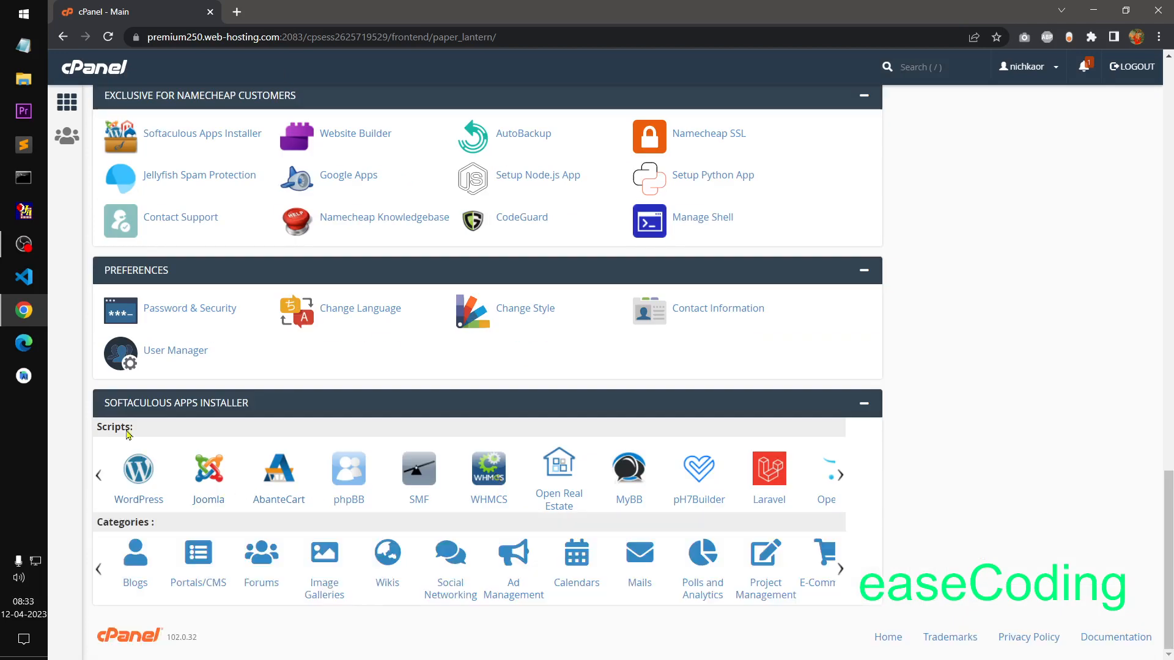
{"action": "left_click", "coordinate": [139, 482]}
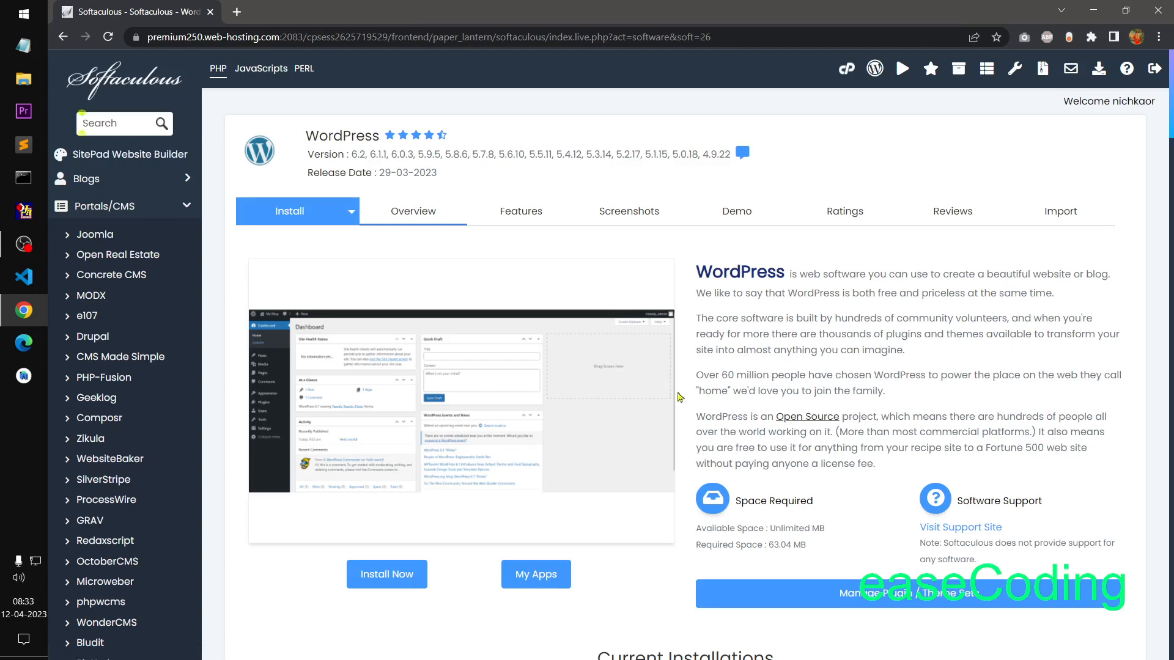
Step: Search Softaculous for 'word', view the WordPress page, then return to Top Scripts
{"action": "left_click", "coordinate": [122, 83]}
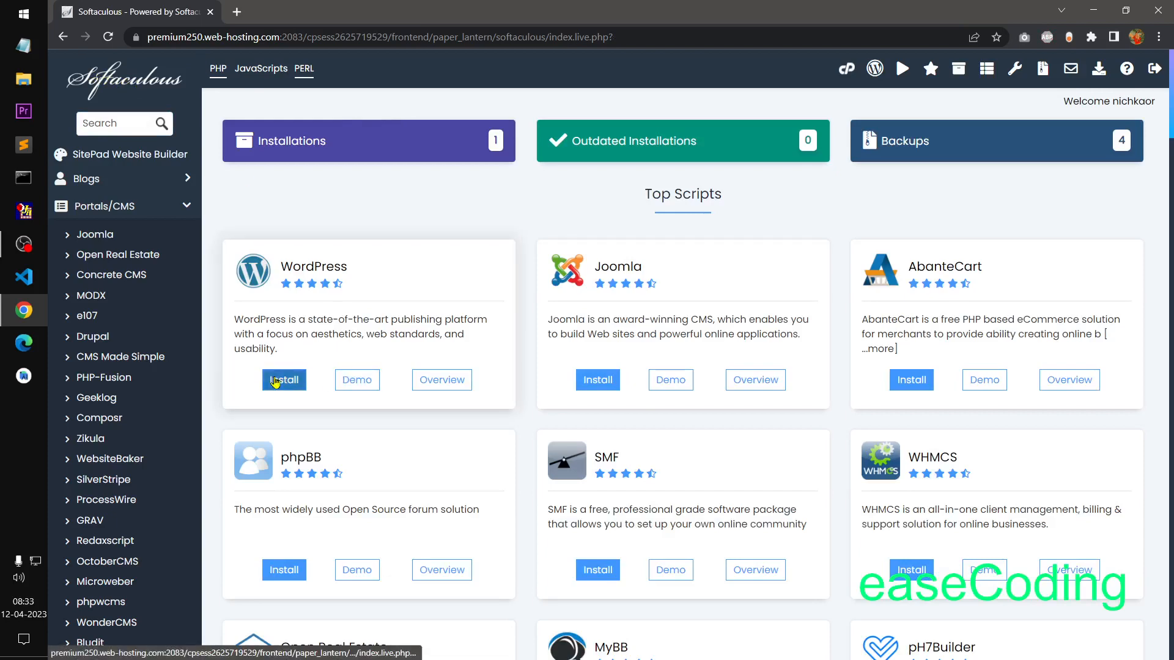
{"action": "scroll", "coordinate": [722, 506], "scroll_direction": "down", "scroll_amount": 8}
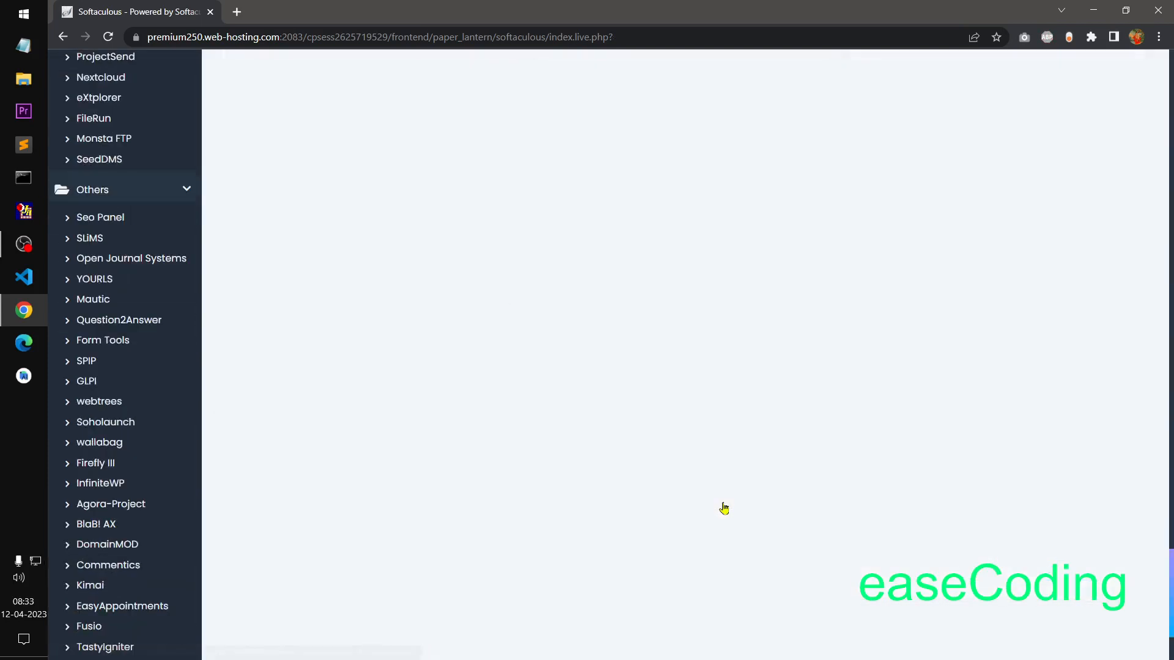
{"action": "scroll", "coordinate": [725, 508], "scroll_direction": "up", "scroll_amount": 8}
{"action": "left_click", "coordinate": [99, 124]}
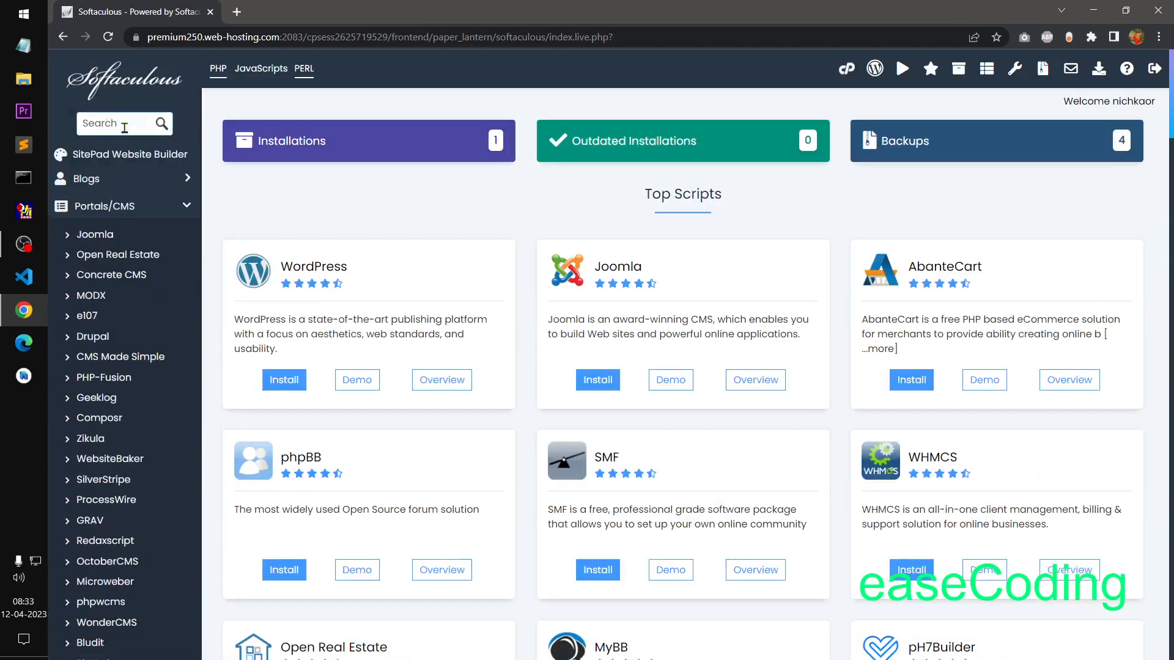
{"action": "type", "text": "mage"}
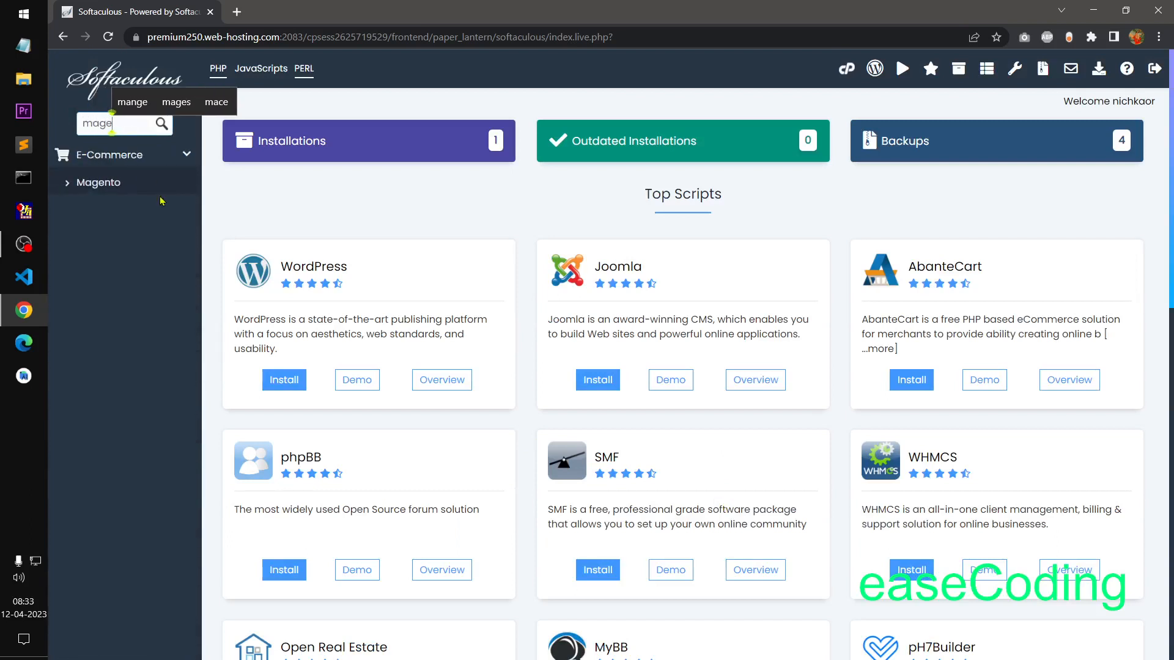
{"action": "left_click_drag", "start_coordinate": [116, 124], "coordinate": [67, 125]}
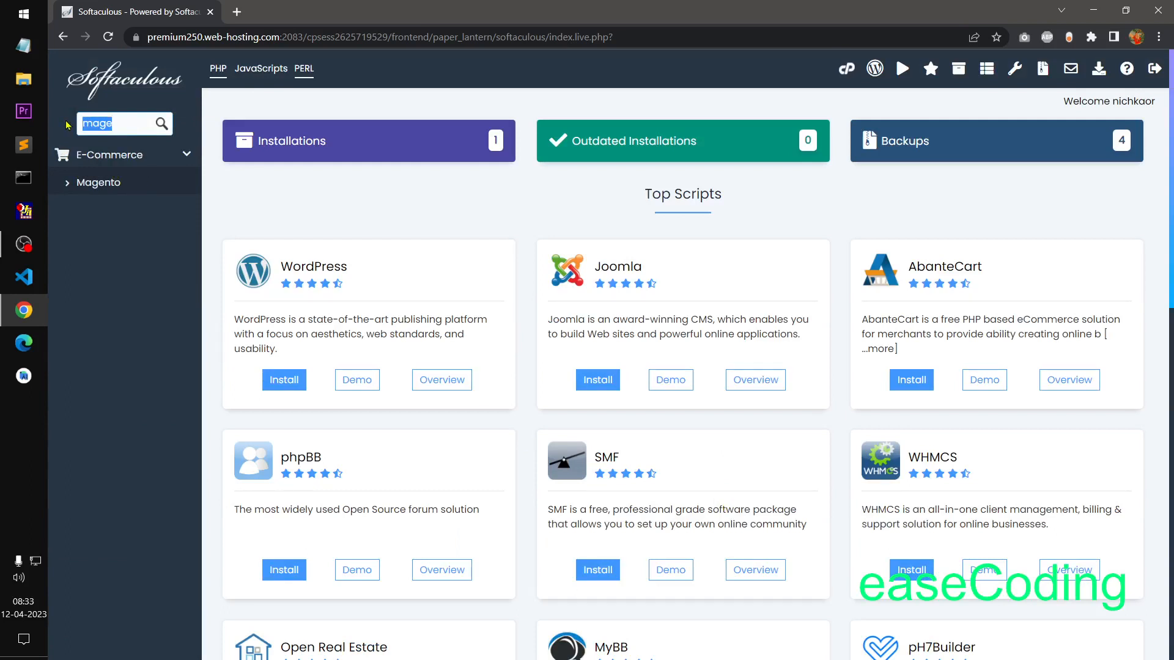
{"action": "type", "text": "word"}
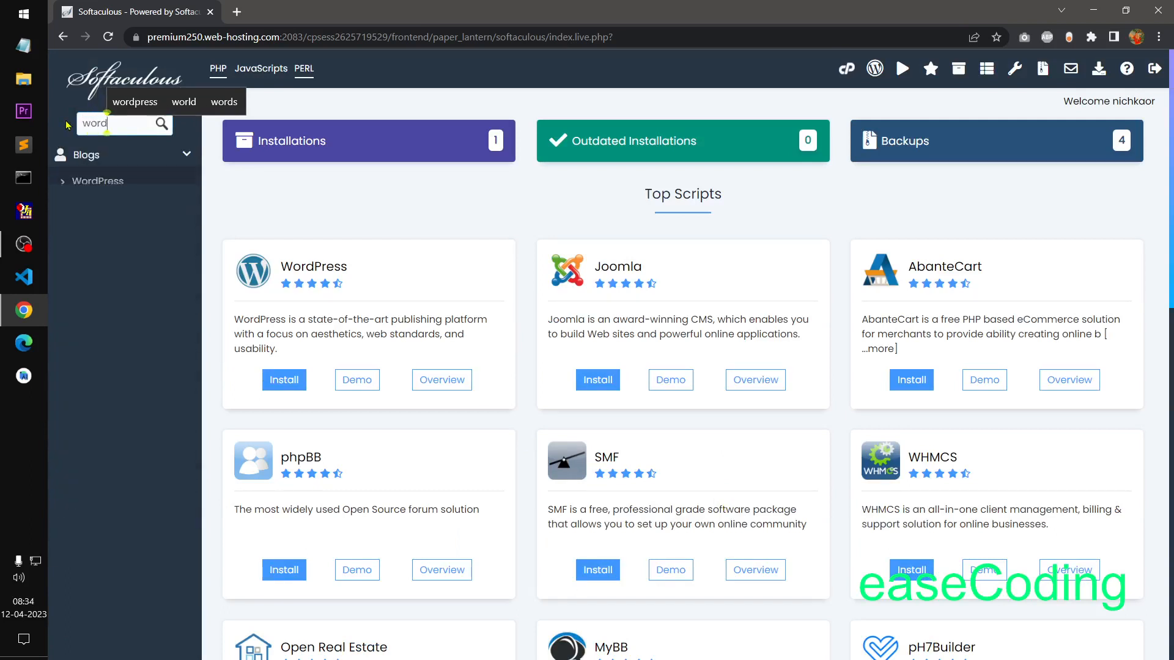
{"action": "left_click", "coordinate": [370, 201]}
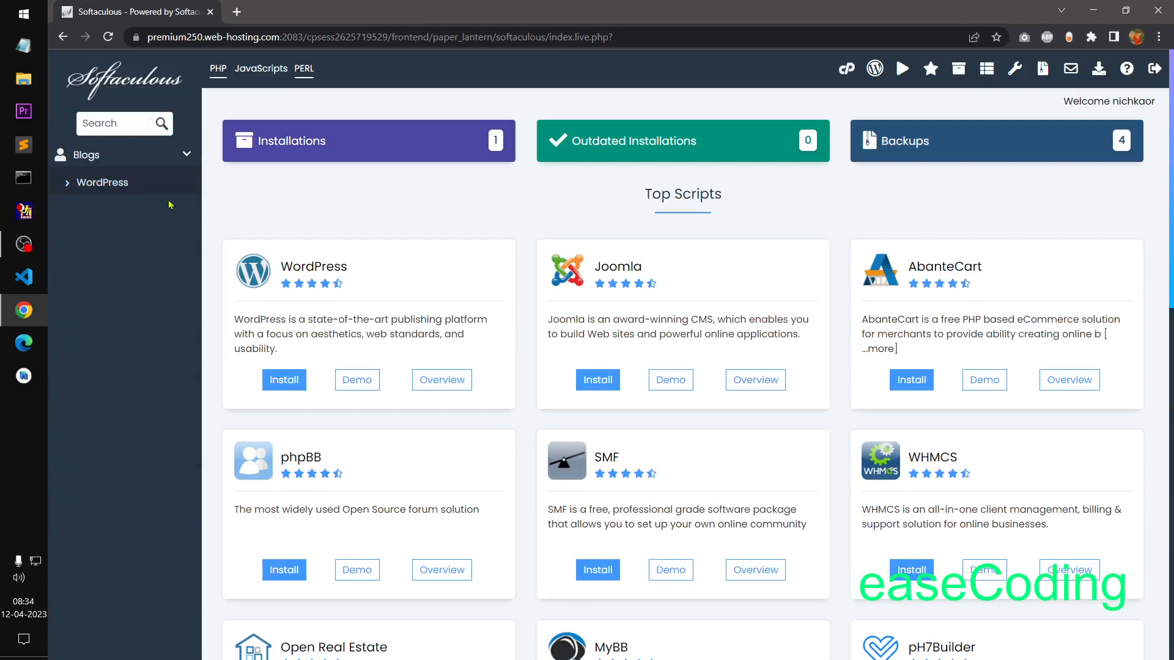
{"action": "left_click", "coordinate": [85, 187]}
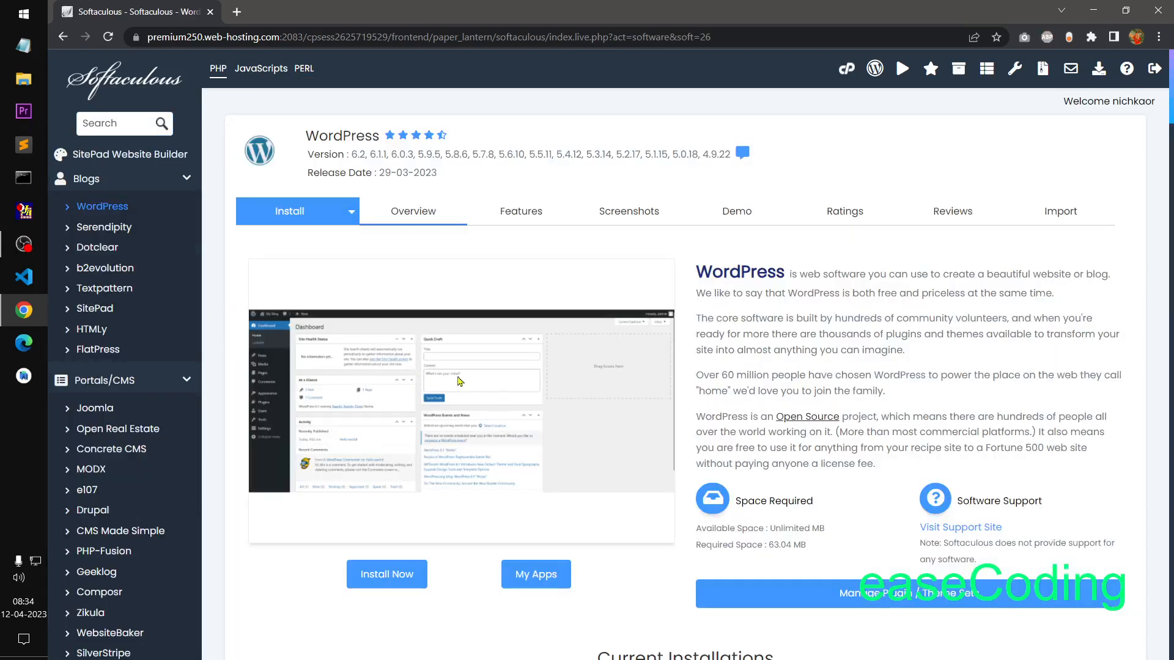
{"action": "left_click", "coordinate": [300, 217]}
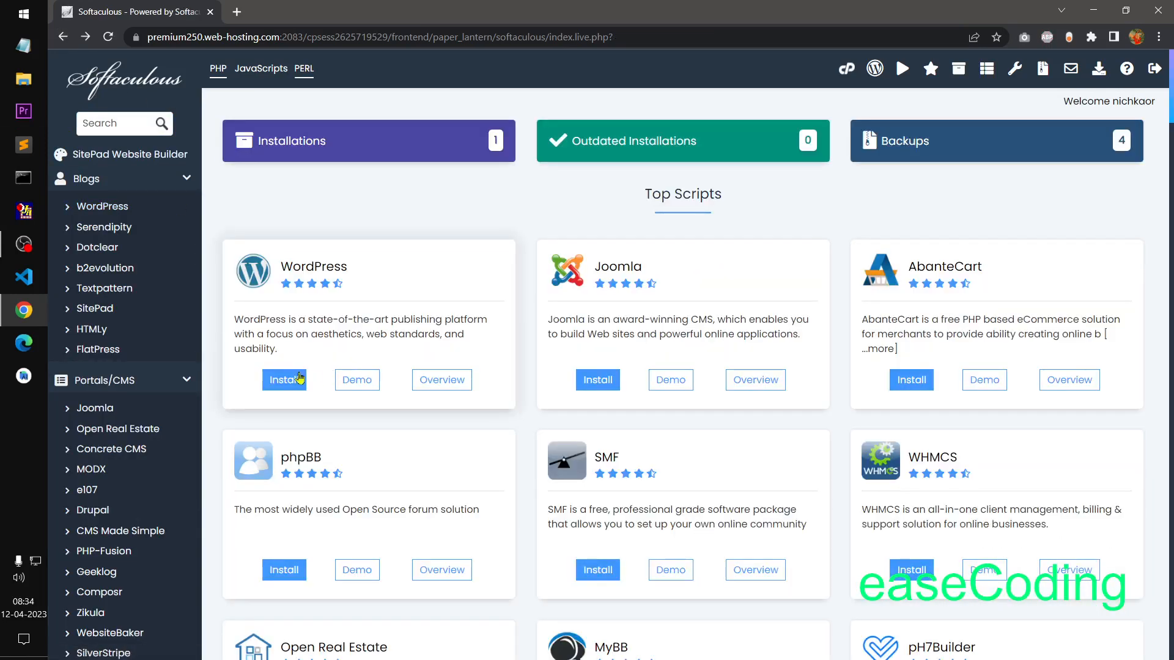
Step: Start a WordPress install on xlhome.in, keeping version 6.2
{"action": "left_click", "coordinate": [285, 382]}
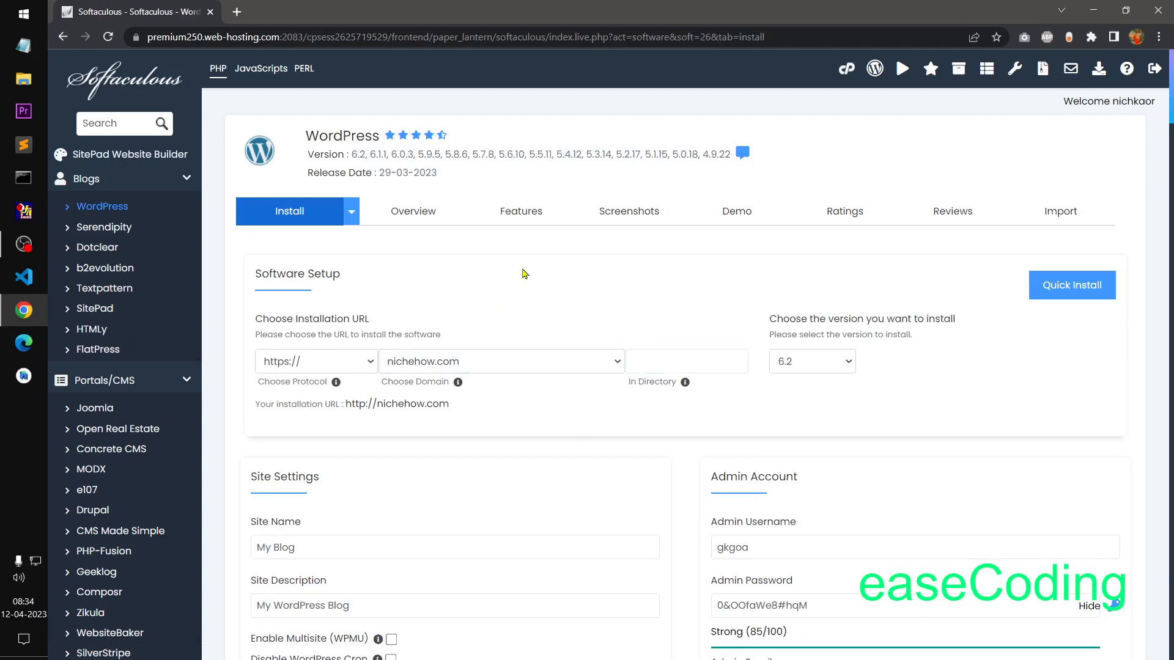
{"action": "left_click", "coordinate": [478, 372]}
{"action": "left_click", "coordinate": [443, 451]}
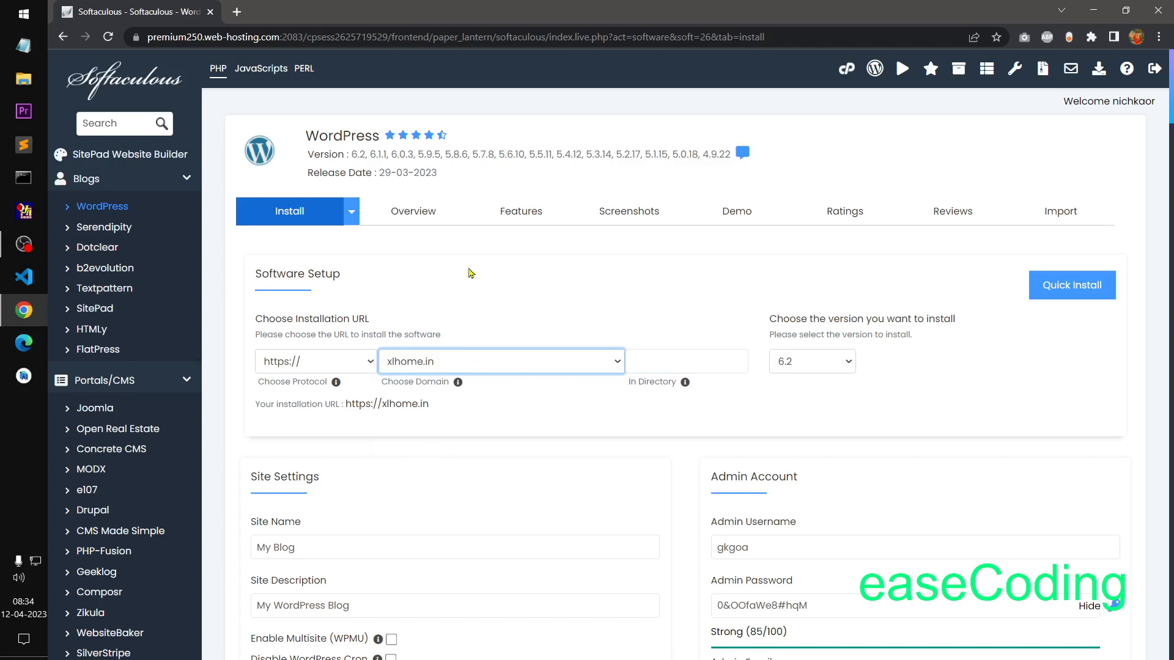
{"action": "left_click", "coordinate": [817, 370]}
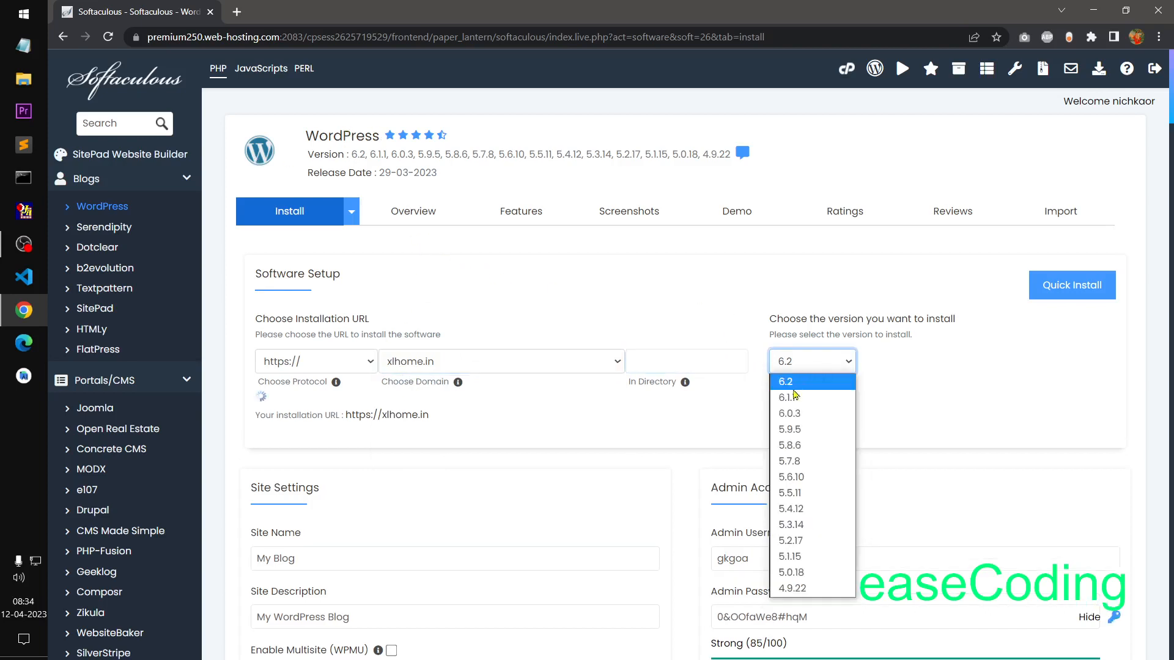
{"action": "left_click", "coordinate": [677, 285]}
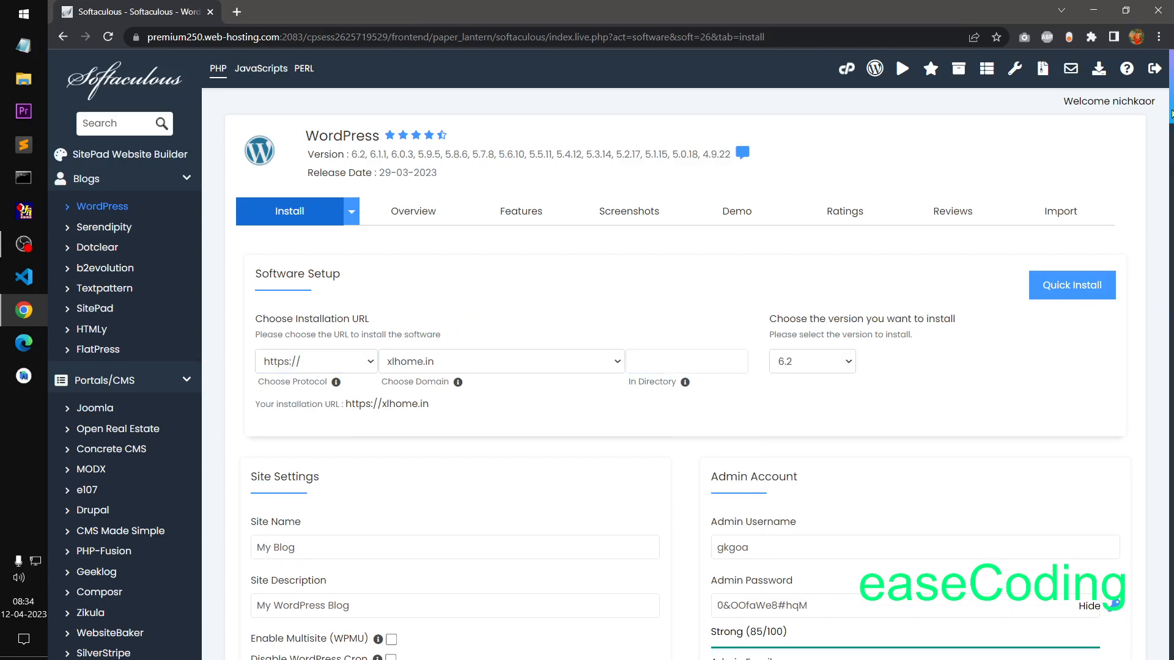
Step: Turn off the Limit Login Attempts (Loginizer) plugin and expand Advanced Options
{"action": "left_click_drag", "start_coordinate": [1172, 114], "coordinate": [1171, 153]}
{"action": "left_click_drag", "start_coordinate": [330, 231], "coordinate": [272, 214]}
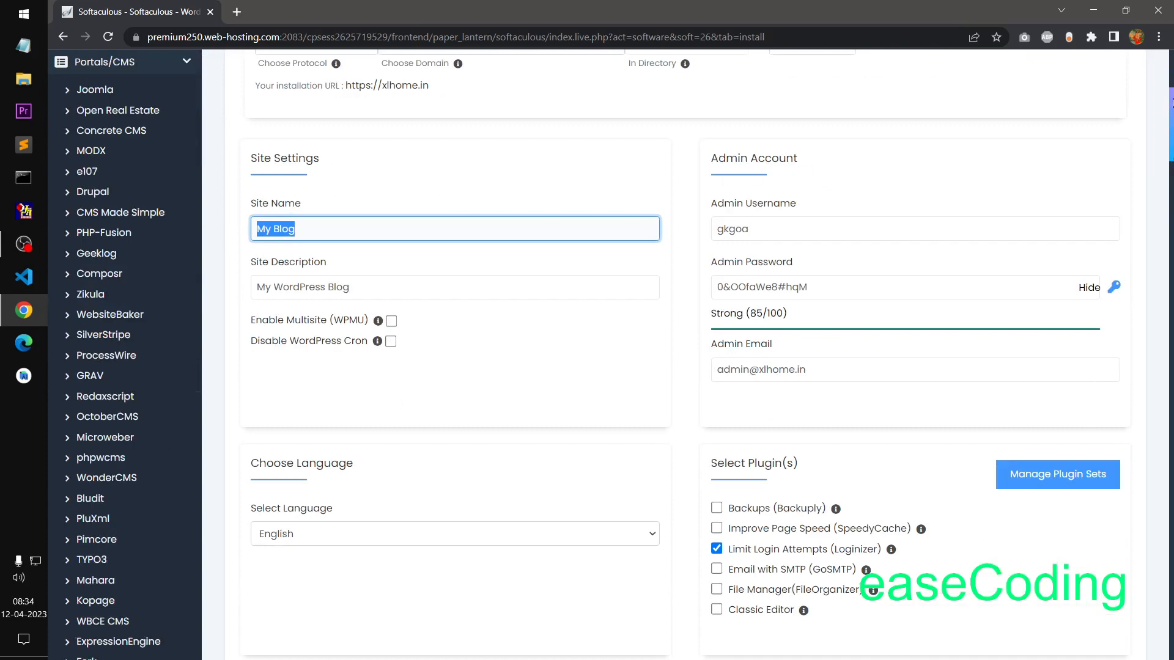
{"action": "scroll", "coordinate": [1171, 96], "scroll_direction": "down", "scroll_amount": 3}
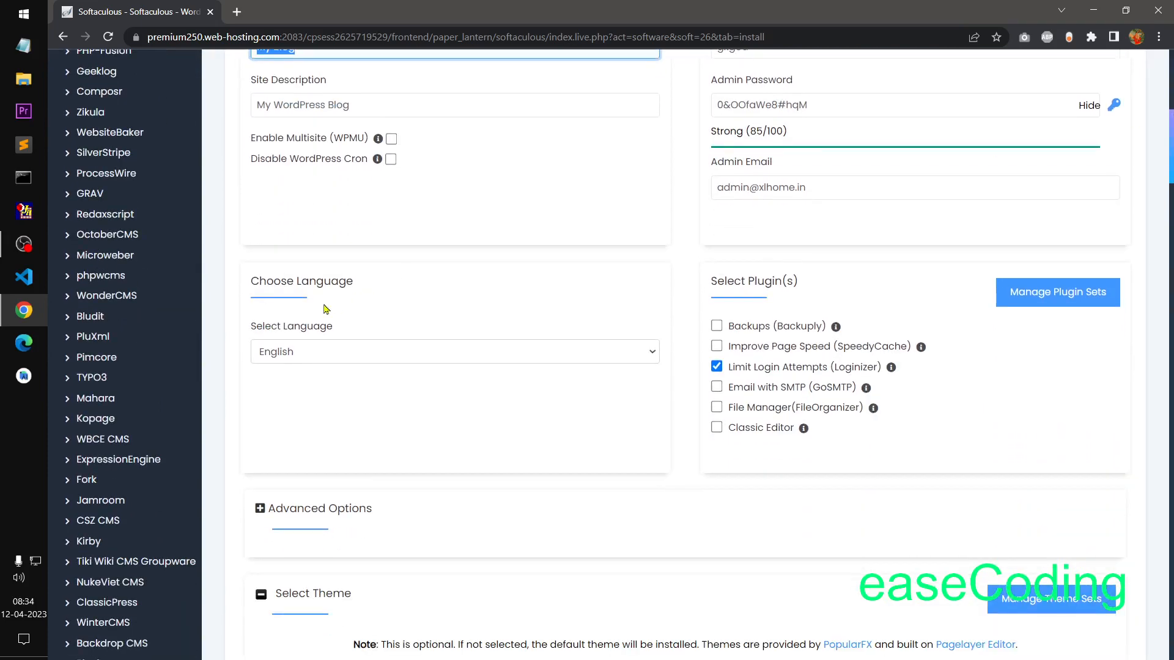
{"action": "left_click", "coordinate": [717, 367]}
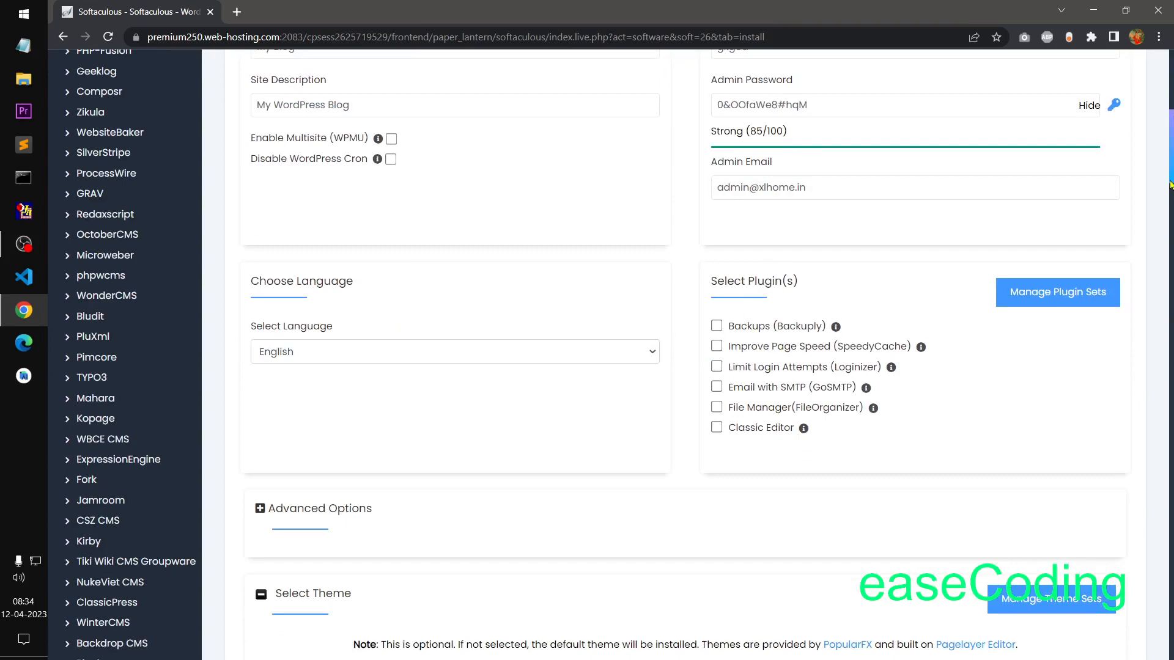
{"action": "left_click_drag", "start_coordinate": [1172, 130], "coordinate": [1164, 170]}
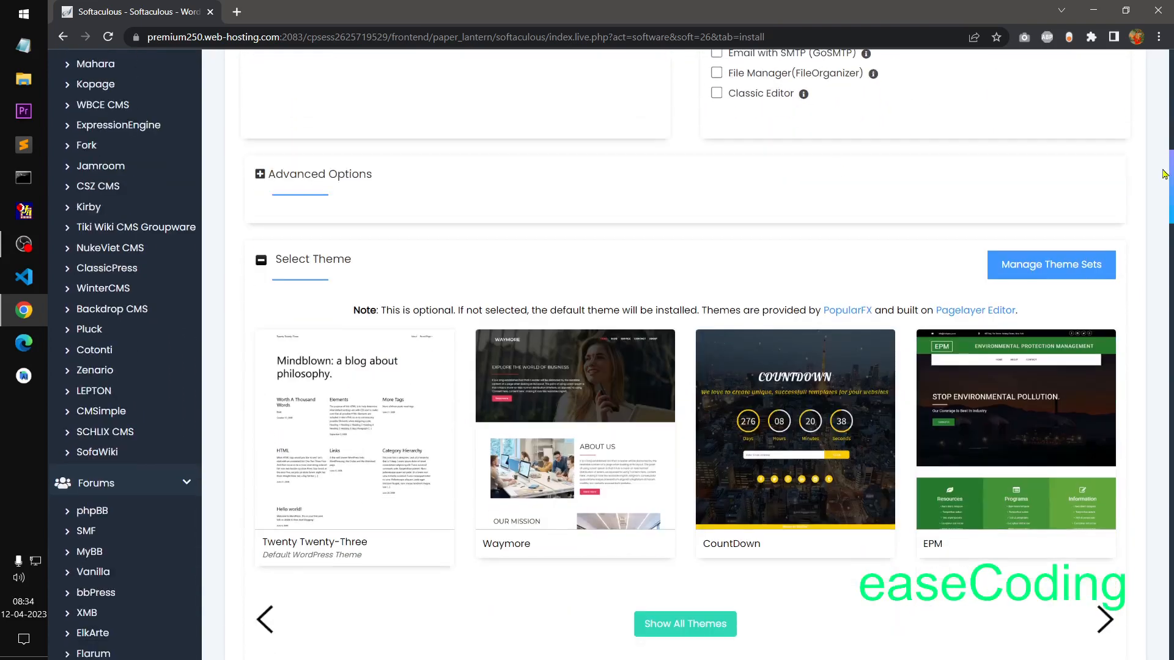
{"action": "left_click", "coordinate": [379, 174]}
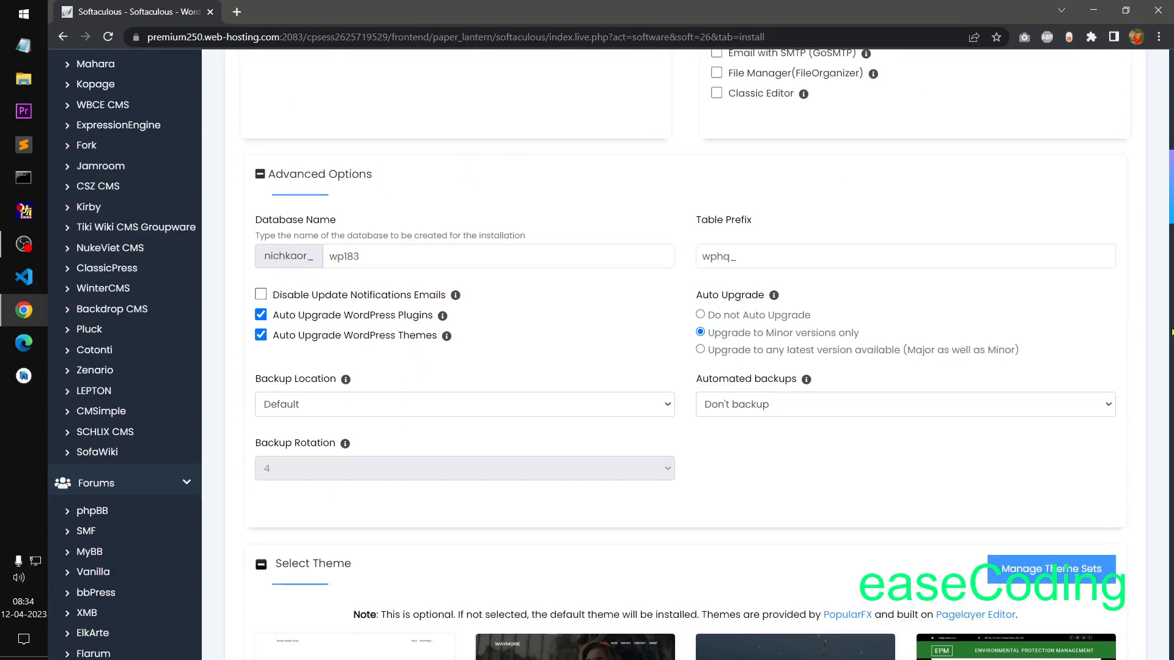
{"action": "left_click_drag", "start_coordinate": [1172, 195], "coordinate": [1171, 259]}
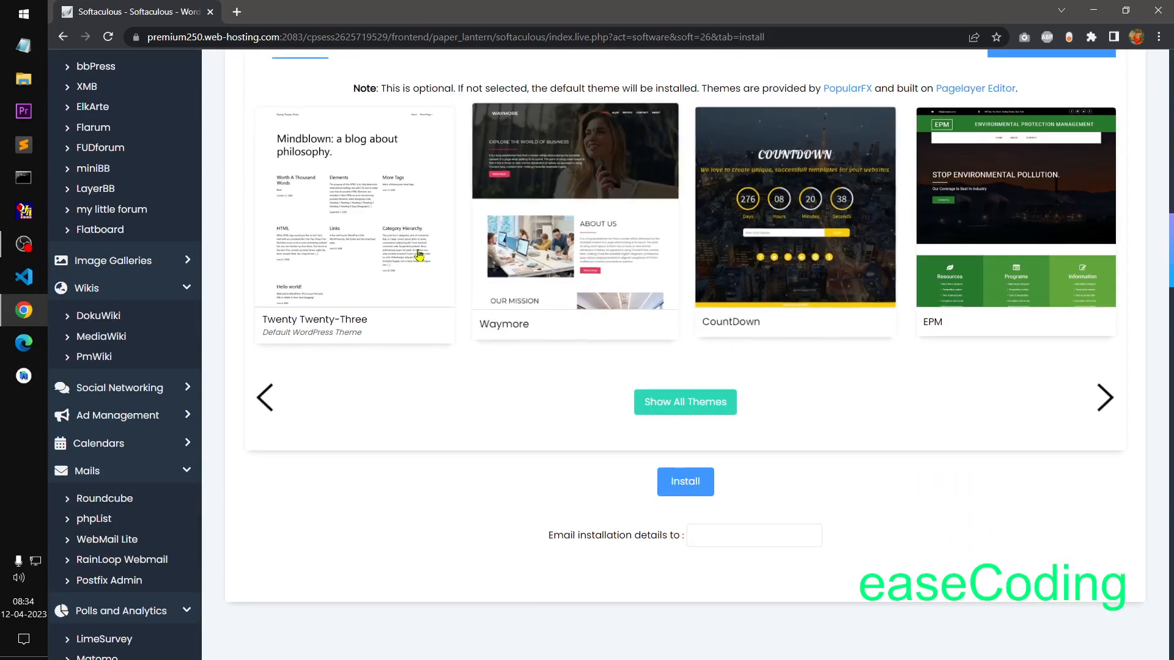
{"action": "left_click", "coordinate": [697, 541]}
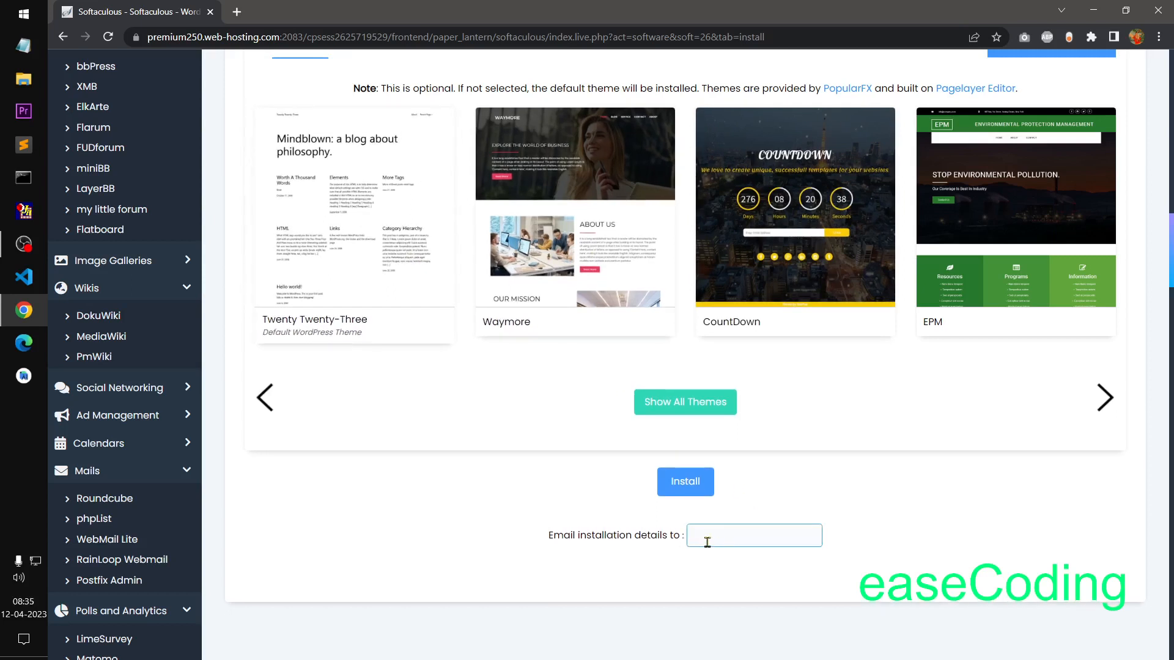
{"action": "left_click", "coordinate": [842, 548]}
{"action": "scroll", "coordinate": [703, 559], "scroll_direction": "up", "scroll_amount": 8}
{"action": "scroll", "coordinate": [703, 559], "scroll_direction": "up", "scroll_amount": 10}
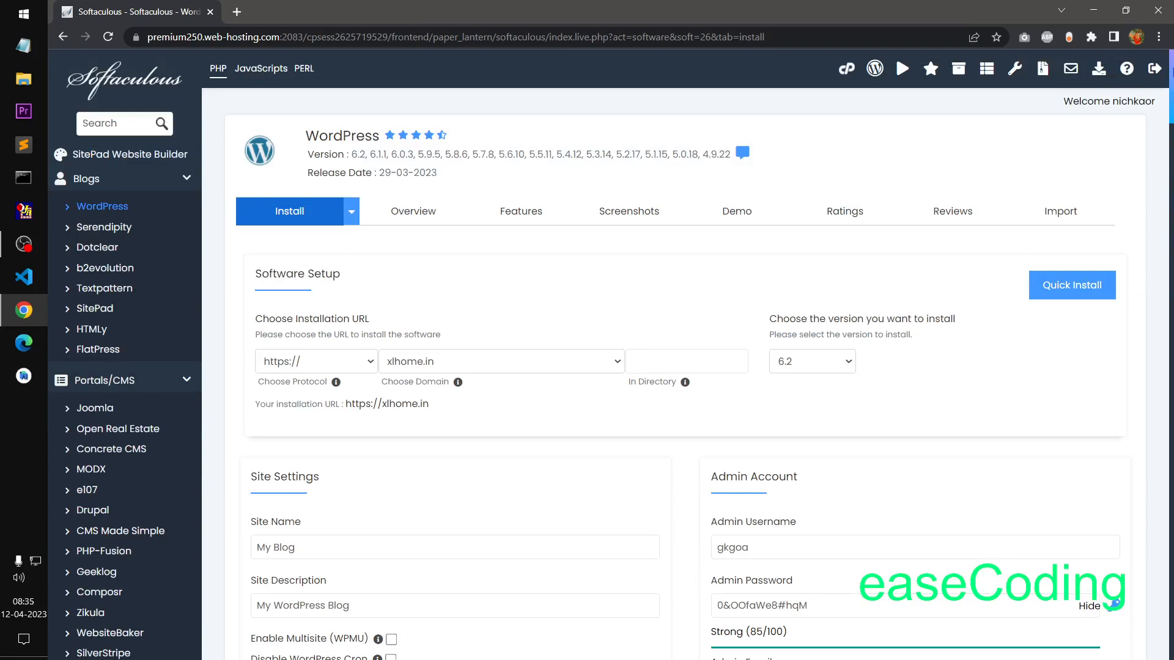
{"action": "scroll", "coordinate": [517, 356], "scroll_direction": "down", "scroll_amount": 5}
{"action": "scroll", "coordinate": [517, 356], "scroll_direction": "up", "scroll_amount": 4}
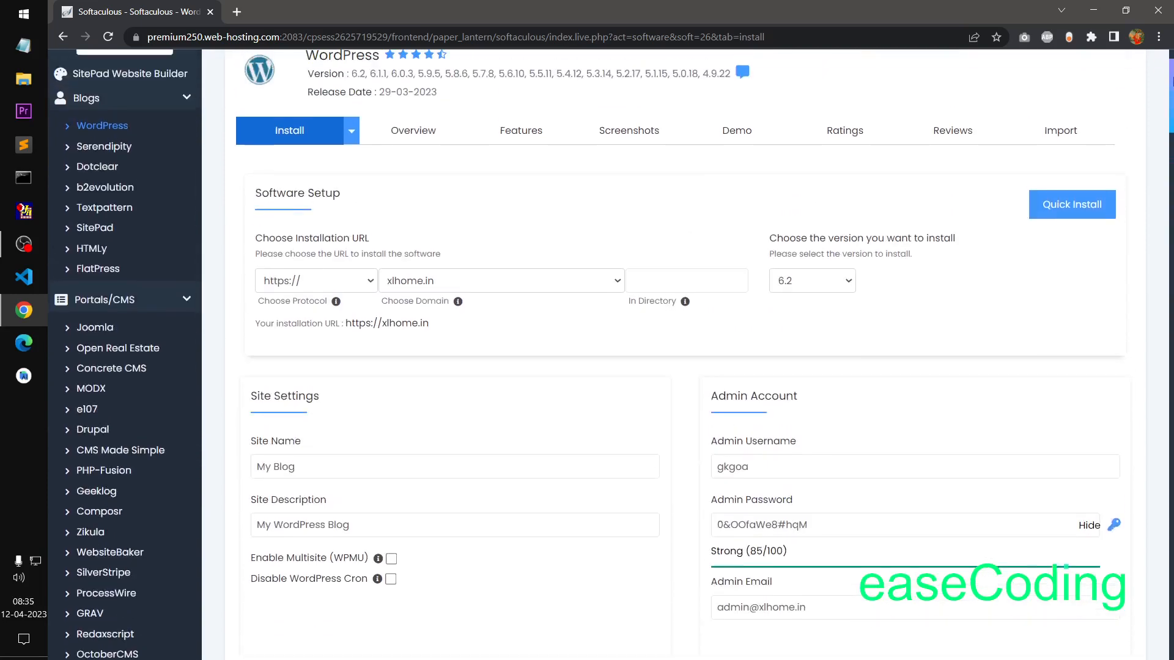
{"action": "left_click_drag", "start_coordinate": [308, 469], "coordinate": [231, 466]}
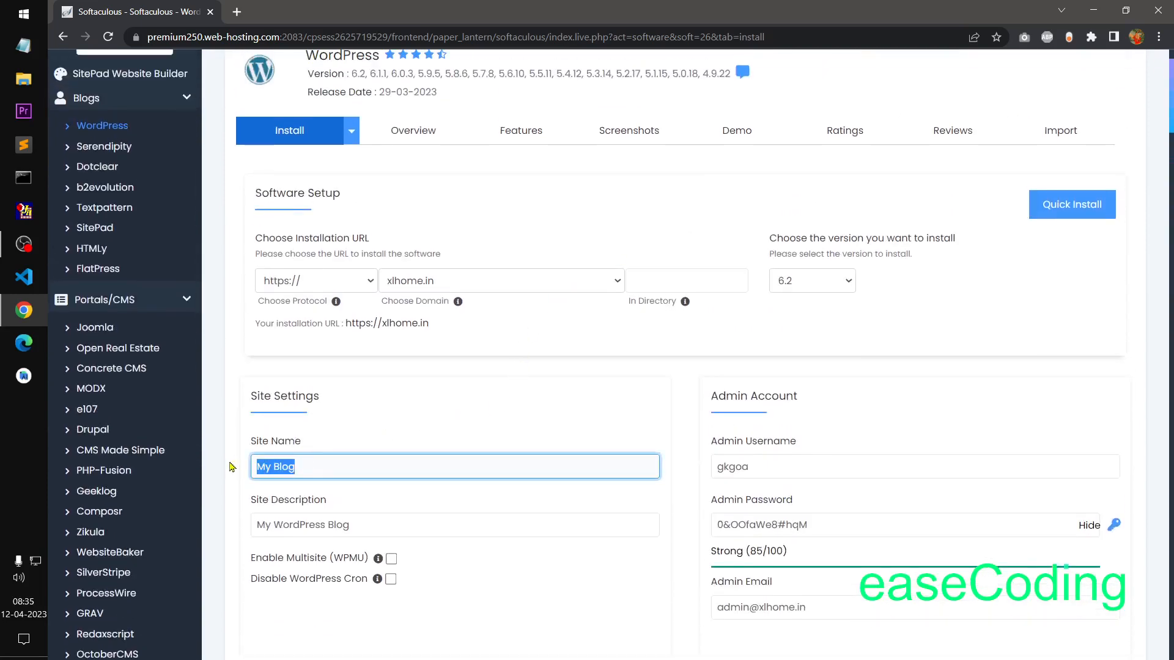
{"action": "key", "text": "BackSpace"}
{"action": "type", "text": "XLHOME"}
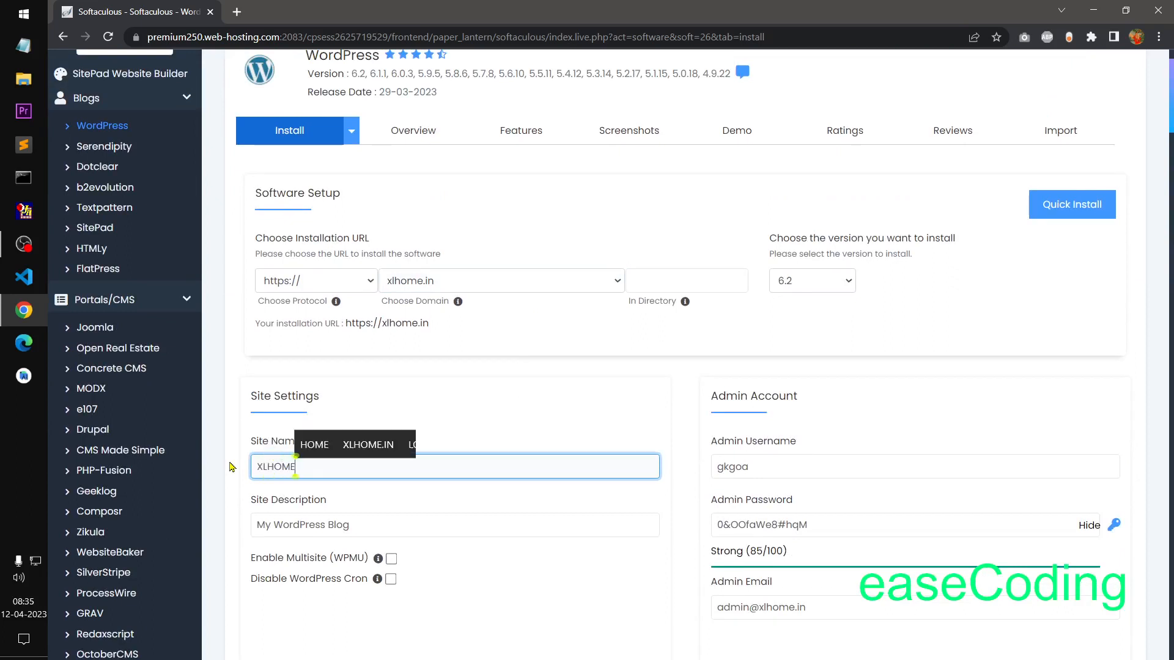
{"action": "left_click_drag", "start_coordinate": [351, 525], "coordinate": [256, 530]}
{"action": "key", "text": "BackSpace"}
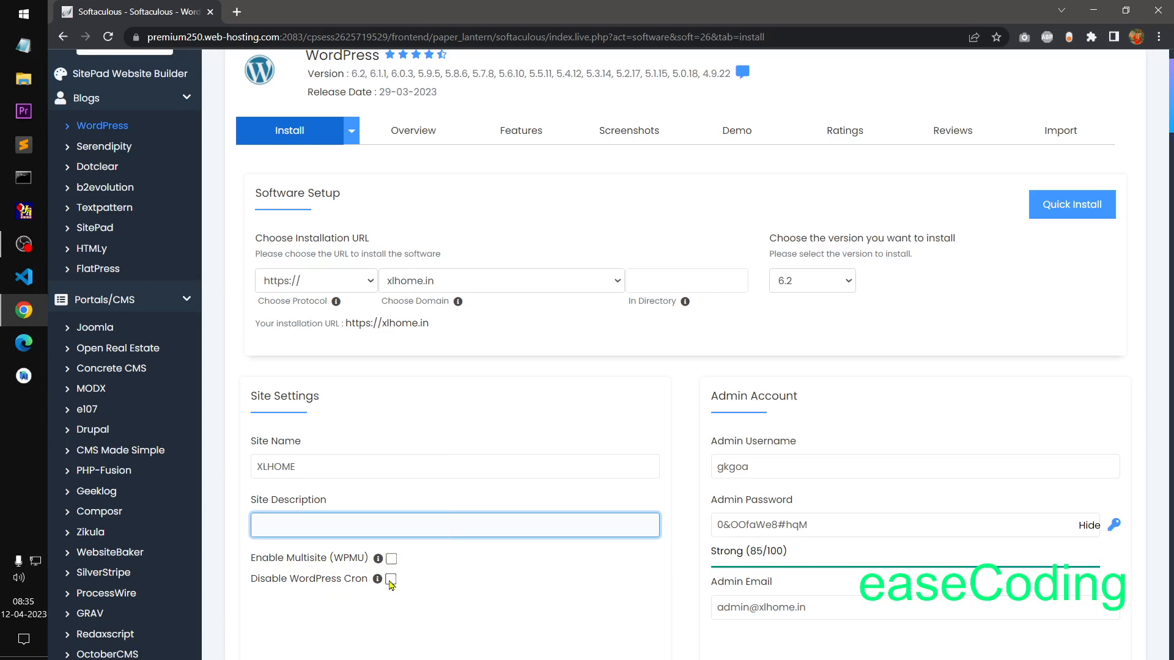
{"action": "left_click_drag", "start_coordinate": [763, 467], "coordinate": [709, 469]}
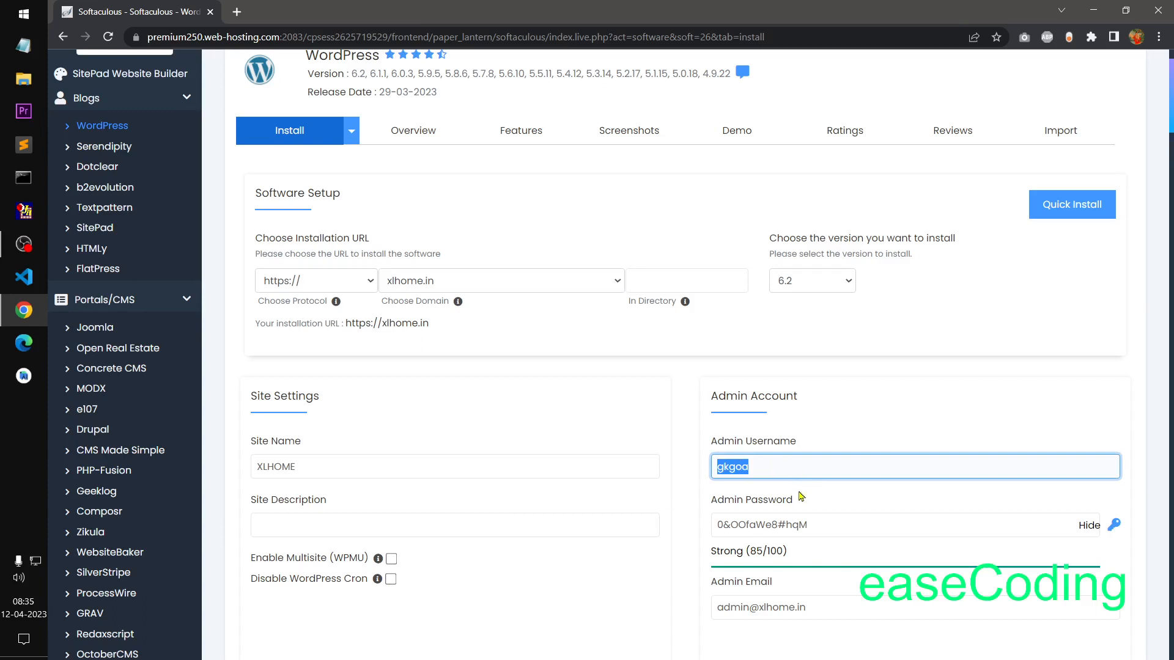
{"action": "left_click_drag", "start_coordinate": [819, 524], "coordinate": [713, 524]}
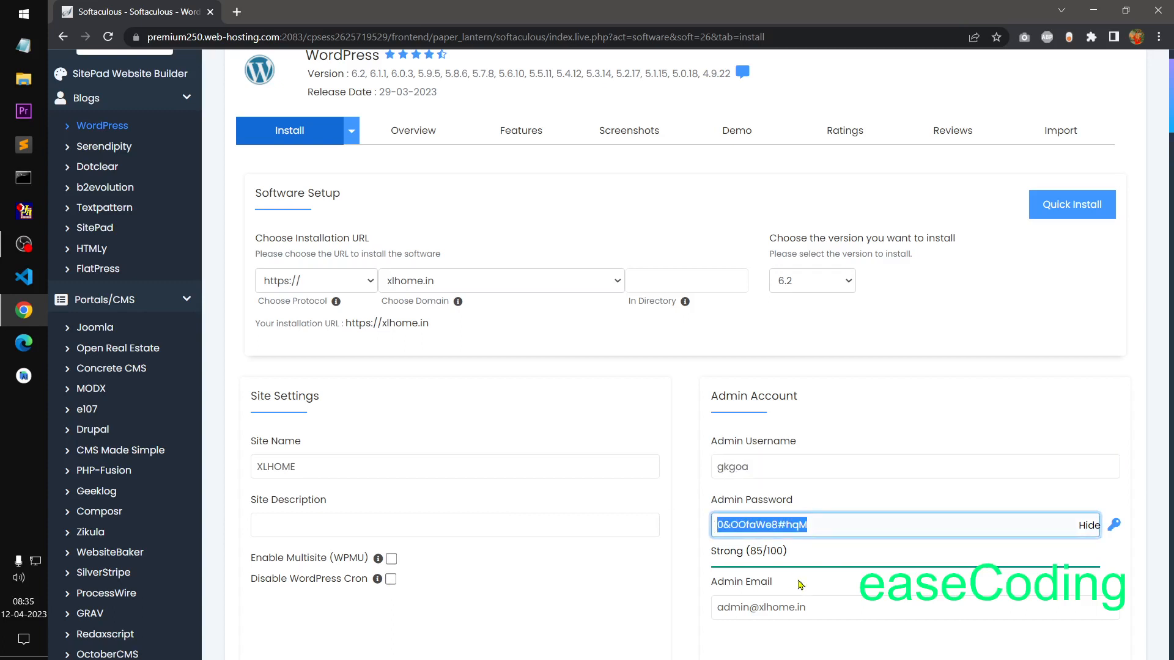
{"action": "scroll", "coordinate": [1171, 114], "scroll_direction": "down", "scroll_amount": 3}
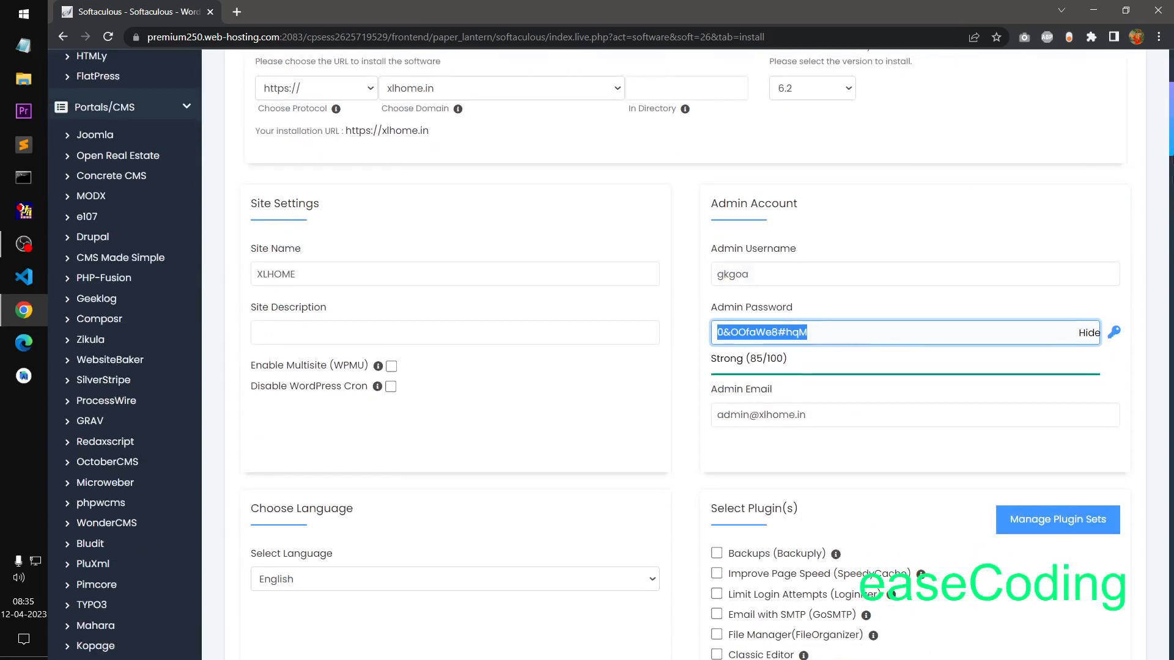
{"action": "scroll", "coordinate": [1171, 127], "scroll_direction": "down", "scroll_amount": 3}
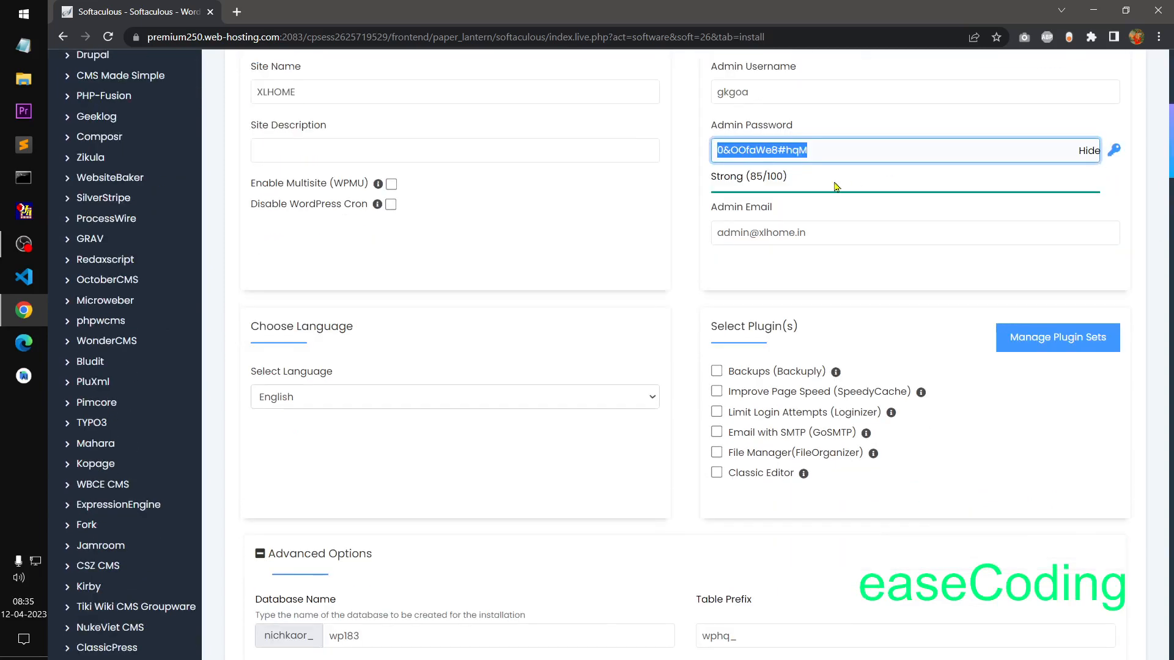
{"action": "mouse_move", "coordinate": [815, 228]}
{"action": "left_mouse_down"}
{"action": "mouse_move", "coordinate": [716, 231]}
{"action": "mouse_move", "coordinate": [820, 228]}
{"action": "left_mouse_up"}
{"action": "left_click", "coordinate": [725, 231]}
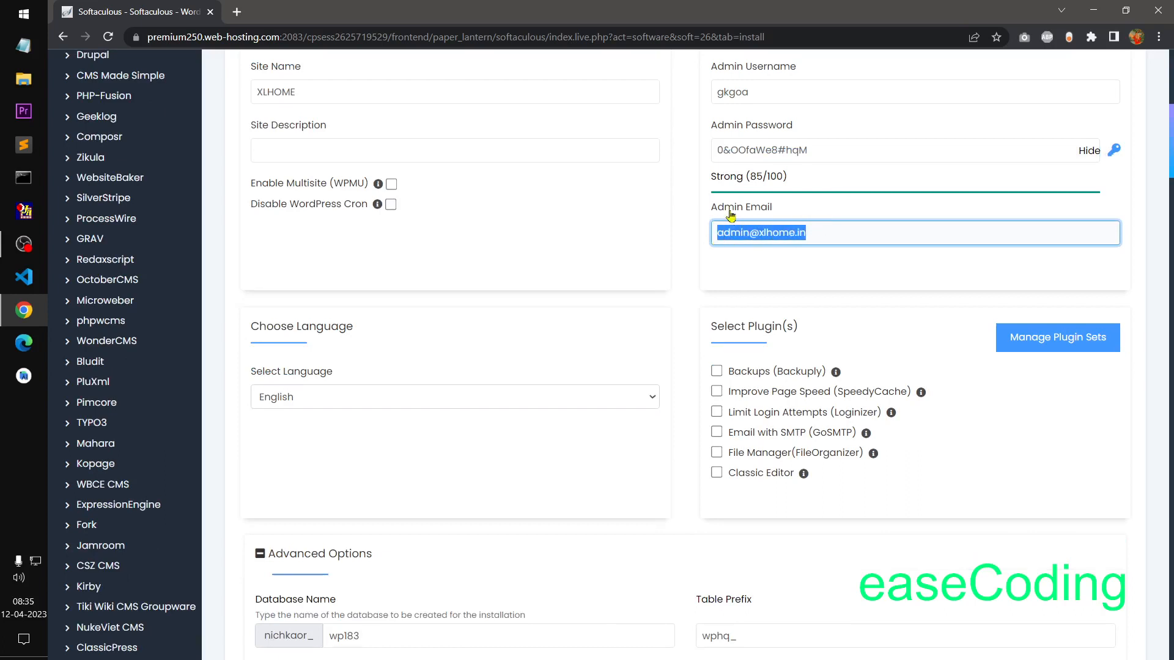
{"action": "scroll", "coordinate": [734, 244], "scroll_direction": "down", "scroll_amount": 3}
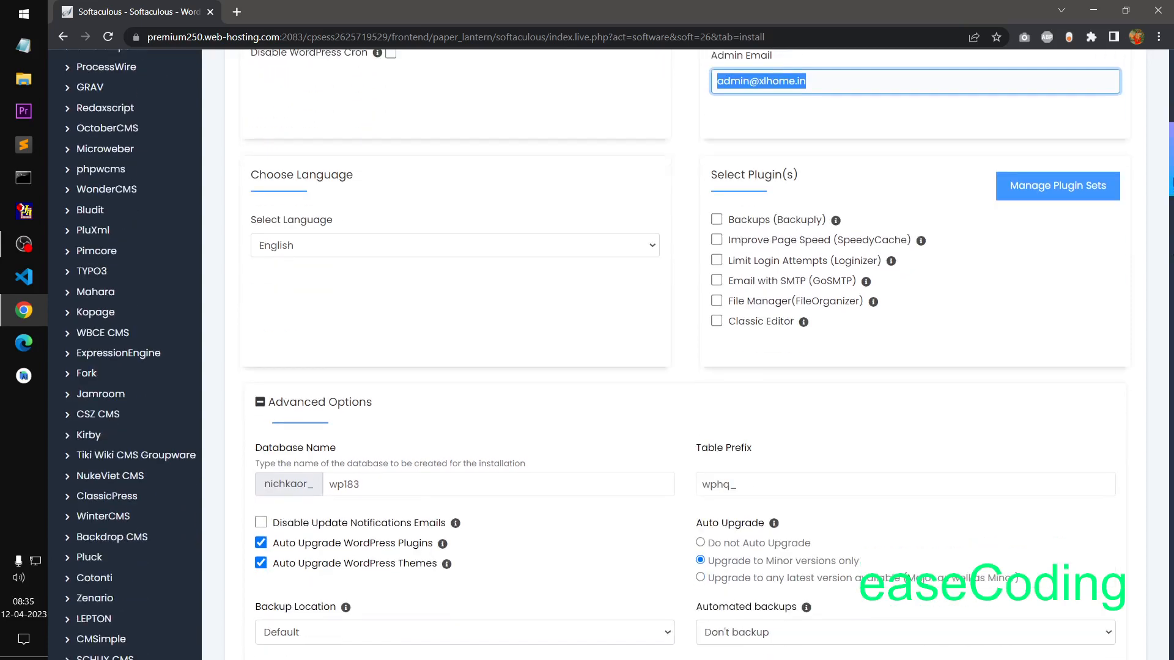
{"action": "left_click", "coordinate": [391, 247]}
{"action": "left_click", "coordinate": [356, 286]}
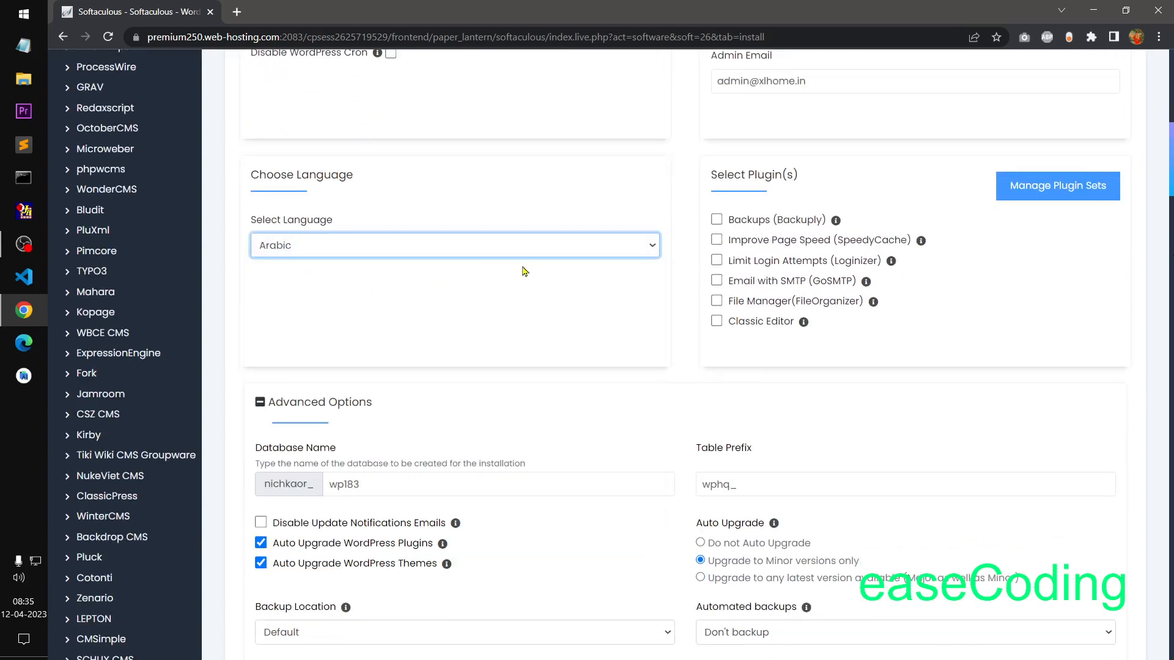
{"action": "left_click", "coordinate": [527, 248]}
{"action": "left_click", "coordinate": [429, 412]}
{"action": "left_click", "coordinate": [353, 245]}
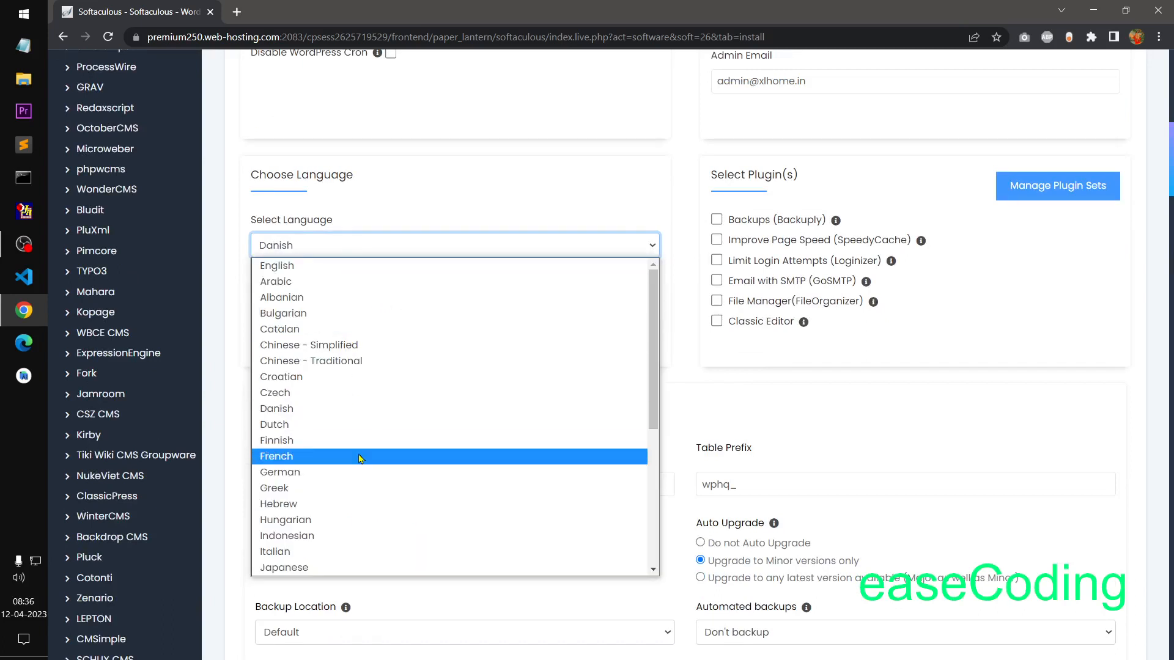
{"action": "left_click", "coordinate": [359, 458]}
{"action": "left_click", "coordinate": [351, 246]}
{"action": "left_click", "coordinate": [341, 476]}
{"action": "left_click", "coordinate": [361, 246]}
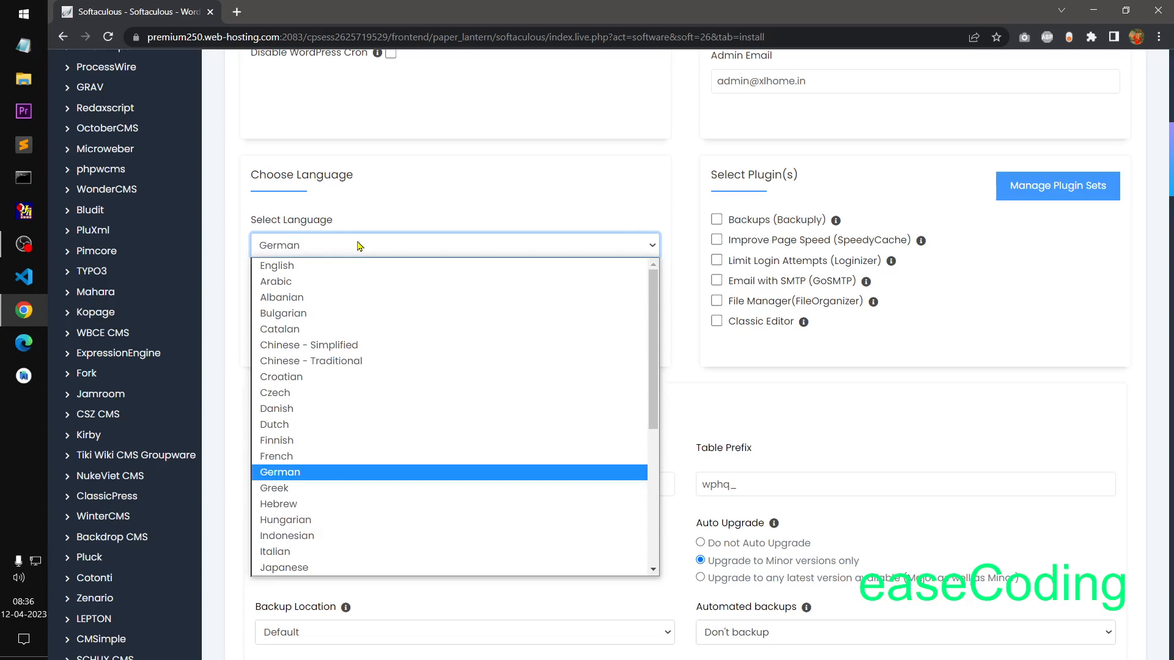
{"action": "left_click", "coordinate": [346, 270]}
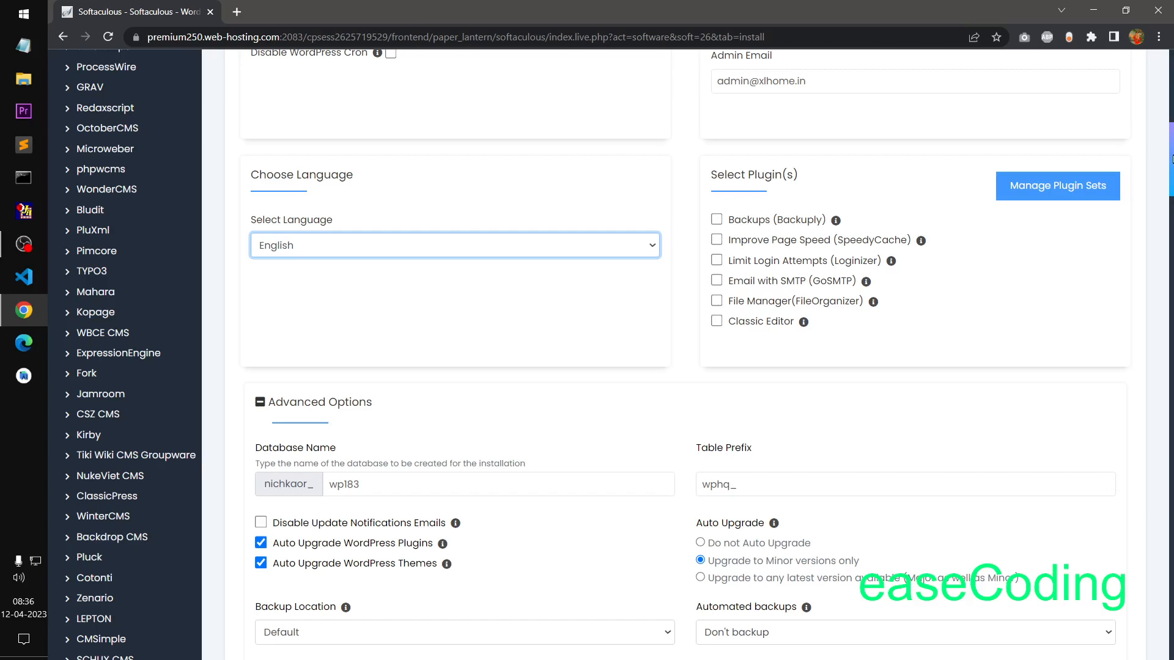
{"action": "scroll", "coordinate": [1116, 178], "scroll_direction": "down", "scroll_amount": 3}
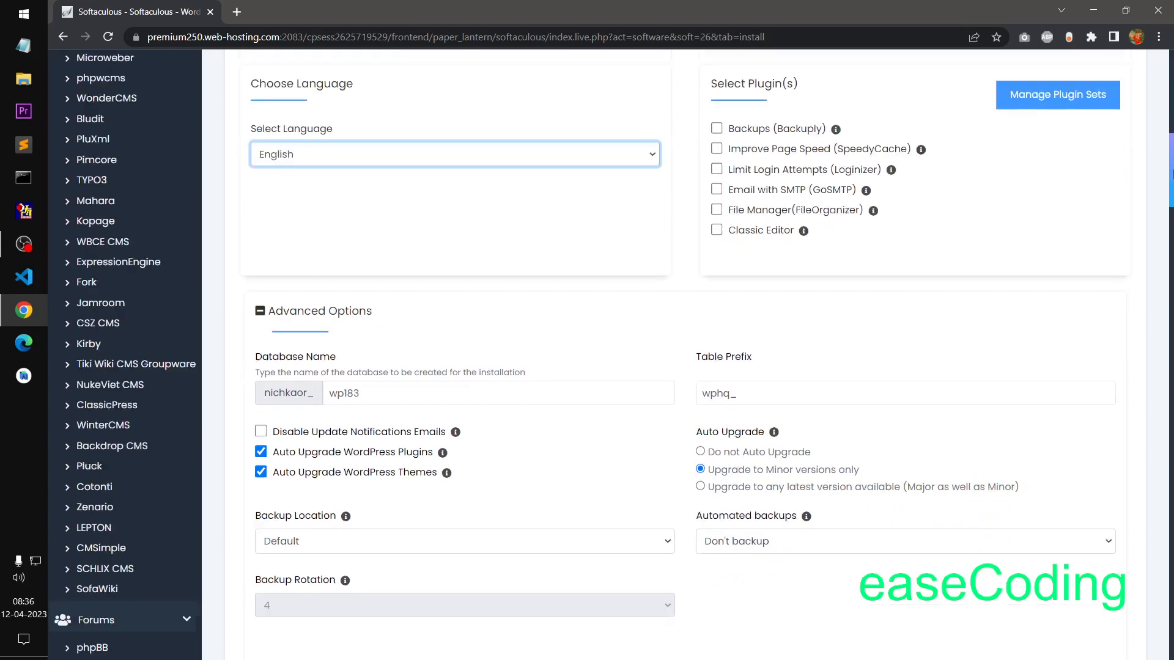
{"action": "scroll", "coordinate": [1116, 178], "scroll_direction": "up", "scroll_amount": 4}
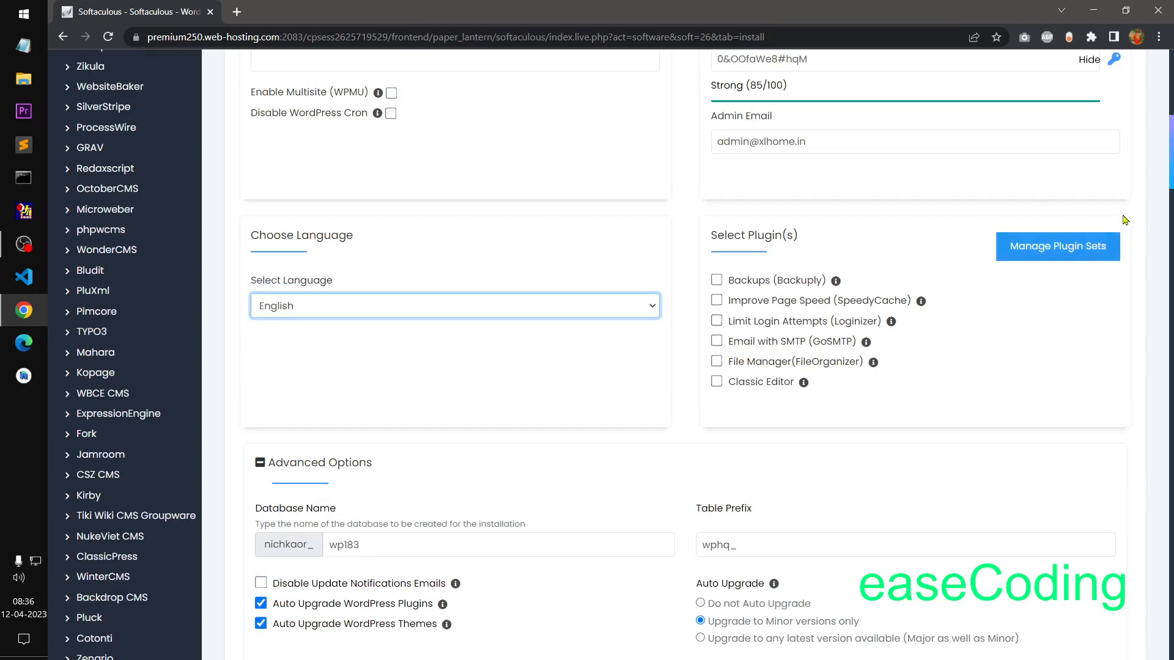
Step: Change the database name to wpxl and the table prefix to xl_
{"action": "scroll", "coordinate": [685, 354], "scroll_direction": "down", "scroll_amount": 5}
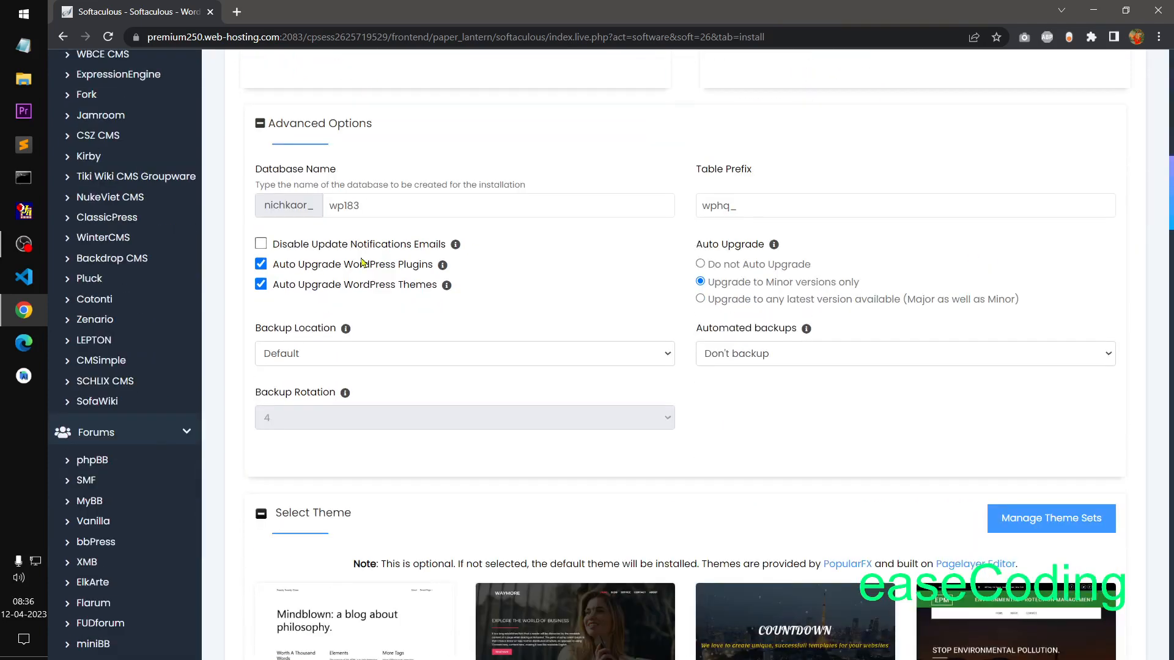
{"action": "left_click", "coordinate": [360, 211]}
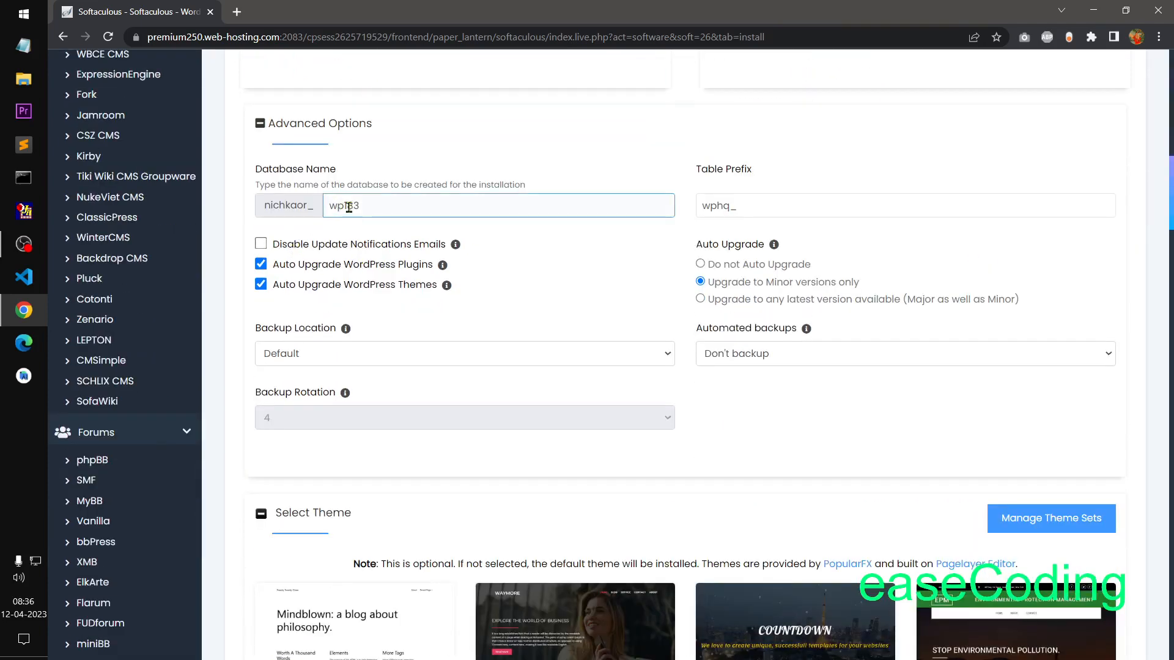
{"action": "left_click_drag", "start_coordinate": [345, 206], "coordinate": [452, 206]}
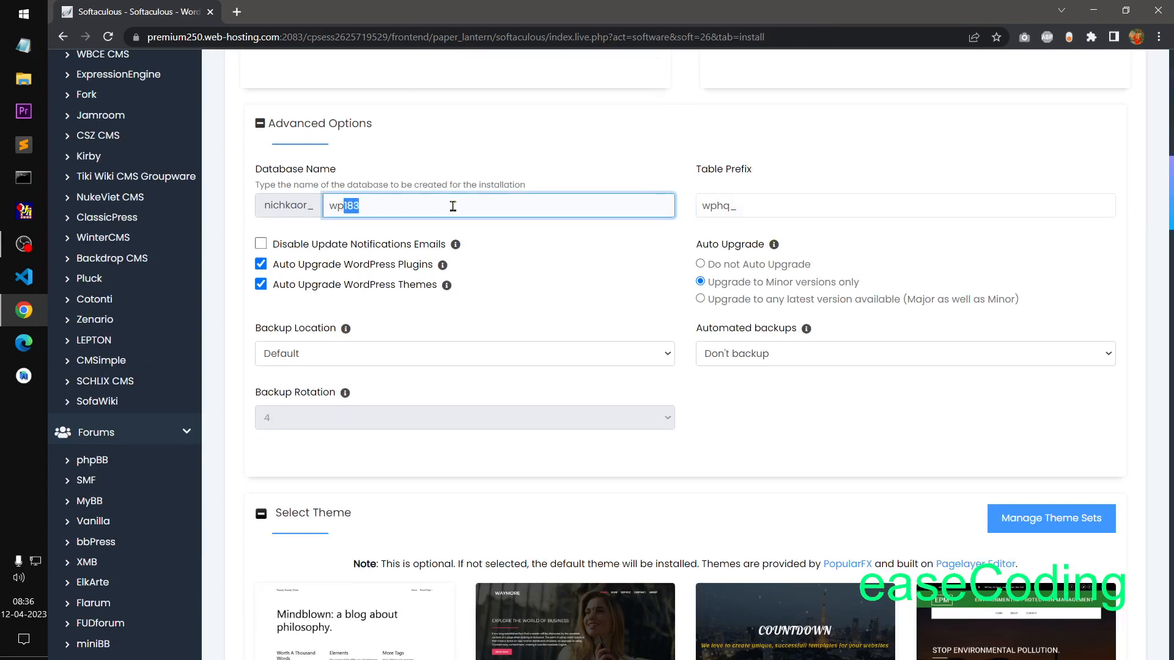
{"action": "type", "text": "xl"}
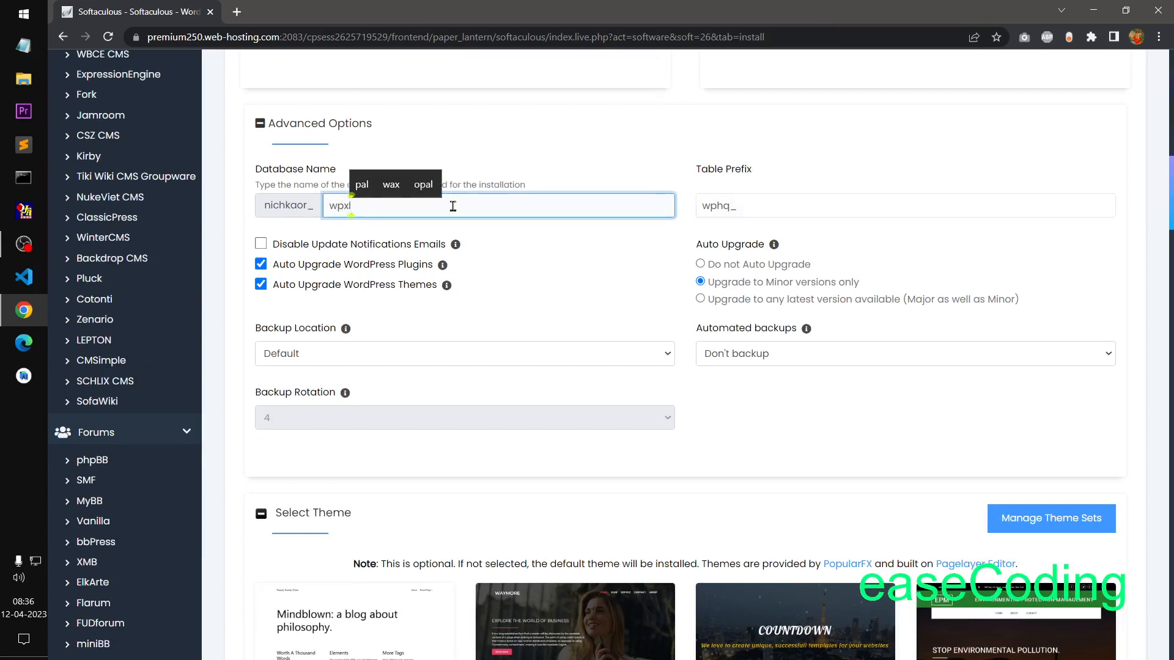
{"action": "left_click_drag", "start_coordinate": [731, 209], "coordinate": [705, 211]}
{"action": "type", "text": "xl_"}
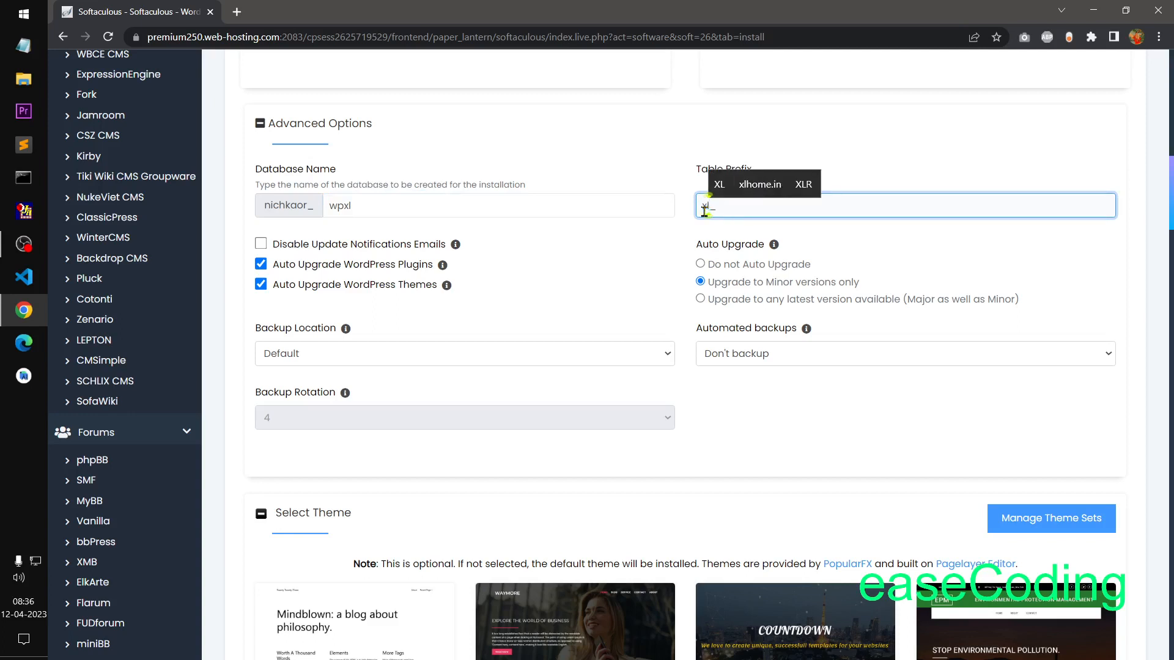
{"action": "left_click", "coordinate": [780, 440]}
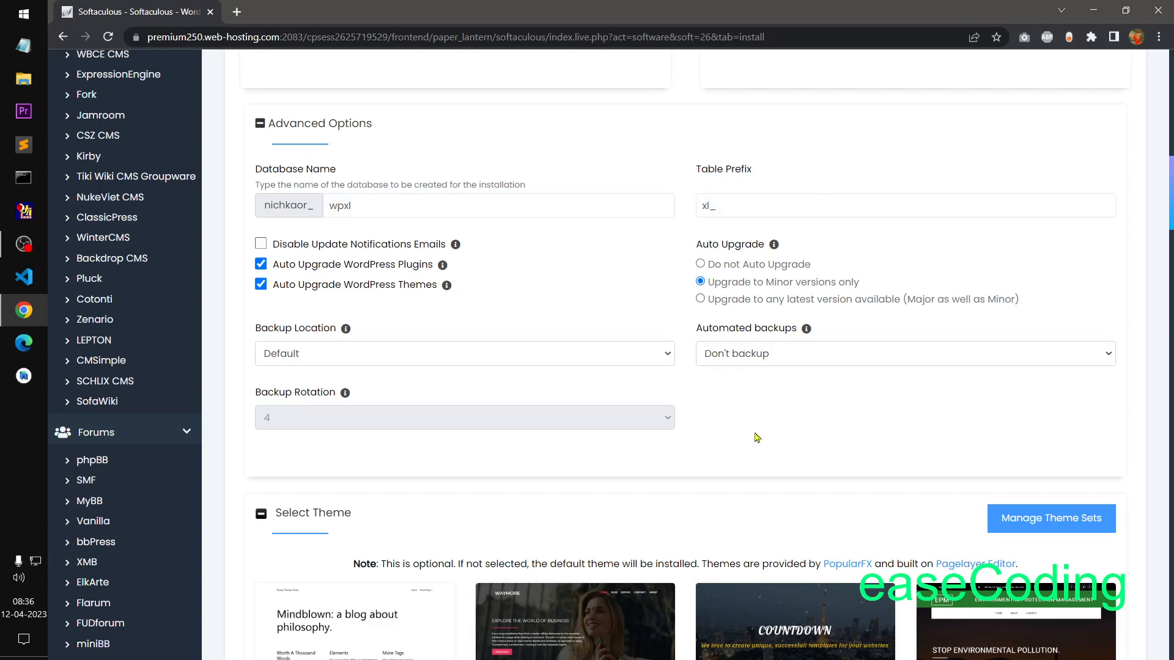
Step: Fill in the 'Email installation details to' address from a saved suggestion
{"action": "scroll", "coordinate": [1171, 211], "scroll_direction": "down", "scroll_amount": 9}
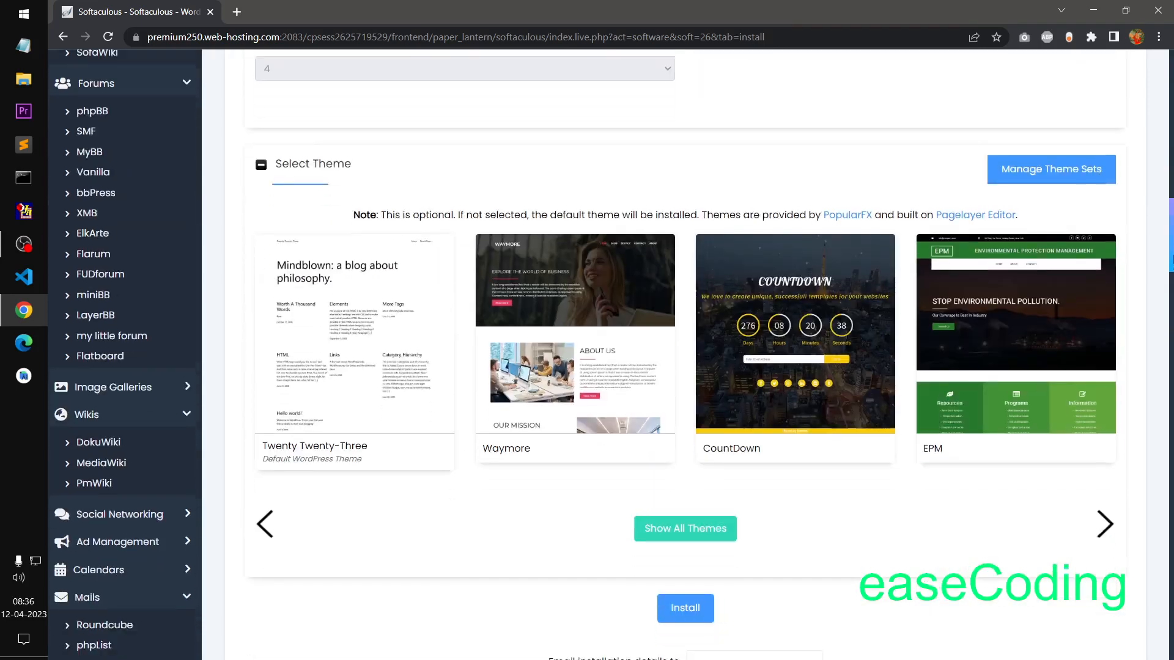
{"action": "left_click", "coordinate": [708, 466]}
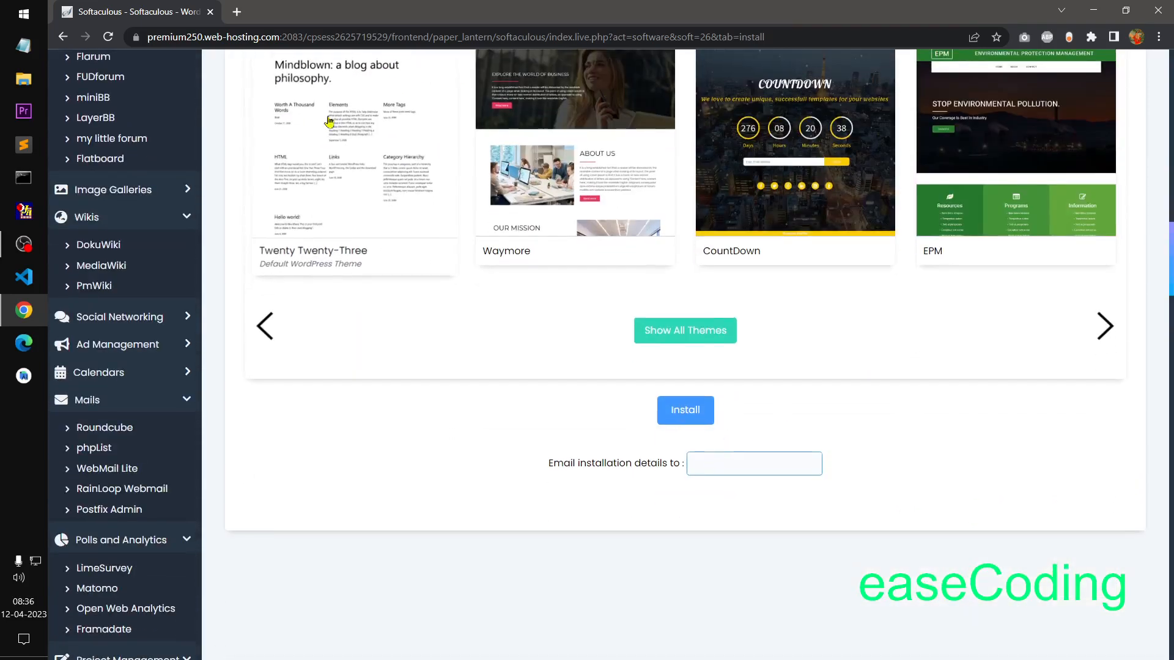
{"action": "type", "text": "amulya"}
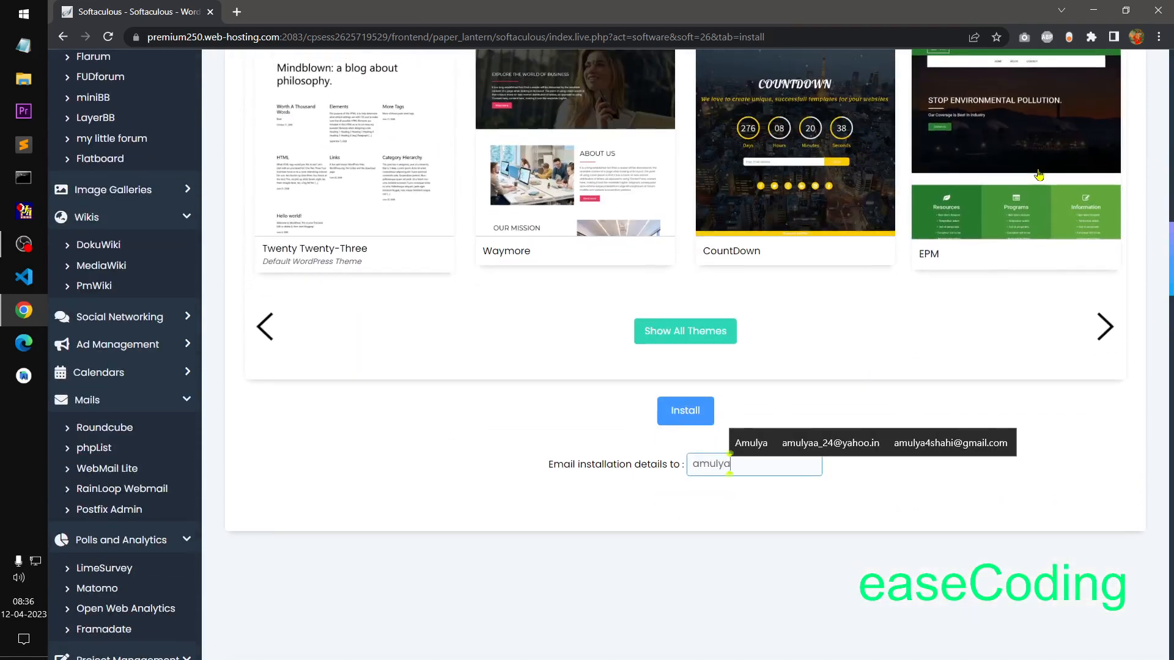
{"action": "left_click", "coordinate": [853, 448]}
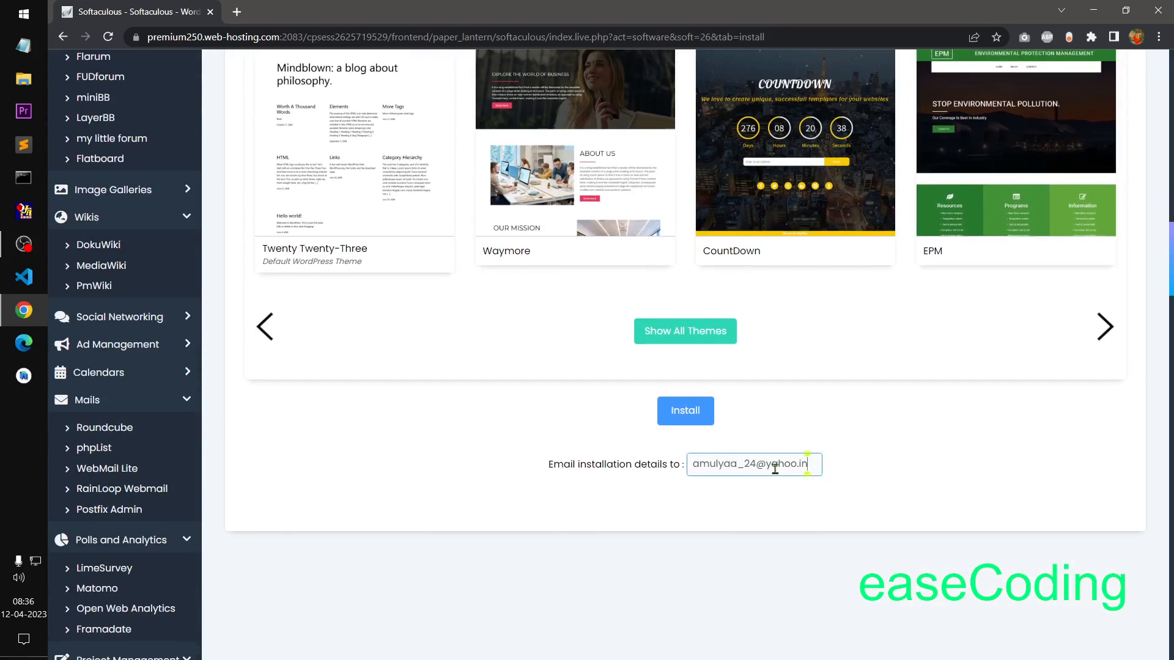
{"action": "scroll", "coordinate": [841, 414], "scroll_direction": "up", "scroll_amount": 15}
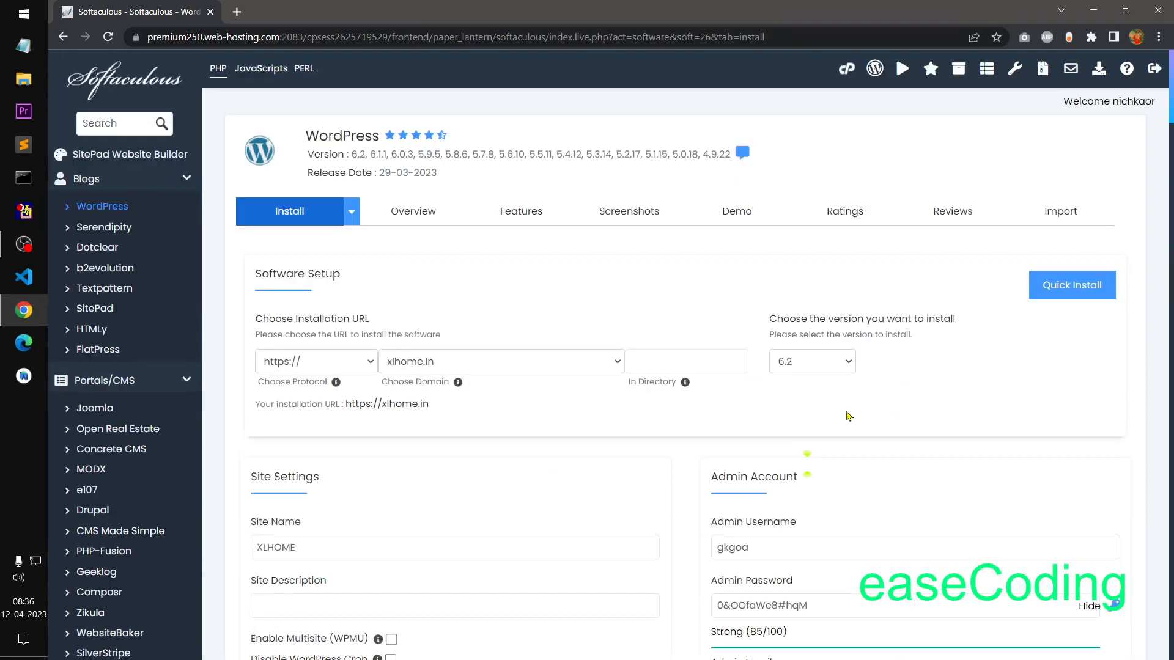
{"action": "scroll", "coordinate": [807, 454], "scroll_direction": "down", "scroll_amount": 3}
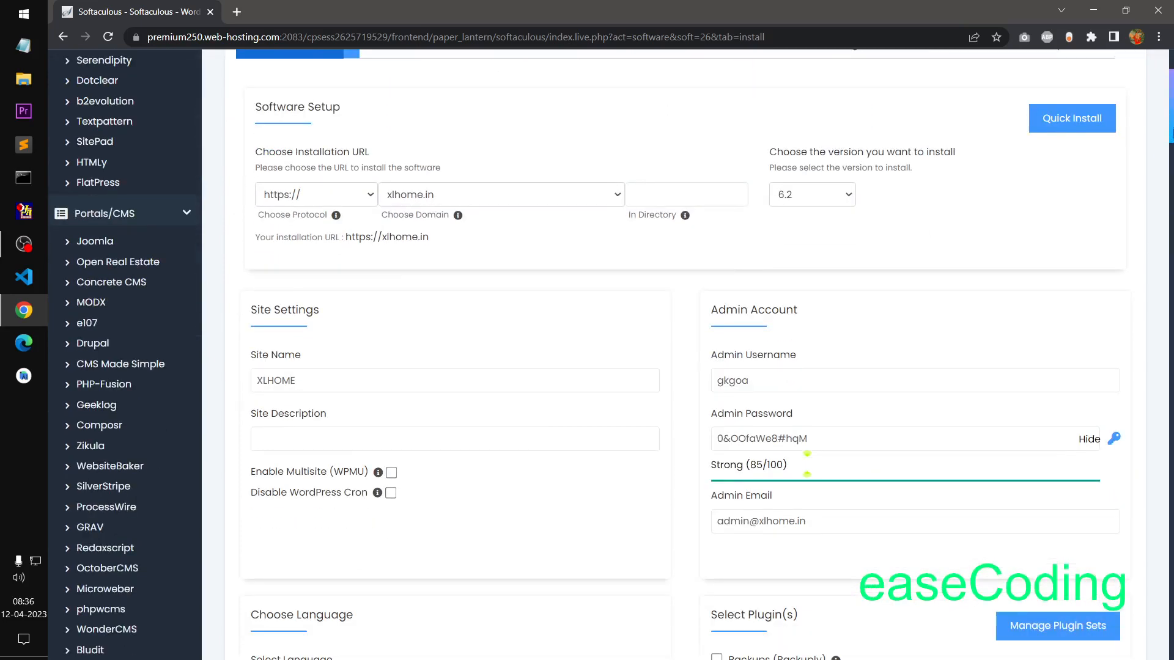
{"action": "scroll", "coordinate": [807, 453], "scroll_direction": "down", "scroll_amount": 5}
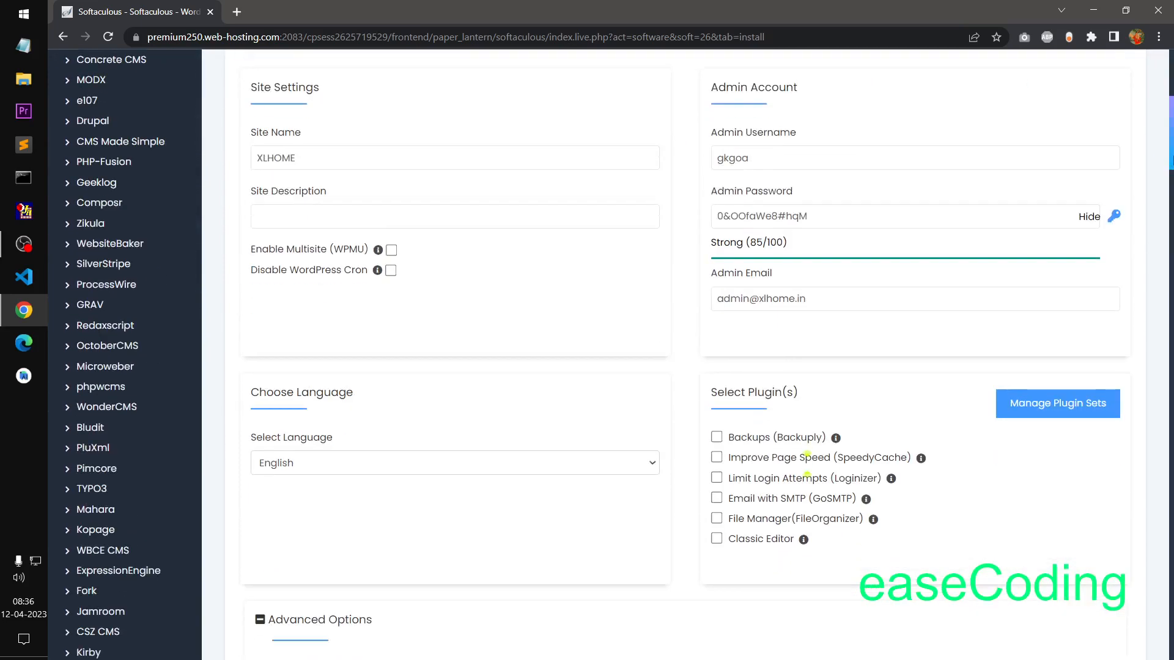
{"action": "scroll", "coordinate": [806, 456], "scroll_direction": "down", "scroll_amount": 4}
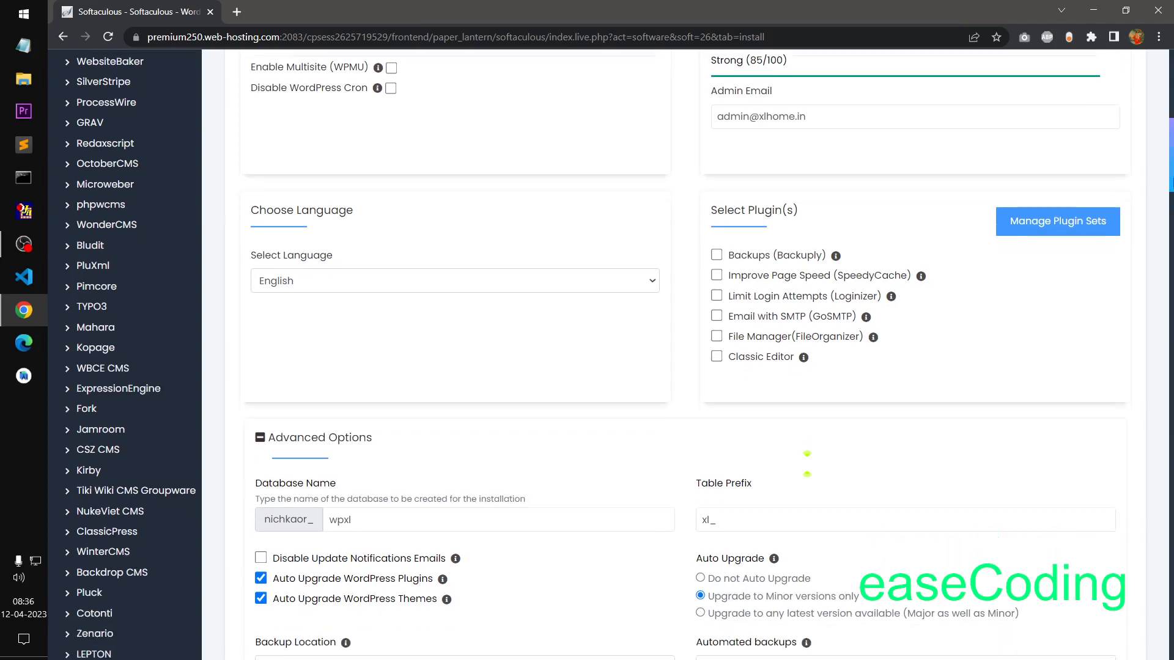
{"action": "scroll", "coordinate": [807, 453], "scroll_direction": "down", "scroll_amount": 6}
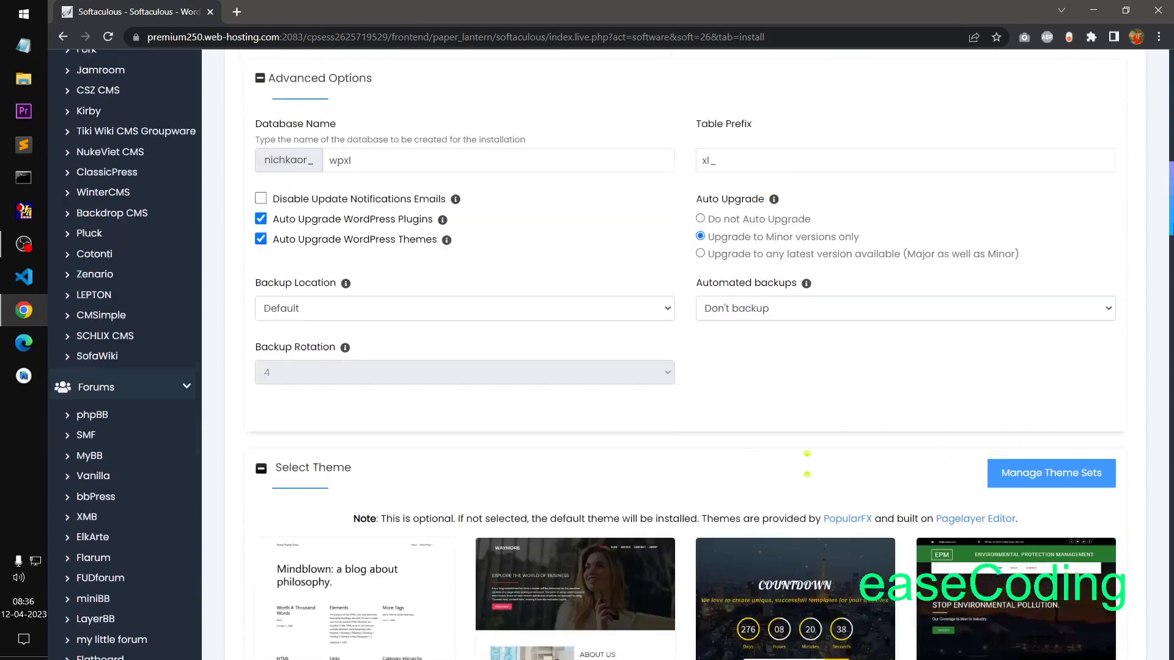
{"action": "scroll", "coordinate": [807, 456], "scroll_direction": "down", "scroll_amount": 5}
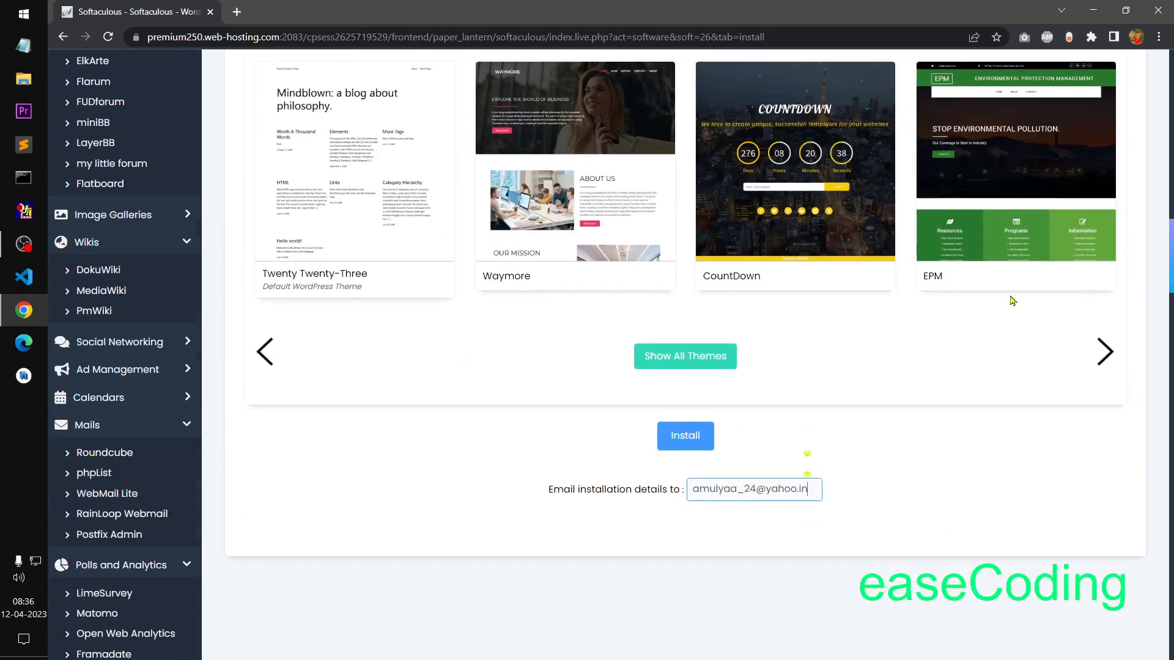
{"action": "left_click", "coordinate": [897, 484]}
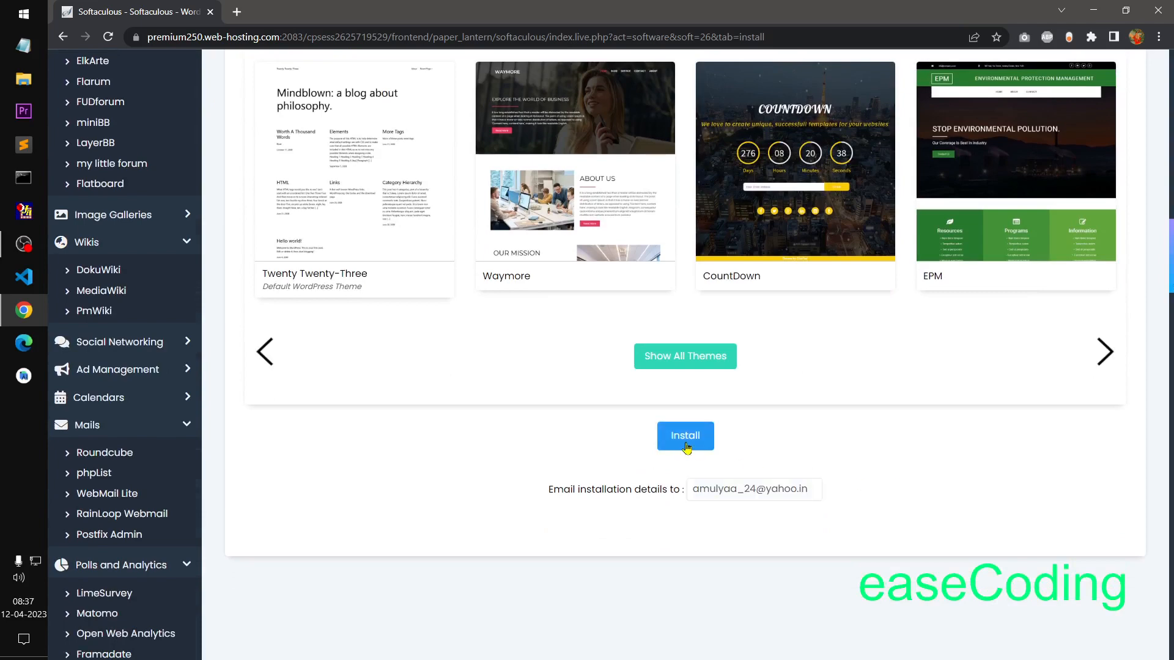
{"action": "left_click", "coordinate": [686, 446]}
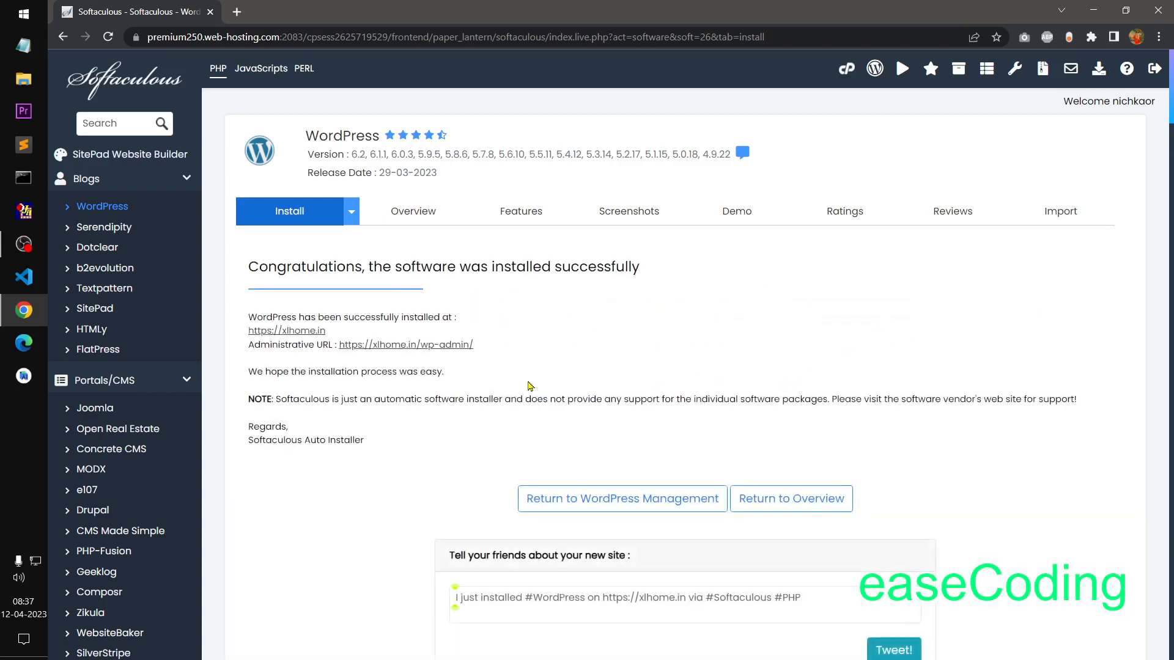
{"action": "left_click_drag", "start_coordinate": [249, 275], "coordinate": [670, 280]}
{"action": "left_click", "coordinate": [798, 324]}
{"action": "scroll", "coordinate": [709, 549], "scroll_direction": "down", "scroll_amount": 15}
{"action": "scroll", "coordinate": [709, 549], "scroll_direction": "up", "scroll_amount": 15}
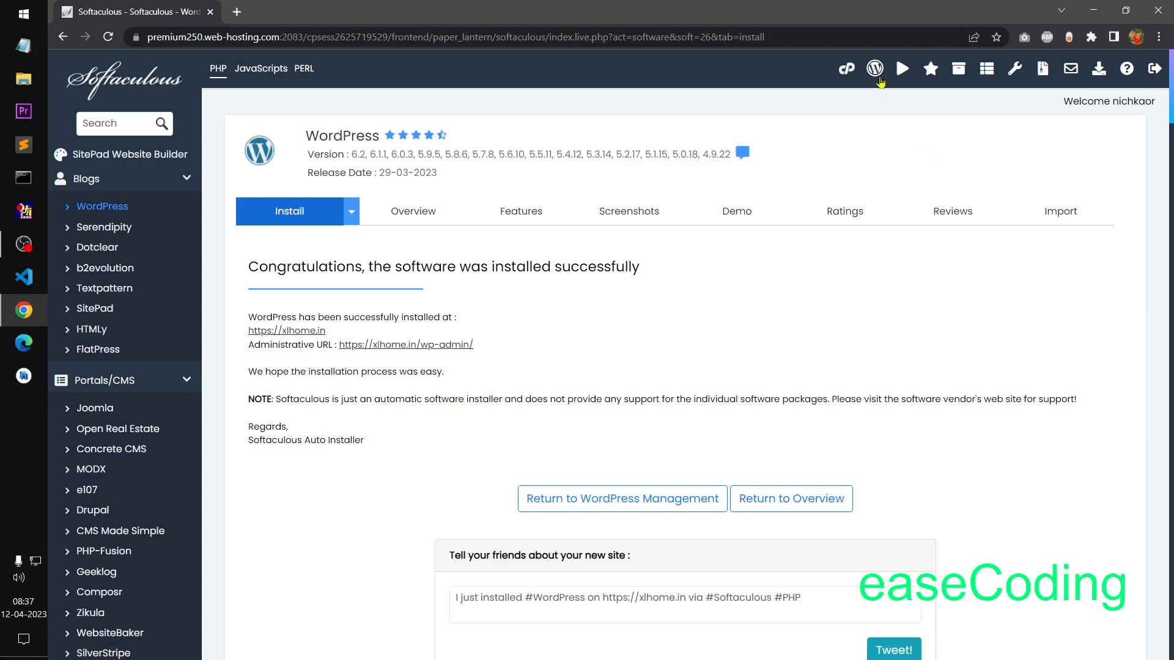
Step: Open Softaculous's WordPress Manager to list the WordPress installations
{"action": "left_click", "coordinate": [875, 69]}
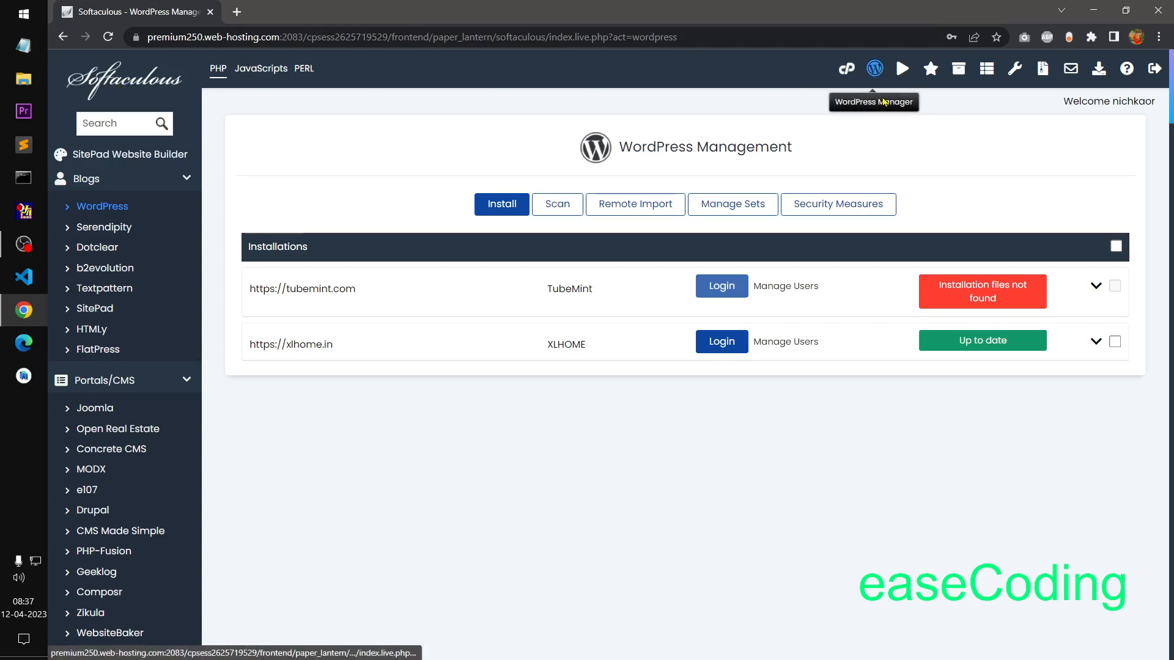
{"action": "scroll", "coordinate": [1171, 107], "scroll_direction": "down", "scroll_amount": 4}
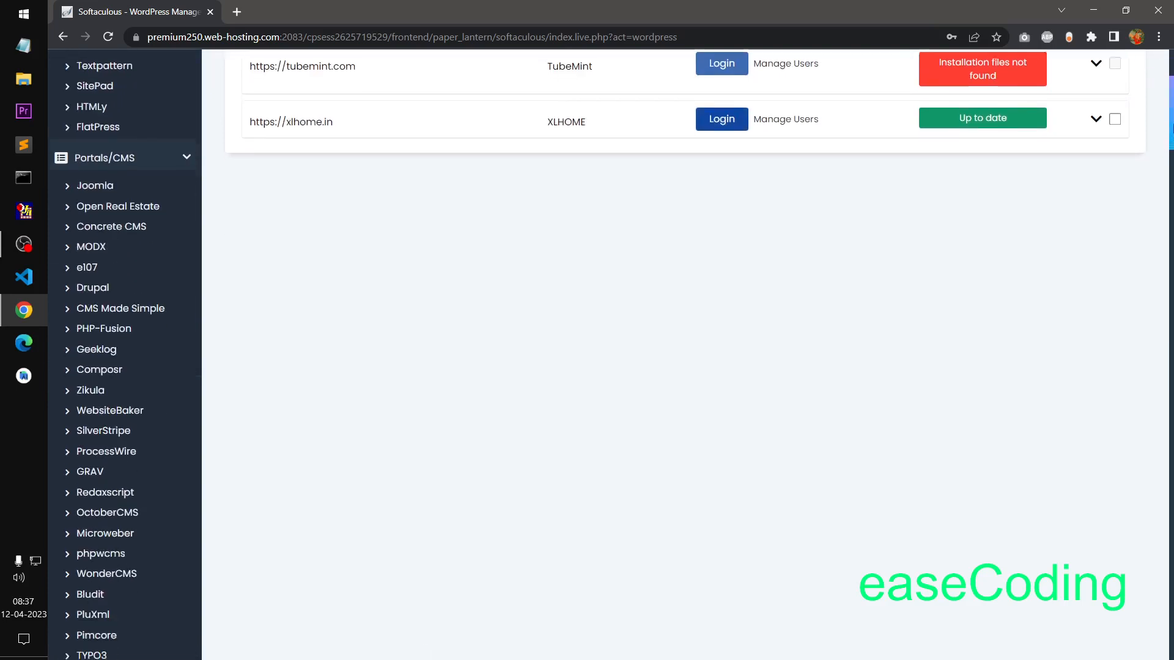
{"action": "scroll", "coordinate": [1111, 215], "scroll_direction": "up", "scroll_amount": 4}
Step: Expand the xlhome.in installation and show its database name, user and host
{"action": "left_click", "coordinate": [1096, 341]}
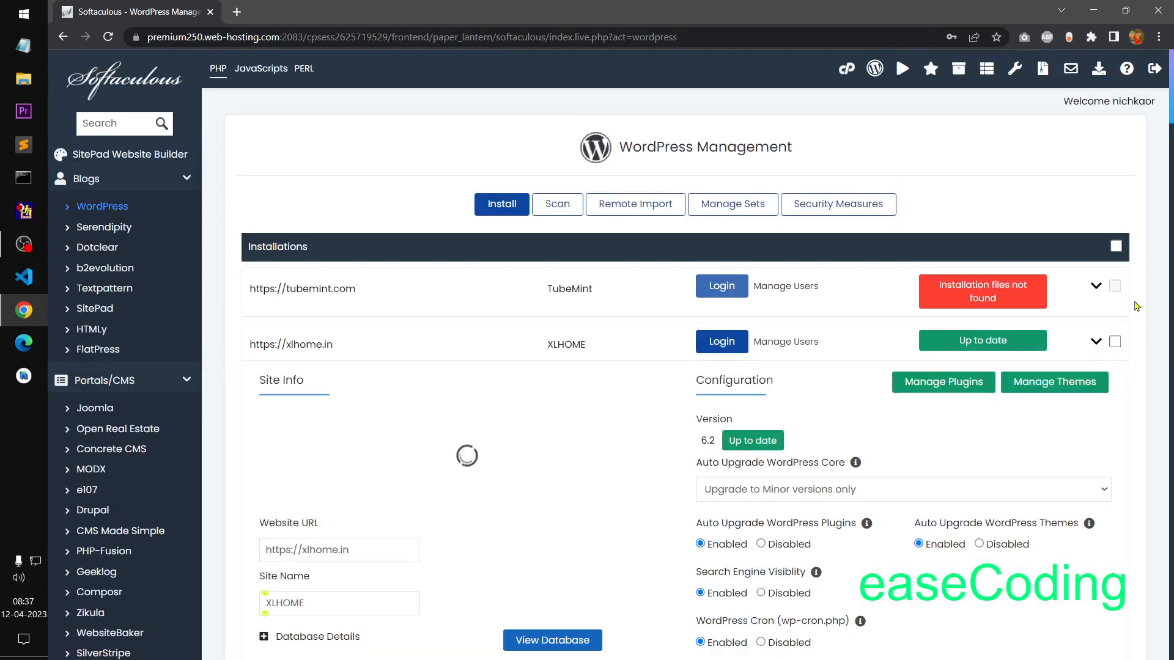
{"action": "scroll", "coordinate": [611, 351], "scroll_direction": "down", "scroll_amount": 3}
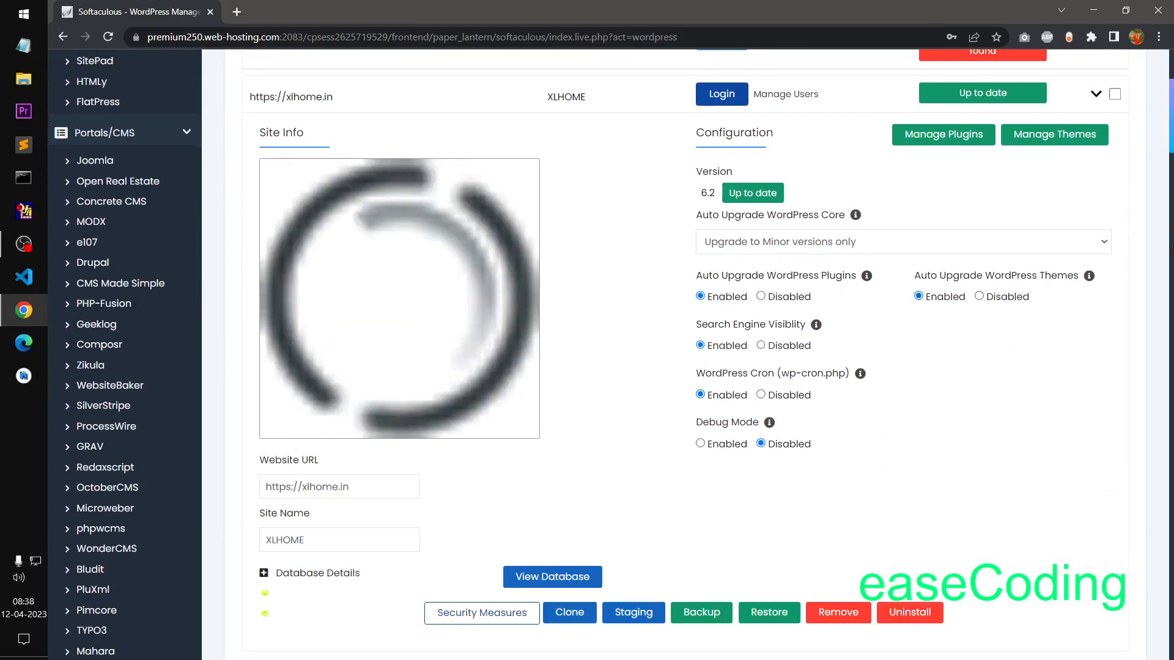
{"action": "scroll", "coordinate": [763, 324], "scroll_direction": "down", "scroll_amount": 1}
{"action": "scroll", "coordinate": [684, 354], "scroll_direction": "down", "scroll_amount": 2}
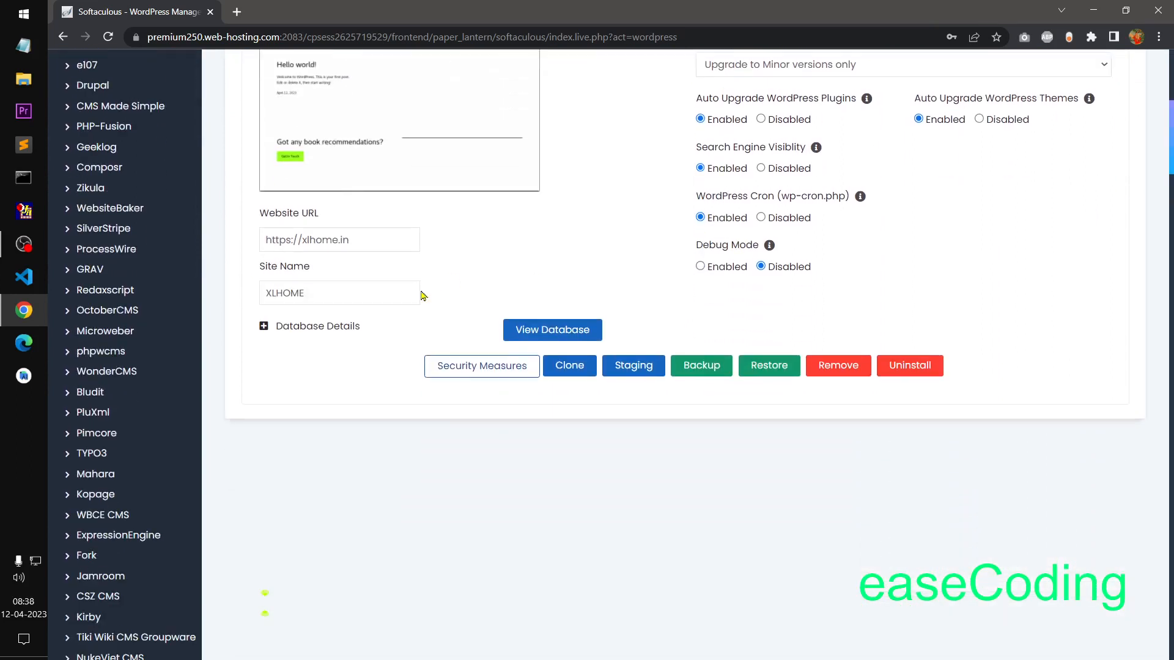
{"action": "left_click", "coordinate": [280, 330]}
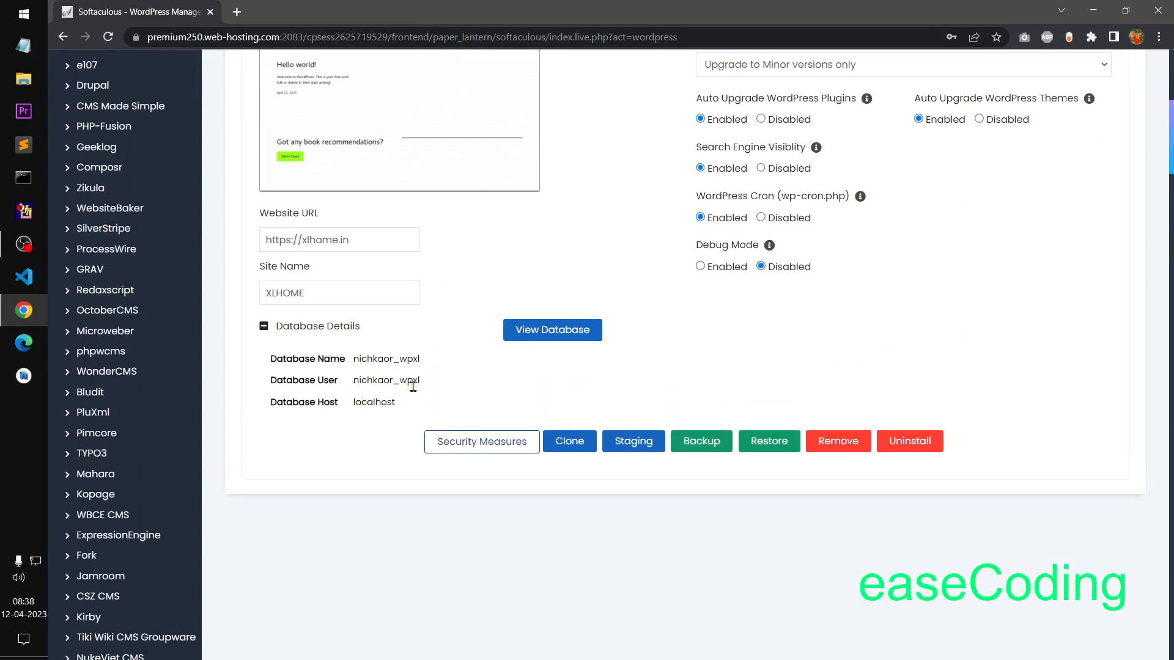
Step: Open the xlhome.in database in phpMyAdmin in a new browser tab
{"action": "right_click", "coordinate": [530, 330]}
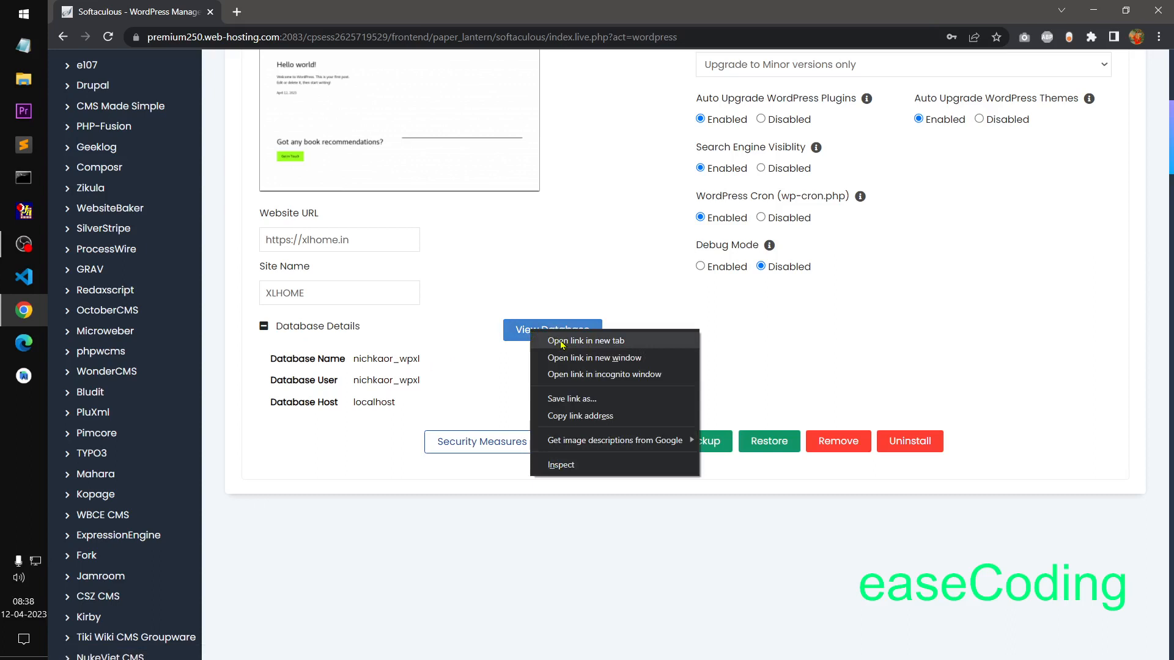
{"action": "left_click", "coordinate": [561, 341]}
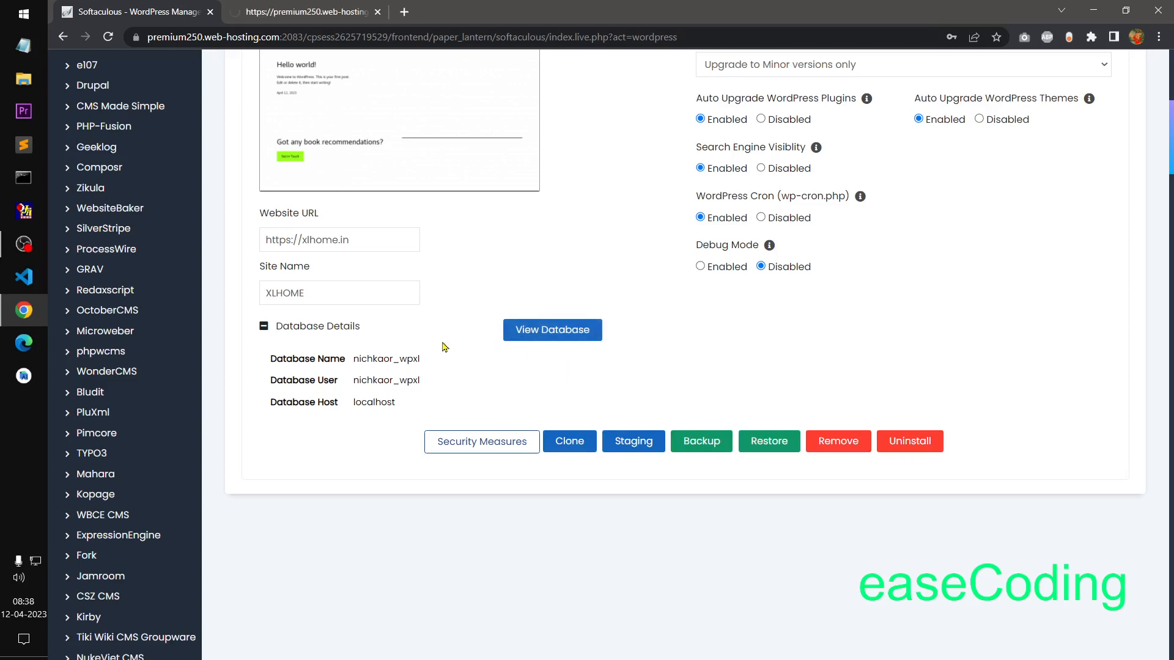
{"action": "scroll", "coordinate": [441, 341], "scroll_direction": "up", "scroll_amount": 6}
{"action": "left_click", "coordinate": [319, 11]}
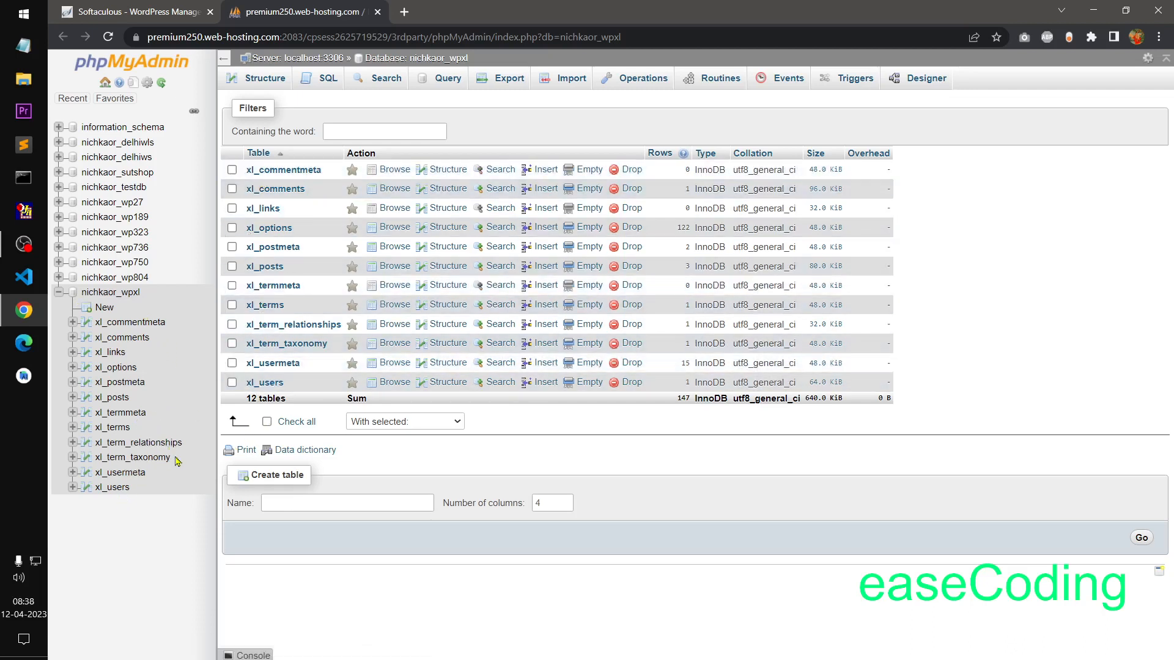
Step: Browse the xl_users and xl_options tables, then return to the Softaculous tab
{"action": "left_click", "coordinate": [110, 489]}
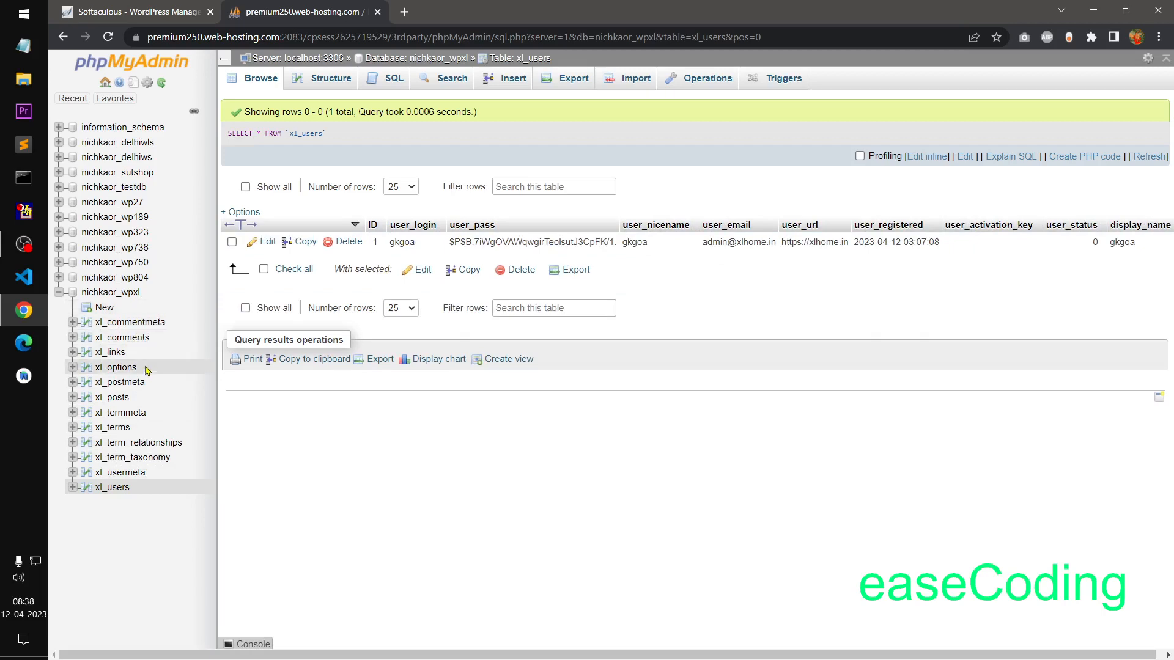
{"action": "left_click", "coordinate": [116, 370]}
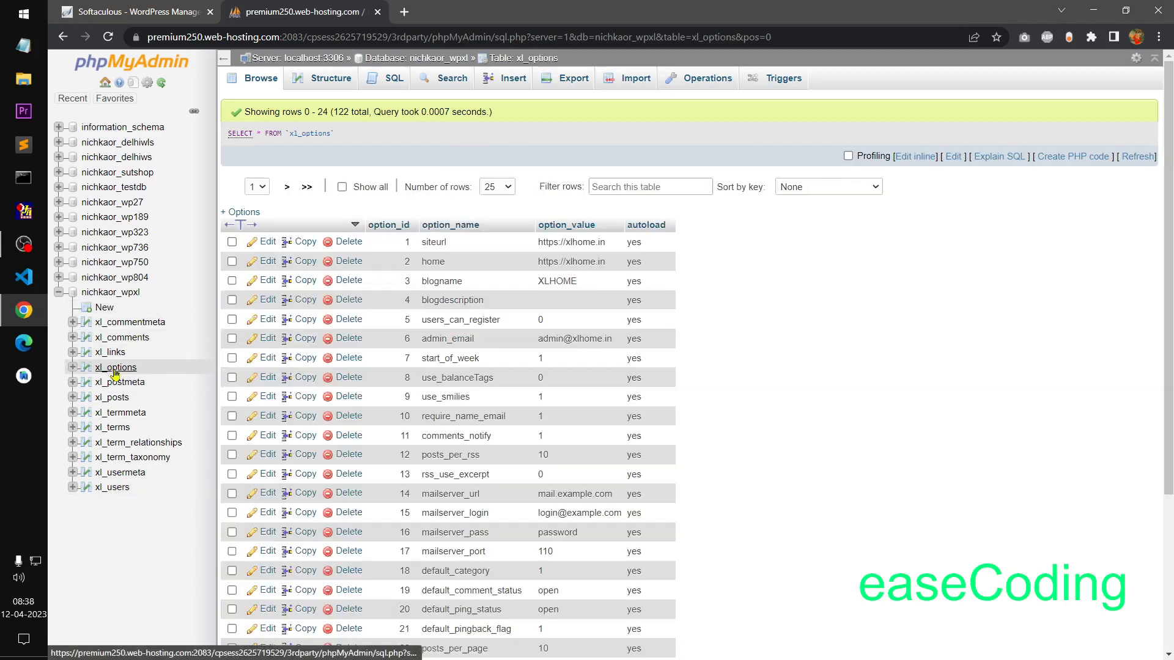
{"action": "scroll", "coordinate": [561, 508], "scroll_direction": "down", "scroll_amount": 3}
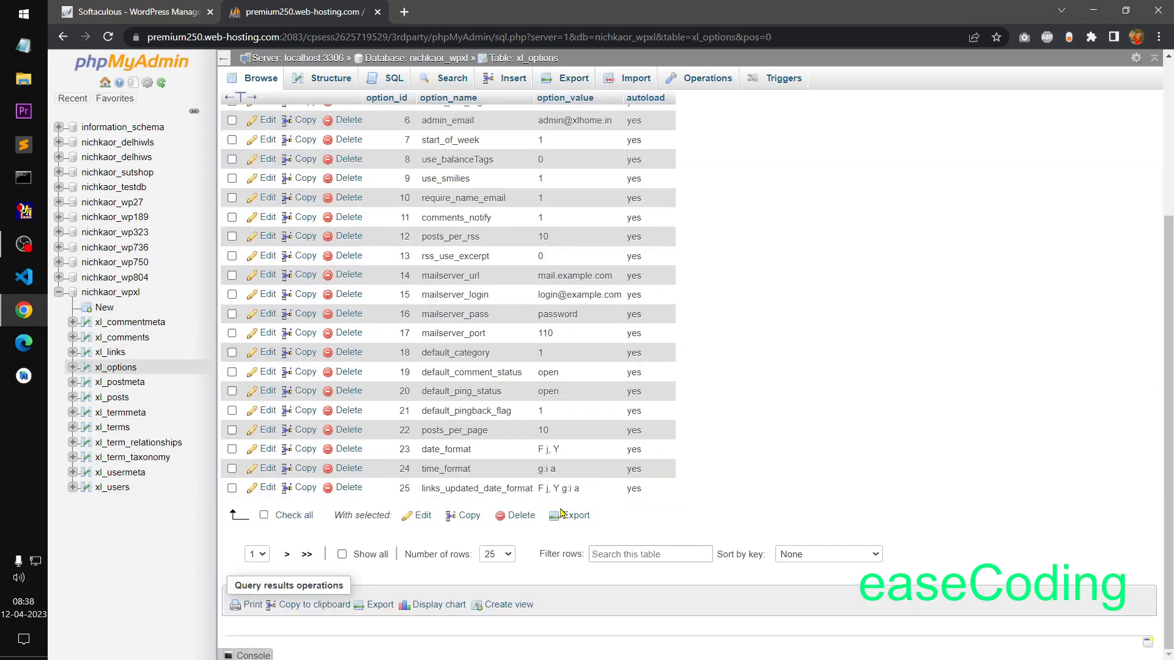
{"action": "scroll", "coordinate": [563, 513], "scroll_direction": "up", "scroll_amount": 4}
{"action": "left_click", "coordinate": [139, 5]}
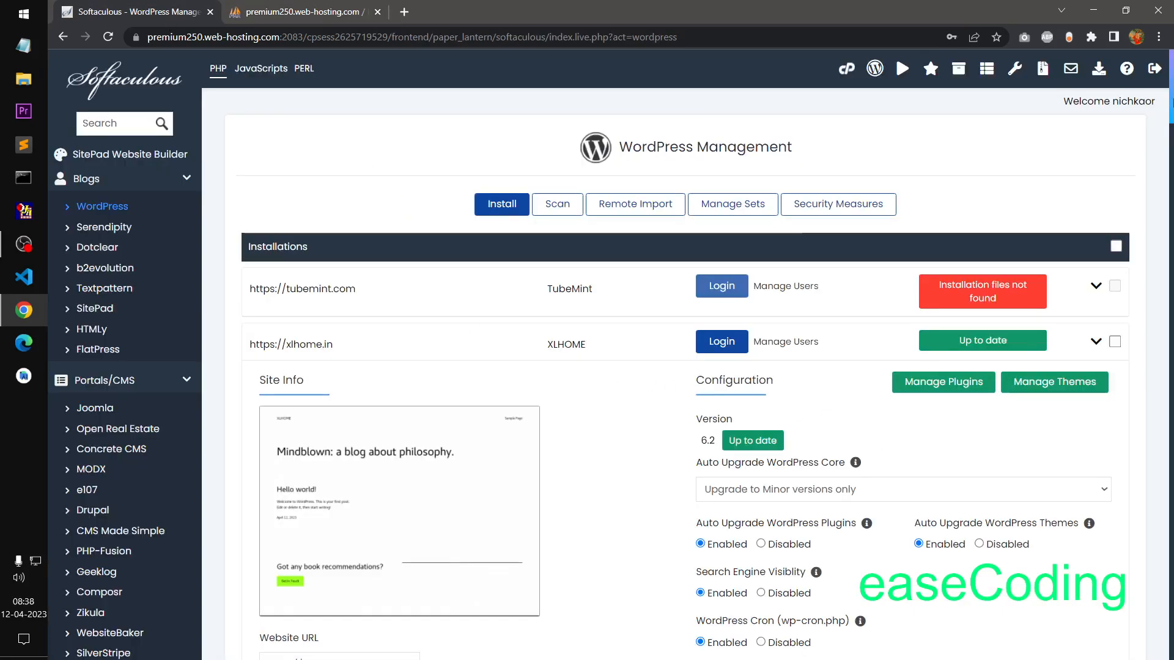
Step: Collapse the xlhome.in details and close the WordPress admin sign-on tab that opened
{"action": "scroll", "coordinate": [684, 354], "scroll_direction": "down", "scroll_amount": 2}
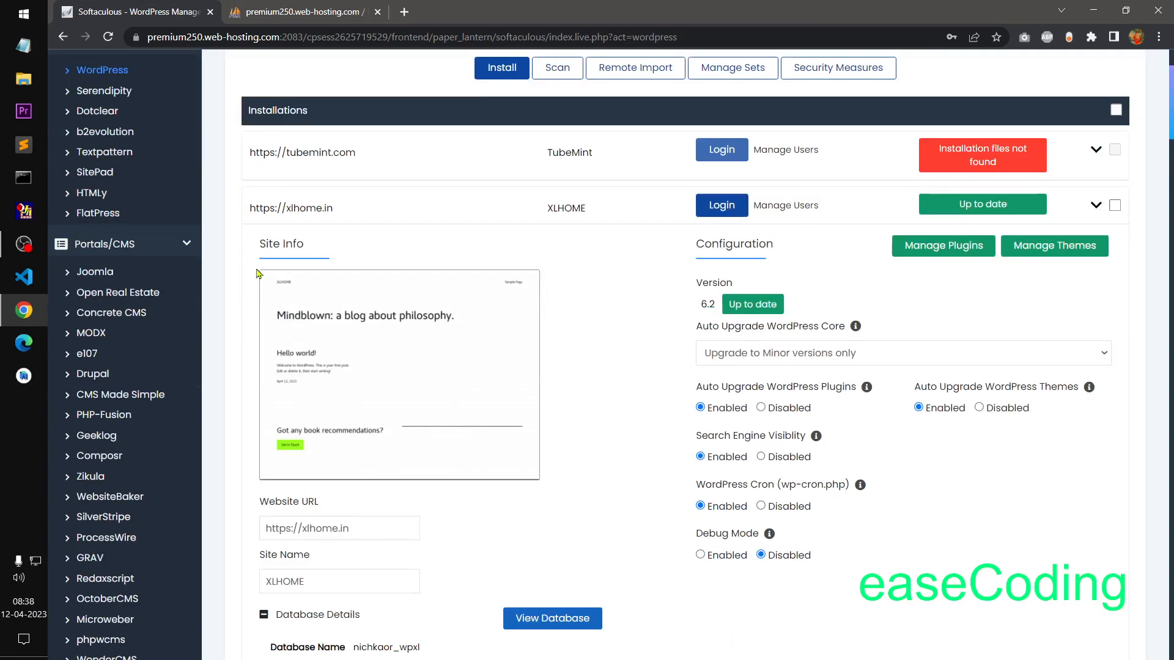
{"action": "left_click", "coordinate": [1098, 207]}
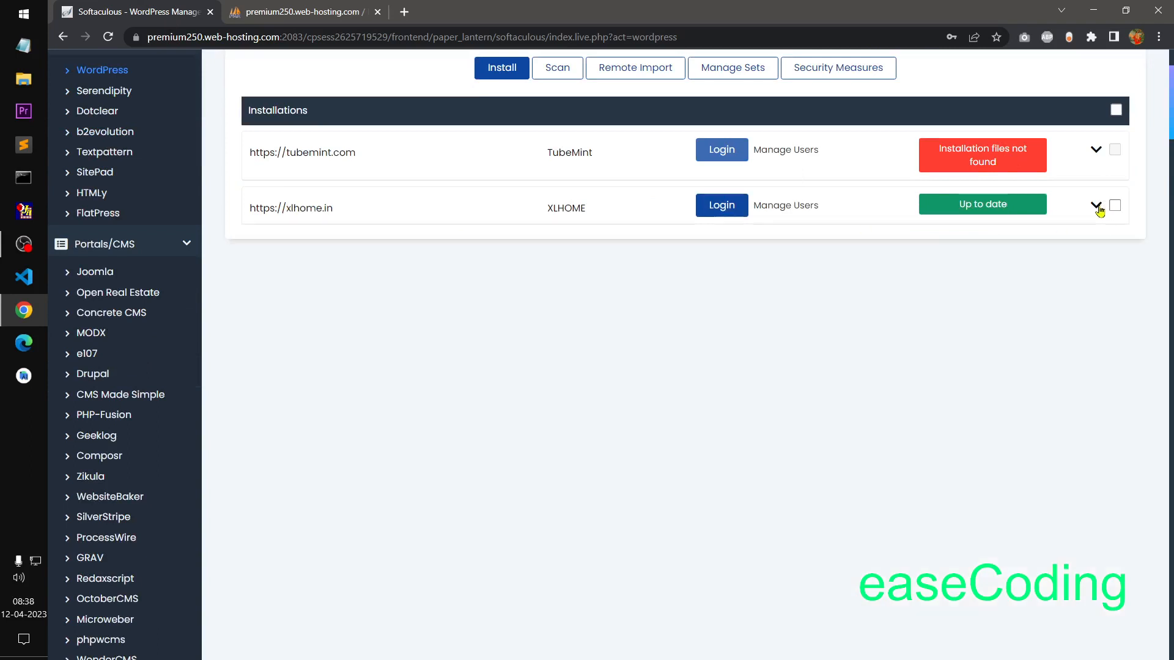
{"action": "left_click", "coordinate": [718, 213]}
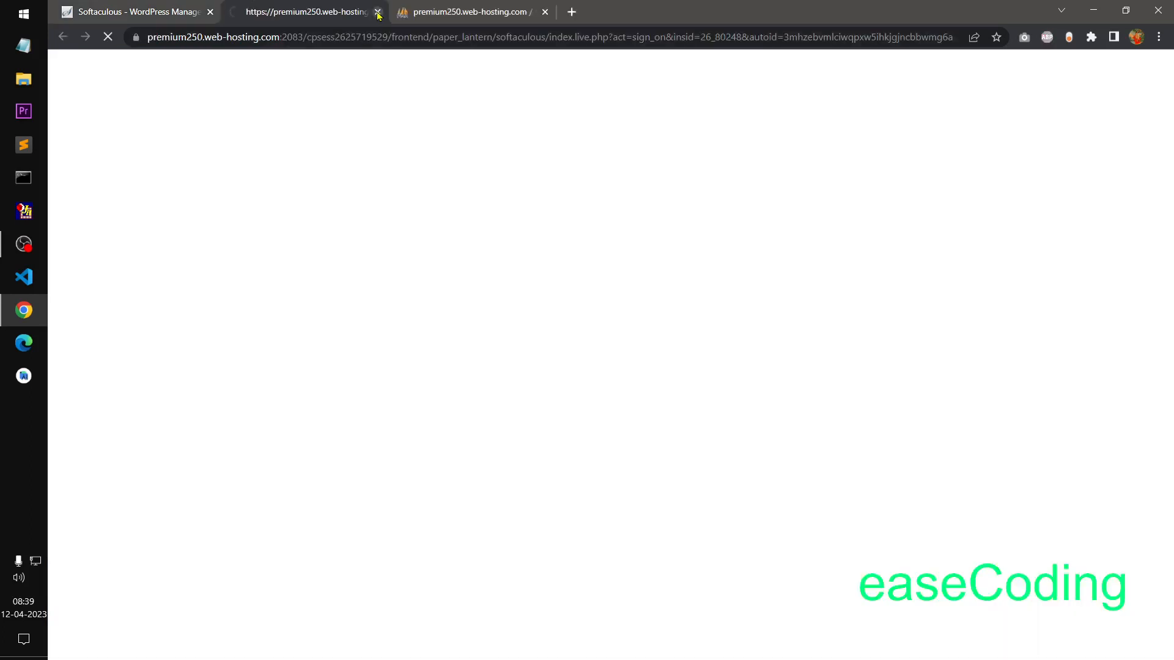
{"action": "left_click", "coordinate": [378, 12]}
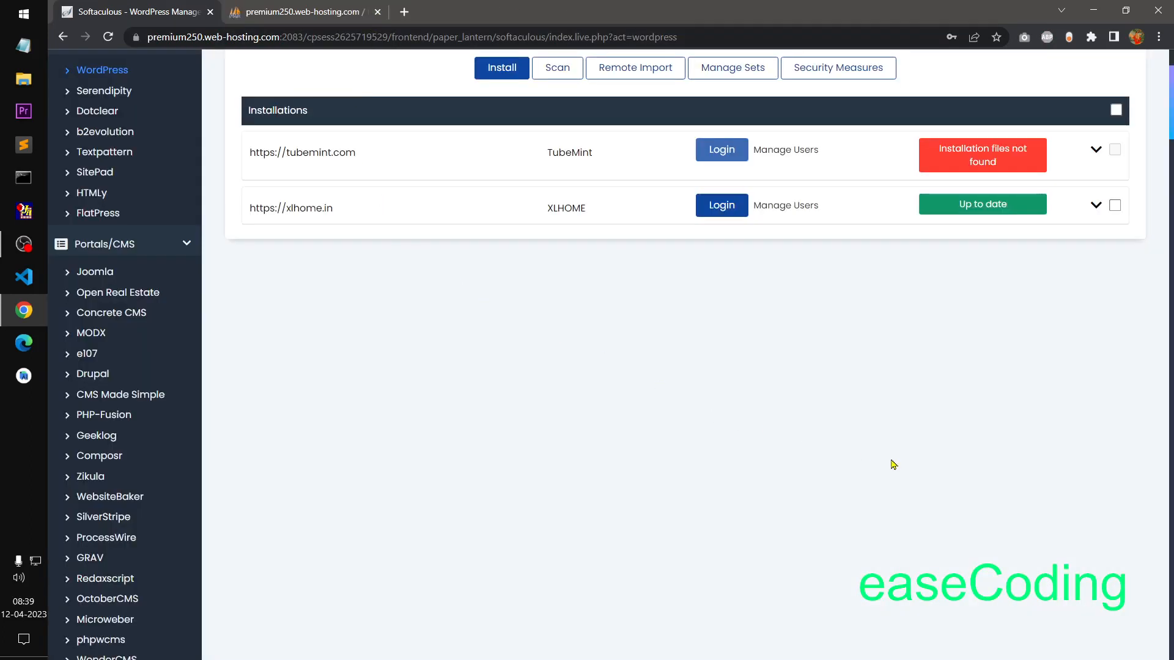
{"action": "scroll", "coordinate": [915, 369], "scroll_direction": "up", "scroll_amount": 3}
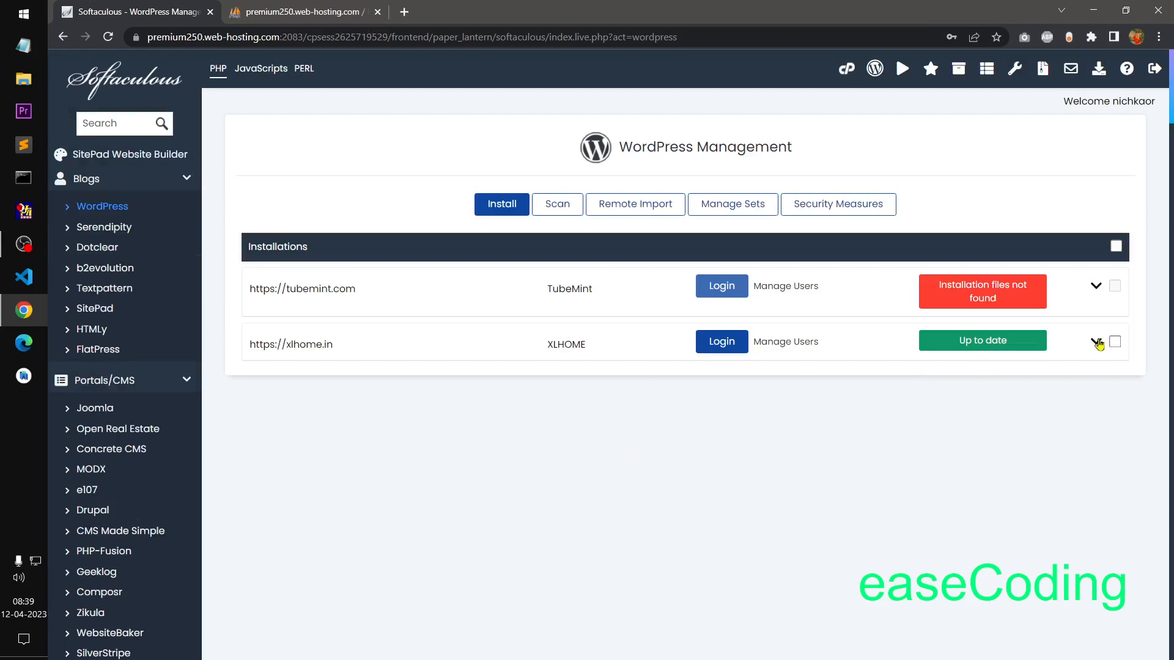
Step: Expand the tubemint.com installation's details, then collapse them again
{"action": "left_click", "coordinate": [1096, 288]}
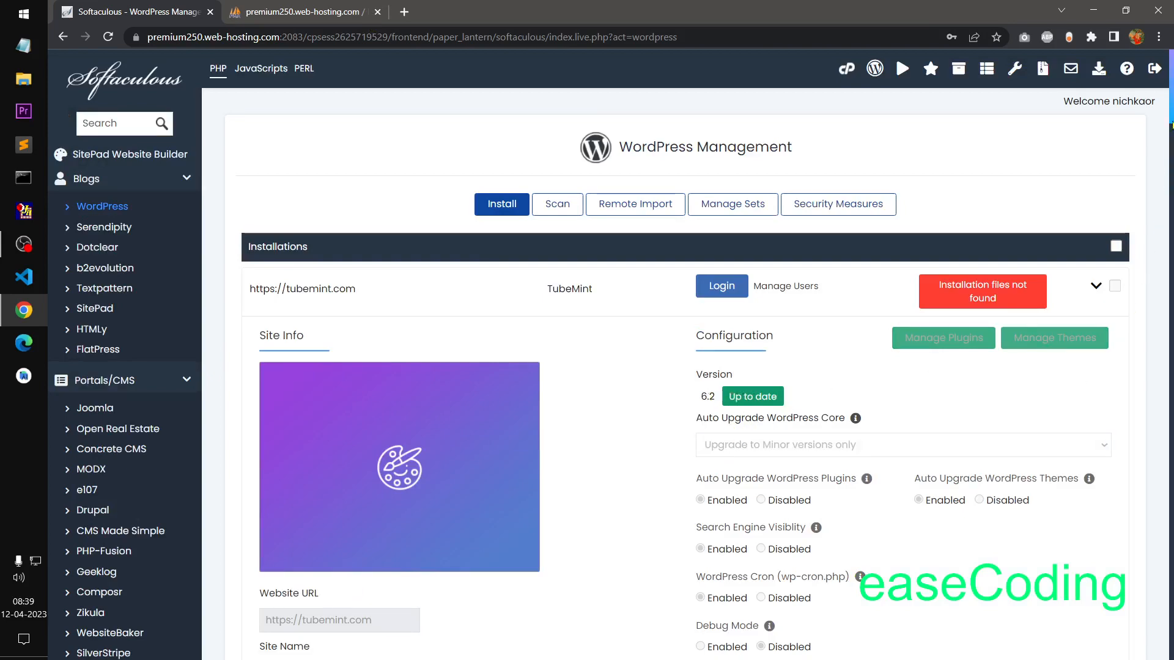
{"action": "scroll", "coordinate": [685, 367], "scroll_direction": "down", "scroll_amount": 6}
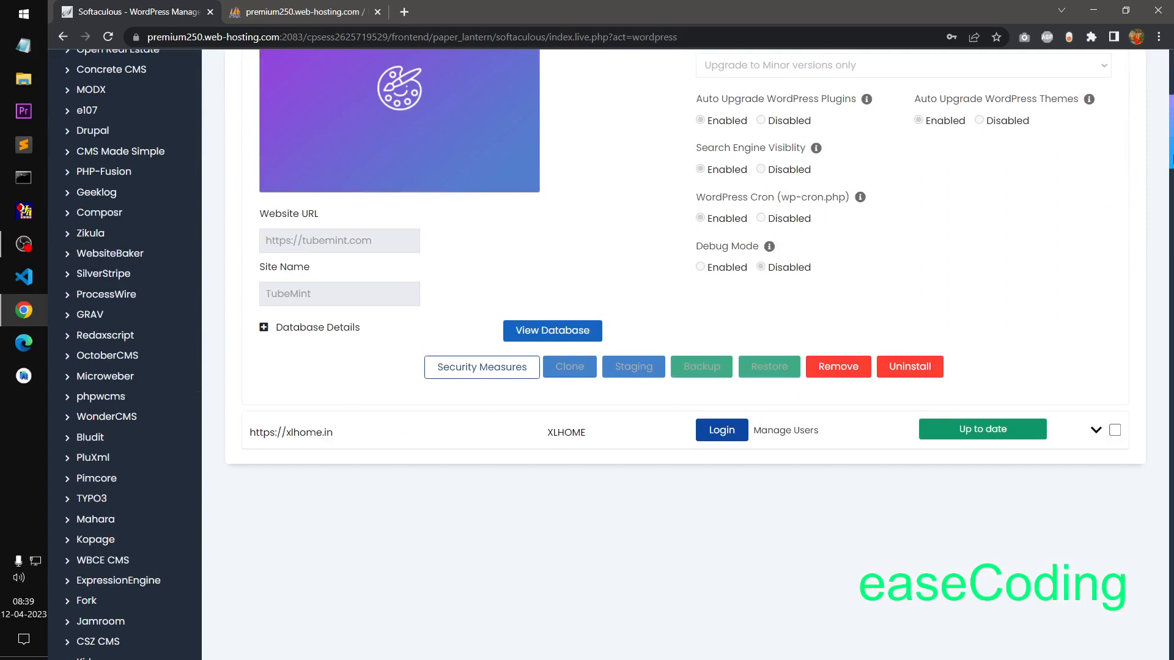
{"action": "scroll", "coordinate": [609, 354], "scroll_direction": "up", "scroll_amount": 1}
{"action": "scroll", "coordinate": [609, 353], "scroll_direction": "up", "scroll_amount": 5}
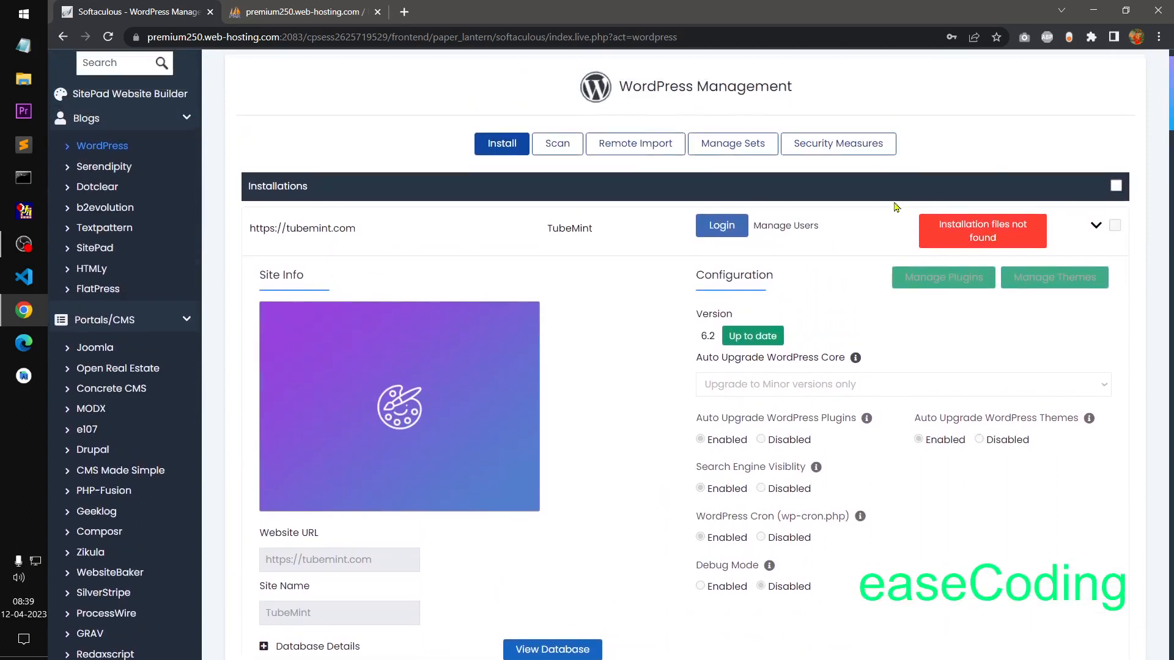
{"action": "left_click", "coordinate": [1095, 227]}
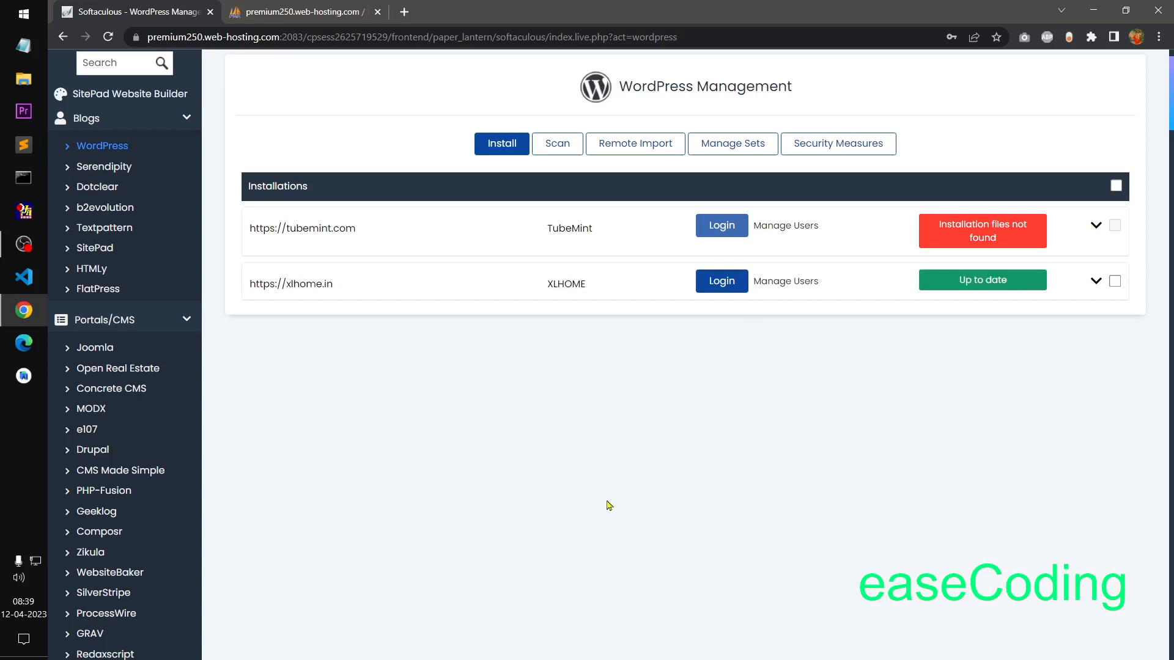
{"action": "scroll", "coordinate": [609, 505], "scroll_direction": "up", "scroll_amount": 1}
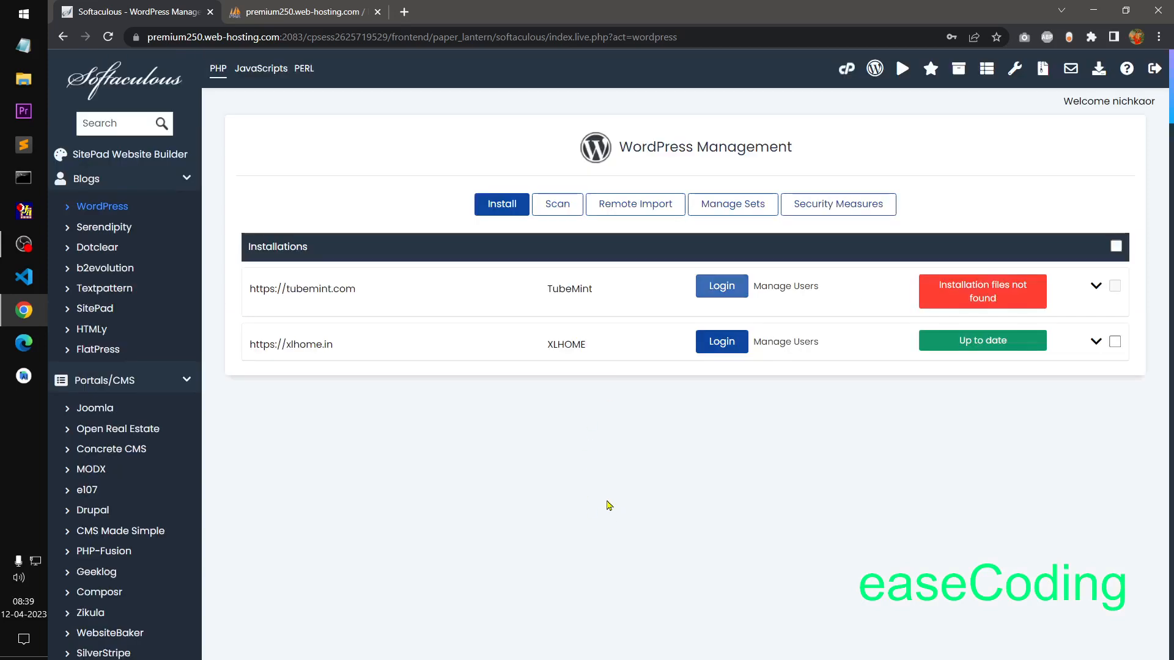
Step: Return to cPanel home, close the phpMyAdmin tab, and show more Softaculous scripts
{"action": "left_click", "coordinate": [846, 68]}
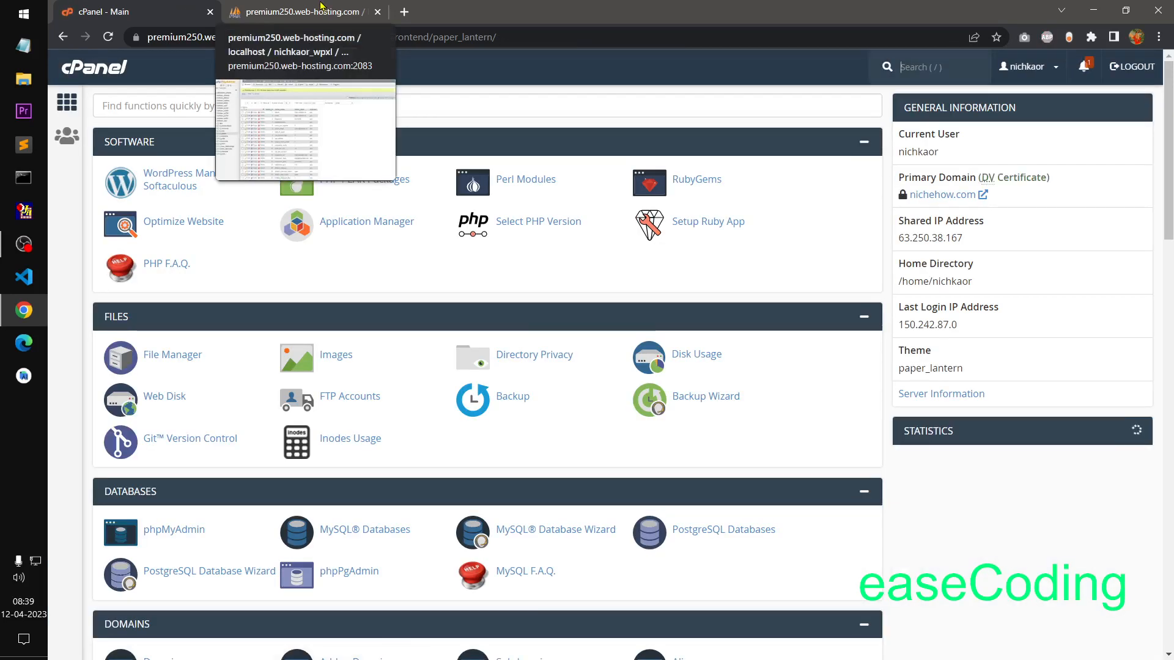
{"action": "left_click", "coordinate": [378, 12]}
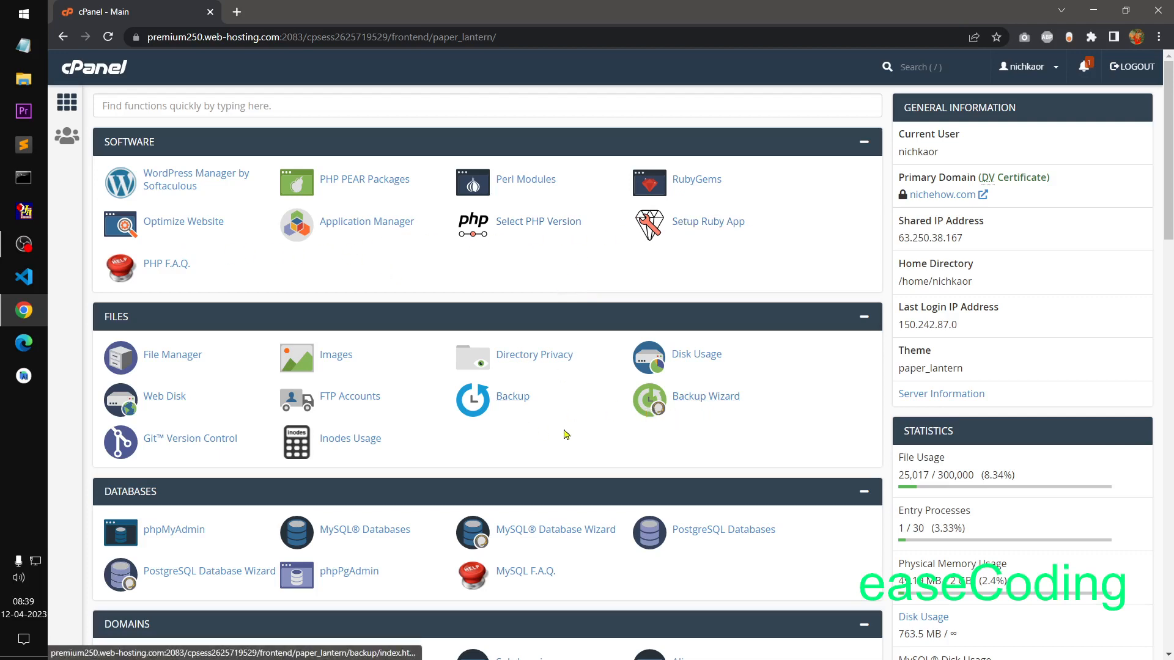
{"action": "scroll", "coordinate": [545, 421], "scroll_direction": "down", "scroll_amount": 15}
{"action": "left_click", "coordinate": [840, 480]}
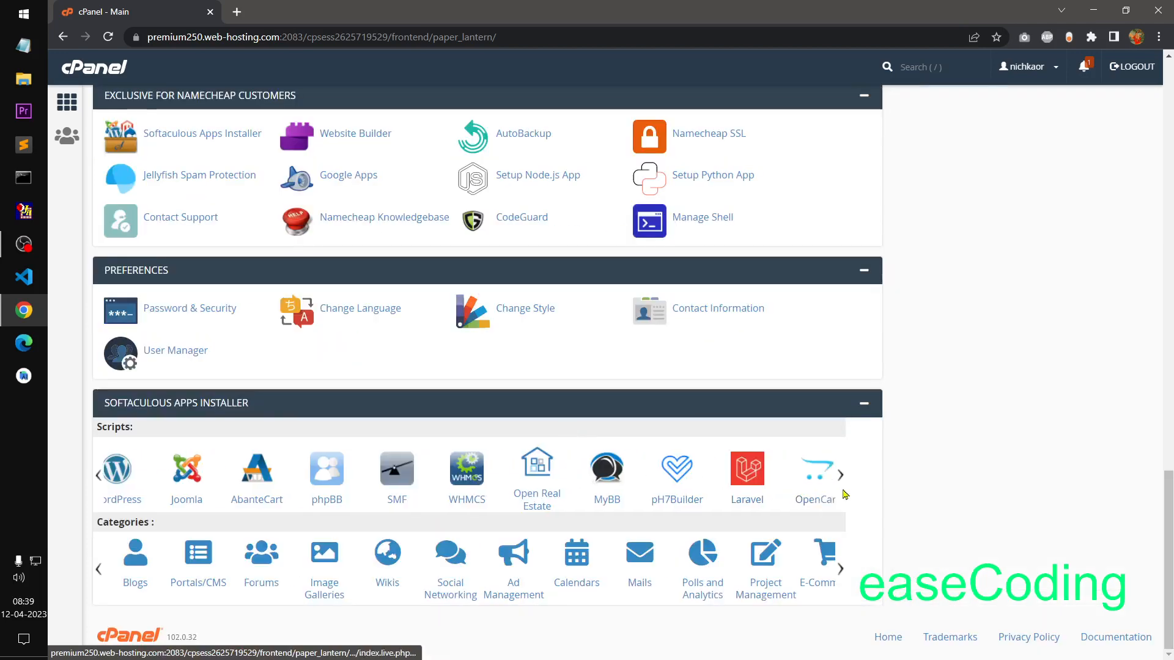
{"action": "left_click", "coordinate": [839, 483]}
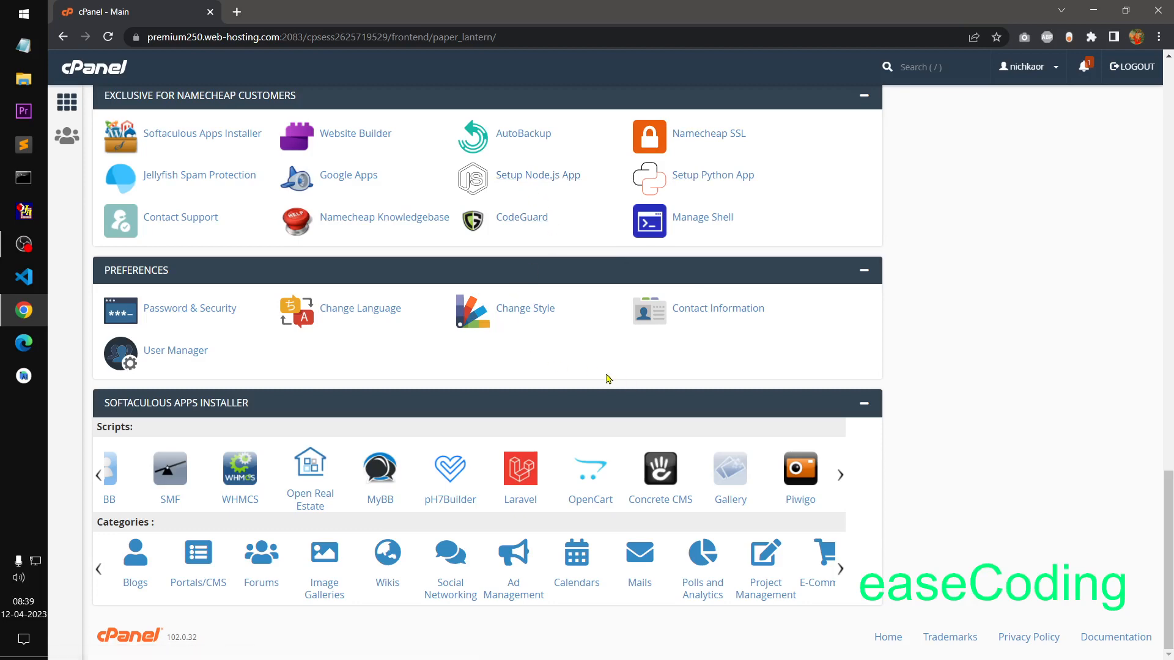
Step: Open Setup Python App under the Namecheap-exclusive tools
{"action": "scroll", "coordinate": [553, 357], "scroll_direction": "up", "scroll_amount": 8}
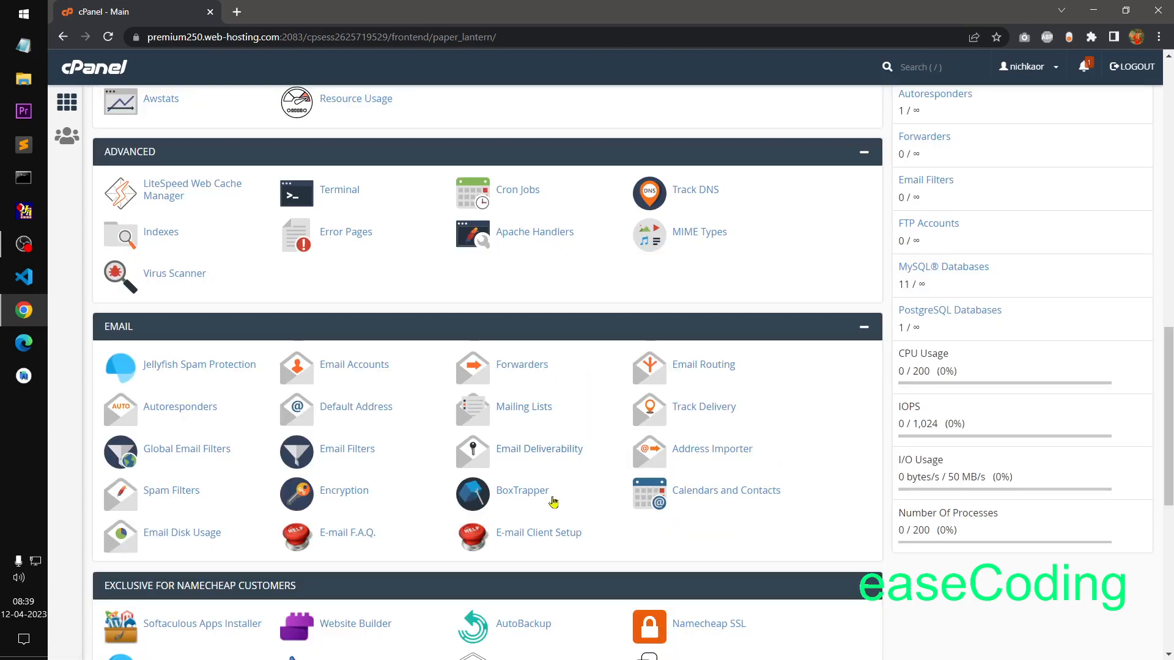
{"action": "scroll", "coordinate": [714, 469], "scroll_direction": "down", "scroll_amount": 8}
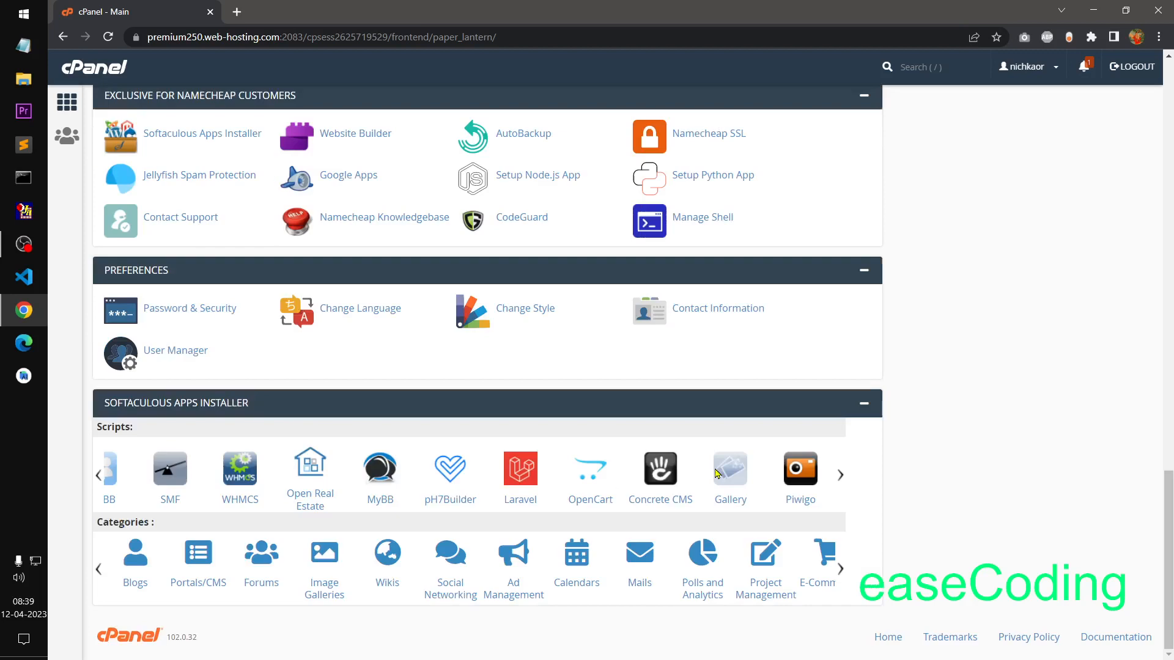
{"action": "left_click", "coordinate": [716, 178]}
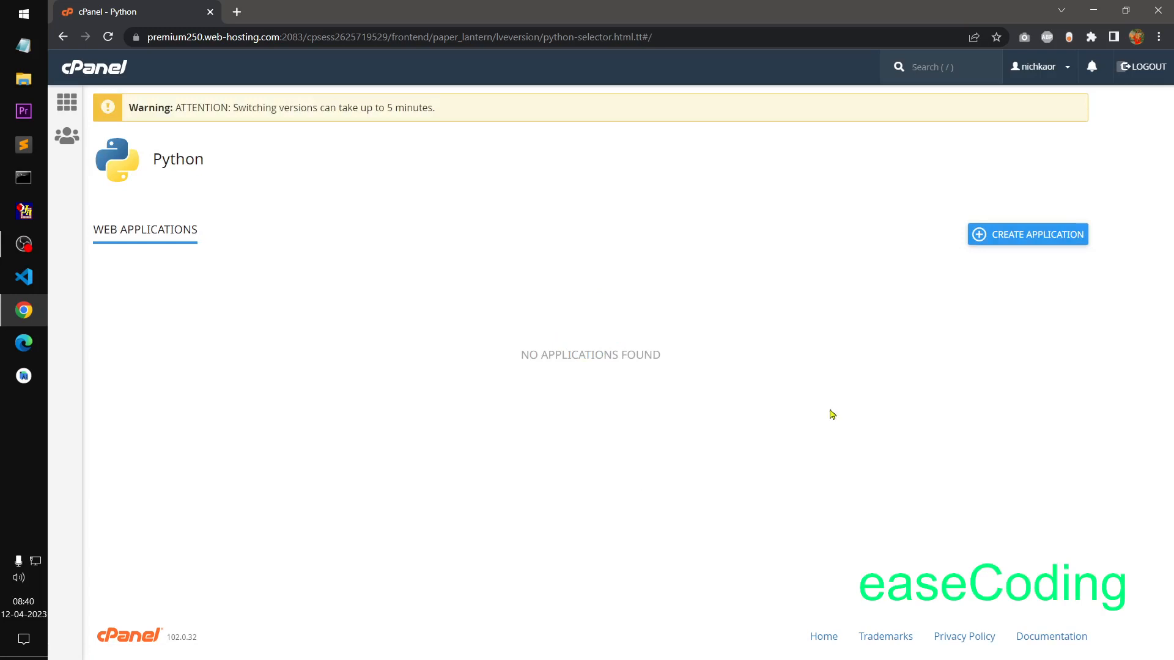
Step: Back on the tools page, filter tools by 'ruby' and open Setup Ruby App
{"action": "left_click", "coordinate": [63, 36]}
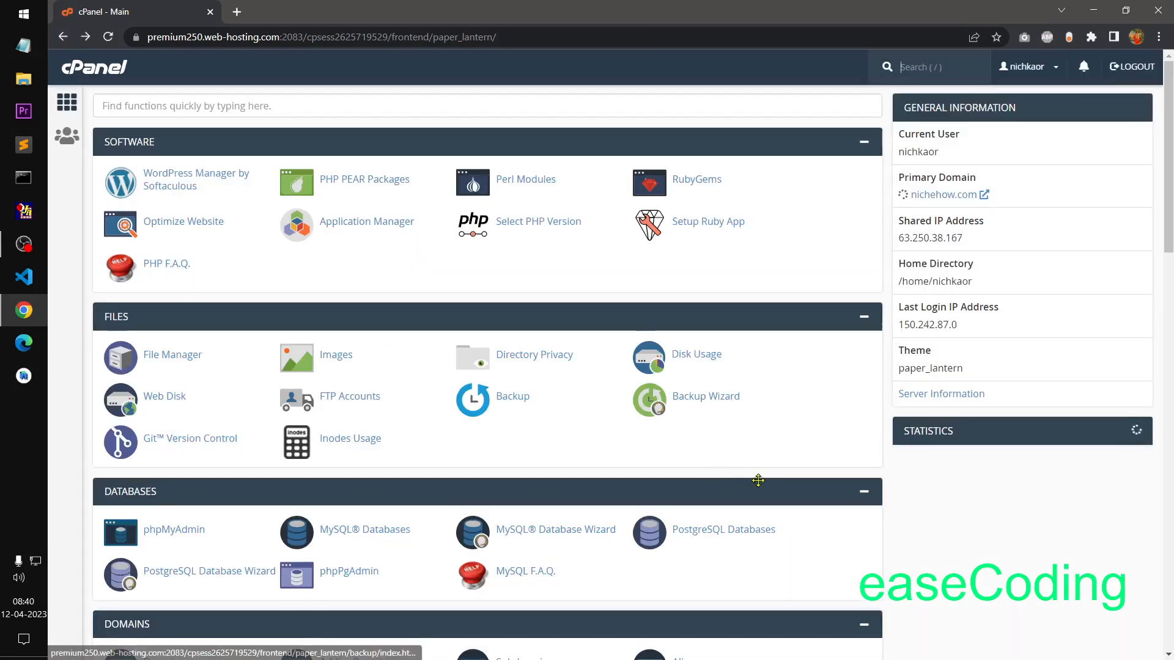
{"action": "scroll", "coordinate": [752, 476], "scroll_direction": "down", "scroll_amount": 7}
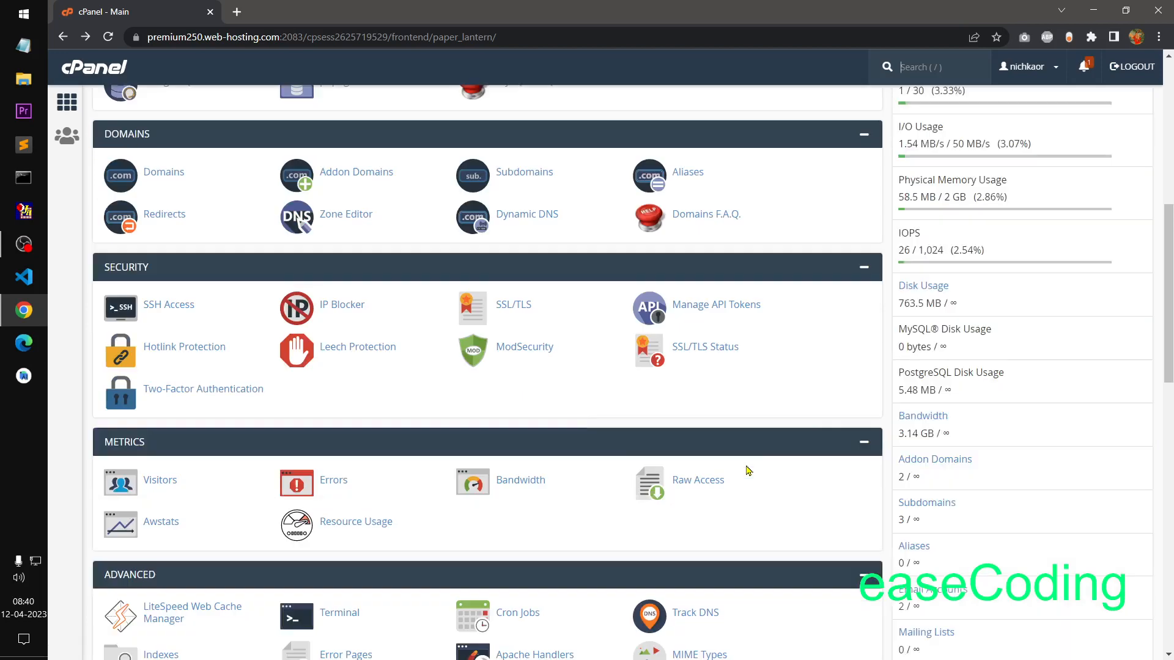
{"action": "scroll", "coordinate": [749, 470], "scroll_direction": "down", "scroll_amount": 10}
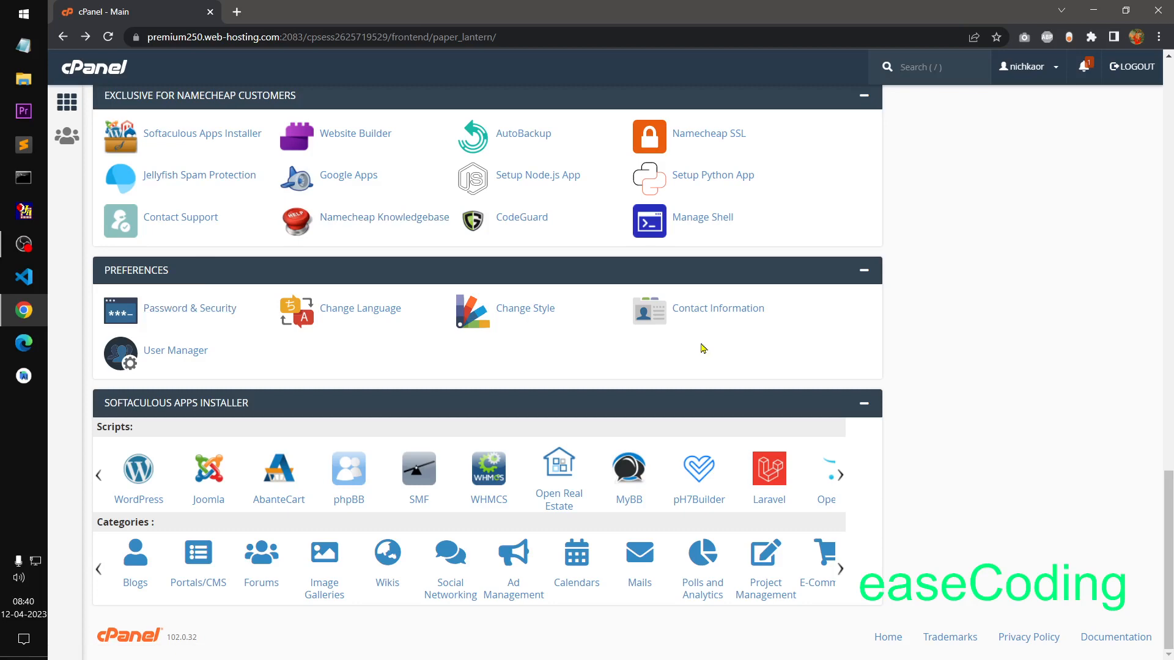
{"action": "scroll", "coordinate": [703, 348], "scroll_direction": "up", "scroll_amount": 20}
{"action": "left_click", "coordinate": [165, 109]}
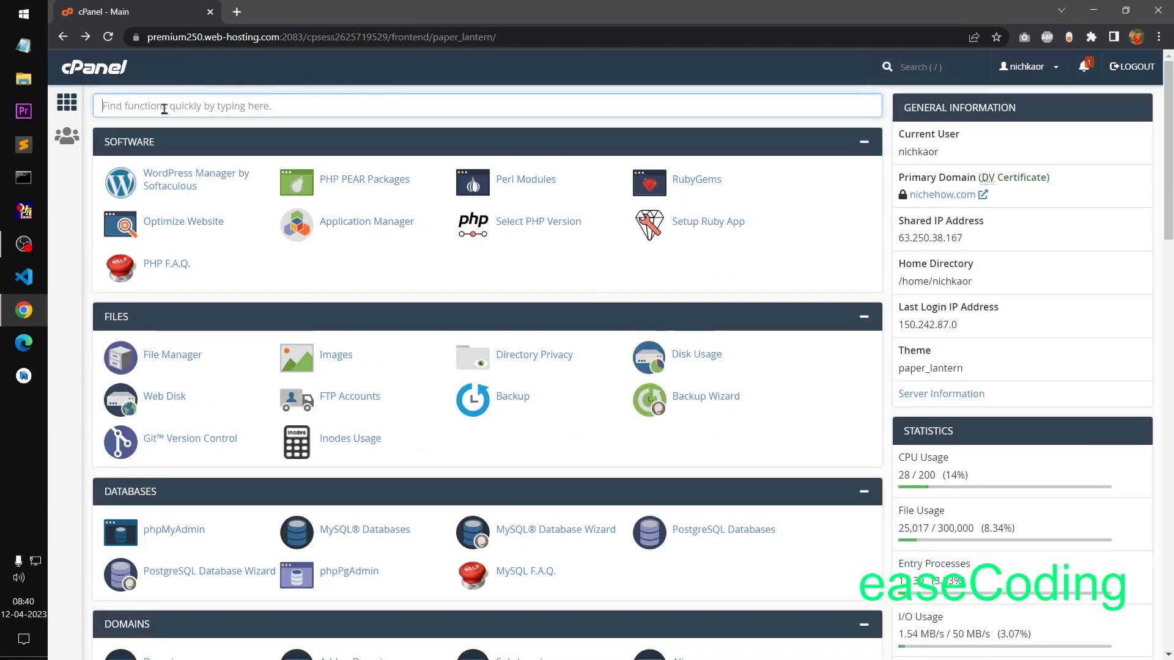
{"action": "type", "text": "ruby"}
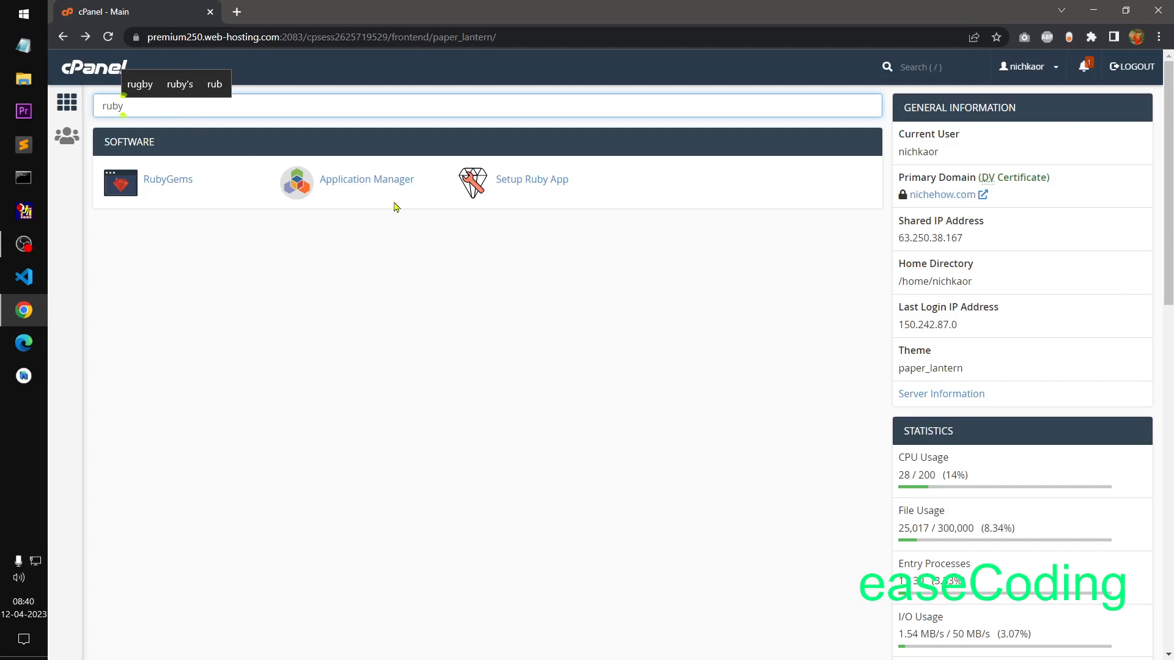
{"action": "left_click", "coordinate": [544, 192]}
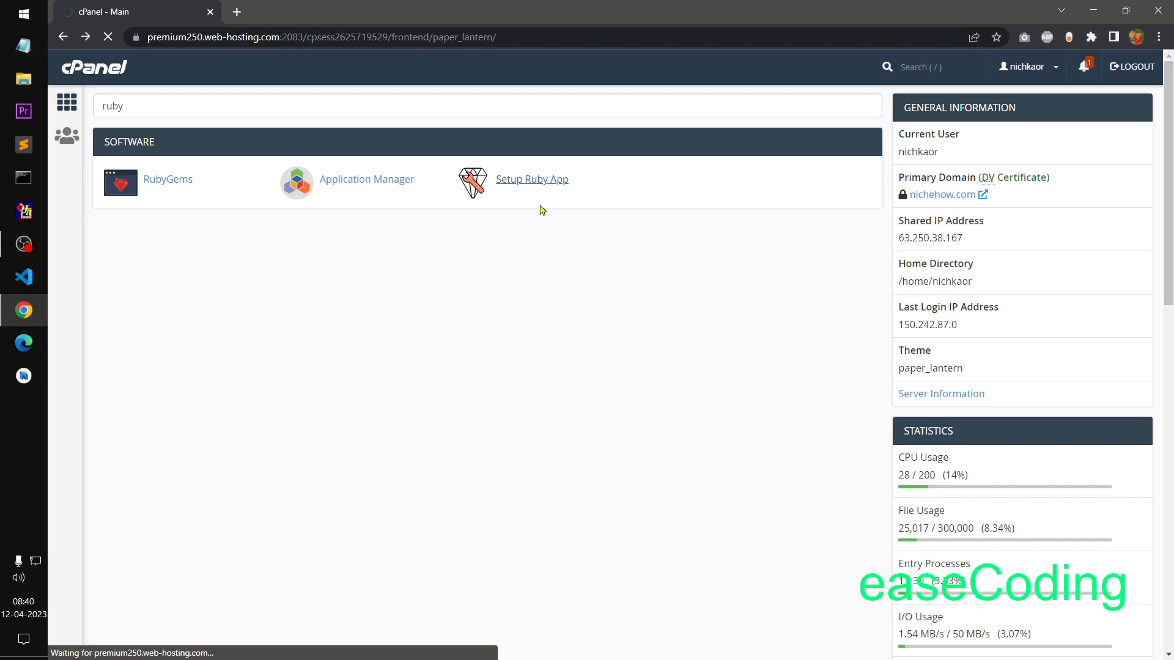
Step: Check the Ruby version and domain lists, keeping Ruby 2.7 and nichehow.com
{"action": "left_click", "coordinate": [532, 231]}
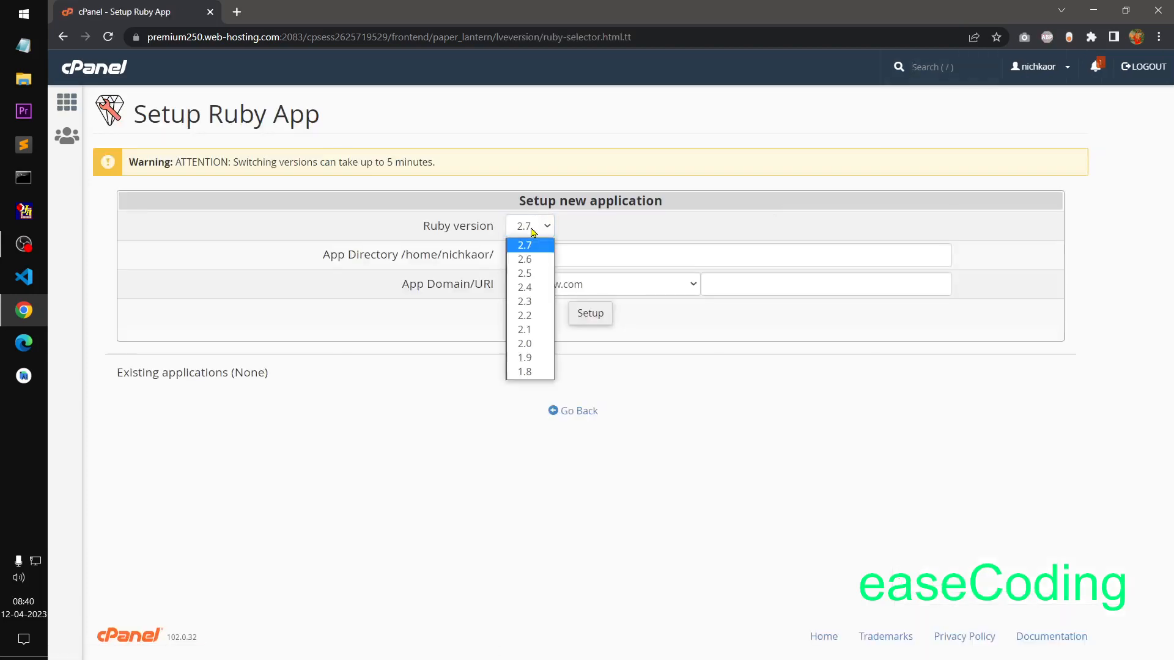
{"action": "left_click", "coordinate": [524, 118]}
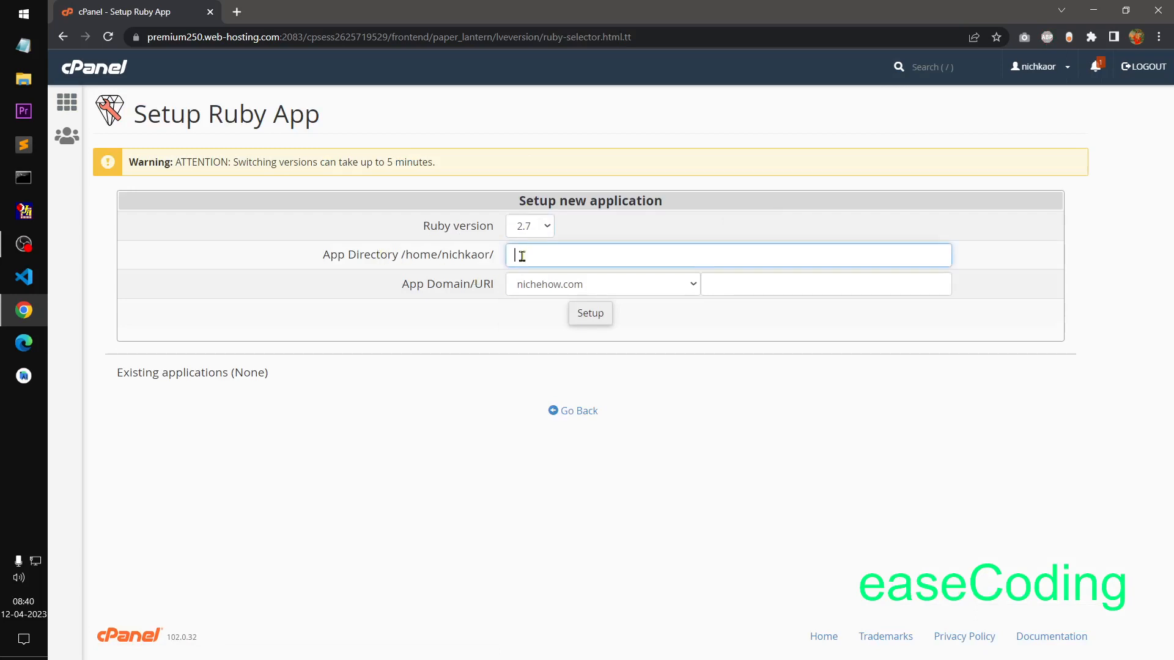
{"action": "left_click", "coordinate": [544, 287]}
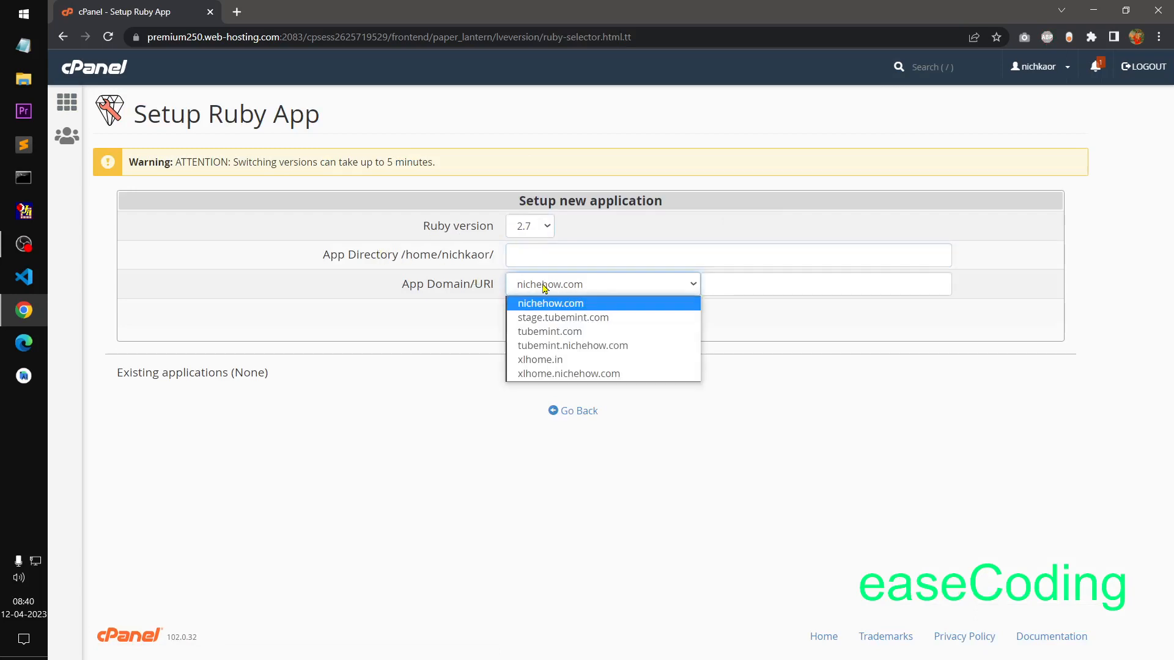
{"action": "left_click", "coordinate": [457, 452]}
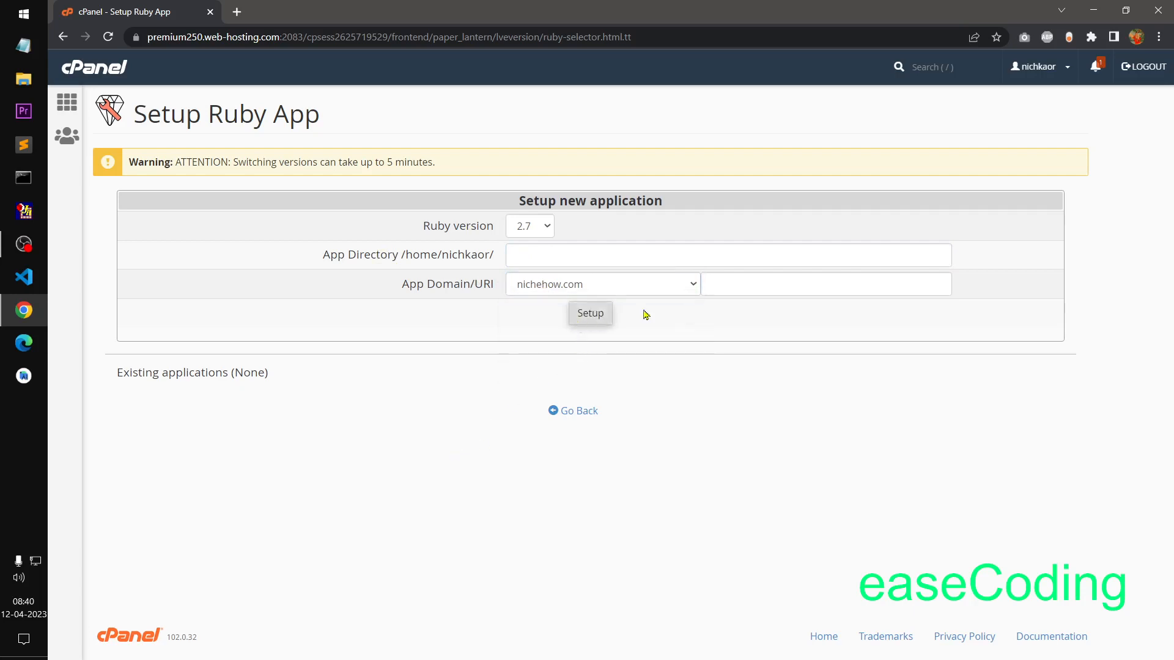
{"action": "left_click", "coordinate": [69, 92]}
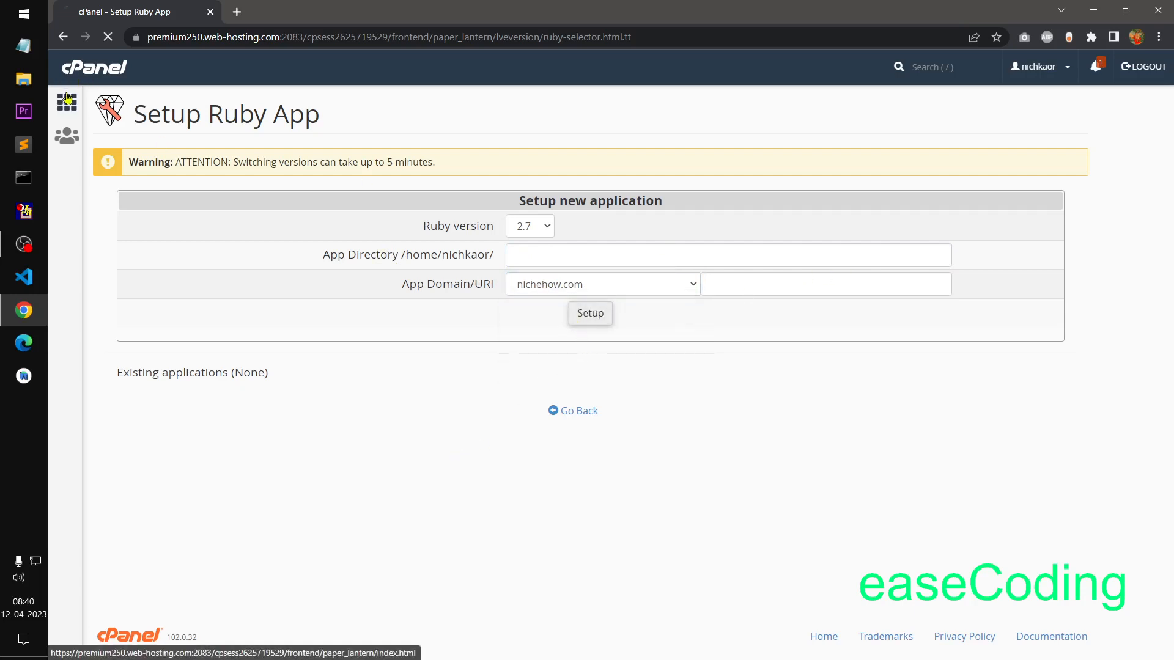
{"action": "left_click", "coordinate": [254, 108]}
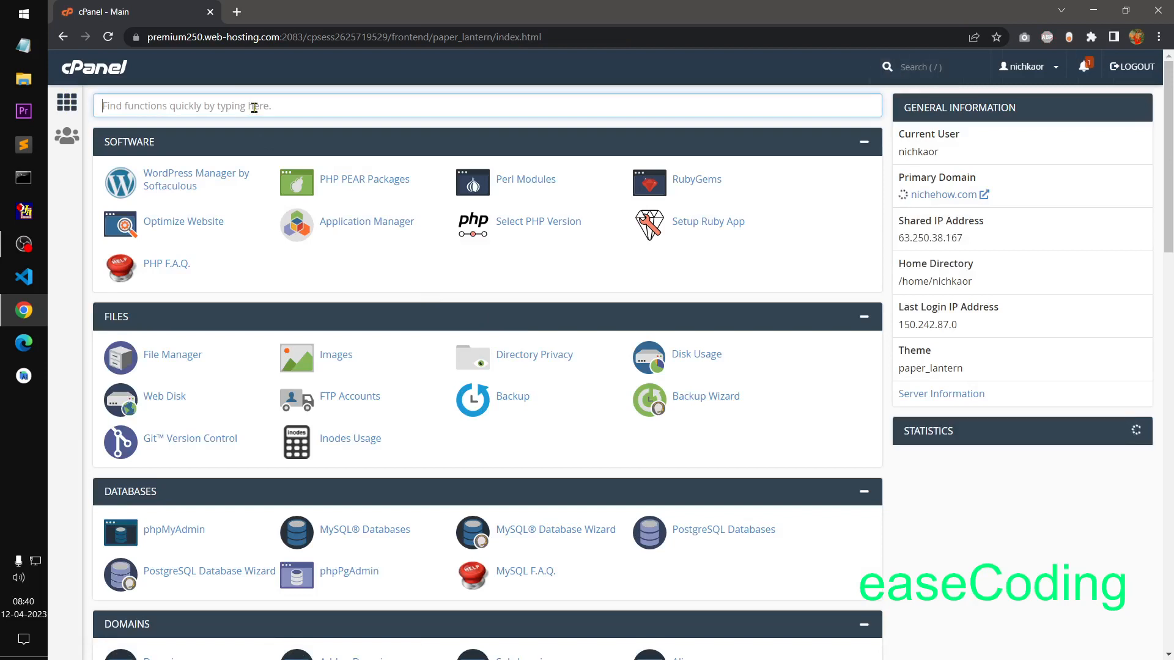
{"action": "type", "text": "node"}
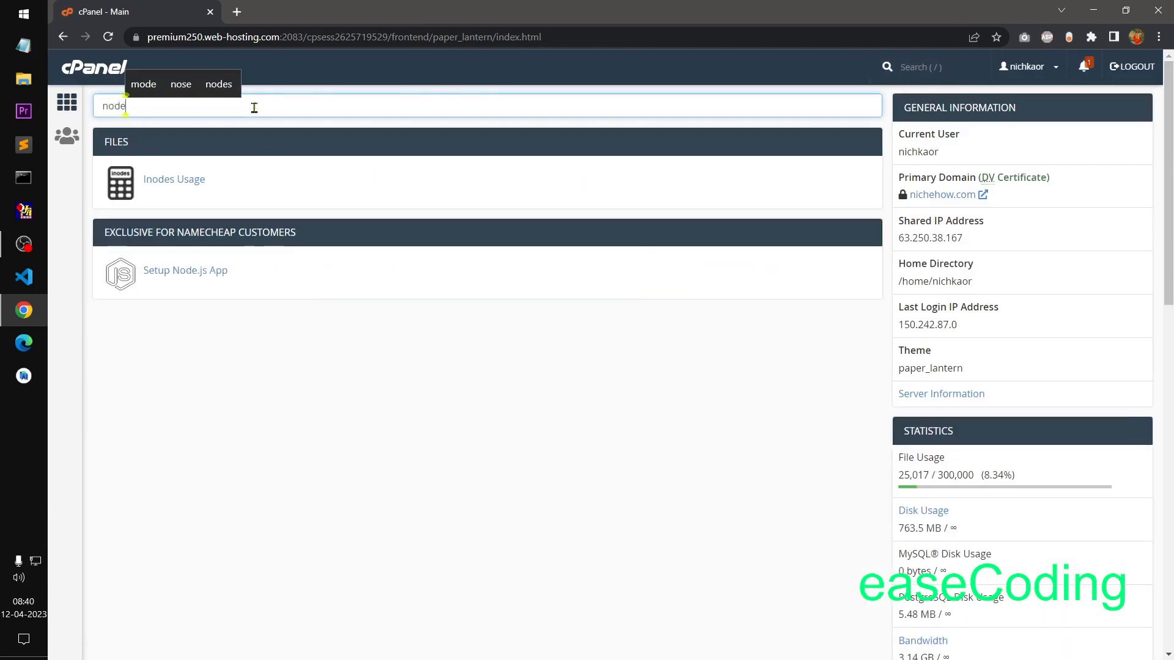
{"action": "left_click", "coordinate": [185, 272]}
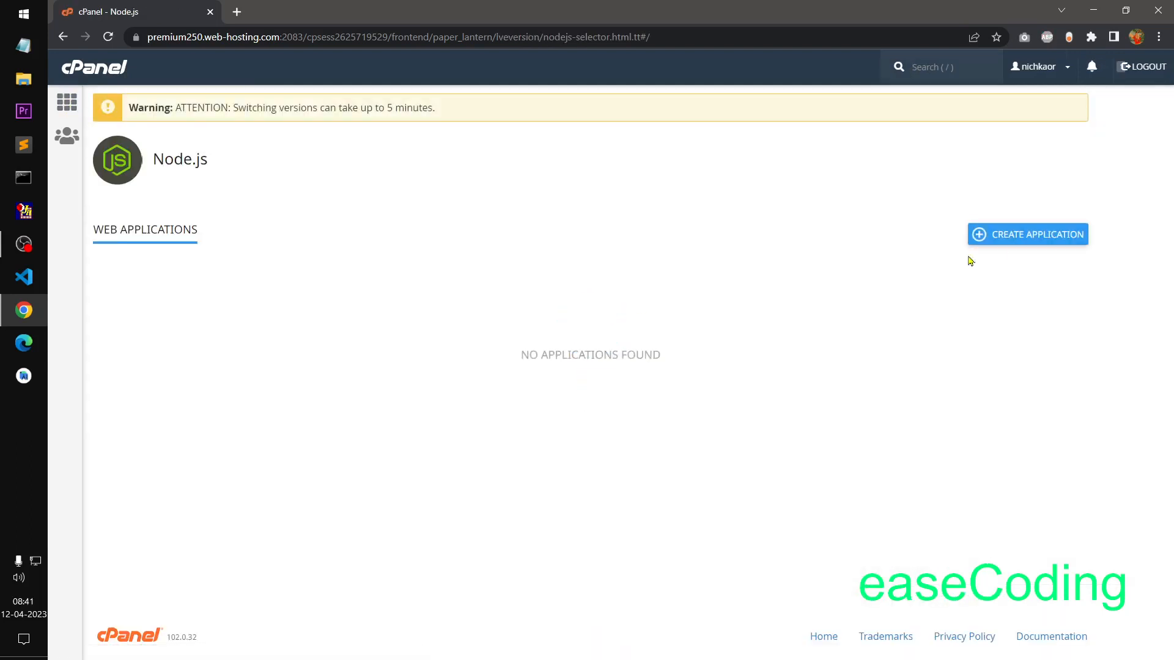
{"action": "left_click", "coordinate": [996, 241]}
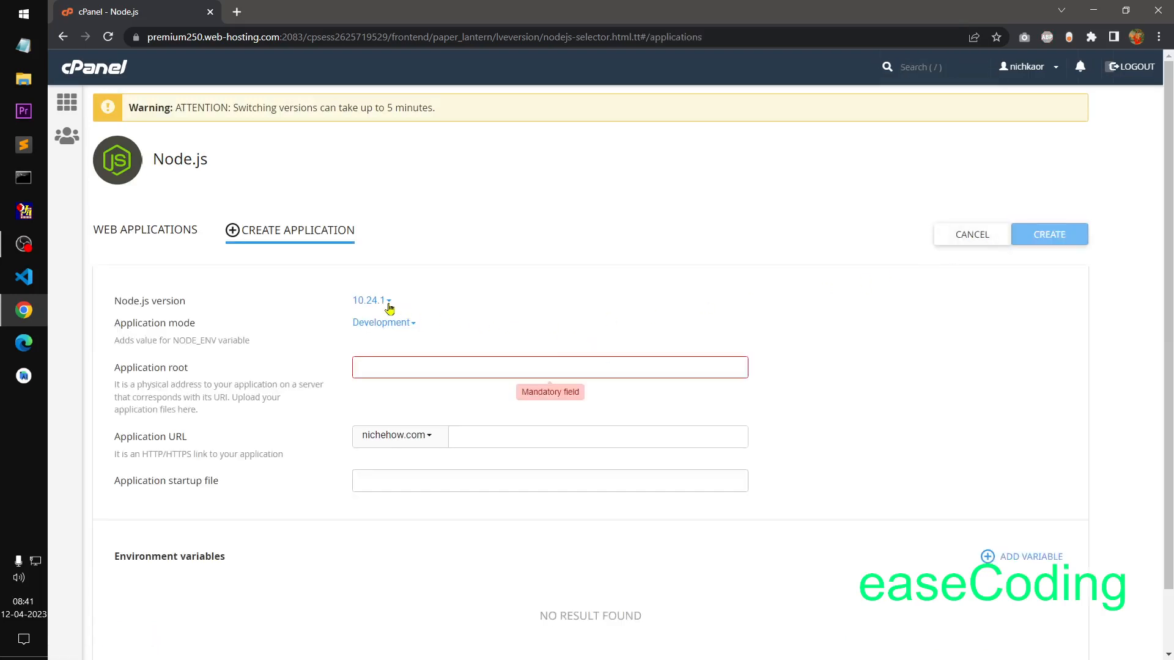
{"action": "left_click", "coordinate": [389, 303]}
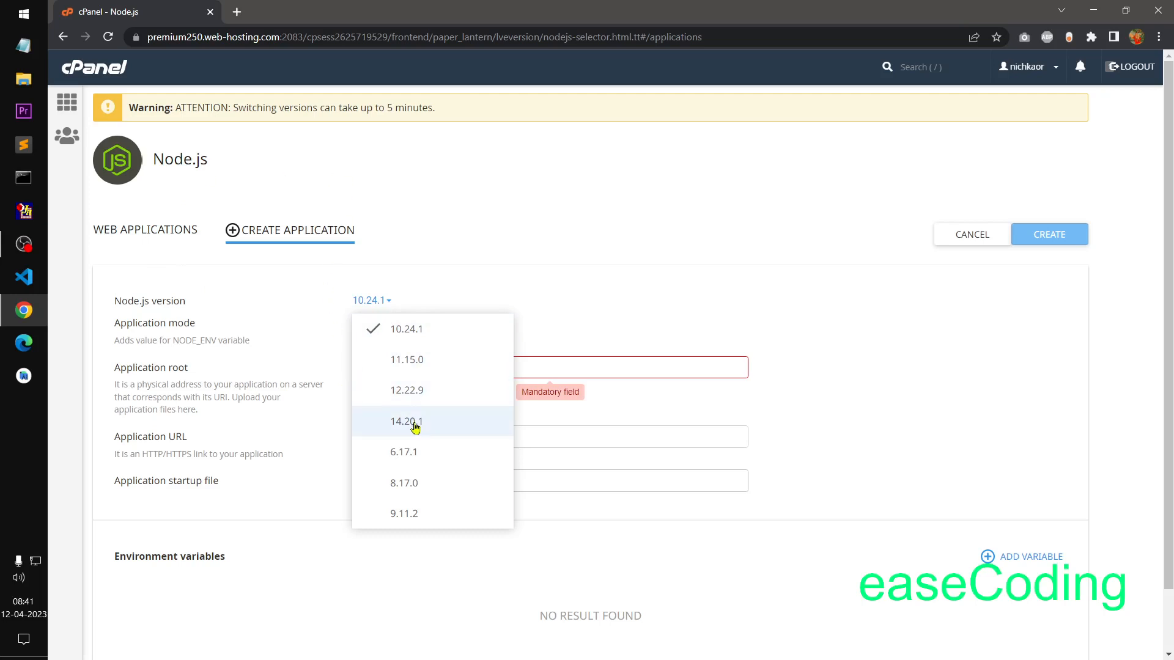
{"action": "left_click", "coordinate": [554, 224]}
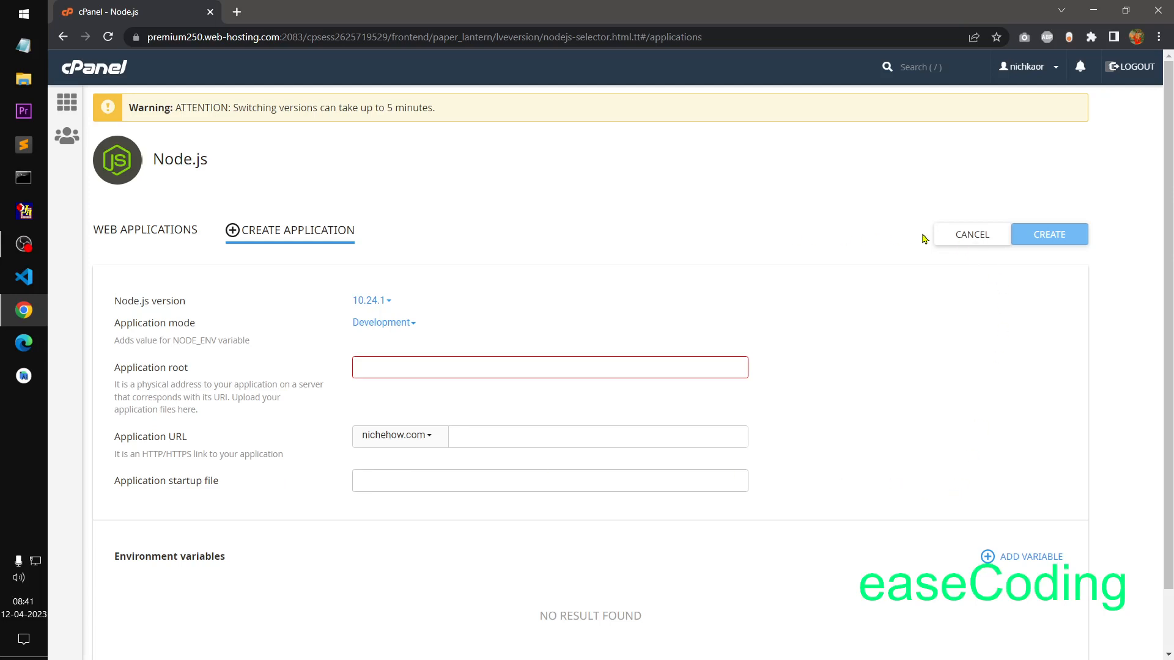
{"action": "left_click", "coordinate": [945, 239]}
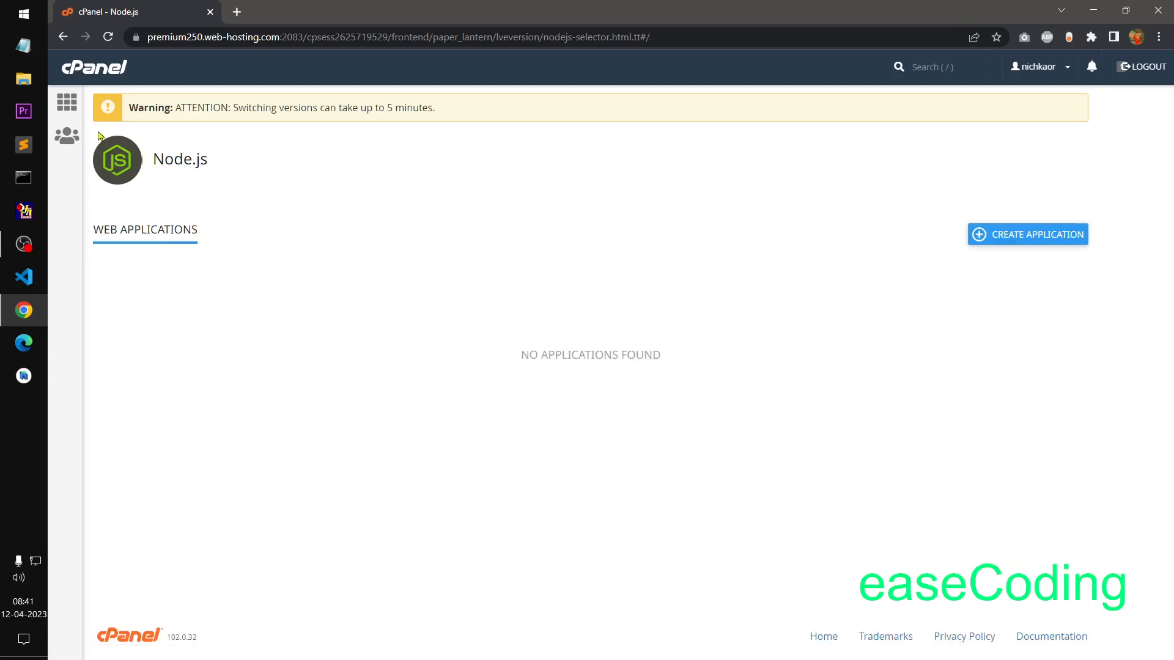
{"action": "left_click", "coordinate": [67, 102]}
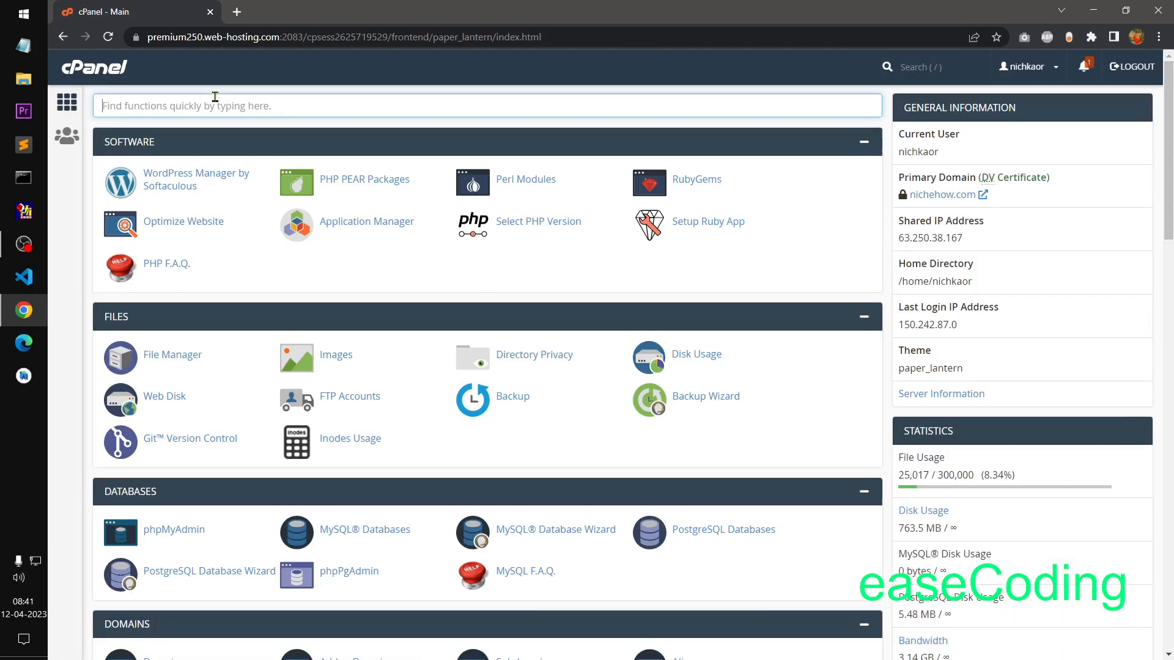
Step: Search for Python, open Setup Python App, and start creating a new application
{"action": "type", "text": "pyto"}
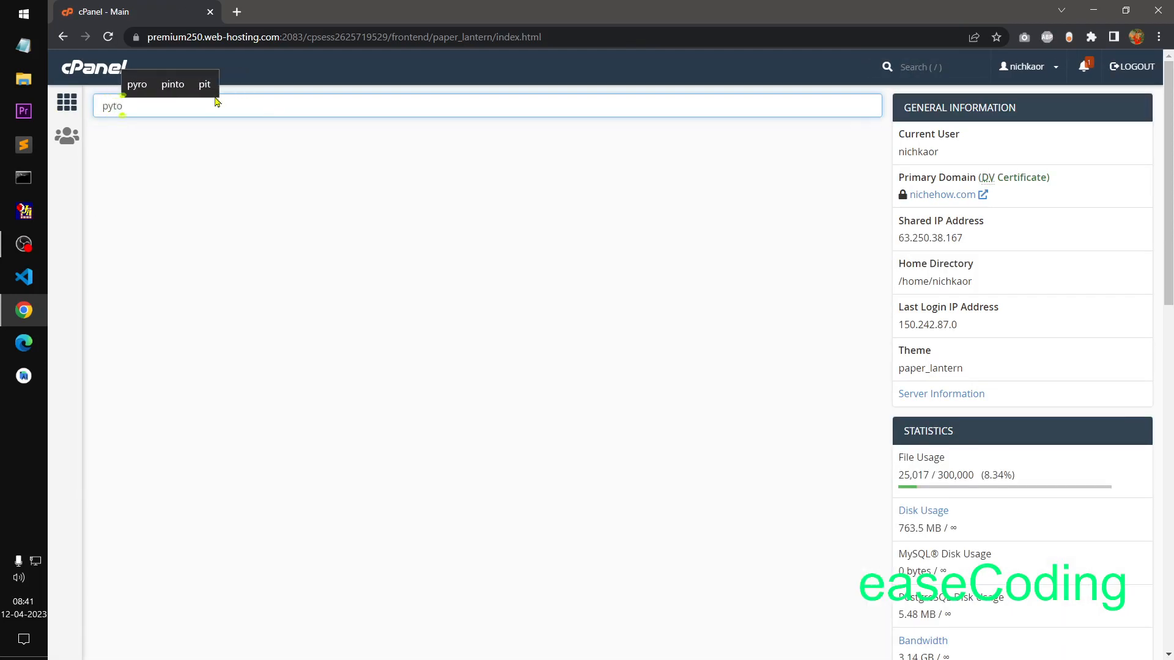
{"action": "key", "text": "BackSpace"}
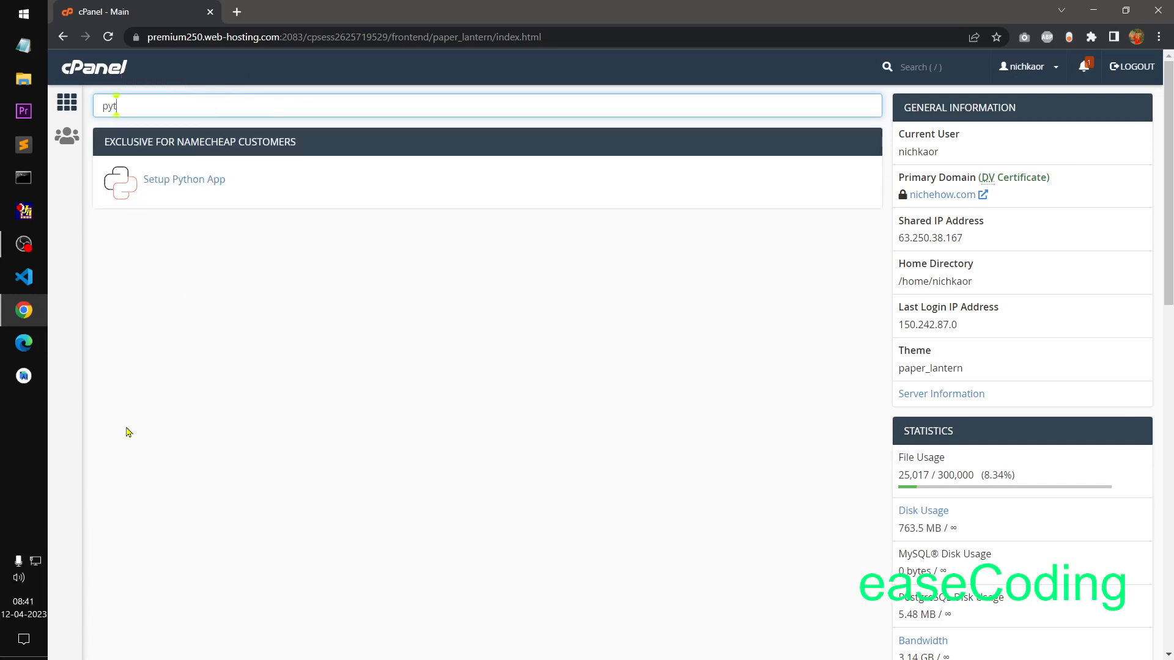
{"action": "left_click", "coordinate": [183, 183]}
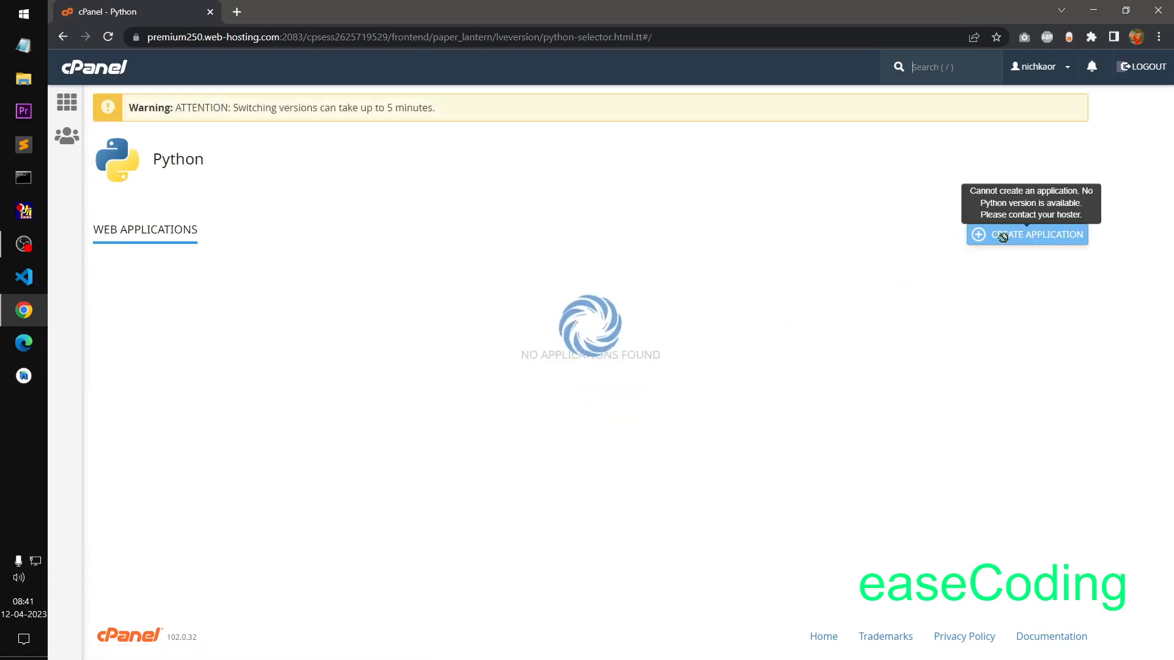
{"action": "left_click", "coordinate": [999, 245]}
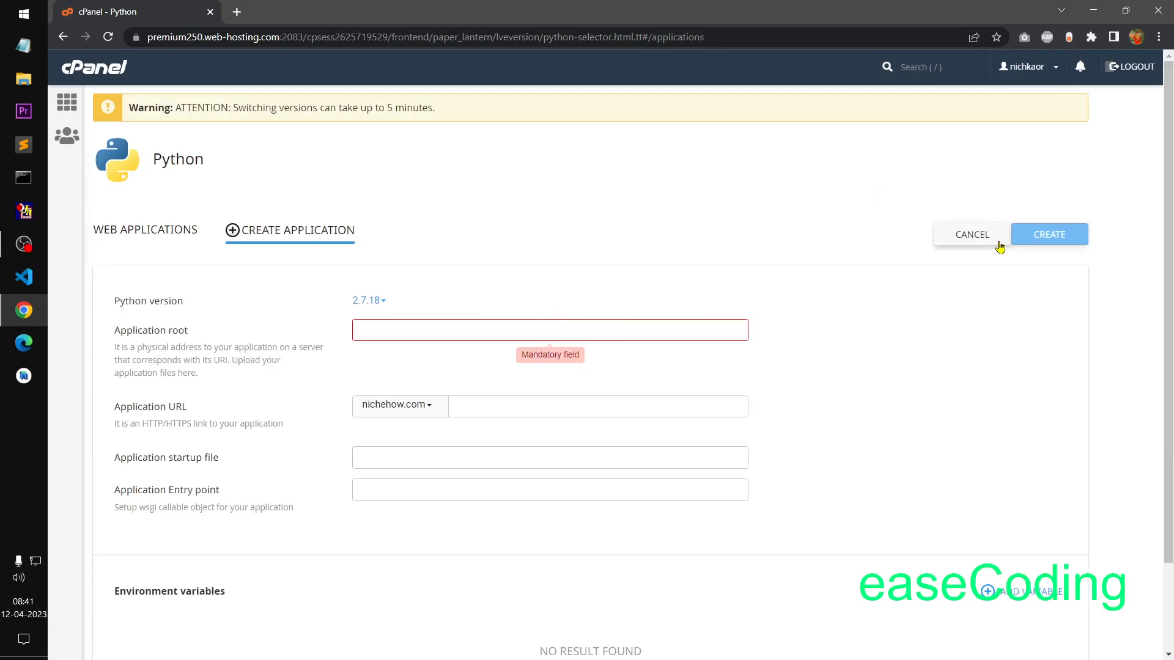
Step: Check the Python version and URL domain lists, keeping 2.7.18 and nichehow.com
{"action": "left_click", "coordinate": [375, 302]}
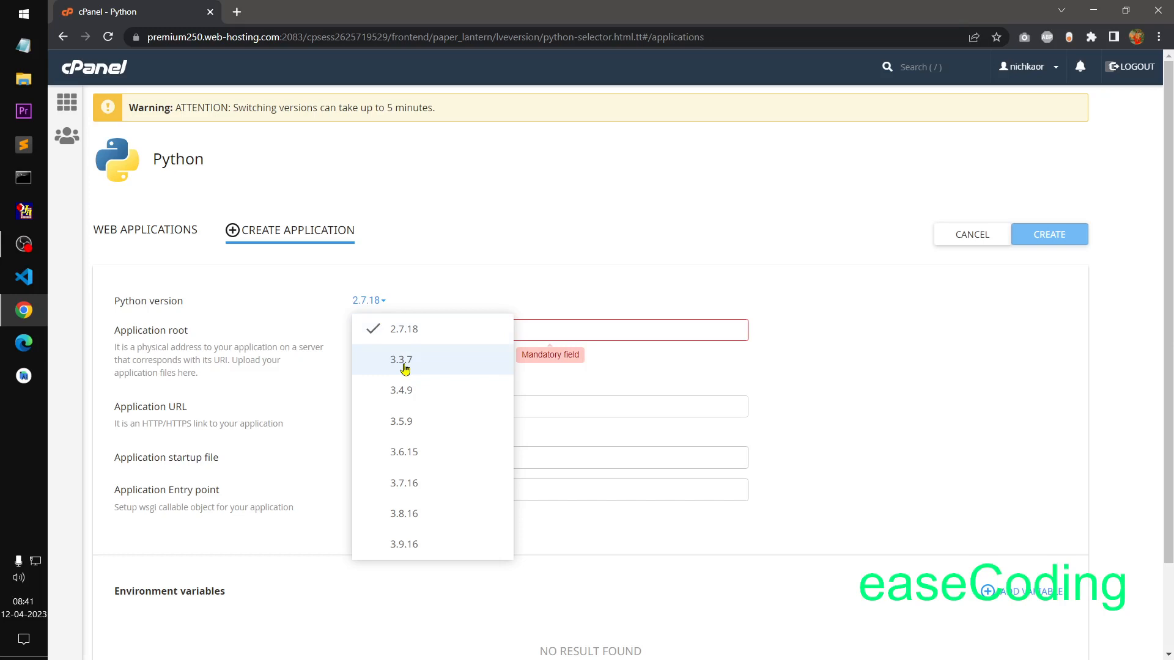
{"action": "left_click", "coordinate": [469, 240]}
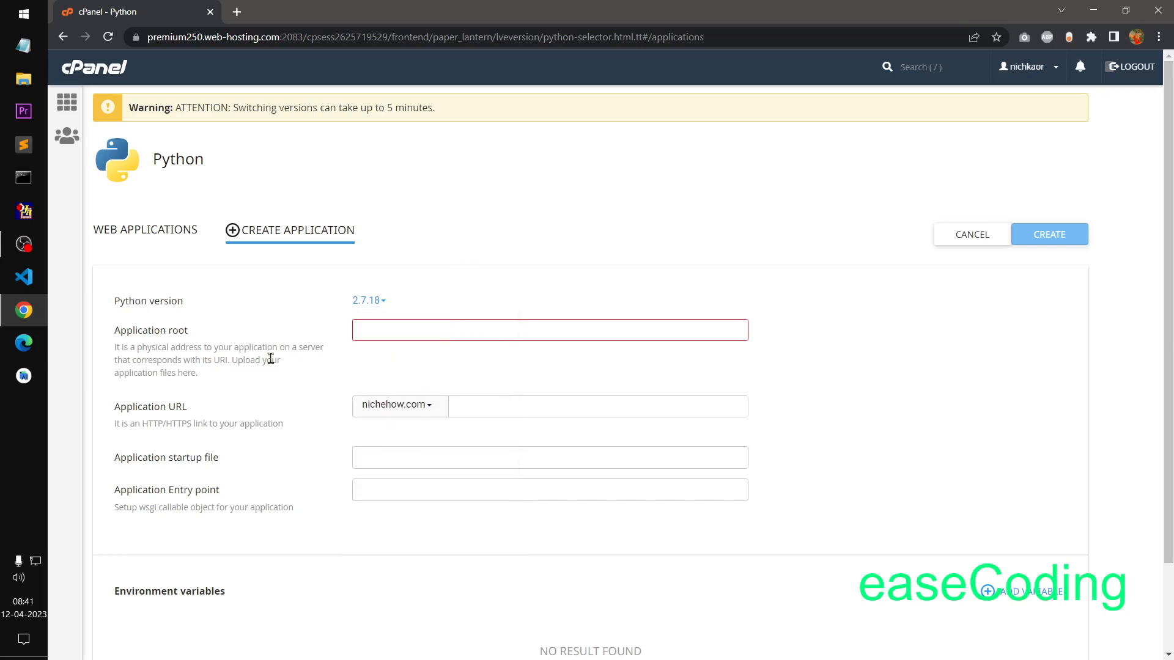
{"action": "left_click", "coordinate": [431, 409]}
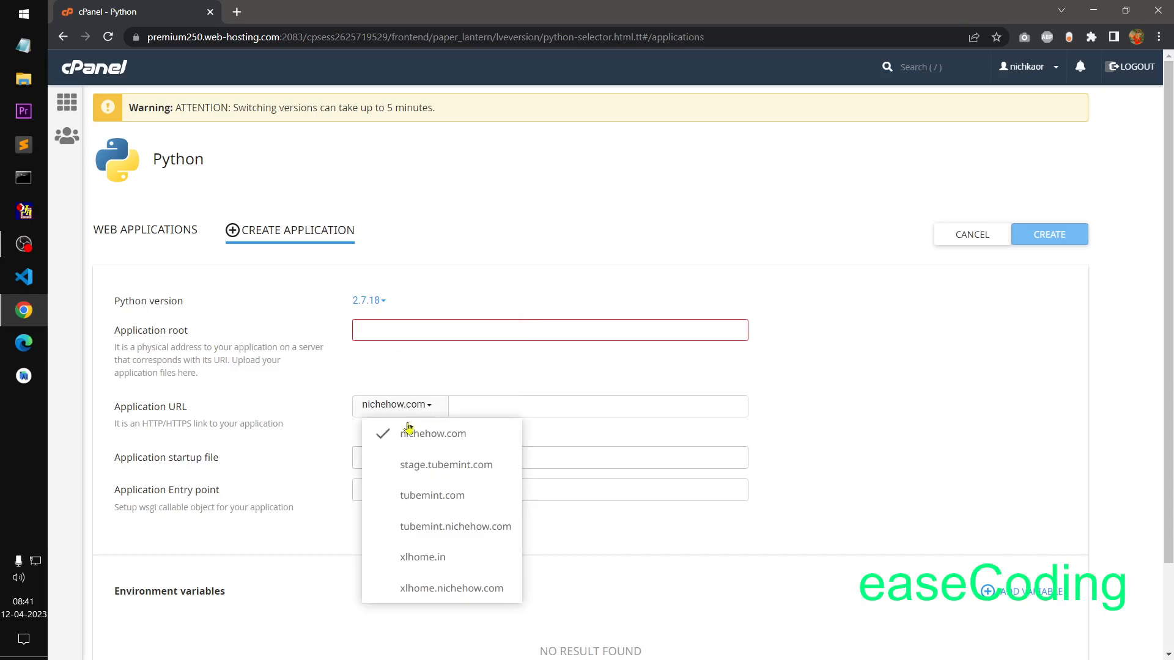
{"action": "left_click", "coordinate": [602, 193]}
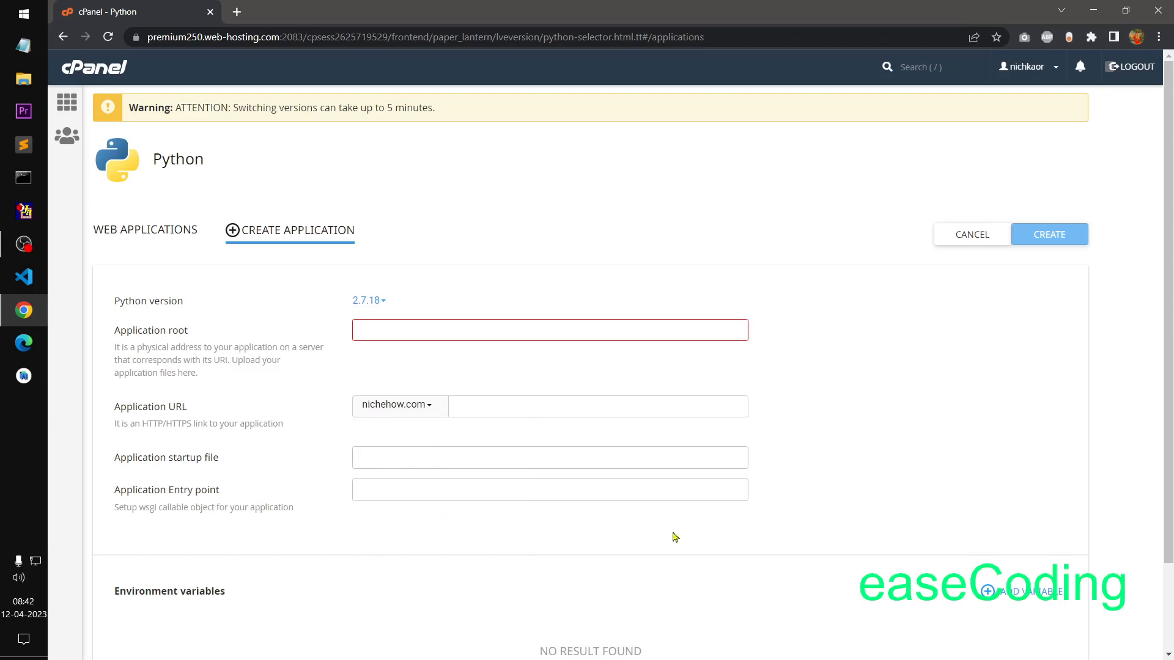
{"action": "scroll", "coordinate": [679, 537], "scroll_direction": "down", "scroll_amount": 2}
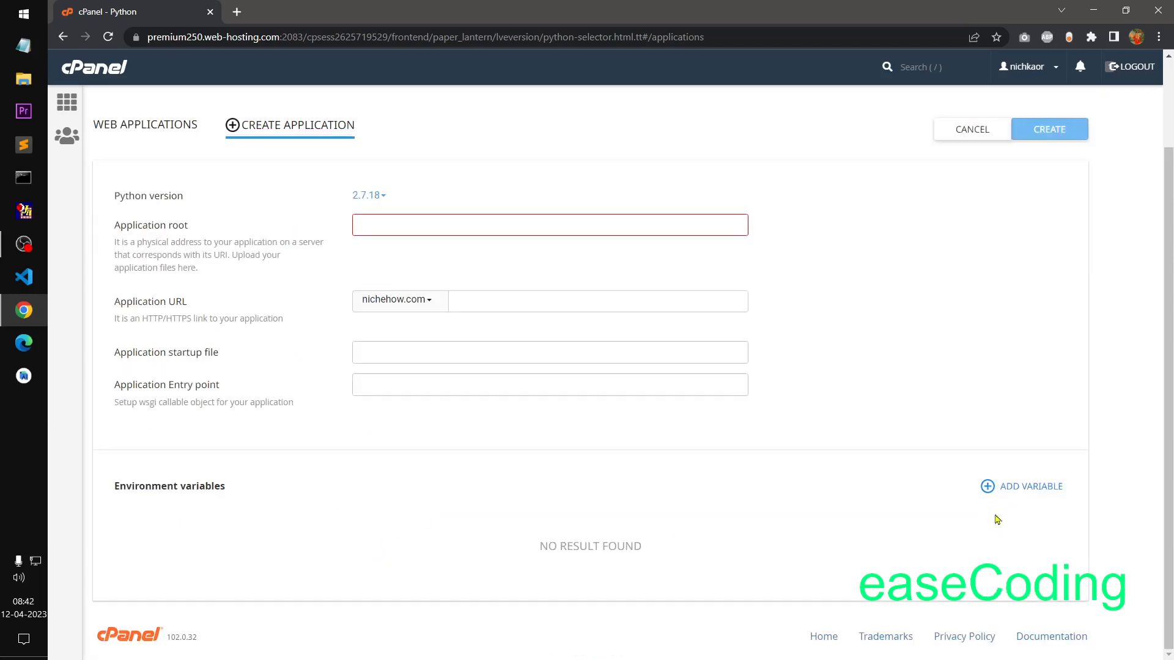
{"action": "left_click", "coordinate": [66, 105]}
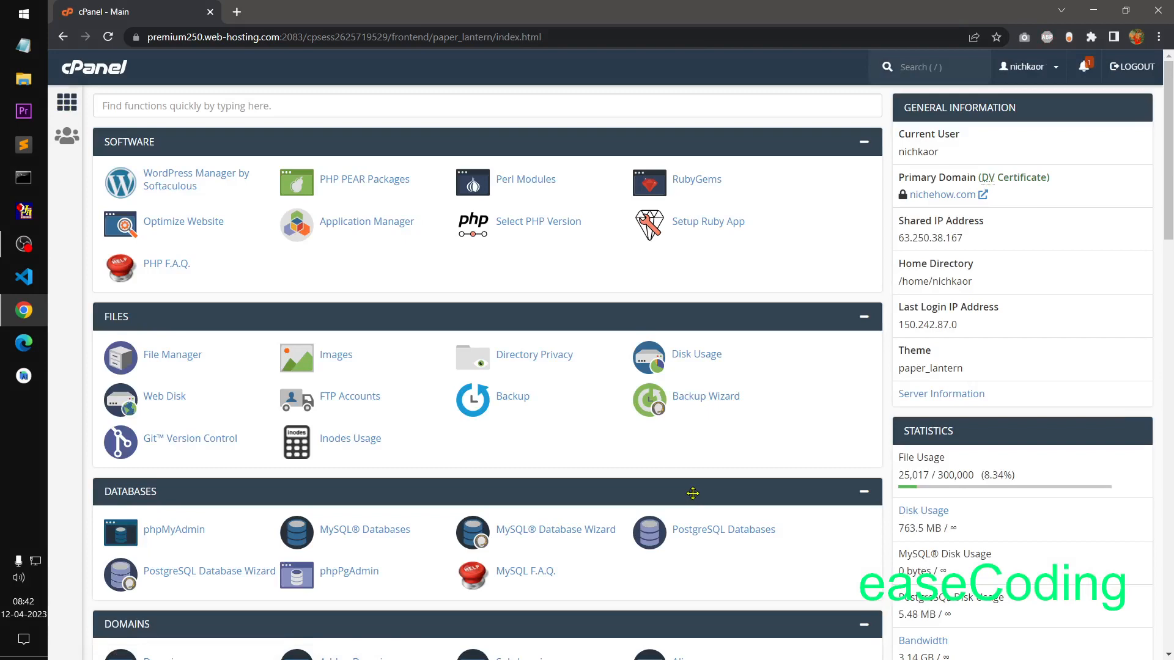
Step: Scroll to the Softaculous Apps Installer and open the Laravel installer
{"action": "scroll", "coordinate": [692, 493], "scroll_direction": "down", "scroll_amount": 20}
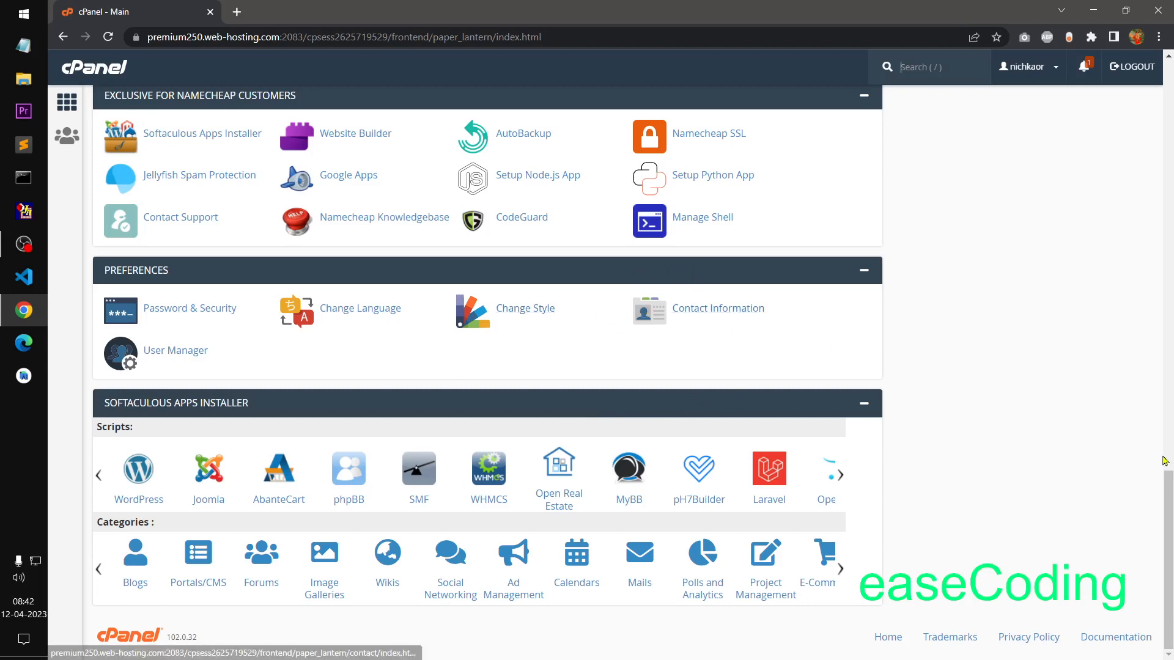
{"action": "left_click", "coordinate": [769, 486]}
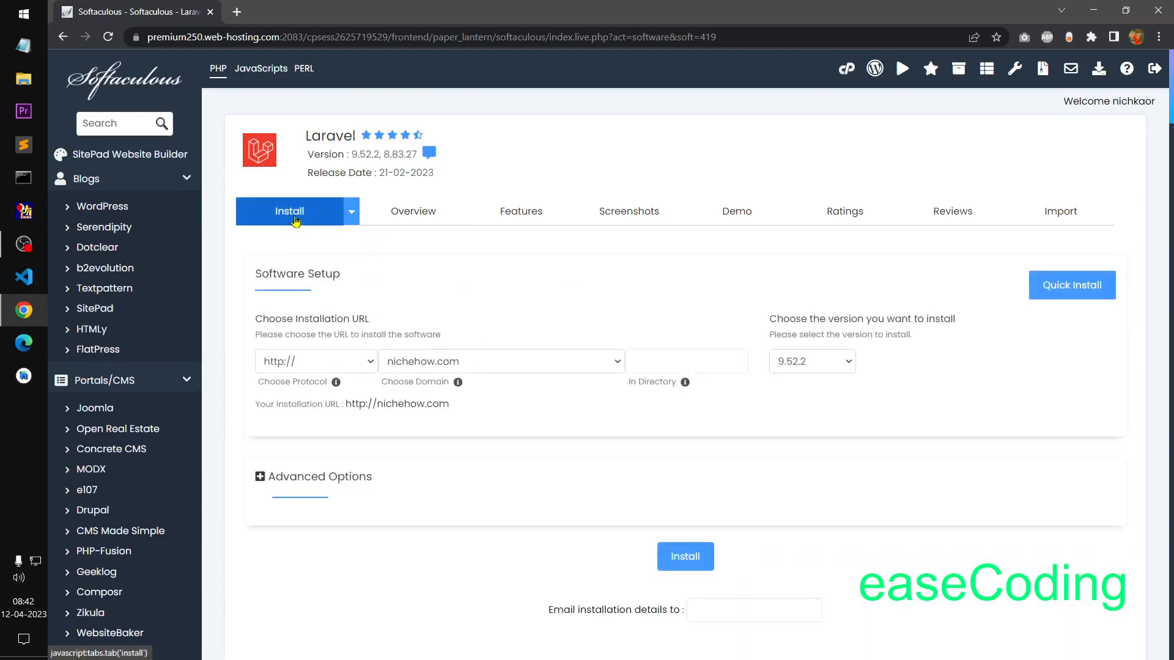
{"action": "left_click", "coordinate": [454, 365]}
{"action": "left_click", "coordinate": [442, 429]}
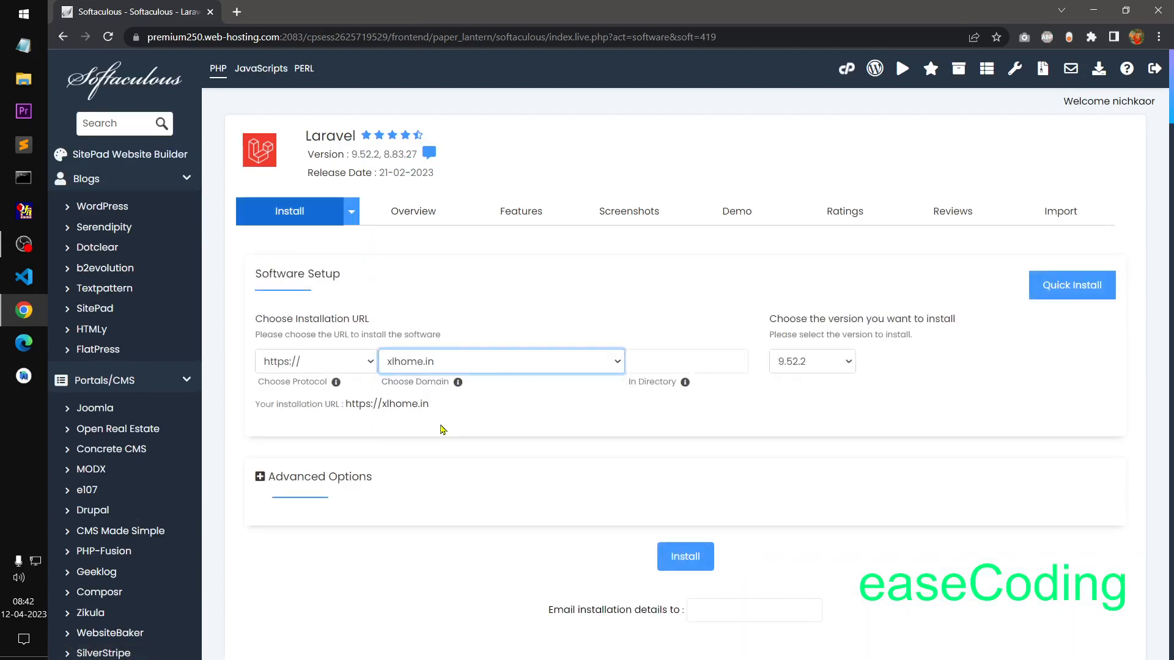
{"action": "left_click", "coordinate": [332, 487]}
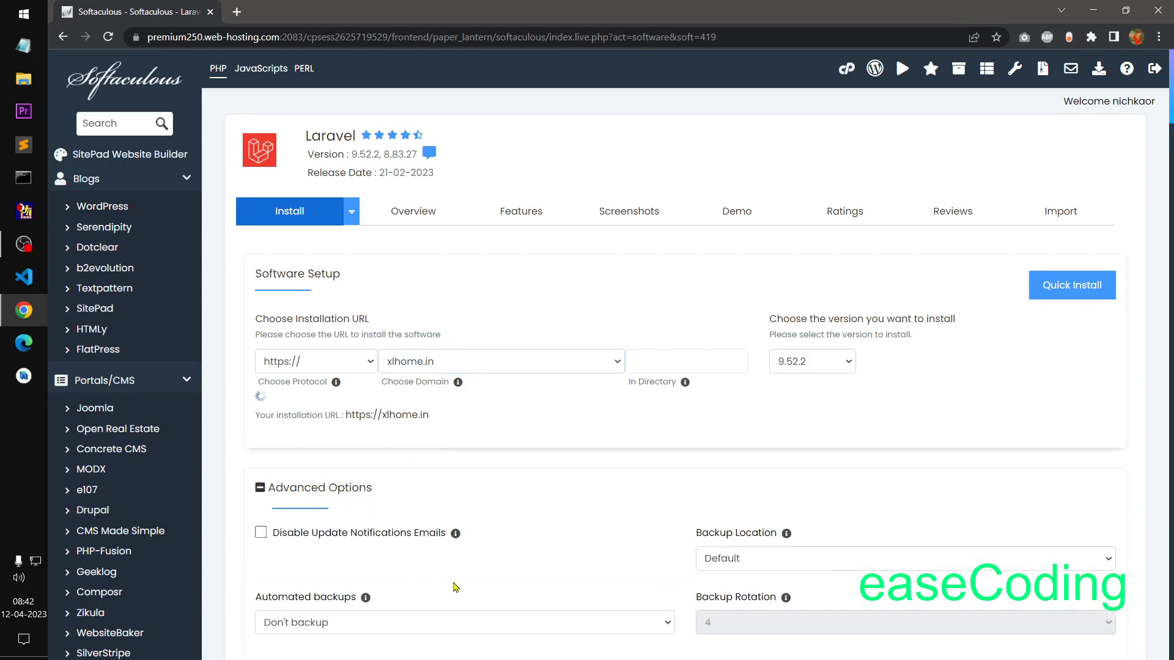
{"action": "scroll", "coordinate": [1170, 158], "scroll_direction": "down", "scroll_amount": 1}
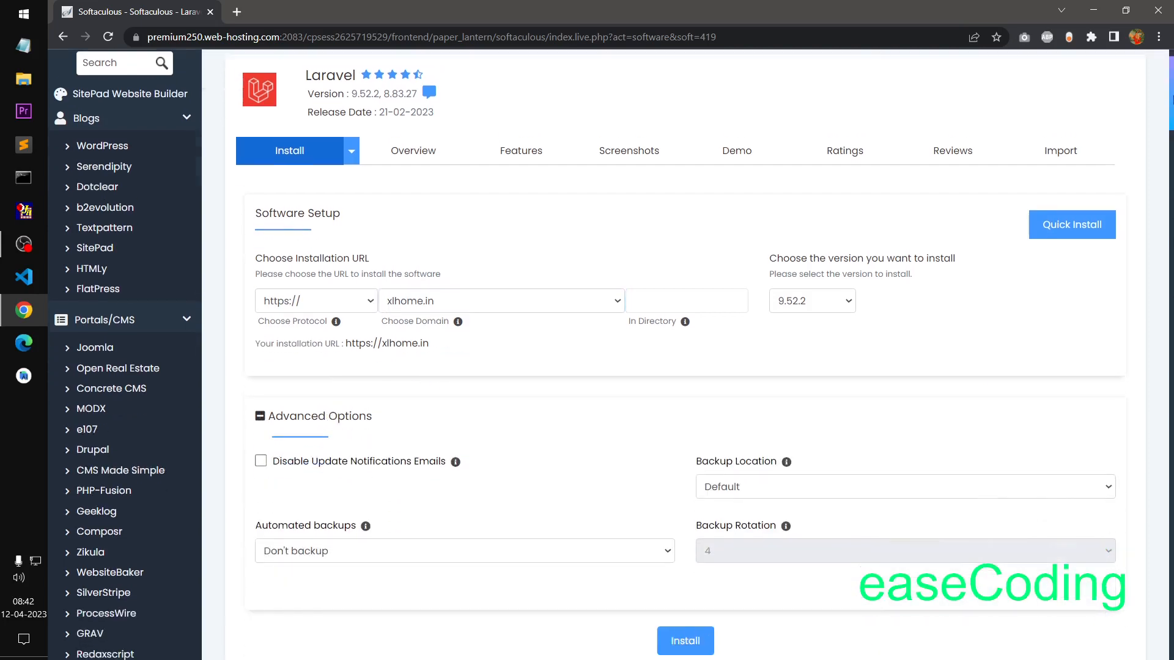
{"action": "left_click_drag", "start_coordinate": [1172, 98], "coordinate": [1173, 130]}
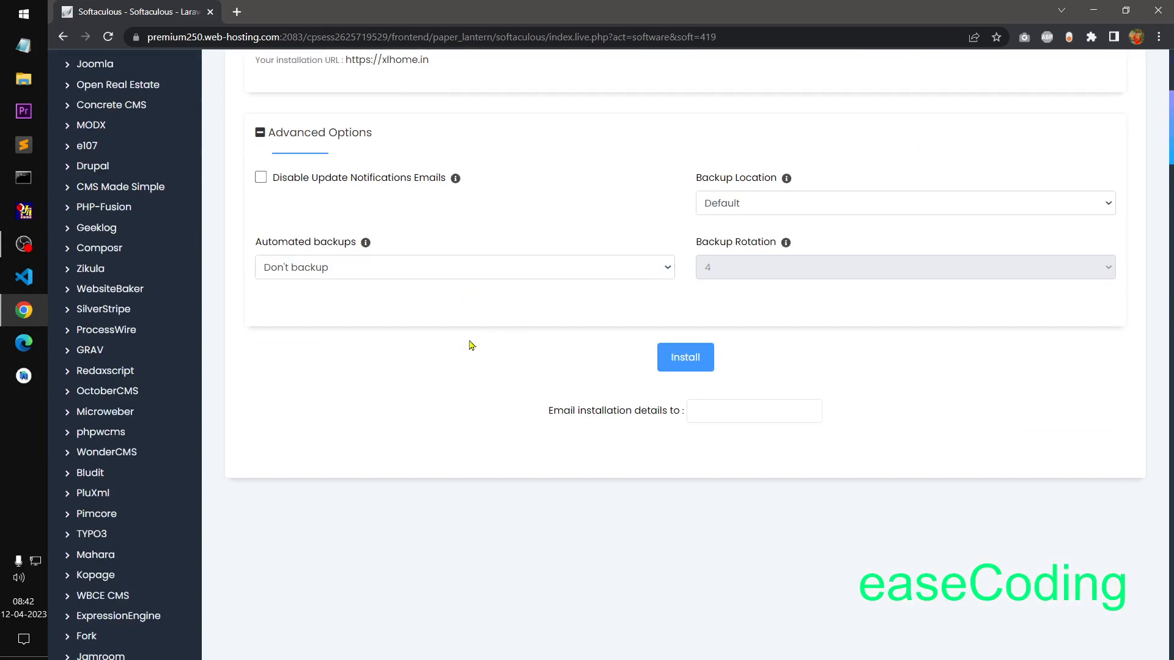
{"action": "left_click", "coordinate": [717, 415]}
{"action": "scroll", "coordinate": [499, 348], "scroll_direction": "up", "scroll_amount": 5}
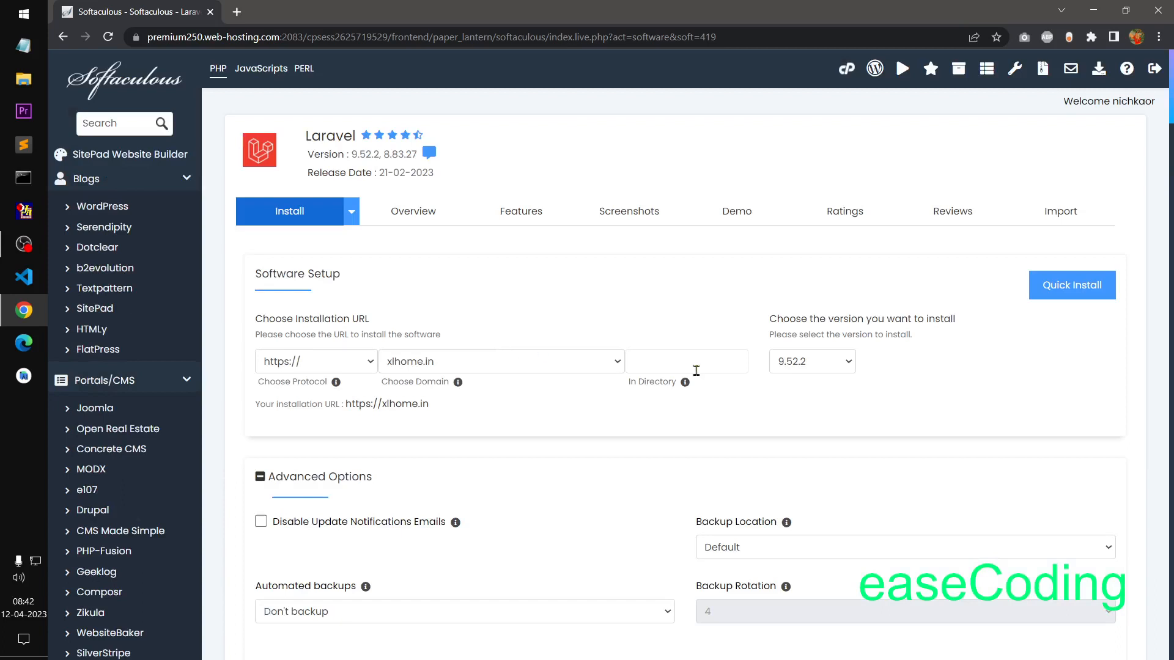
Step: Check the Laravel version list, keeping version 9.52.2
{"action": "left_click", "coordinate": [812, 367]}
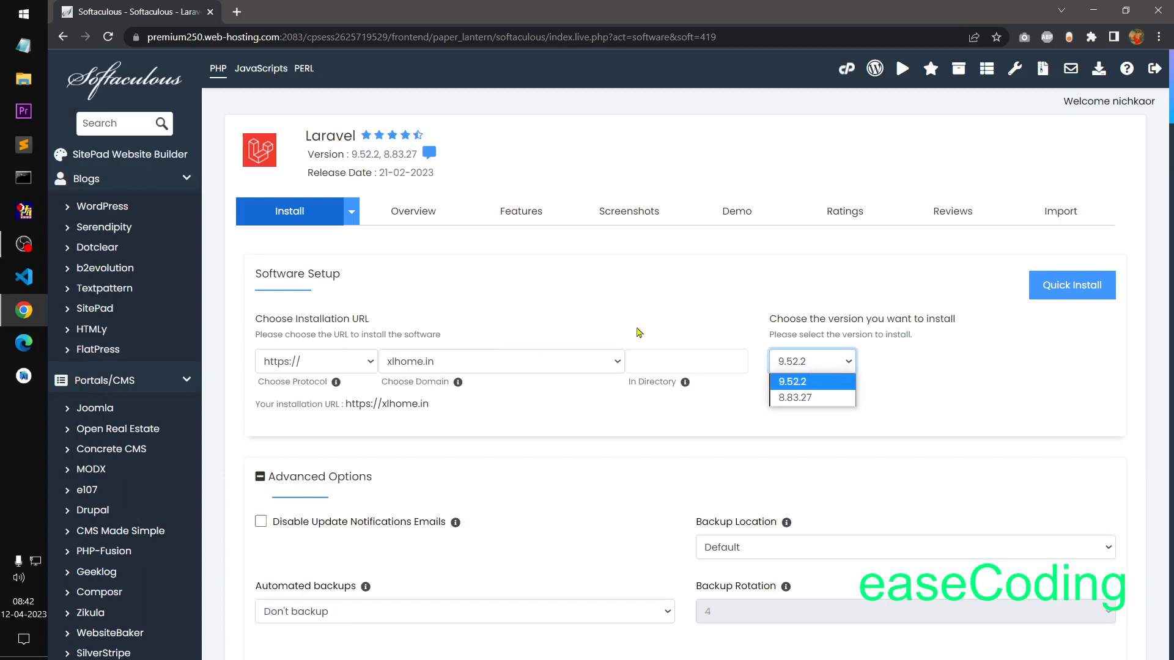
{"action": "left_click", "coordinate": [613, 299]}
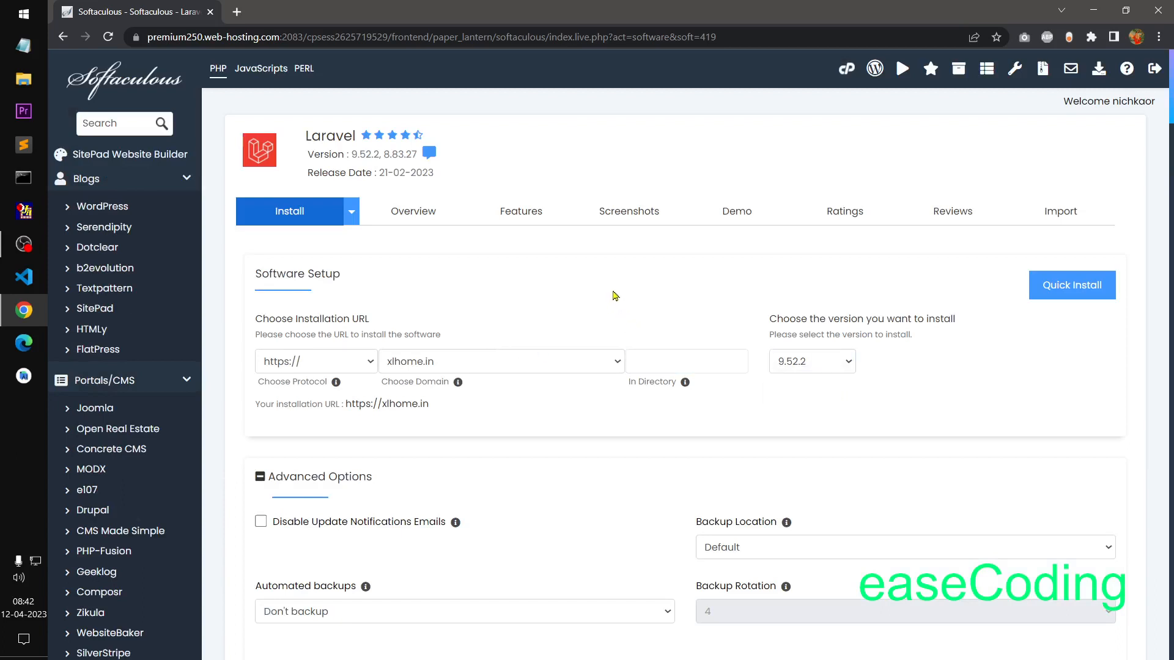
{"action": "scroll", "coordinate": [616, 298], "scroll_direction": "down", "scroll_amount": 8}
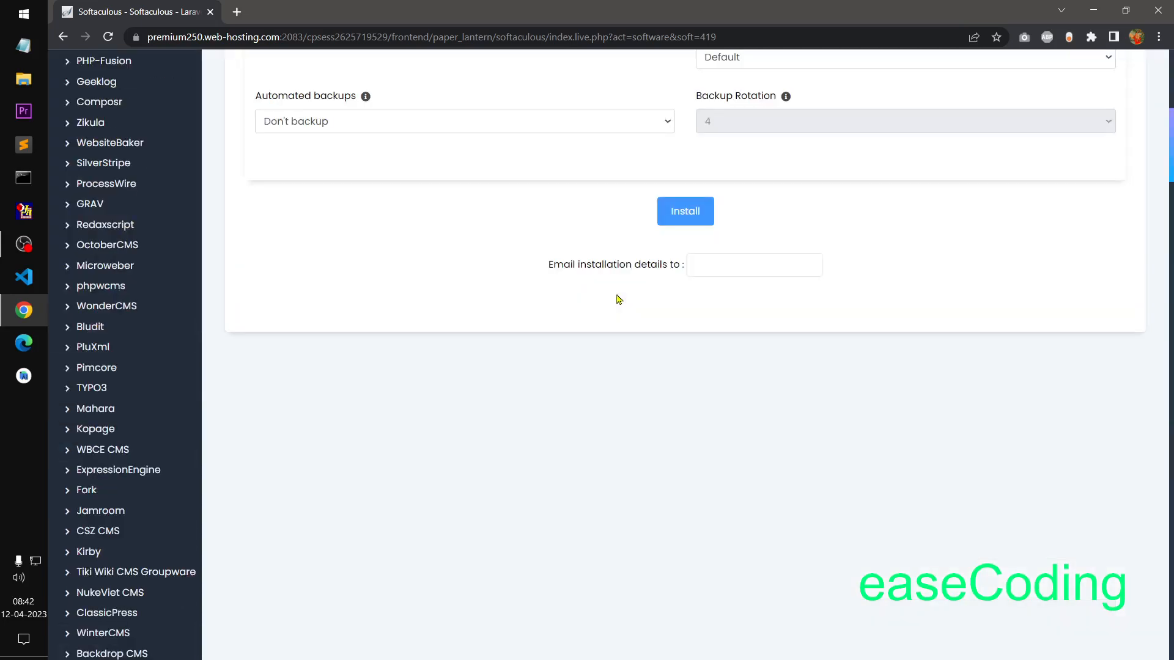
{"action": "scroll", "coordinate": [617, 299], "scroll_direction": "up", "scroll_amount": 8}
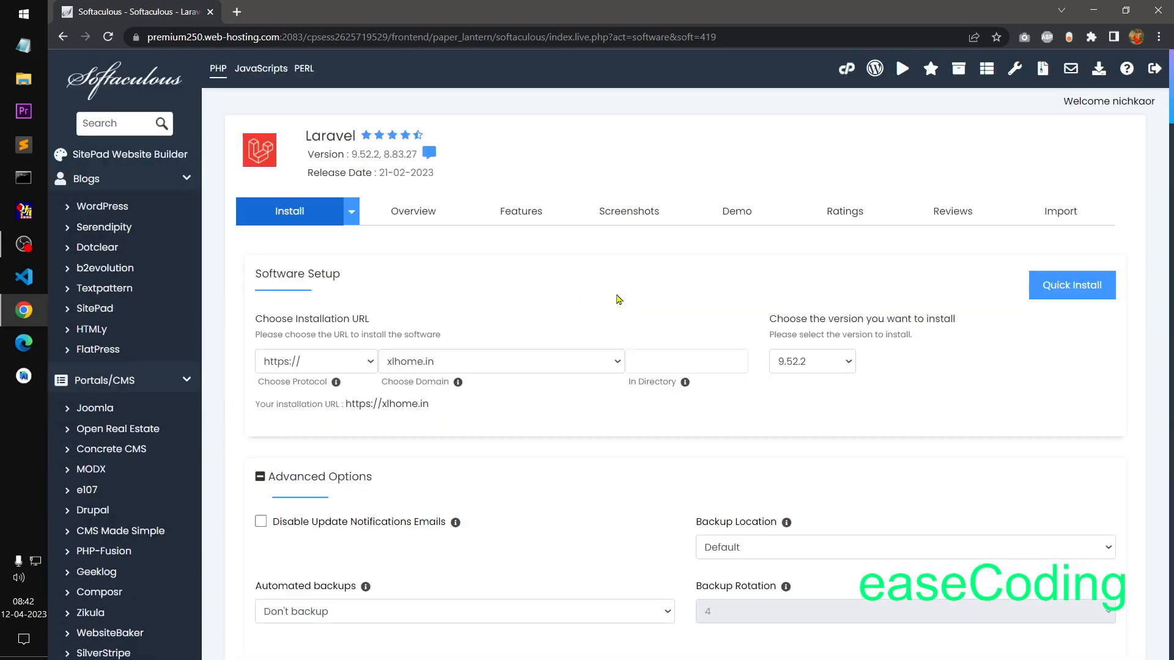
Step: Go from Softaculous back to cPanel home and open Email Accounts, showing three 250 MB mailboxes
{"action": "left_click", "coordinate": [846, 68]}
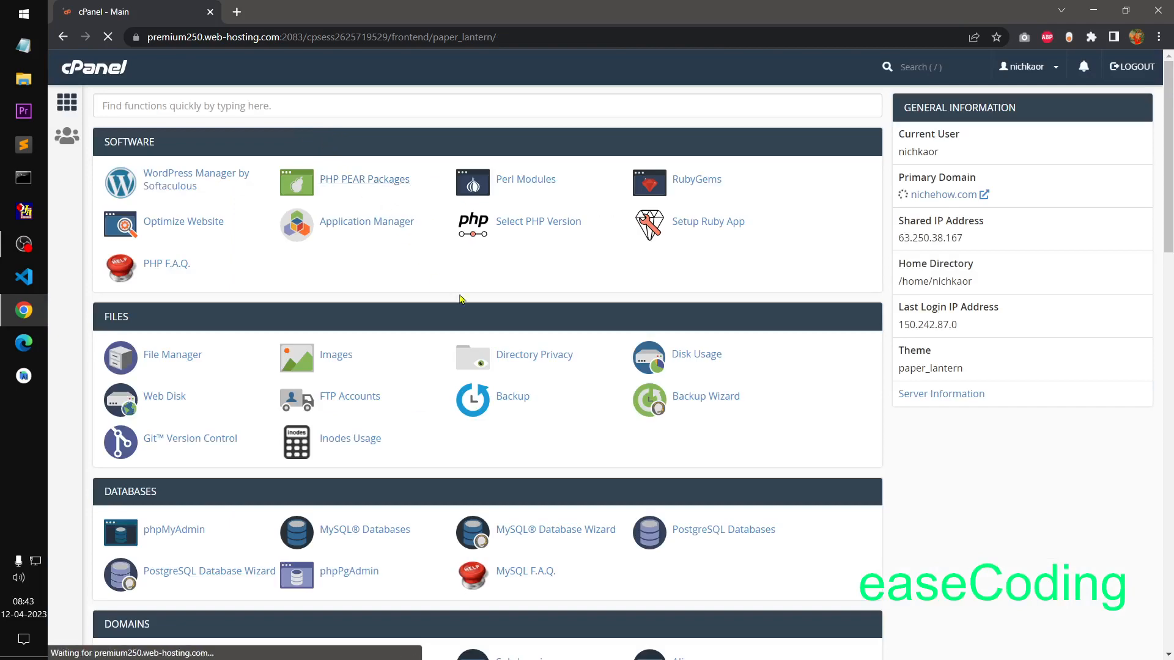
{"action": "scroll", "coordinate": [445, 461], "scroll_direction": "down", "scroll_amount": 8}
{"action": "scroll", "coordinate": [445, 462], "scroll_direction": "down", "scroll_amount": 10}
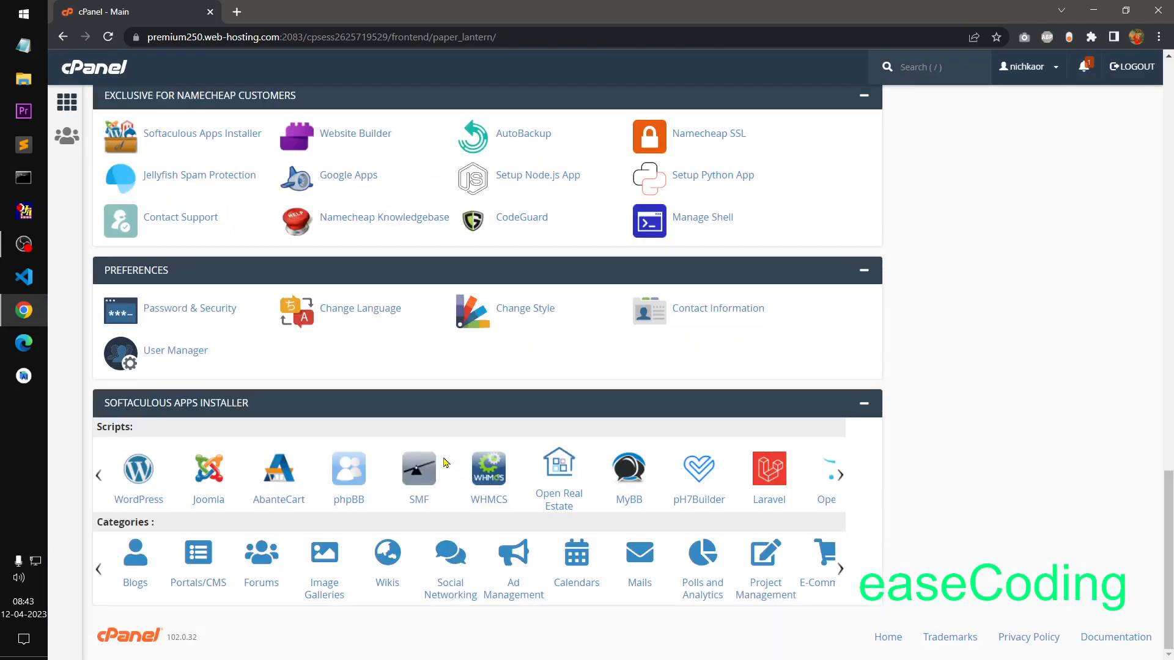
{"action": "scroll", "coordinate": [444, 462], "scroll_direction": "up", "scroll_amount": 8}
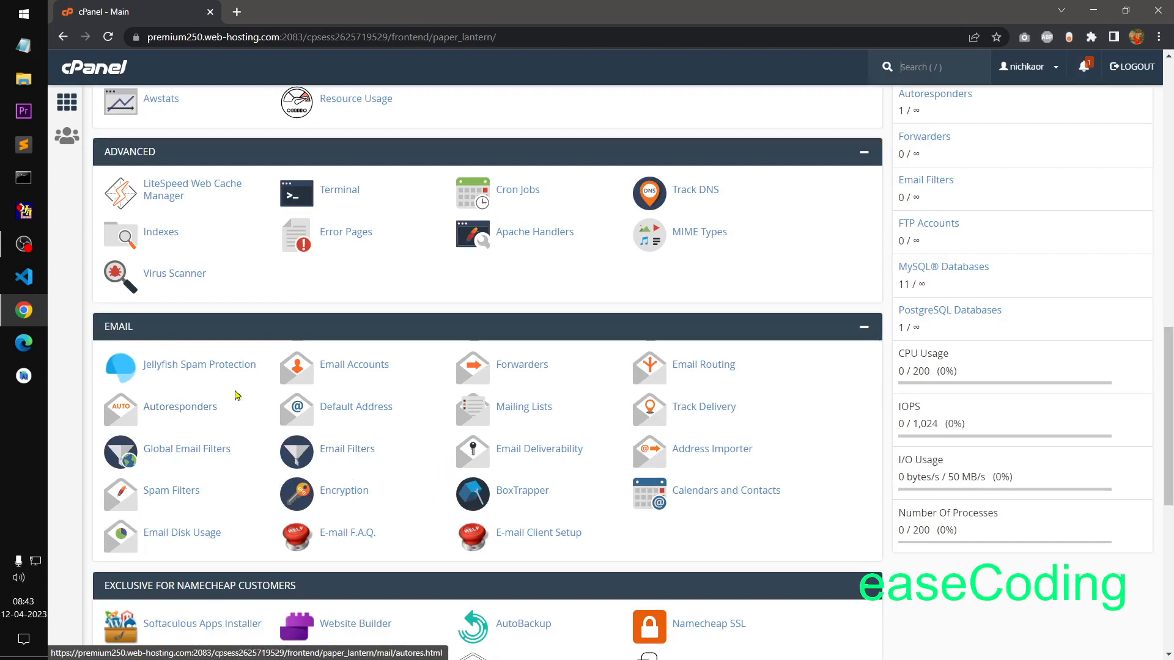
{"action": "left_click", "coordinate": [340, 368]}
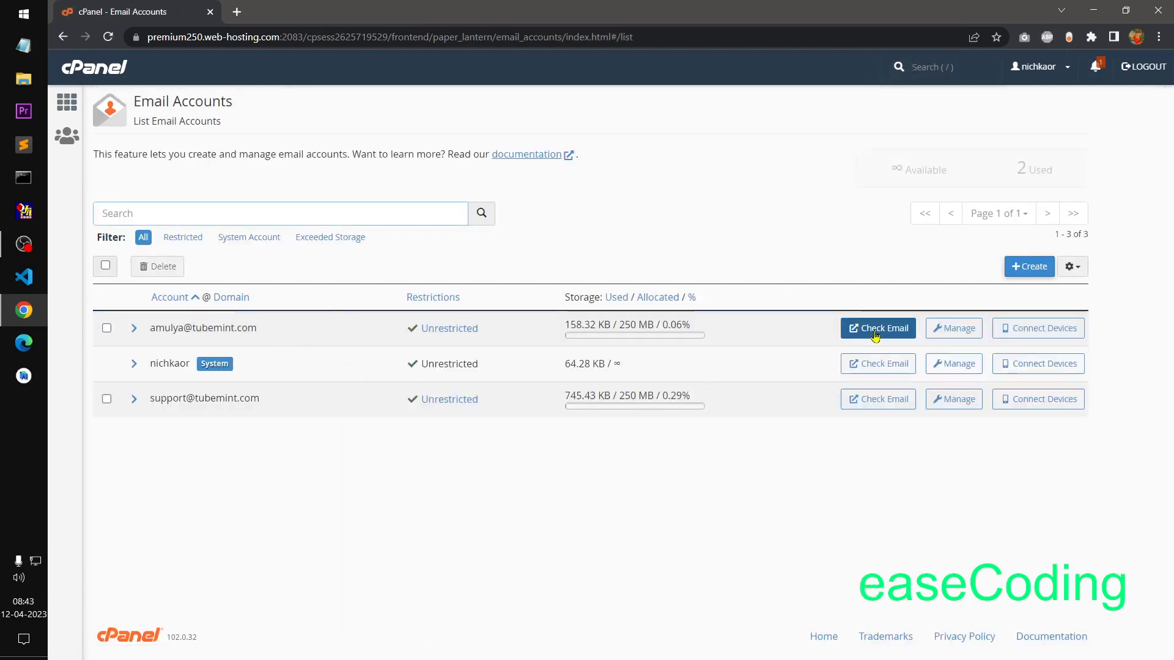
{"action": "left_click", "coordinate": [875, 330]}
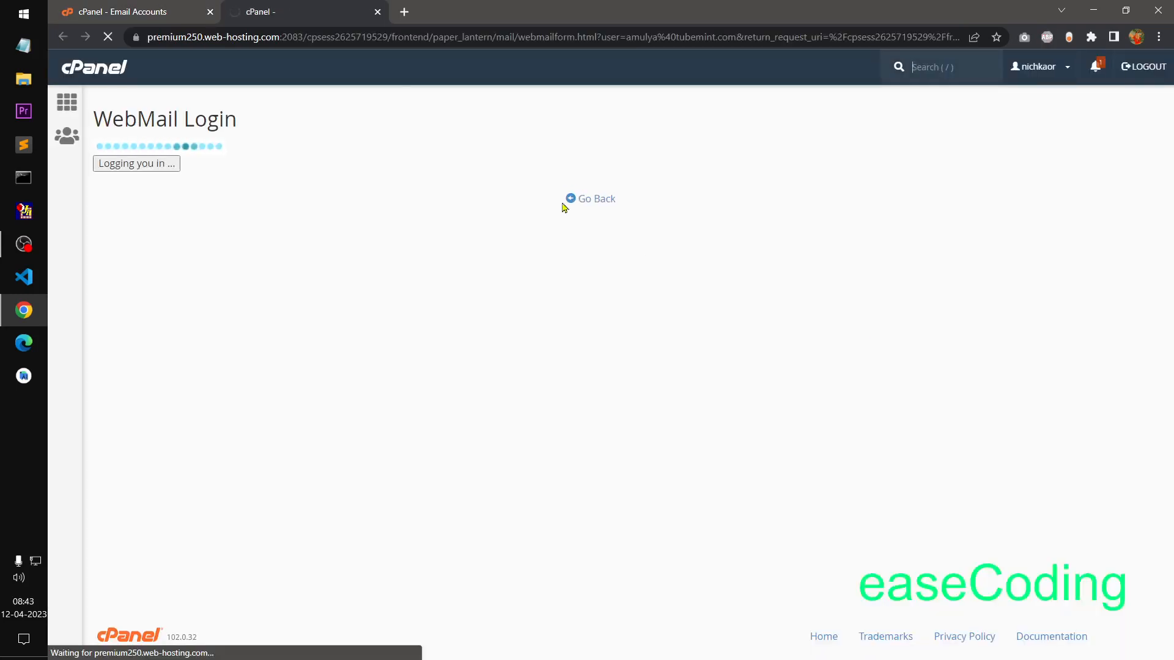
{"action": "left_click", "coordinate": [377, 13]}
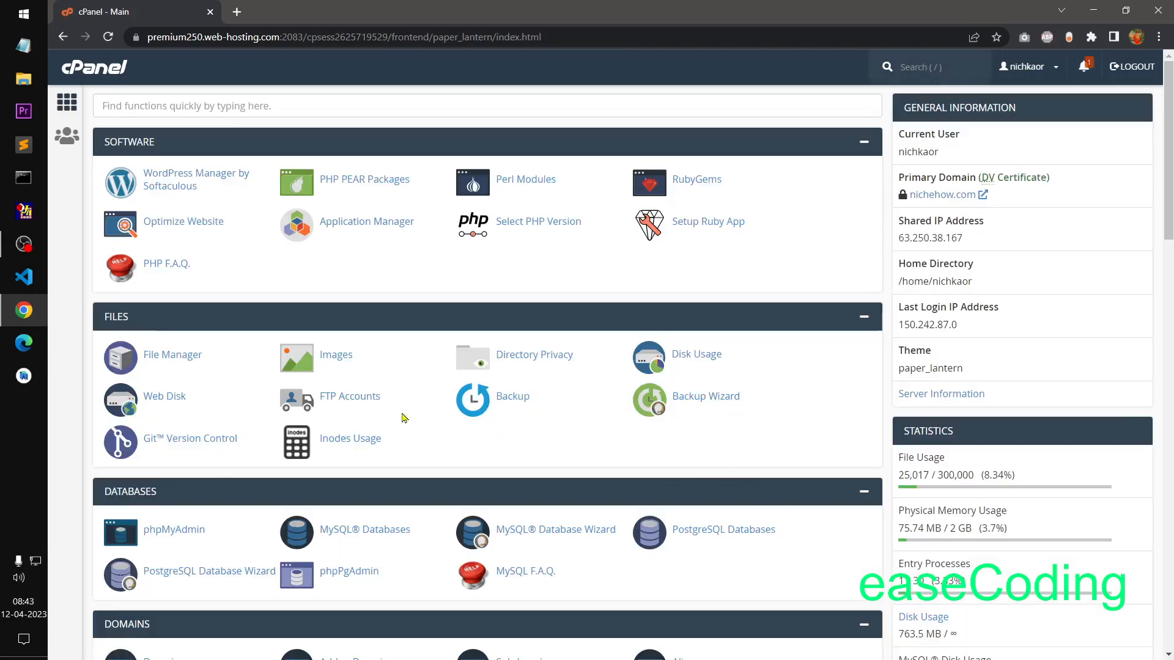
Step: In Select PHP Version, change the current PHP version from 7.4 to 8.1 and apply it
{"action": "left_click", "coordinate": [531, 227]}
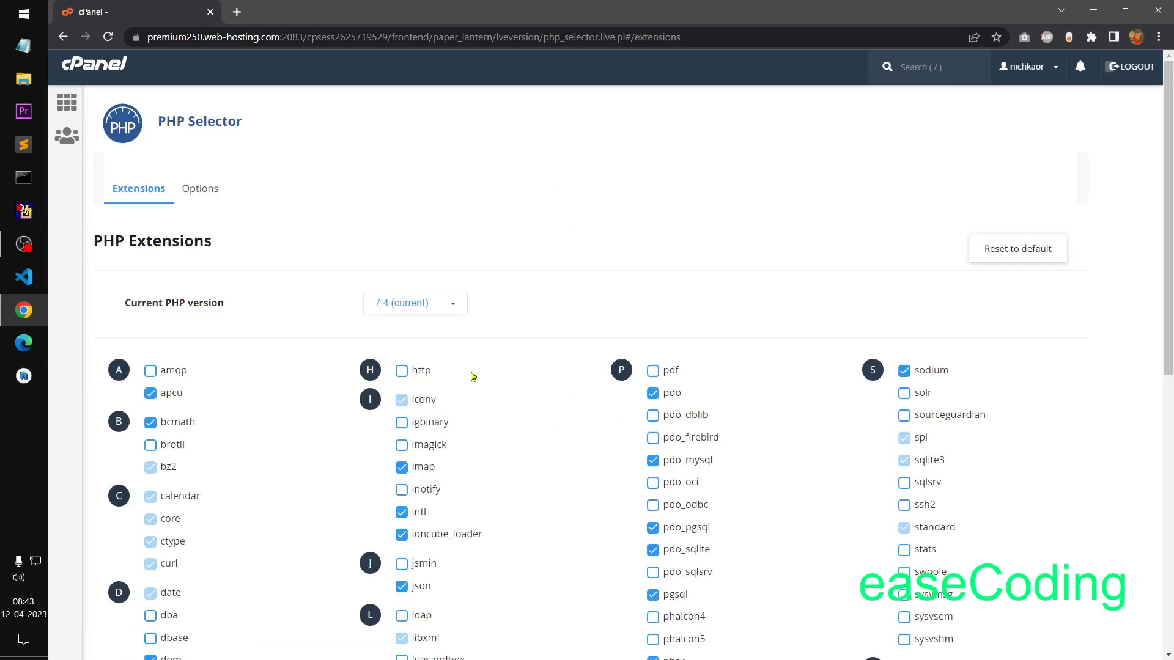
{"action": "left_click", "coordinate": [435, 306]}
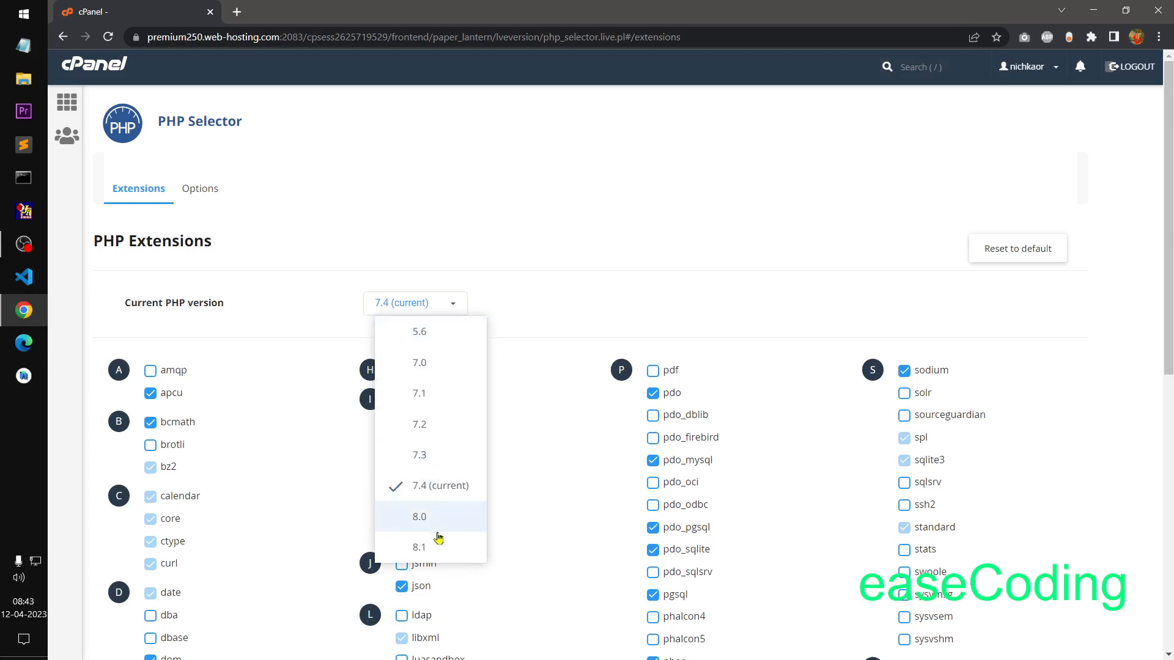
{"action": "left_click", "coordinate": [419, 547]}
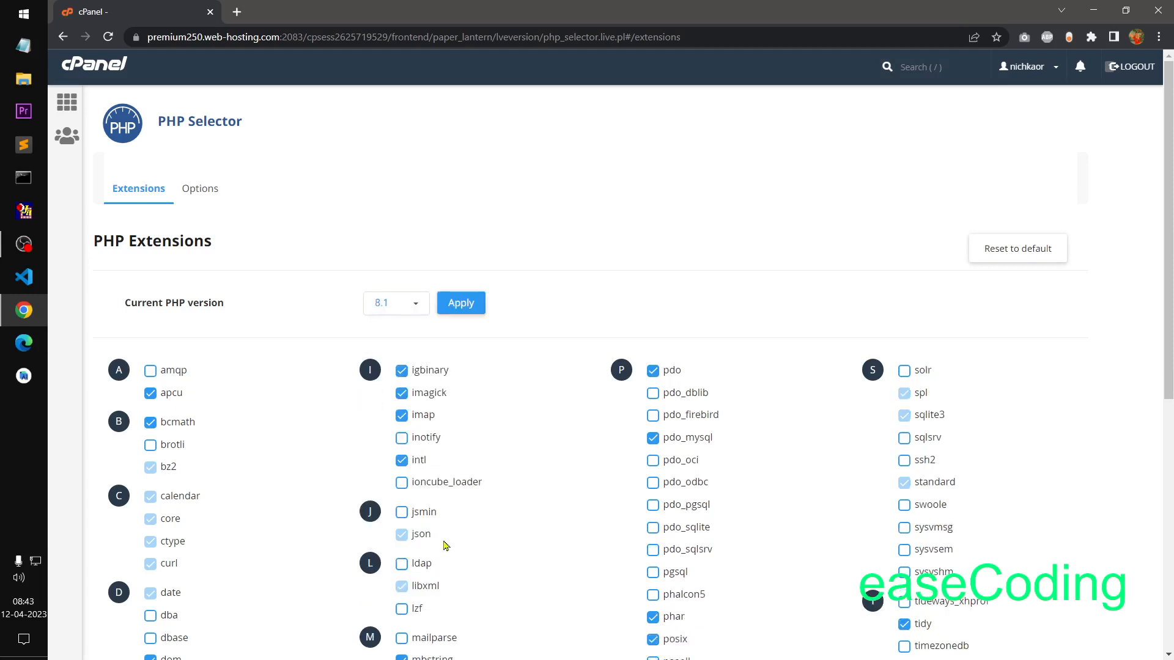
{"action": "left_click", "coordinate": [475, 305]}
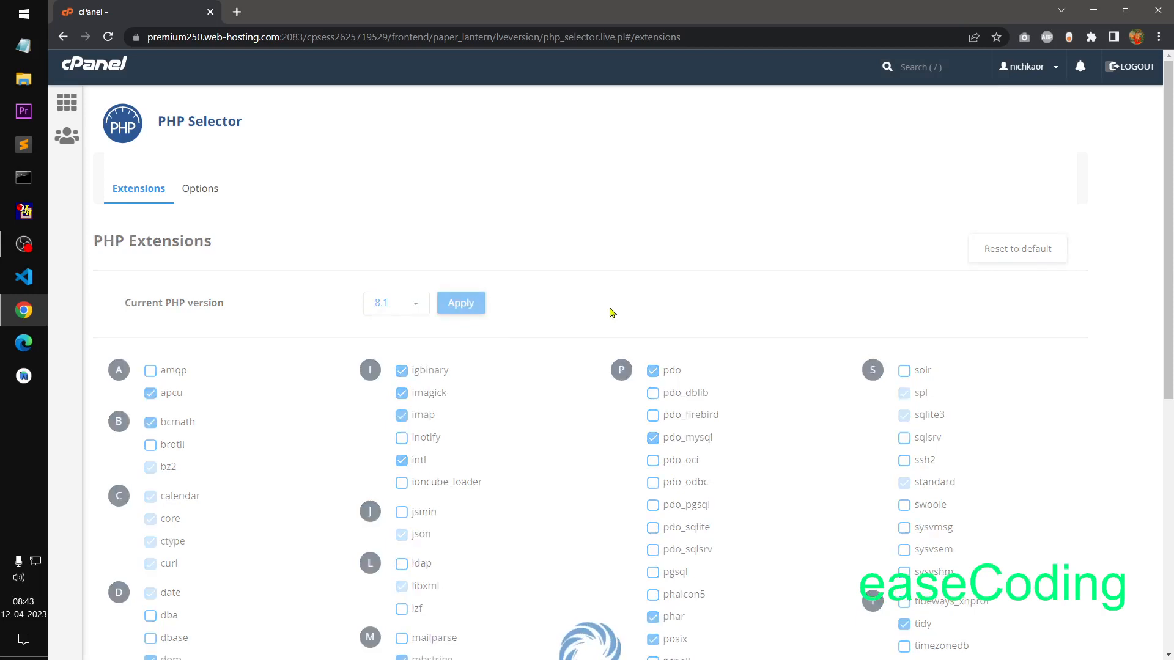
Step: Scroll the PHP 8.1 Extensions page back to the top and switch to the Options list
{"action": "scroll", "coordinate": [1170, 273], "scroll_direction": "down", "scroll_amount": 2}
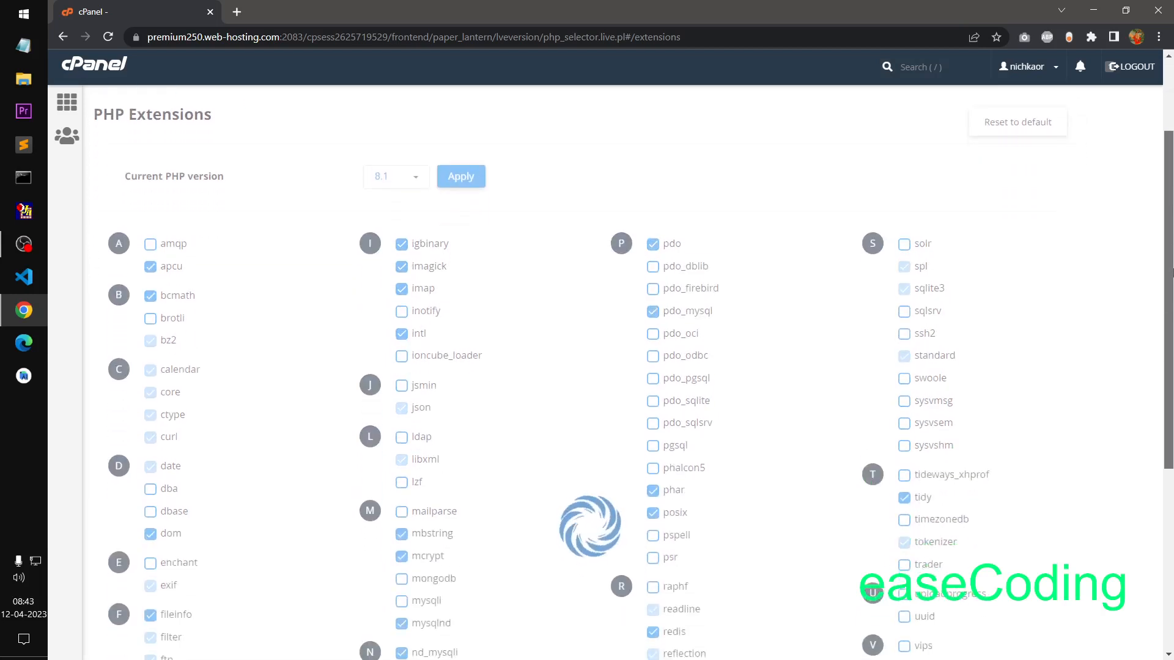
{"action": "left_click_drag", "start_coordinate": [1172, 273], "coordinate": [1172, 237]}
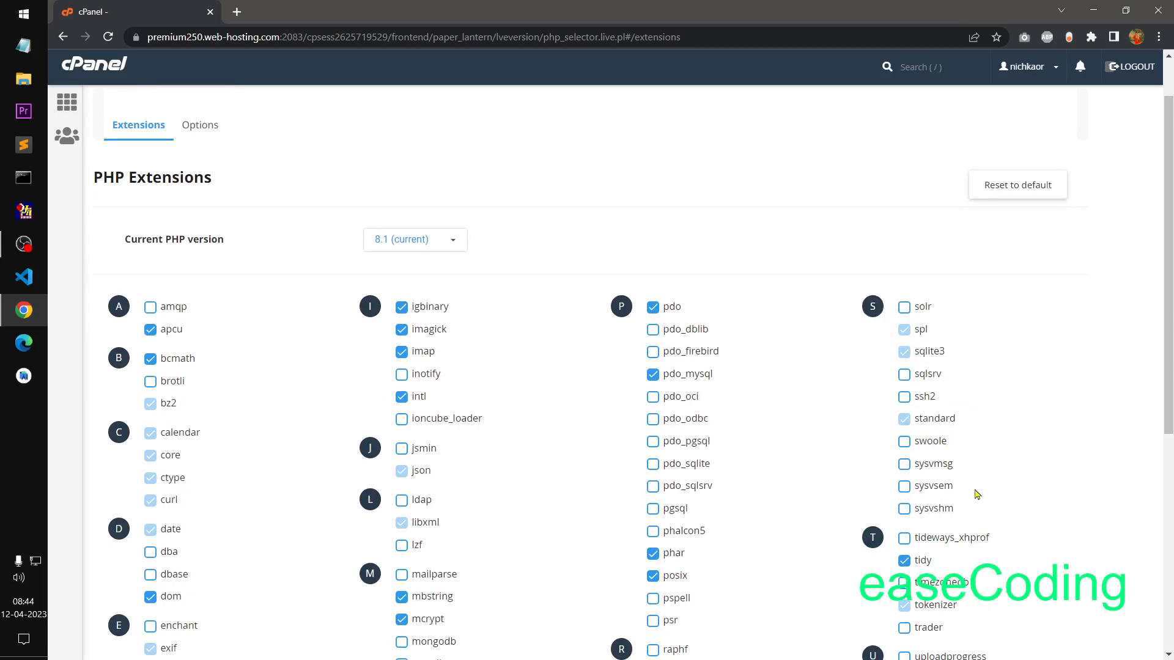
{"action": "left_click_drag", "start_coordinate": [1171, 249], "coordinate": [1171, 345]}
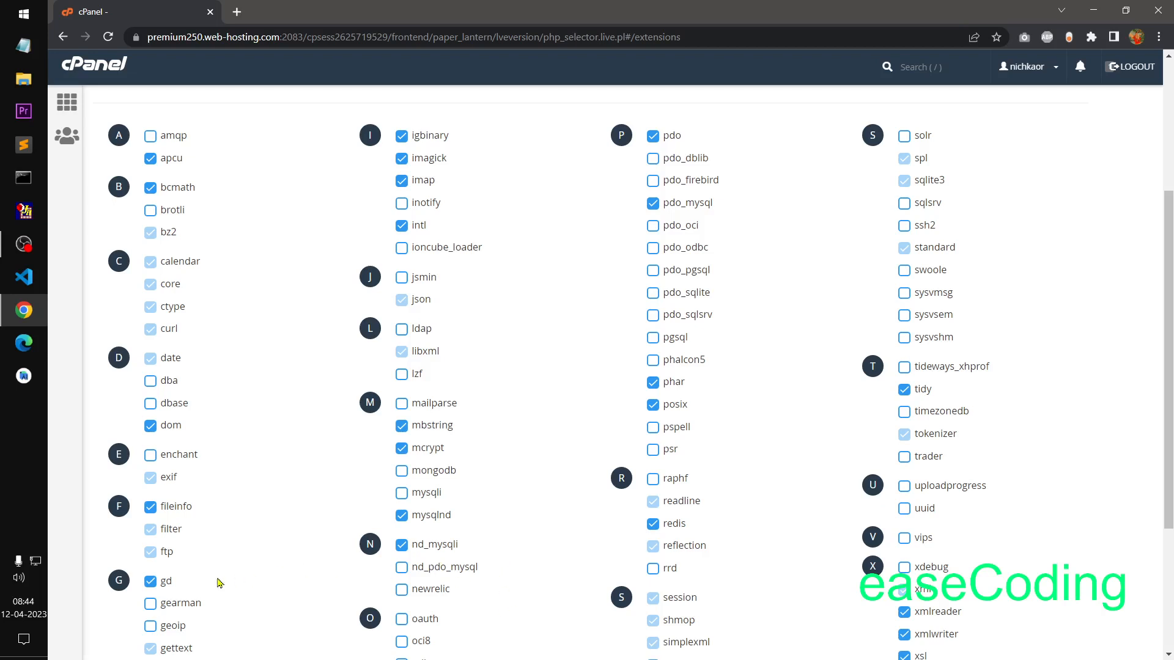
{"action": "scroll", "coordinate": [311, 527], "scroll_direction": "down", "scroll_amount": 4}
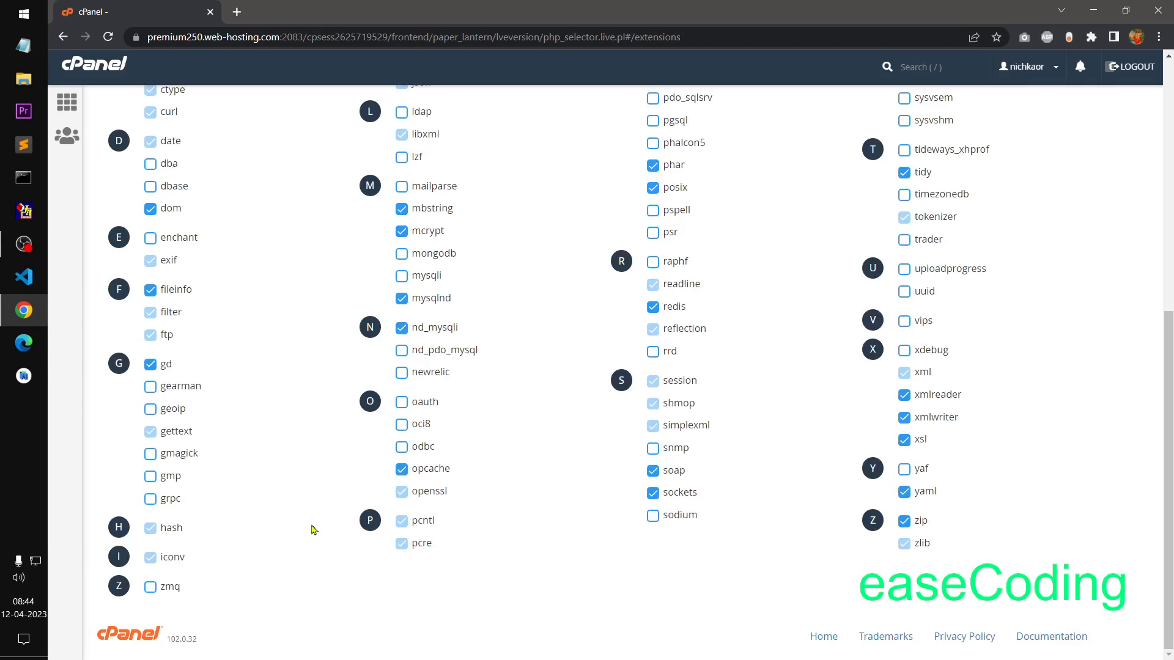
{"action": "scroll", "coordinate": [312, 529], "scroll_direction": "up", "scroll_amount": 8}
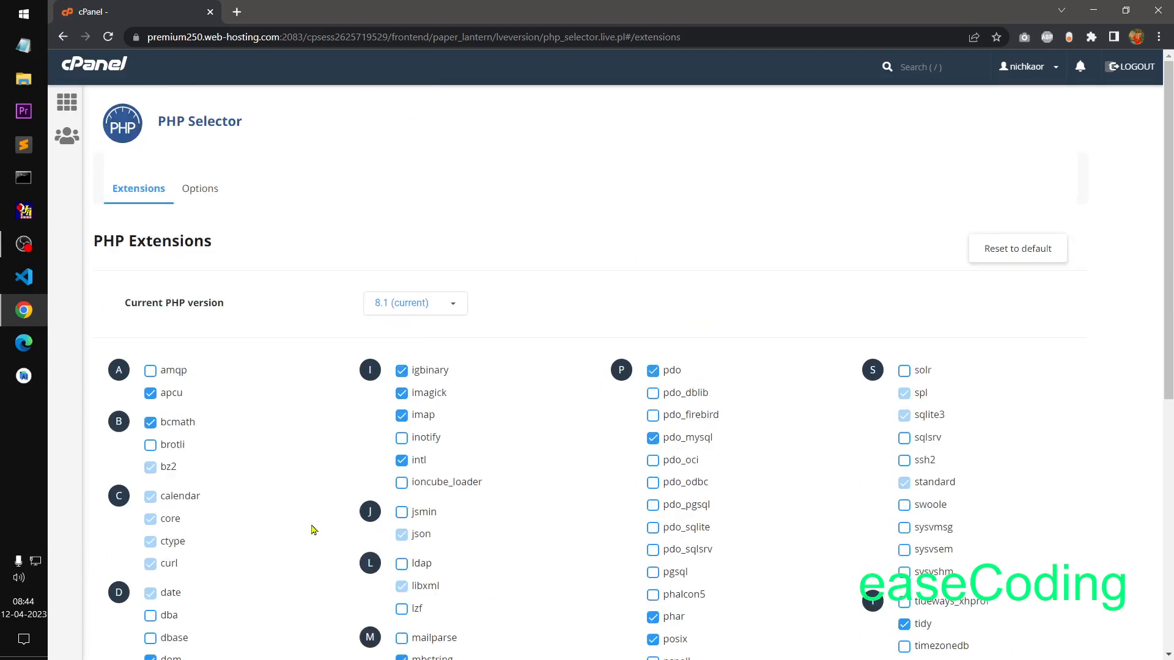
{"action": "left_click", "coordinate": [207, 200]}
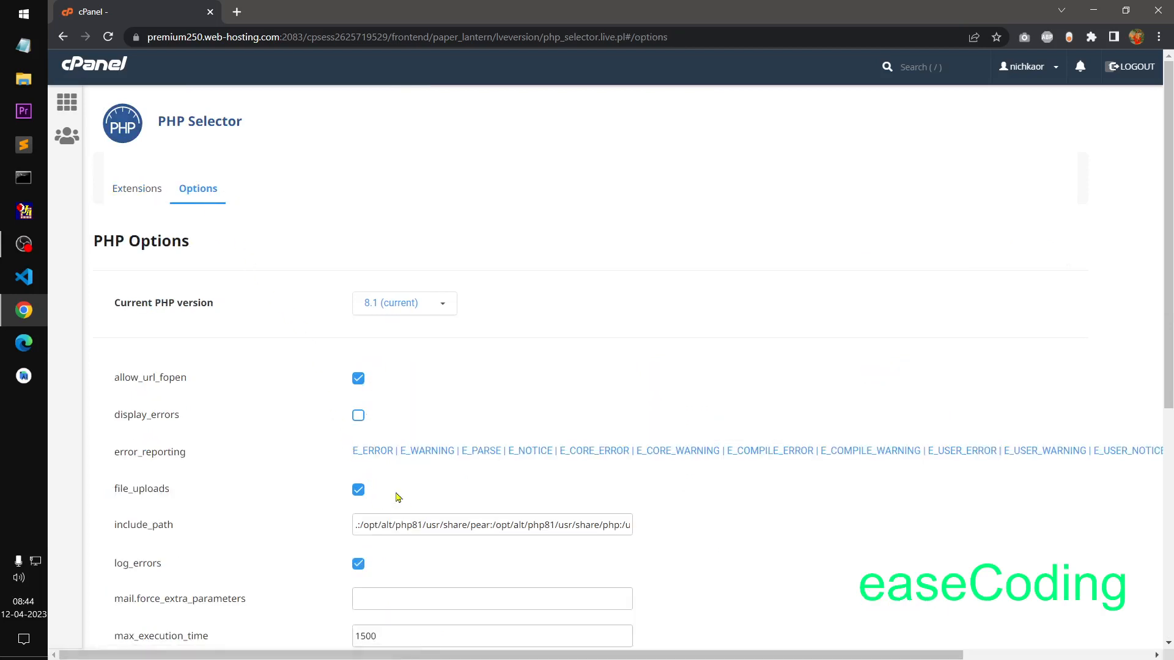
Step: Look through the PHP 8.1 options, leaving upload_max_filesize unchanged, then go back to Extensions
{"action": "scroll", "coordinate": [625, 512], "scroll_direction": "down", "scroll_amount": 6}
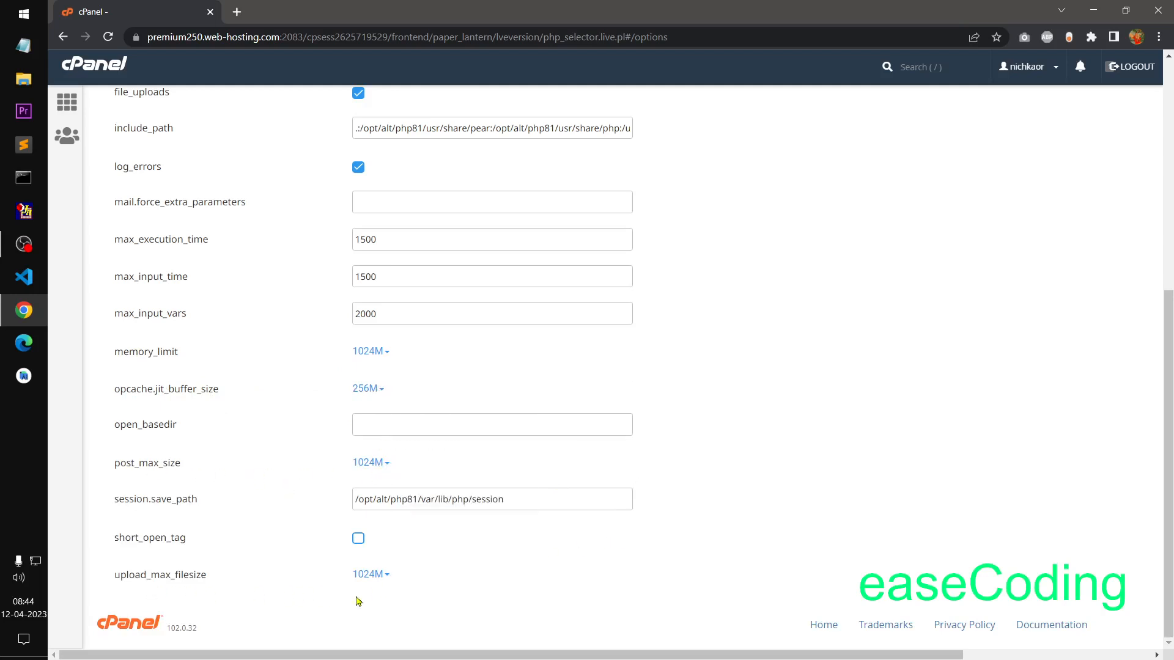
{"action": "left_click", "coordinate": [388, 578]}
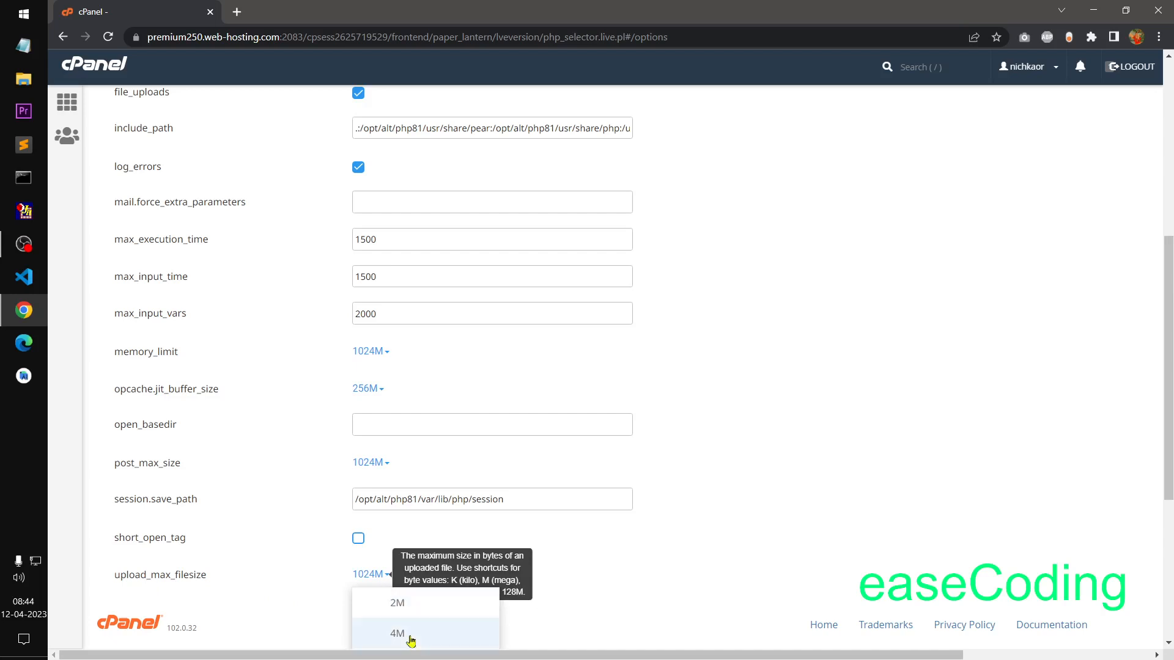
{"action": "left_click", "coordinate": [849, 520]}
{"action": "scroll", "coordinate": [836, 513], "scroll_direction": "up", "scroll_amount": 7}
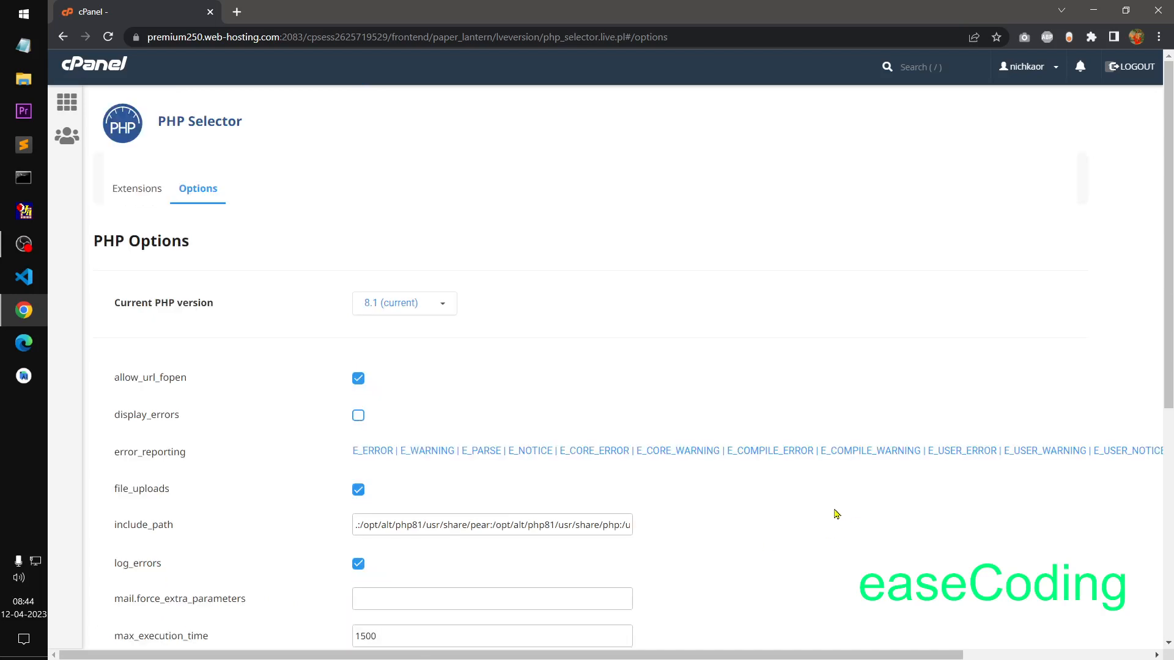
{"action": "left_click", "coordinate": [127, 190]}
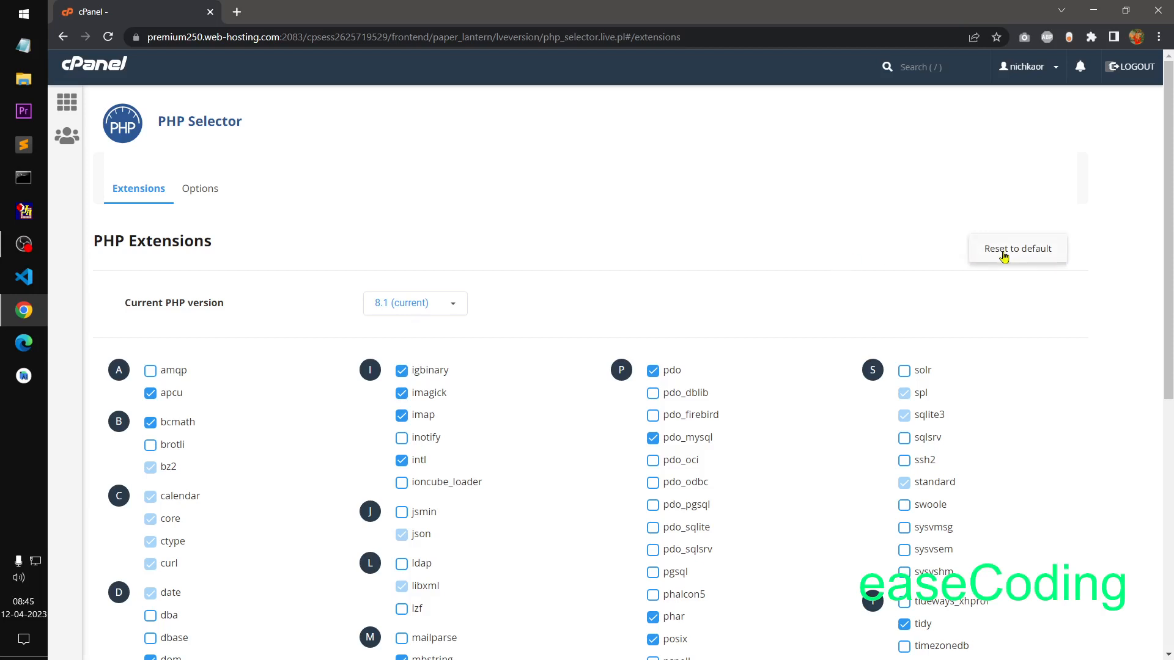
Step: Return to cPanel home and highlight the shared IP address and home directory details
{"action": "left_click", "coordinate": [67, 102]}
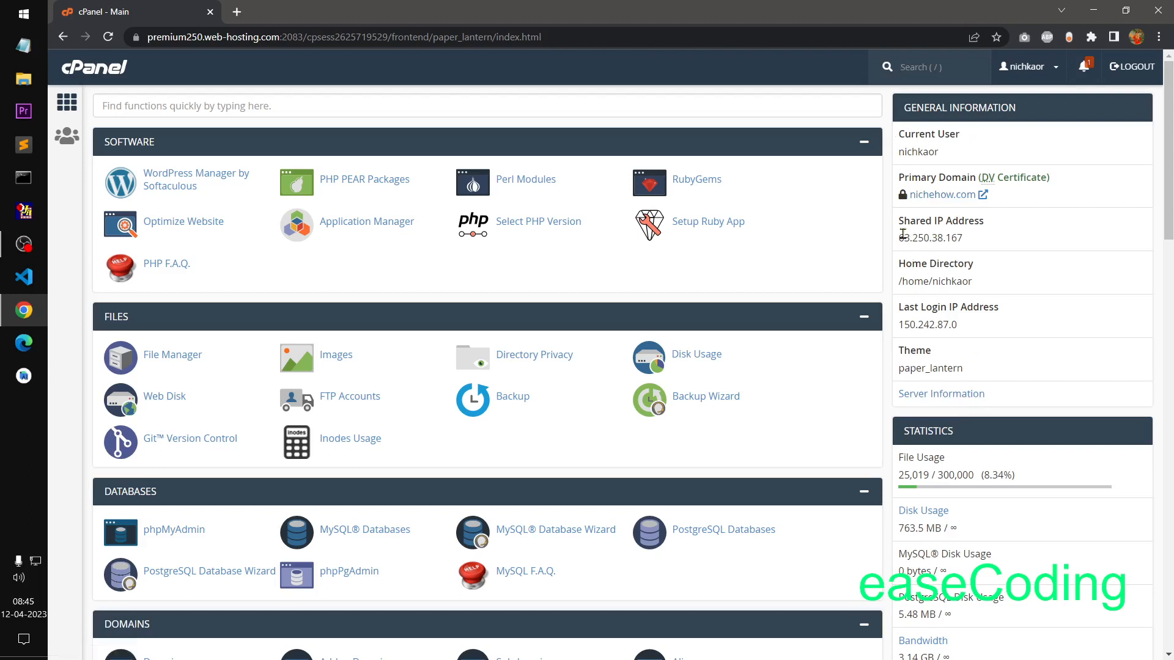
{"action": "left_click_drag", "start_coordinate": [897, 237], "coordinate": [983, 244]}
{"action": "left_click", "coordinate": [1029, 266]}
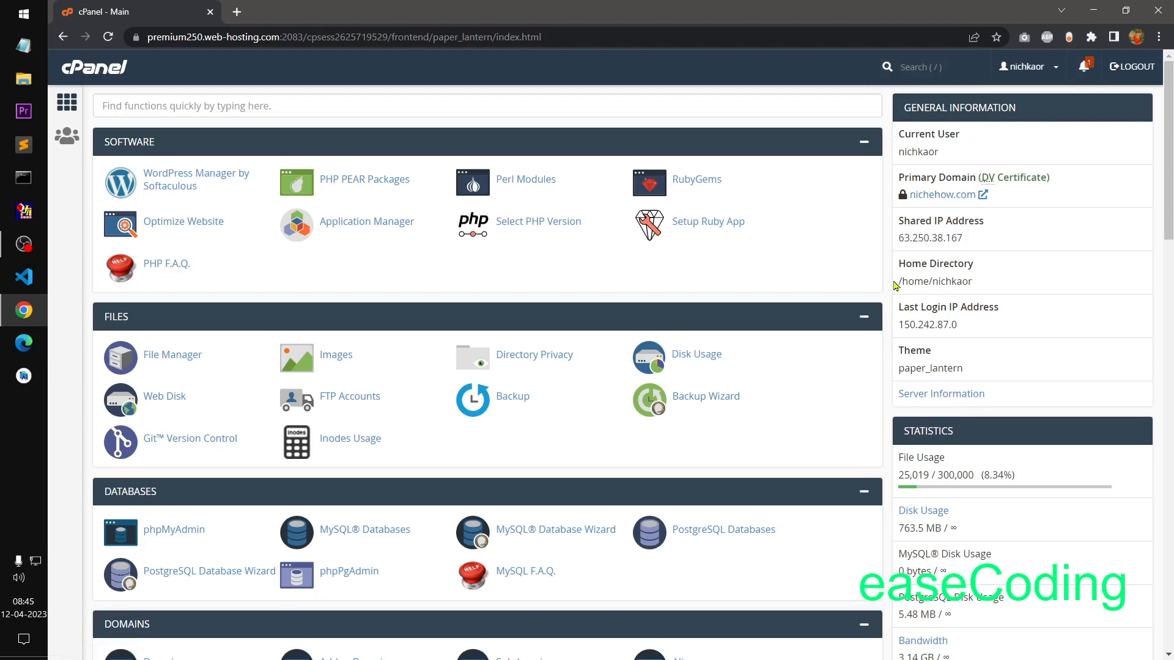
{"action": "left_click_drag", "start_coordinate": [894, 285], "coordinate": [983, 285]}
{"action": "left_click", "coordinate": [1015, 287]}
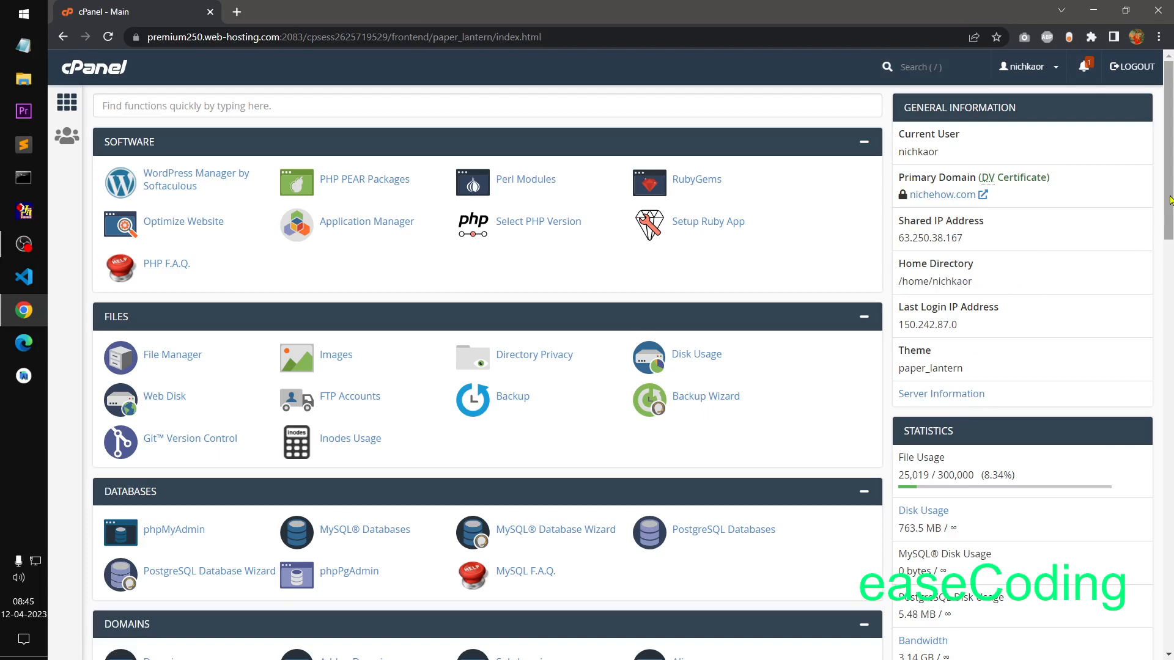
Step: Review the STATISTICS panel, showing 25,019 of 300,000 files and 763.5 MB disk usage
{"action": "scroll", "coordinate": [1169, 200], "scroll_direction": "down", "scroll_amount": 2}
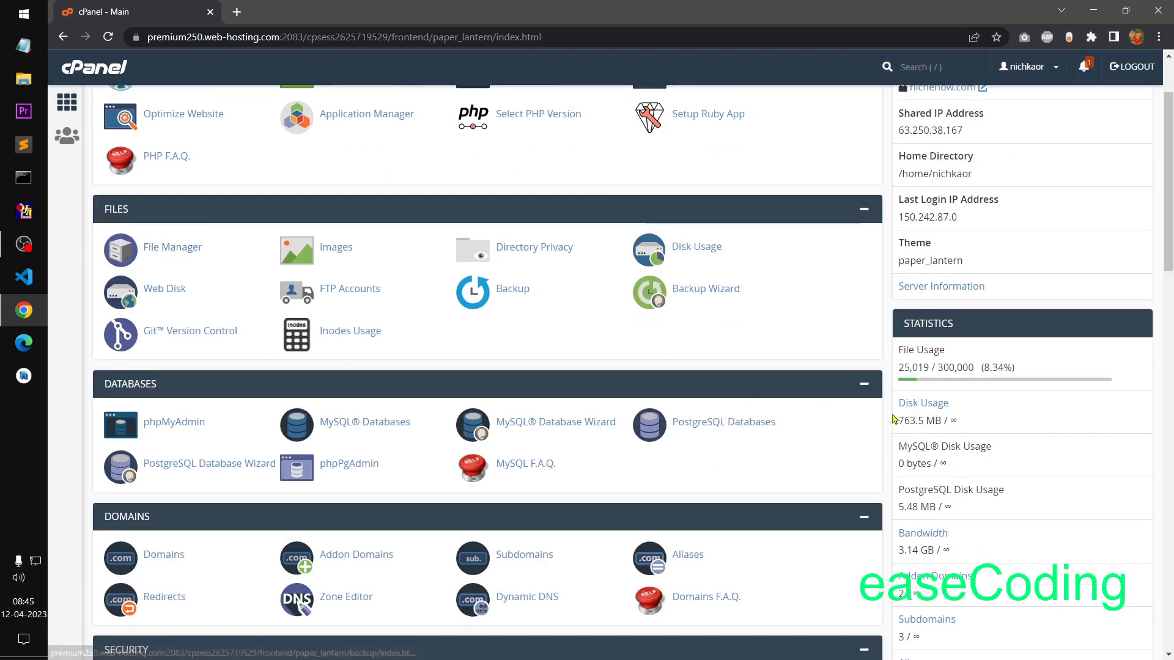
{"action": "left_click_drag", "start_coordinate": [927, 322], "coordinate": [978, 329]}
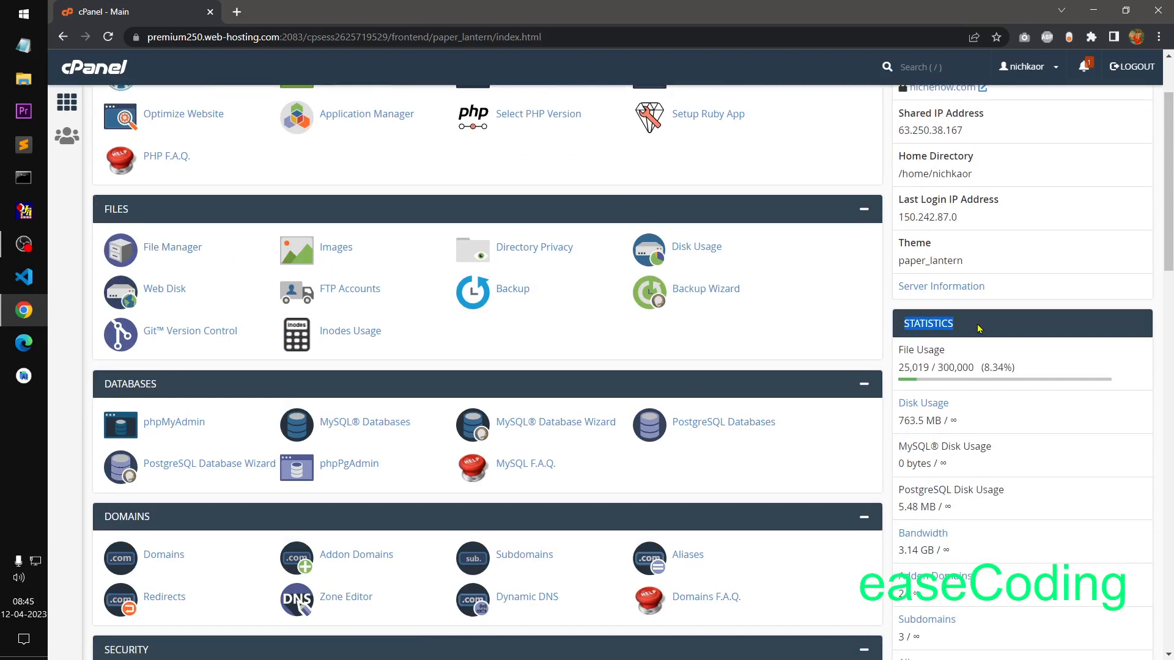
{"action": "scroll", "coordinate": [1018, 492], "scroll_direction": "down", "scroll_amount": 20}
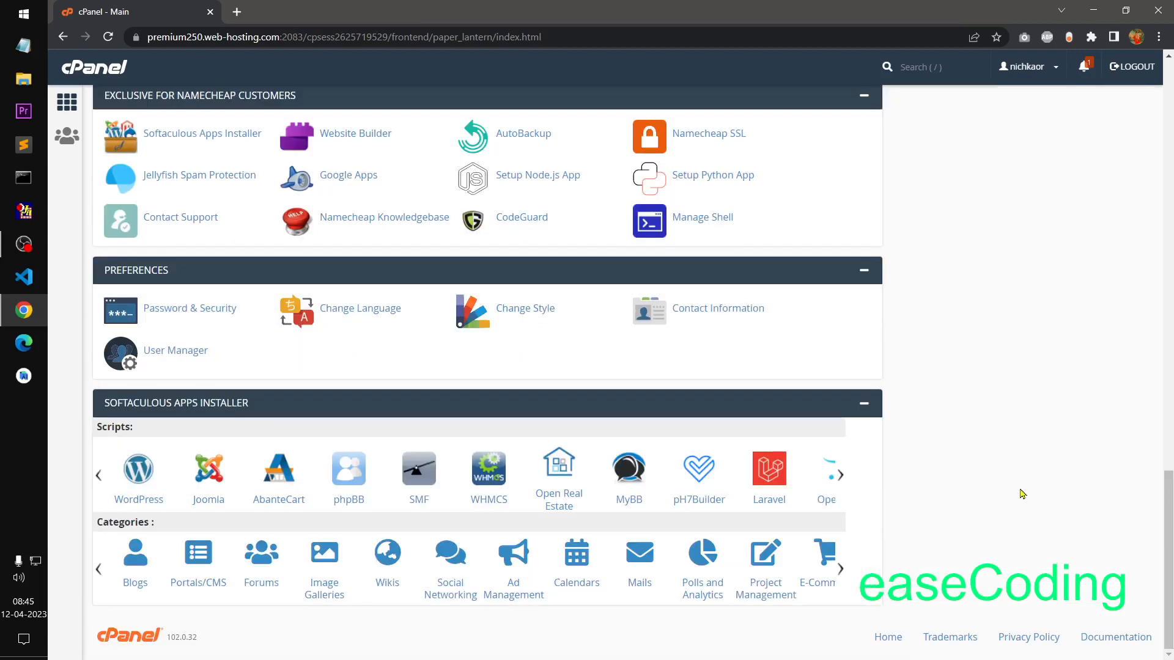
{"action": "scroll", "coordinate": [1020, 493], "scroll_direction": "up", "scroll_amount": 20}
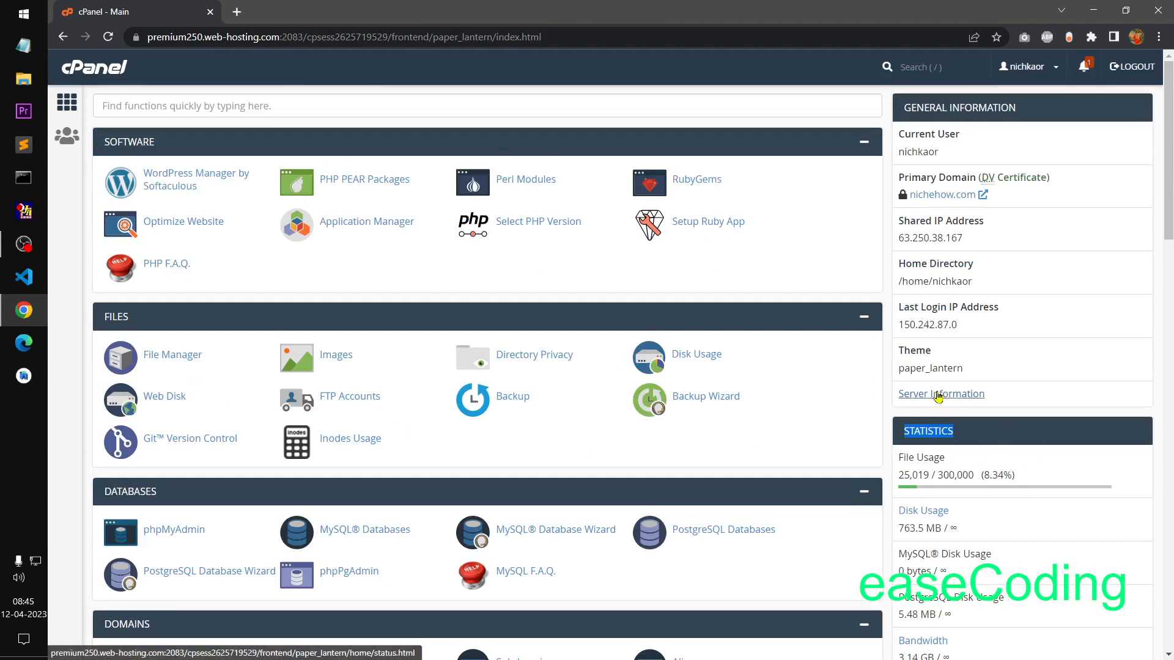
{"action": "left_click", "coordinate": [1072, 400]}
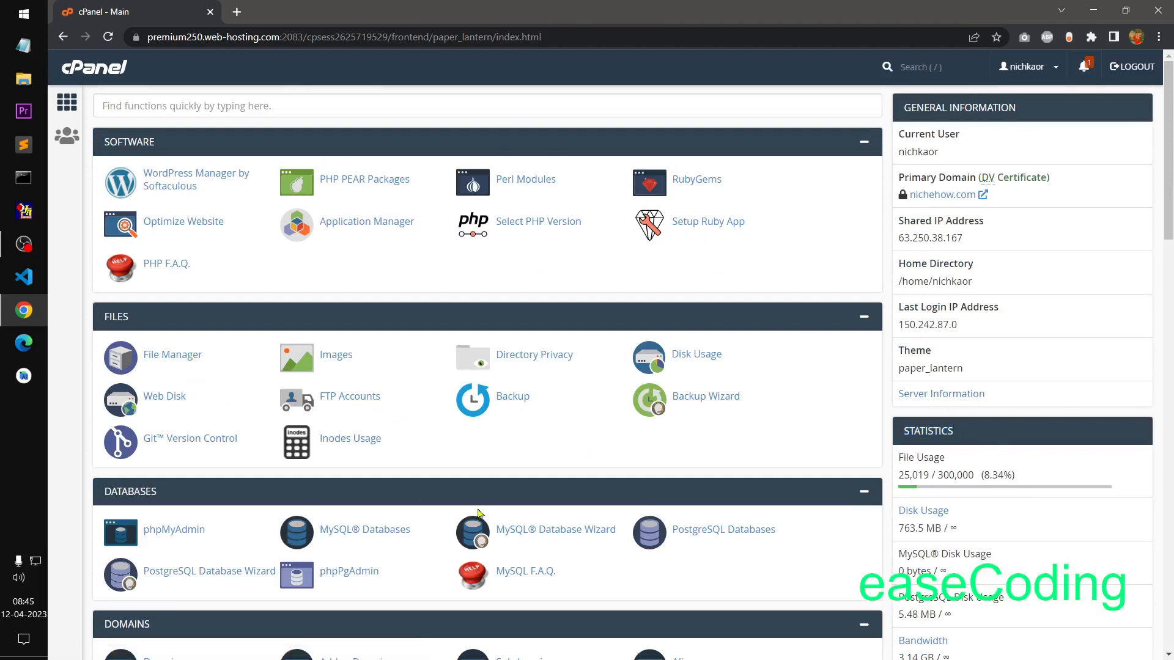
{"action": "scroll", "coordinate": [477, 513], "scroll_direction": "down", "scroll_amount": 20}
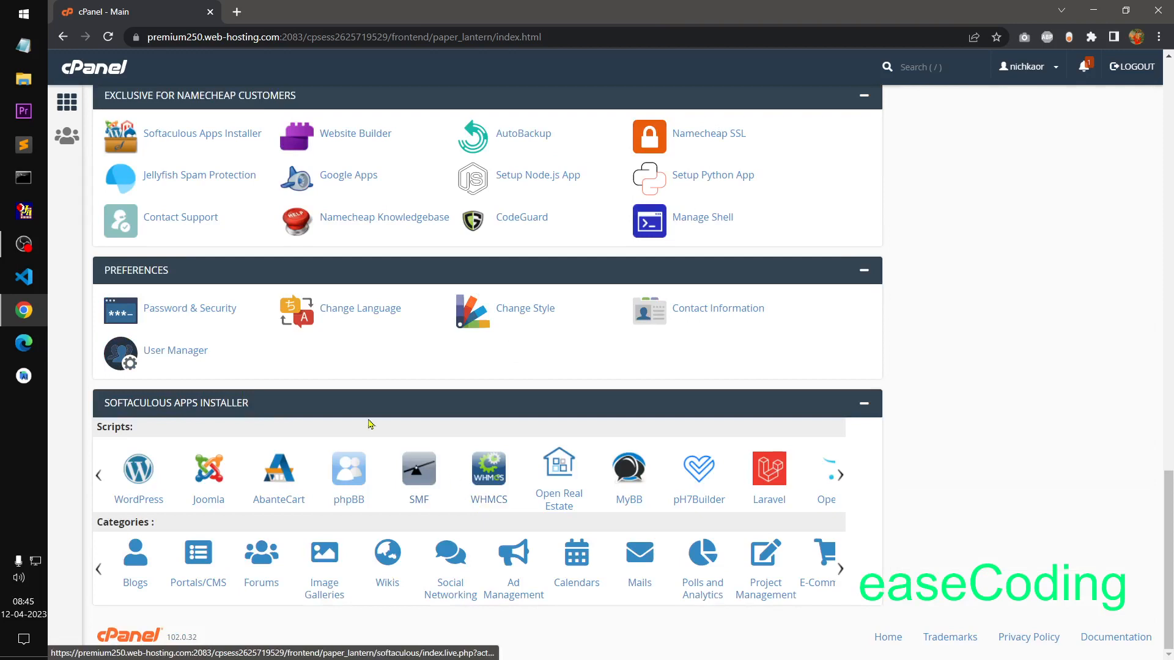
Step: Apply the Retro style, then the Dark style, and view the home page in Dark
{"action": "left_click", "coordinate": [538, 309]}
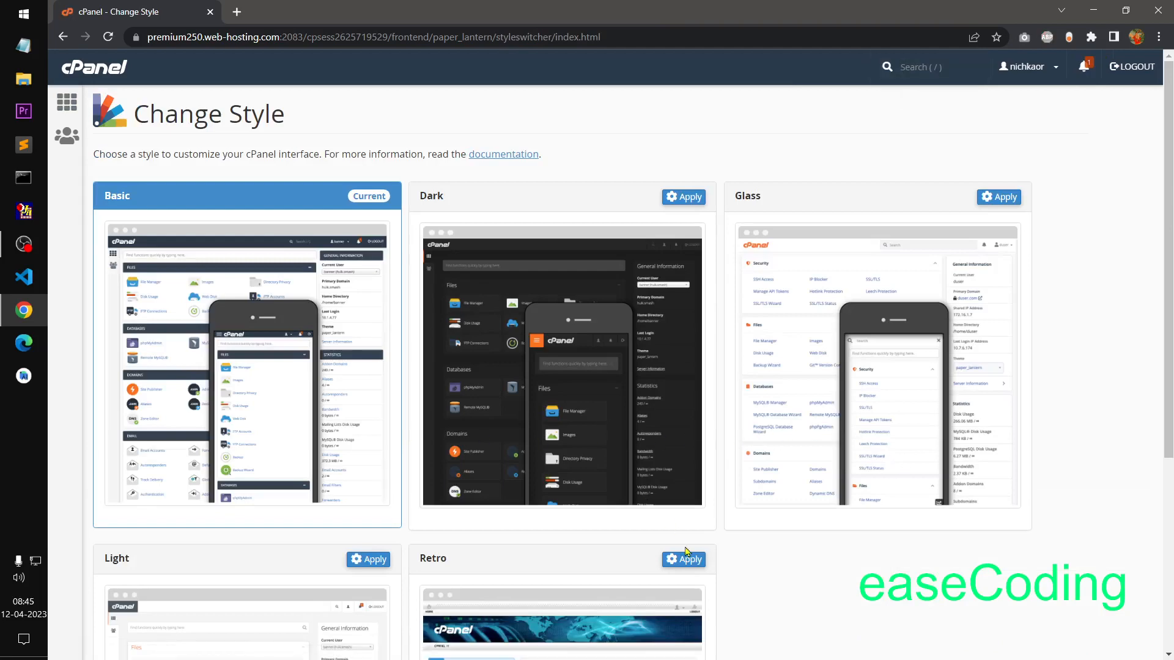
{"action": "left_click", "coordinate": [687, 557]}
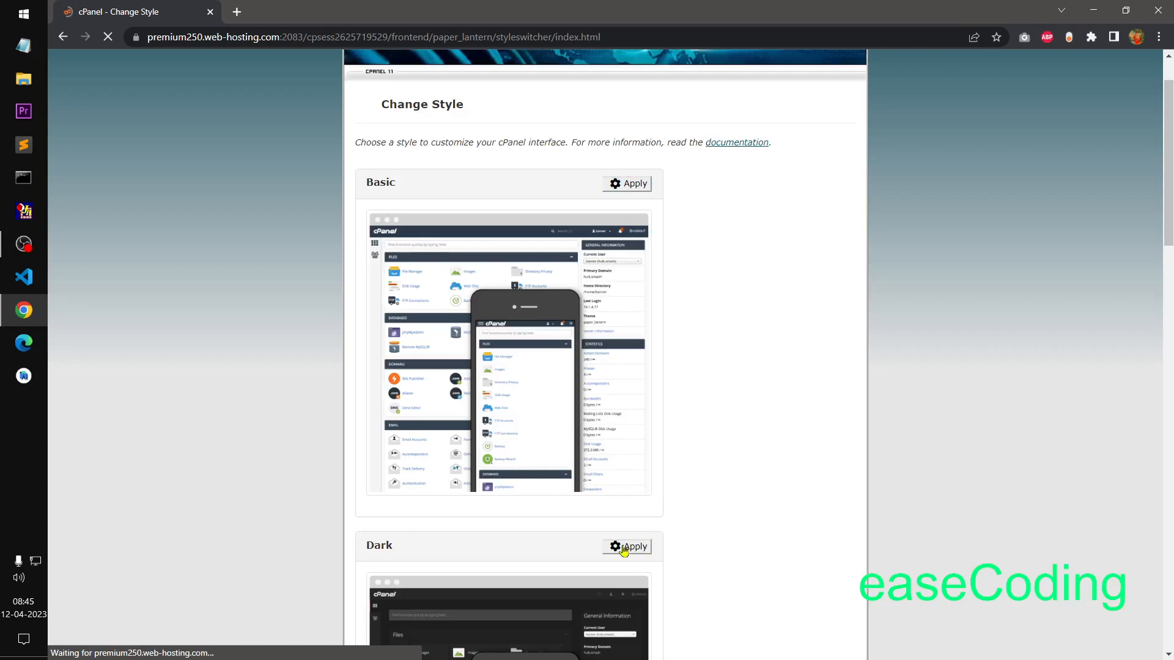
{"action": "left_click", "coordinate": [630, 547]}
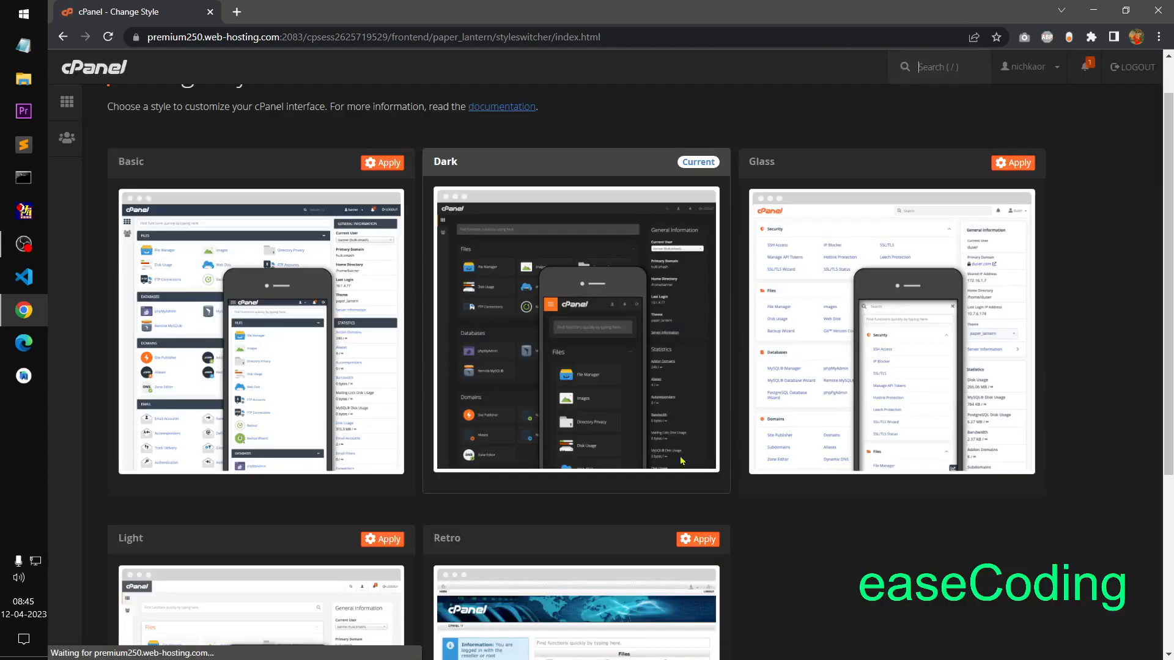
{"action": "left_click", "coordinate": [66, 102]}
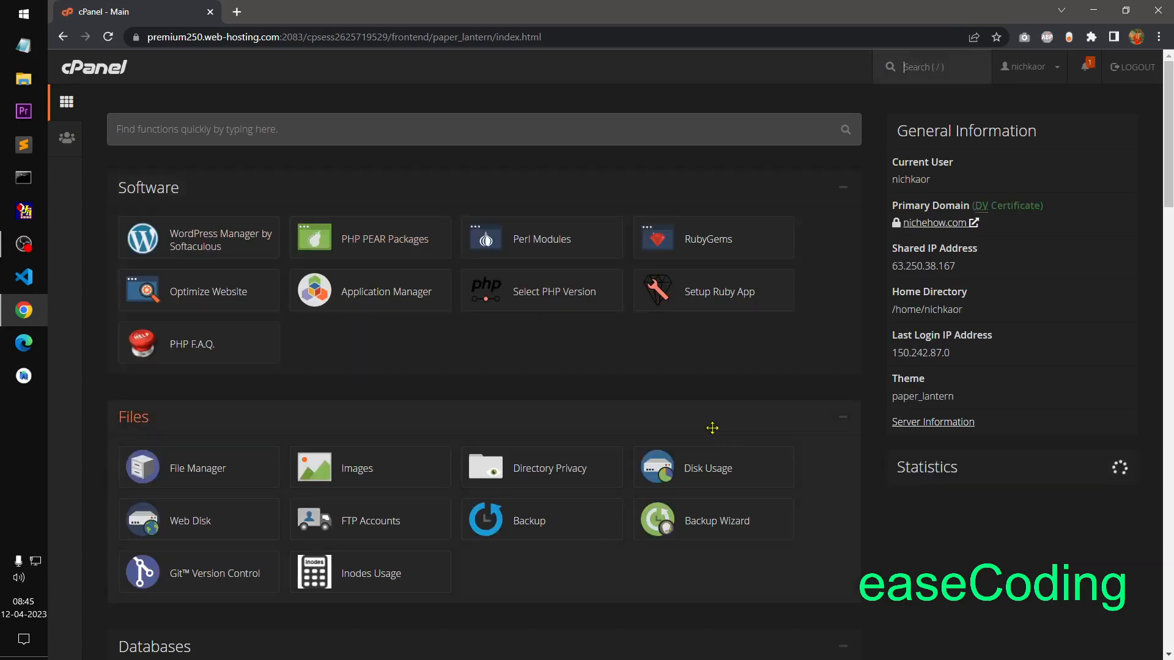
Step: Restore the Basic light style and return to the cPanel home page
{"action": "scroll", "coordinate": [779, 423], "scroll_direction": "down", "scroll_amount": 20}
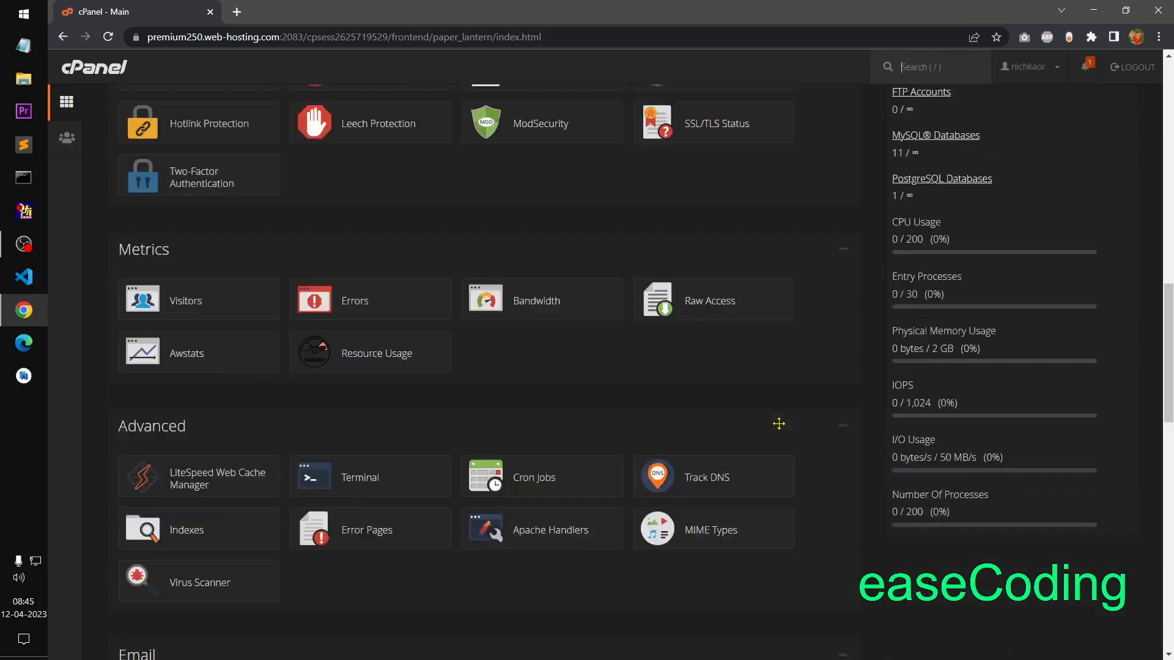
{"action": "scroll", "coordinate": [778, 426], "scroll_direction": "up", "scroll_amount": 20}
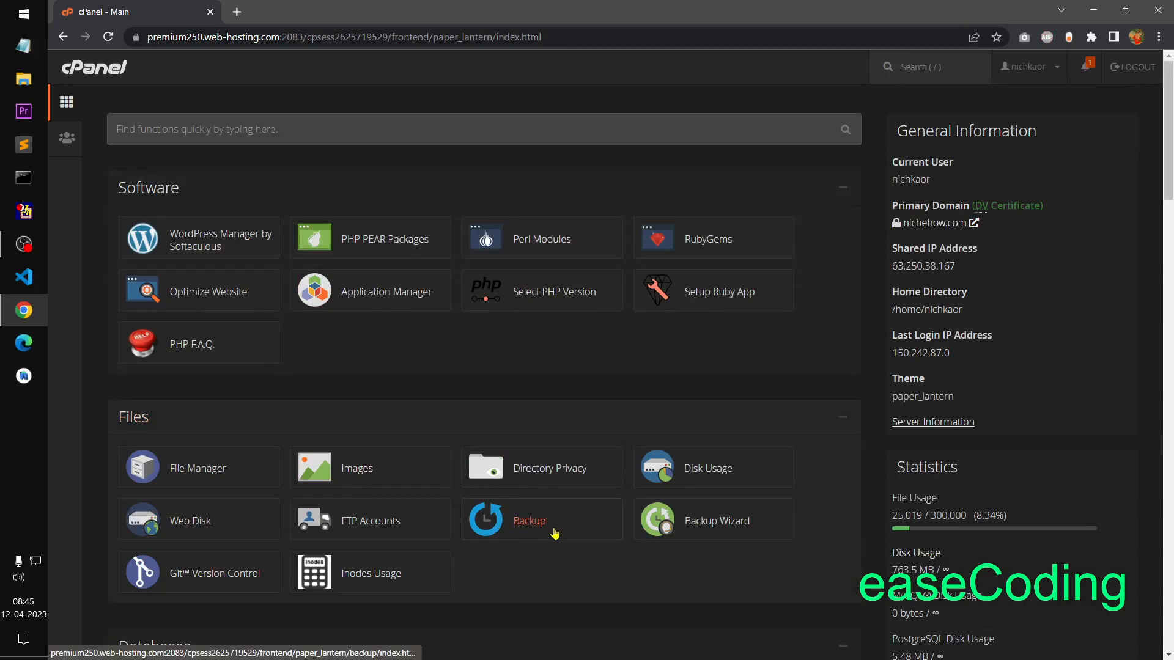
{"action": "scroll", "coordinate": [554, 534], "scroll_direction": "down", "scroll_amount": 20}
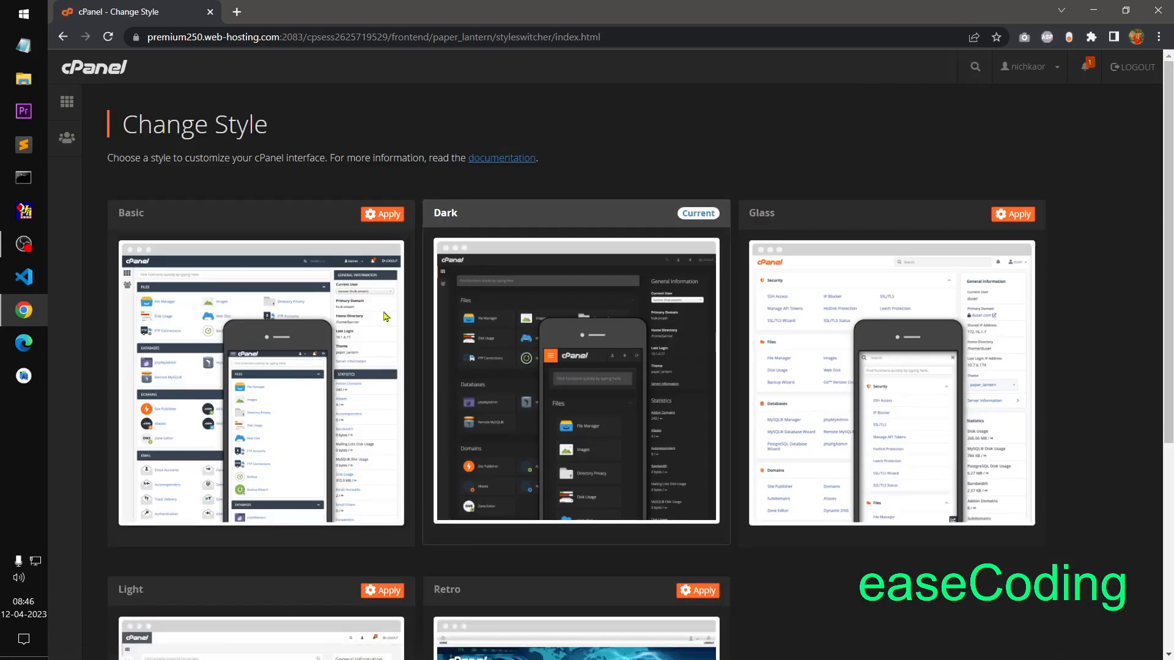
{"action": "left_click", "coordinate": [383, 214]}
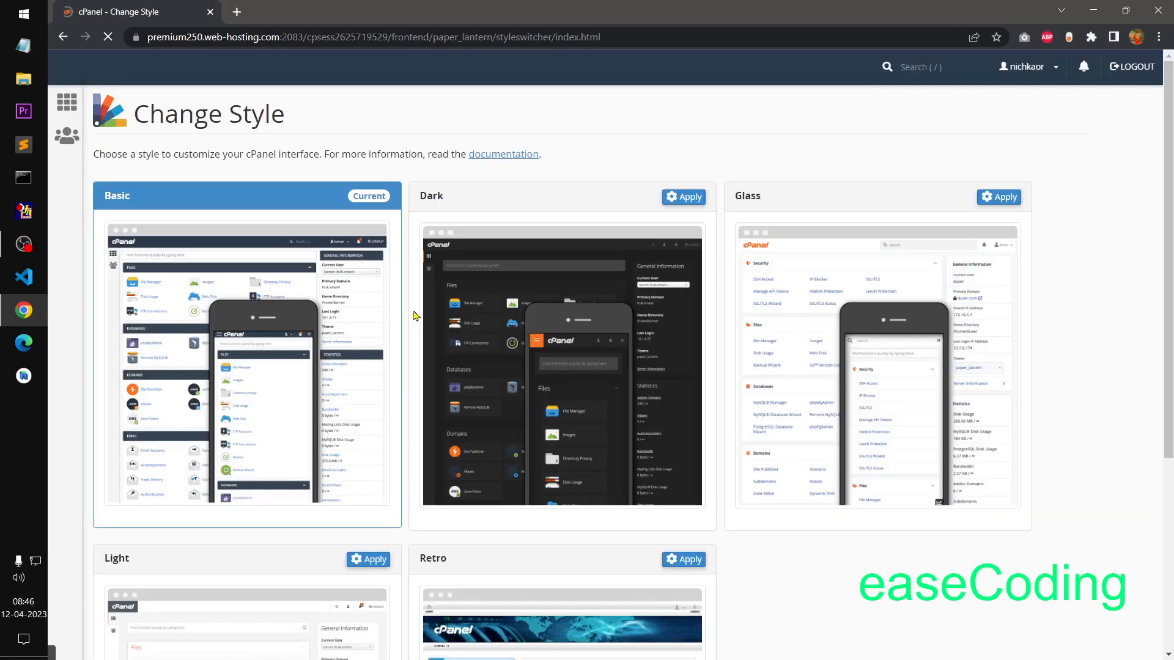
{"action": "left_click", "coordinate": [66, 103]}
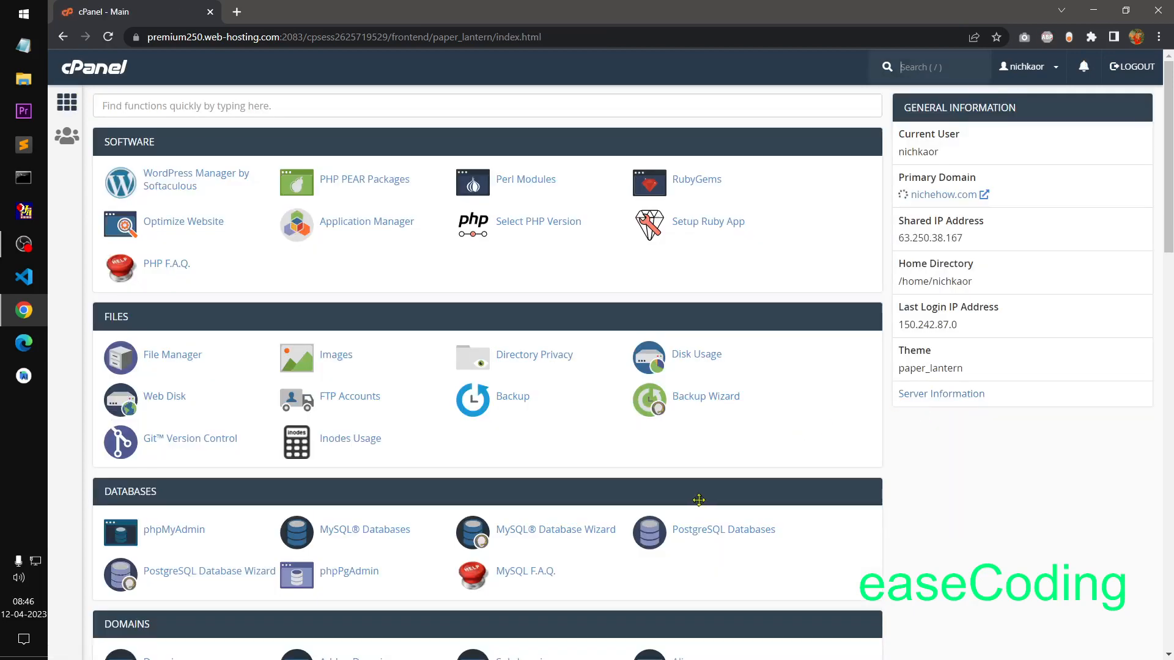
{"action": "scroll", "coordinate": [697, 497], "scroll_direction": "down", "scroll_amount": 20}
{"action": "scroll", "coordinate": [699, 504], "scroll_direction": "up", "scroll_amount": 20}
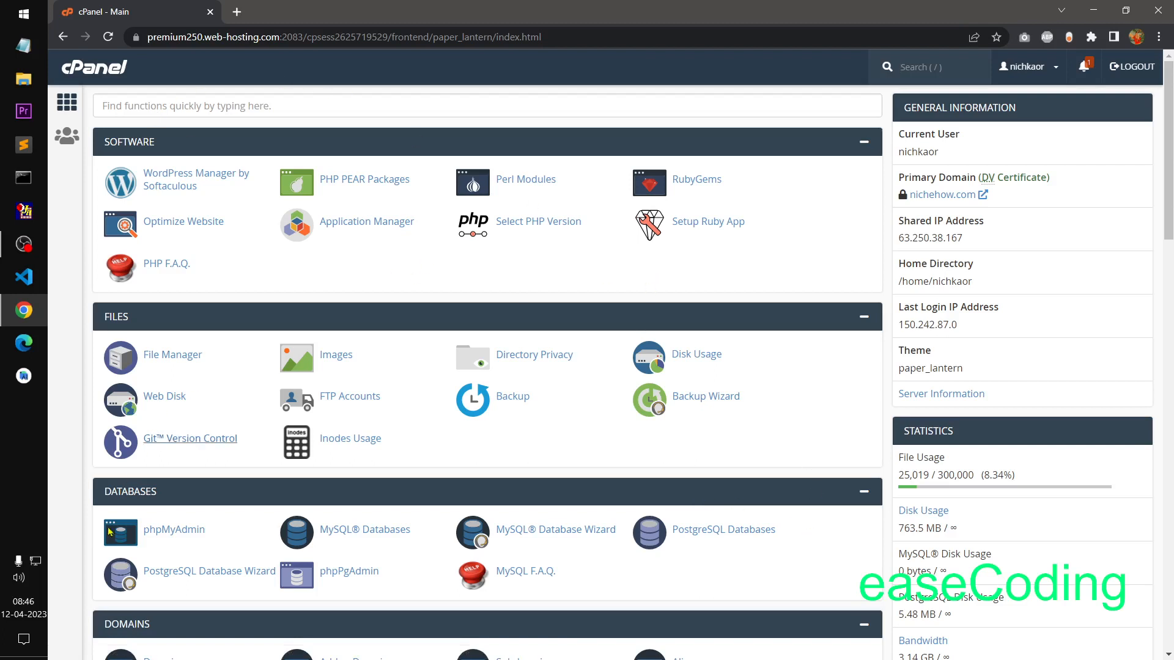
{"action": "left_click", "coordinate": [19, 620]}
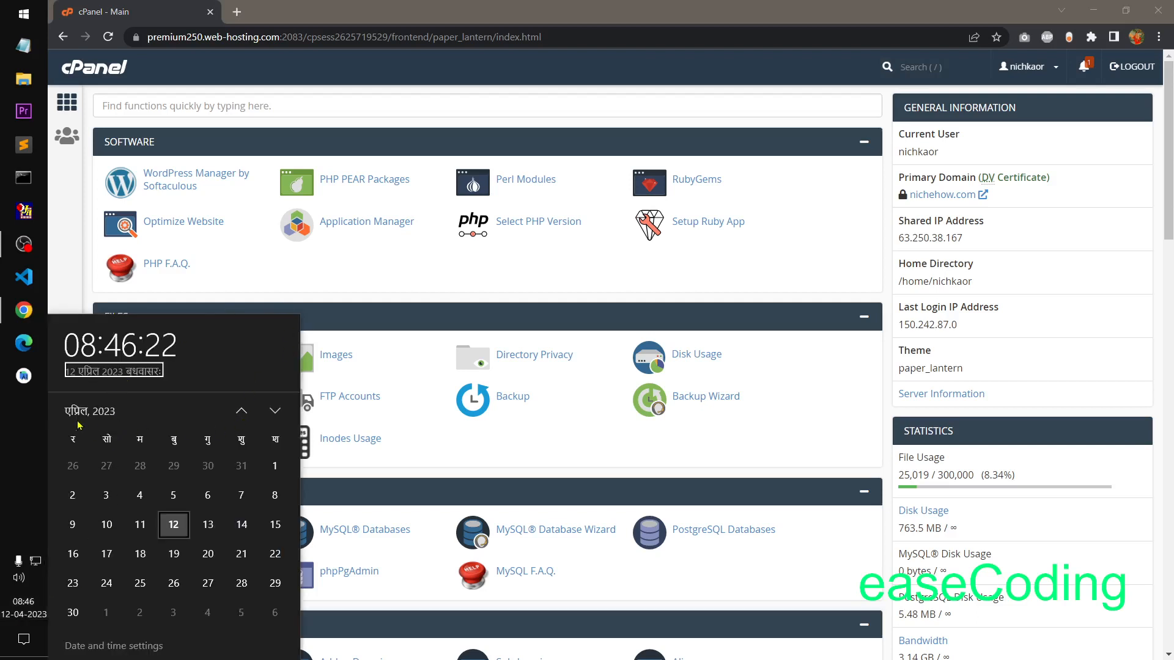
{"action": "left_click", "coordinate": [372, 80]}
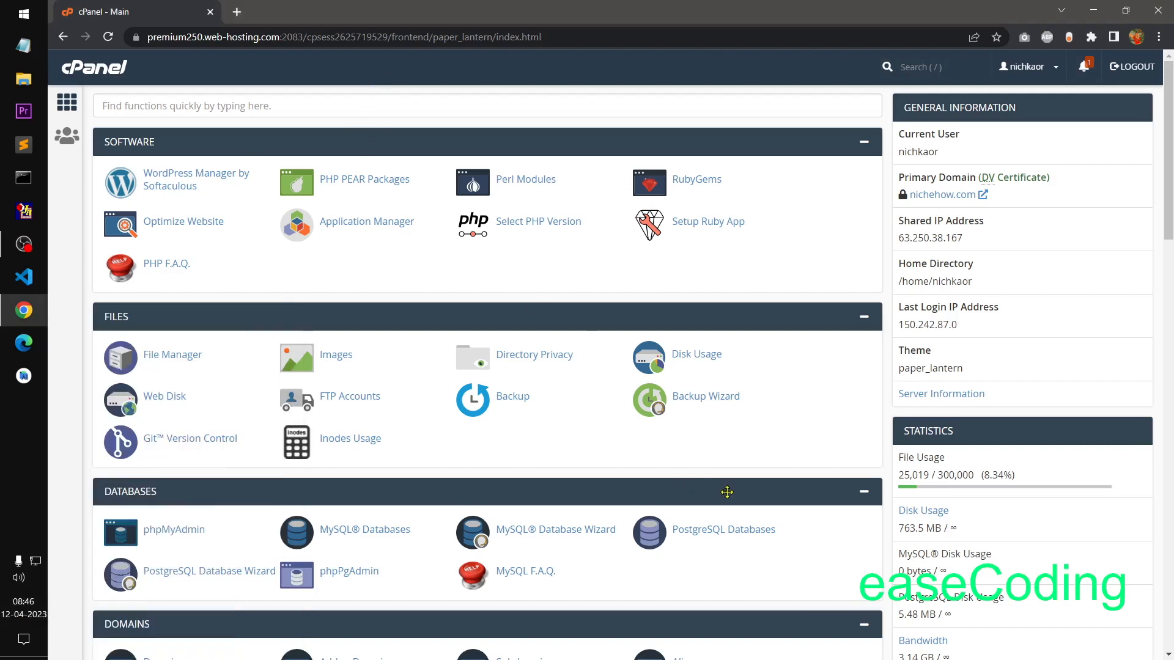